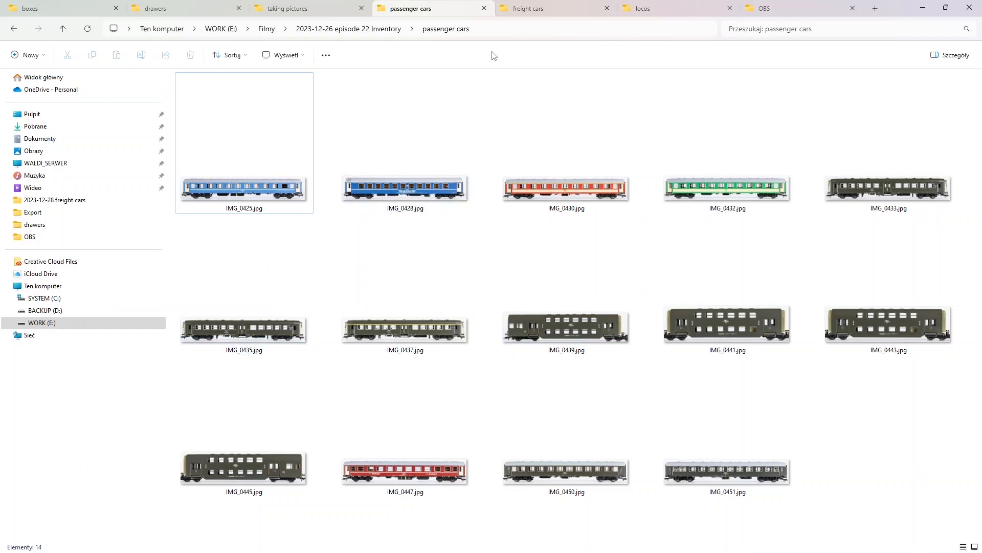
Open IMG_0425.jpg from the passenger cars folder and zoom in to examine the lettering on the coach side.
double_click(218, 193)
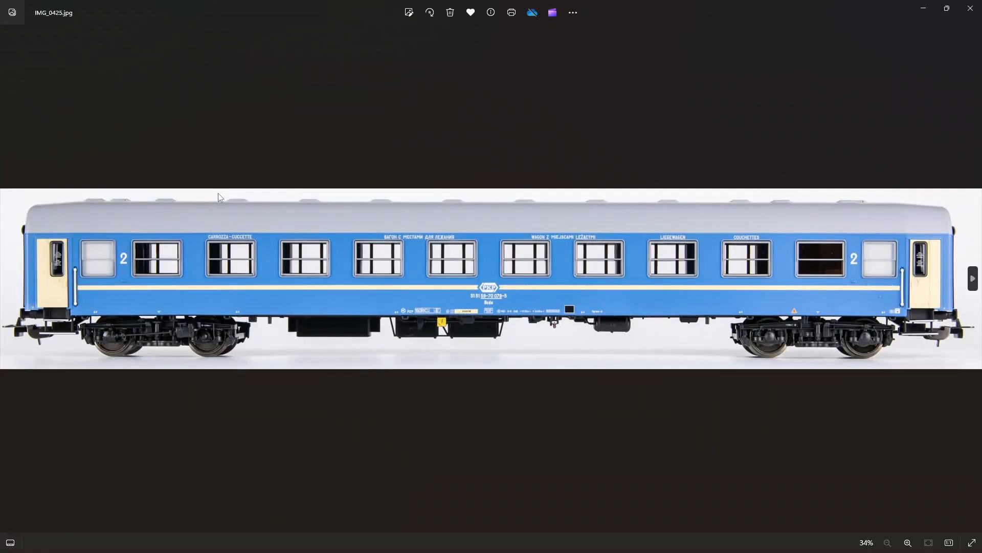
click(11, 542)
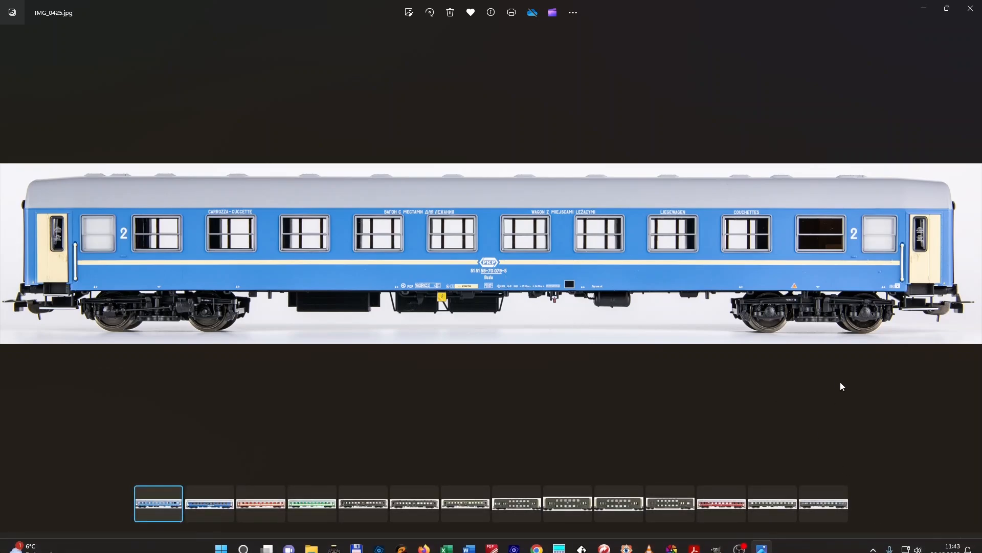
click(908, 542)
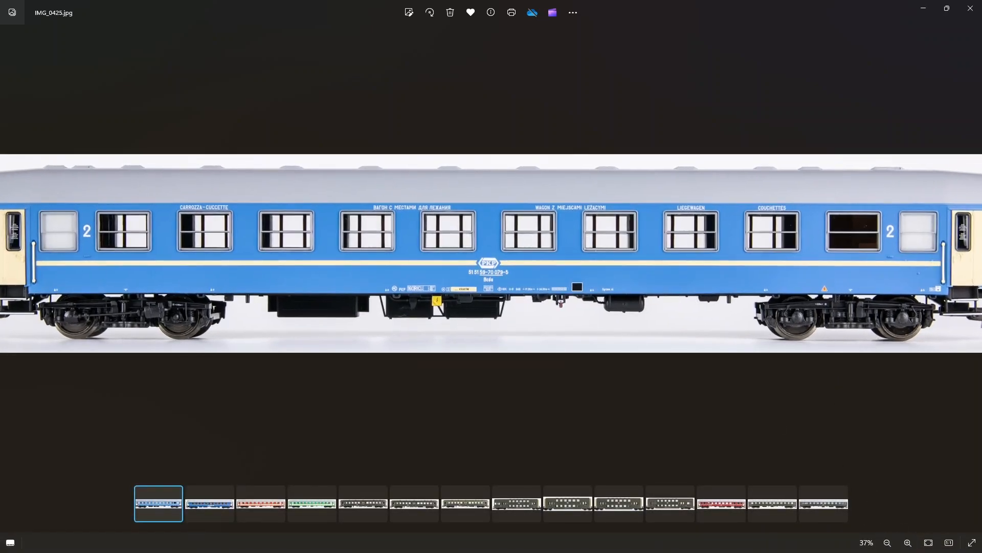
click(908, 542)
click(909, 544)
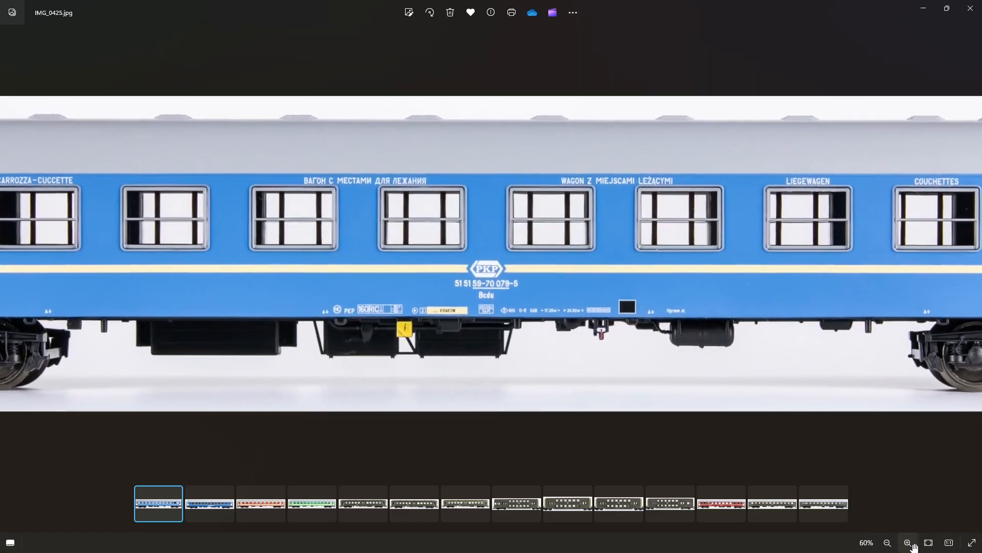
click(908, 544)
click(908, 543)
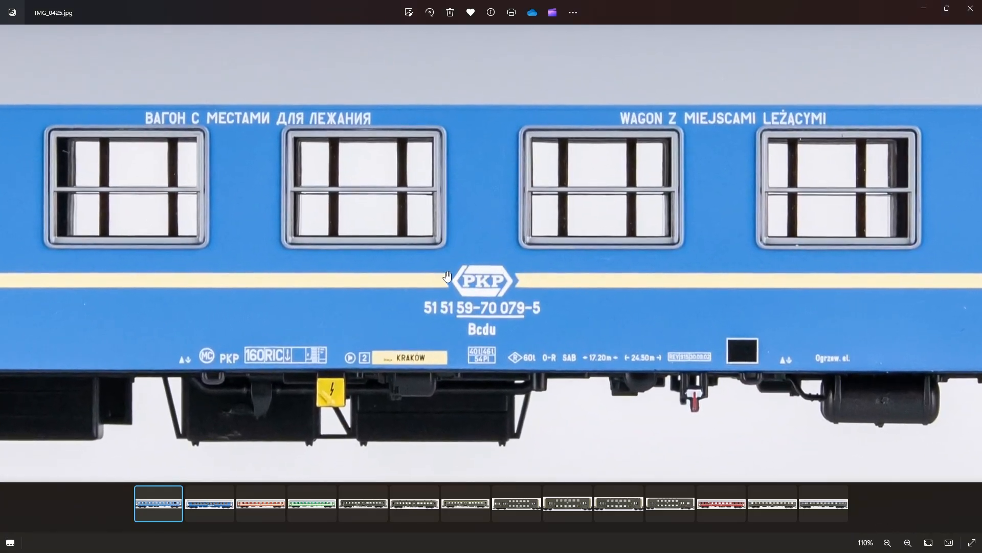
drag(422, 284, 297, 288)
drag(734, 264, 765, 273)
drag(192, 243, 572, 245)
click(888, 543)
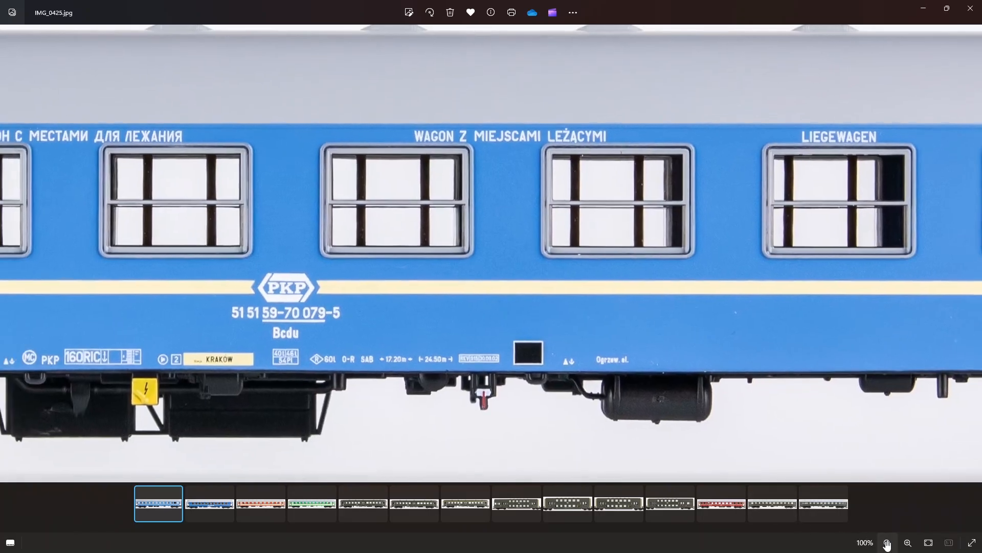
click(929, 544)
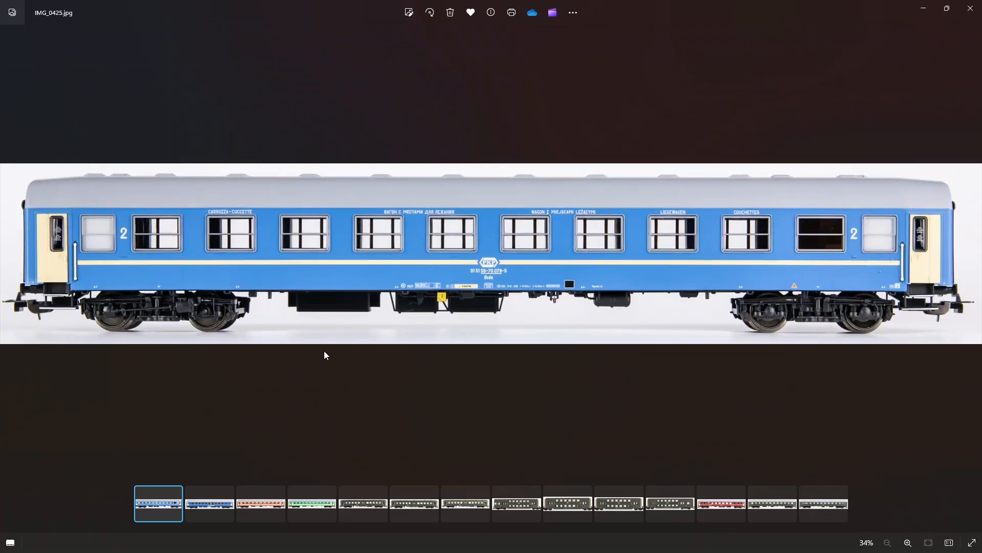
Look through the remaining passenger car photos from IMG_0428.jpg onward, closing the viewer at the end.
click(198, 508)
click(269, 514)
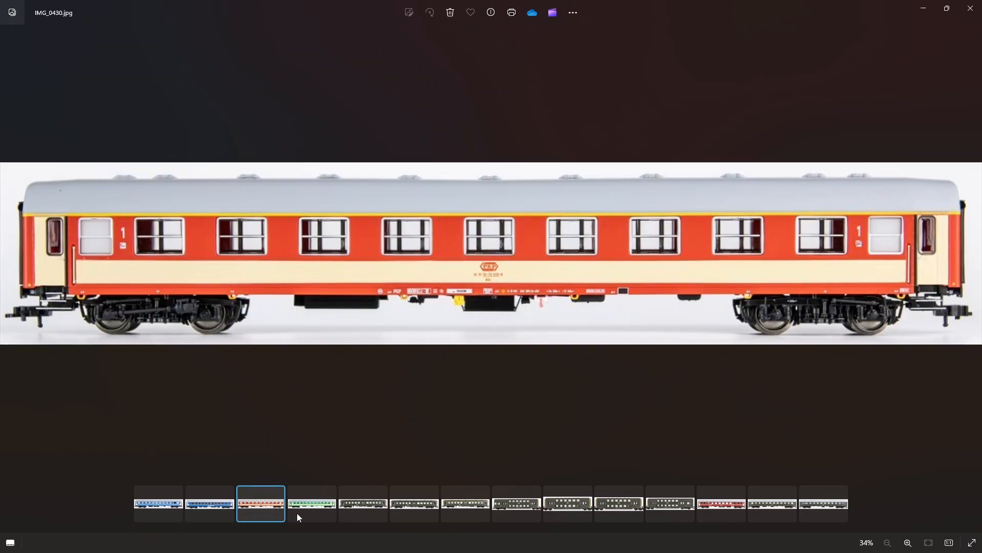
click(312, 511)
click(363, 512)
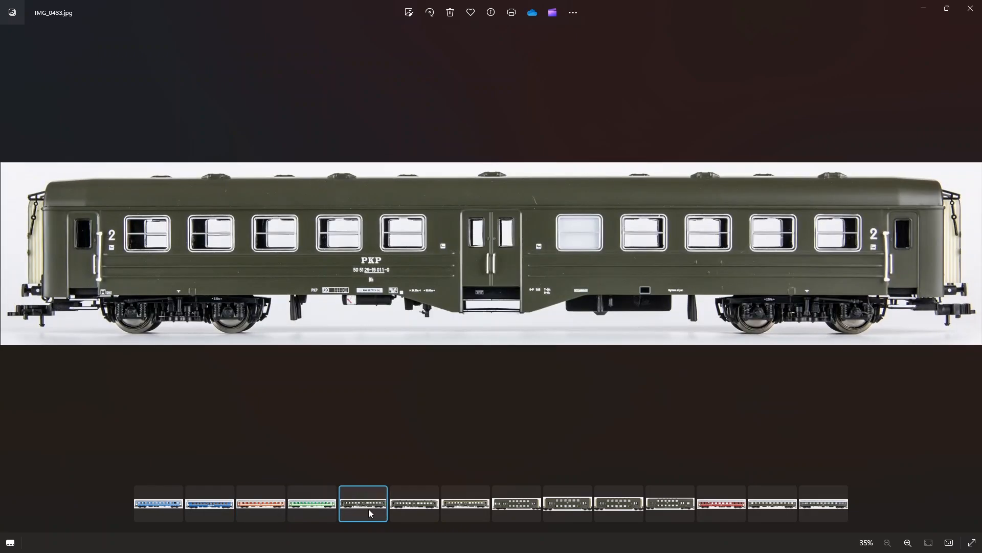
key(Right)
key(Right)
key(Right)
key(Right)
key(Right)
key(Right)
key(Right)
key(alt+F4)
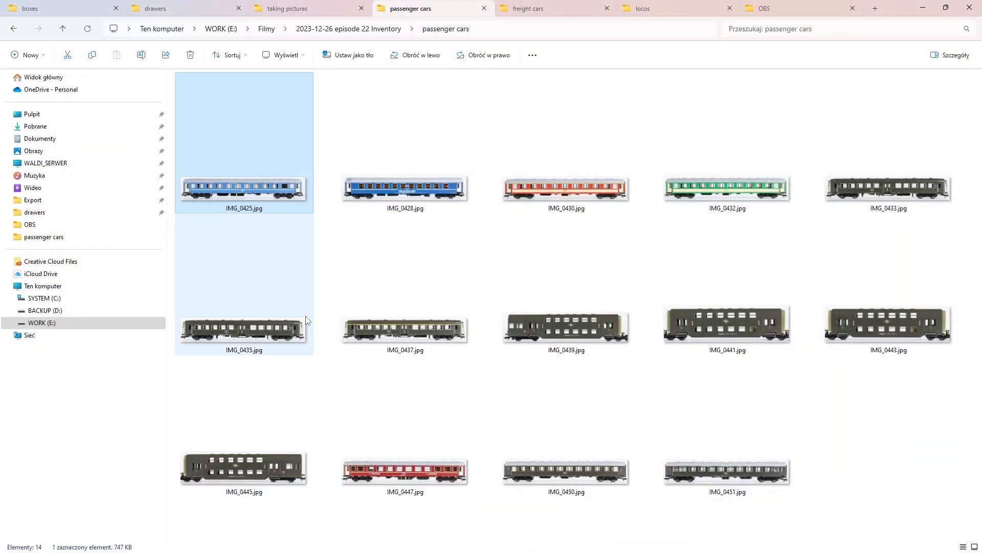
Open IMG_0471.jpg in the freight cars folder and look through the photos up to IMG_0508.jpg, closing the viewer at the end.
click(529, 7)
double_click(268, 99)
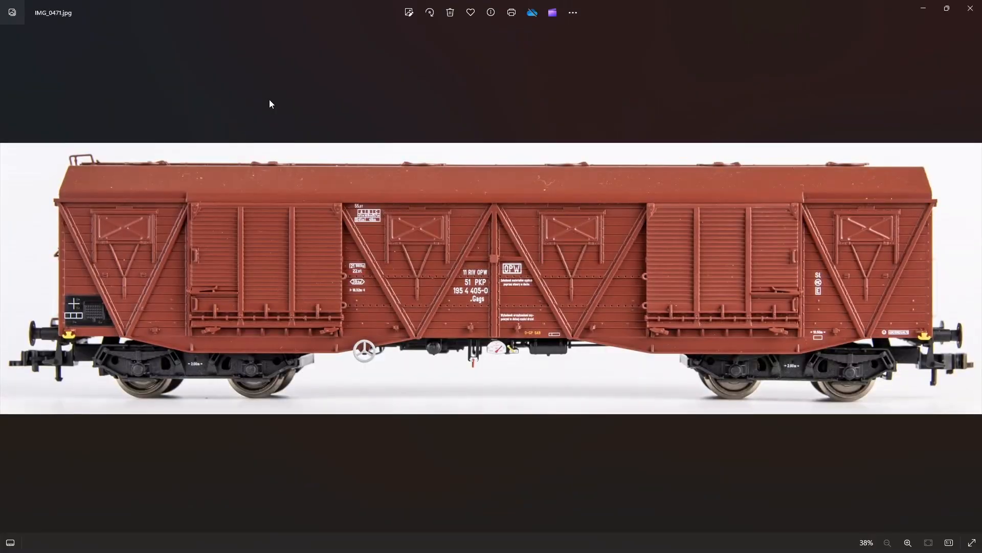
key(Right)
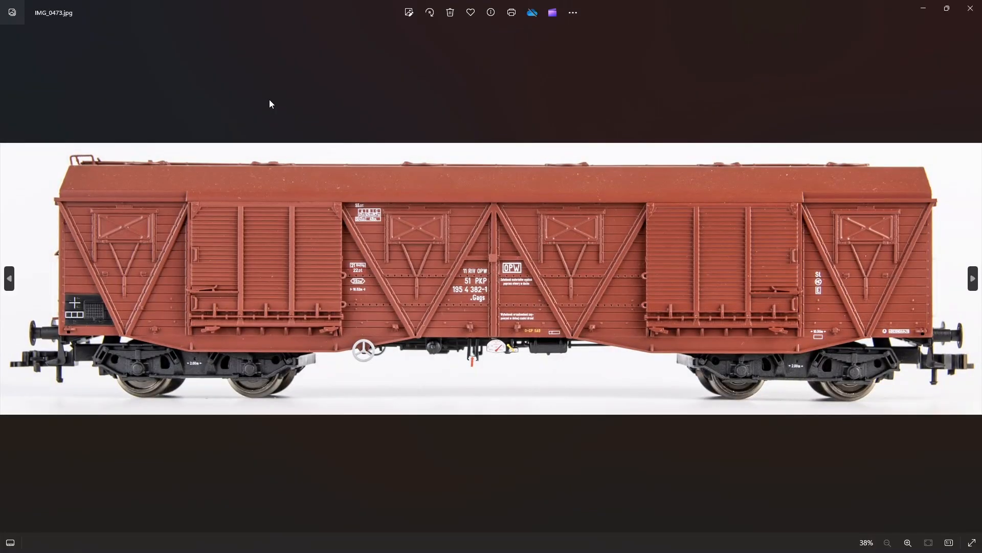
key(Right)
key(Right)
key(Right)
key(Right)
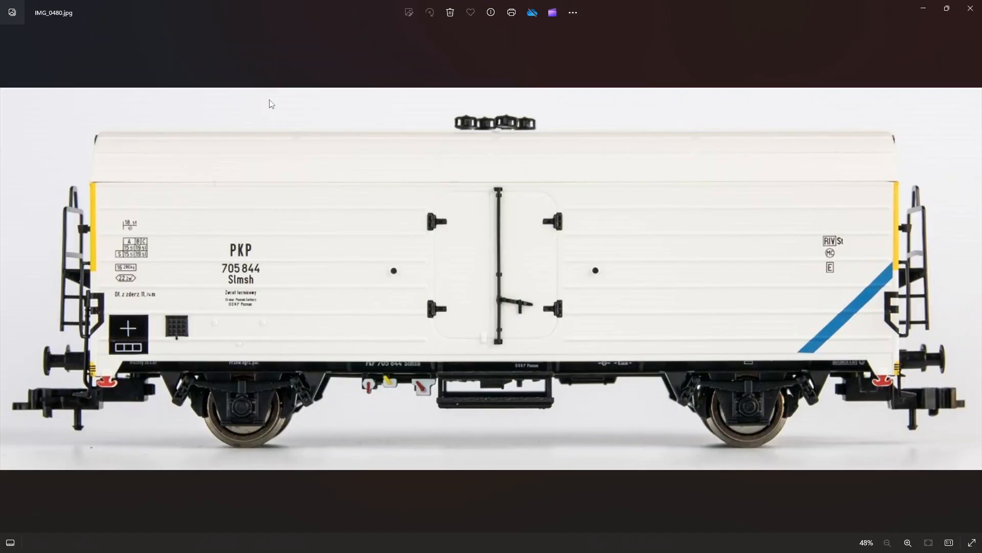
key(Right)
key(Right)
key(Right)
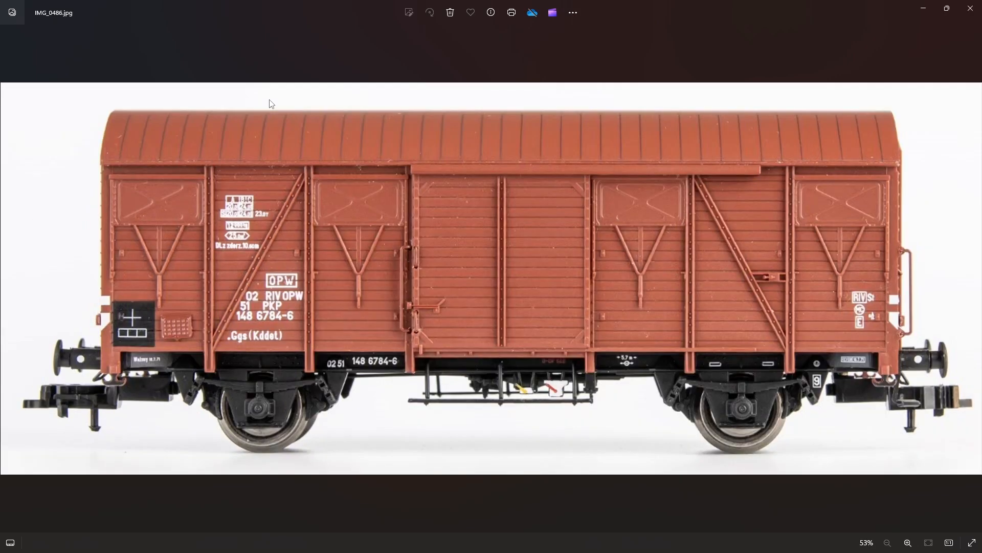
key(Right)
key(Right)
key(Right)
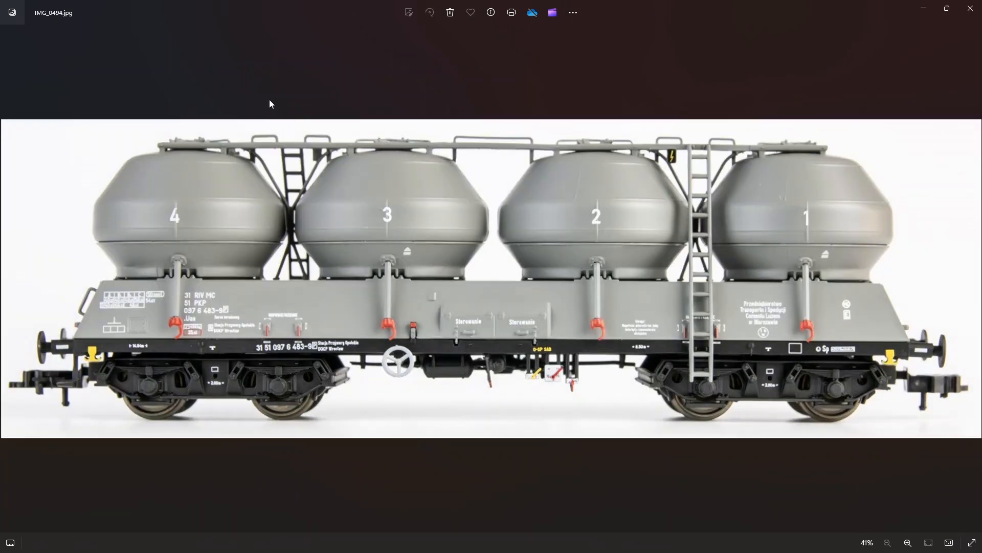
key(Right)
key(Right)
key(Right)
key(Right)
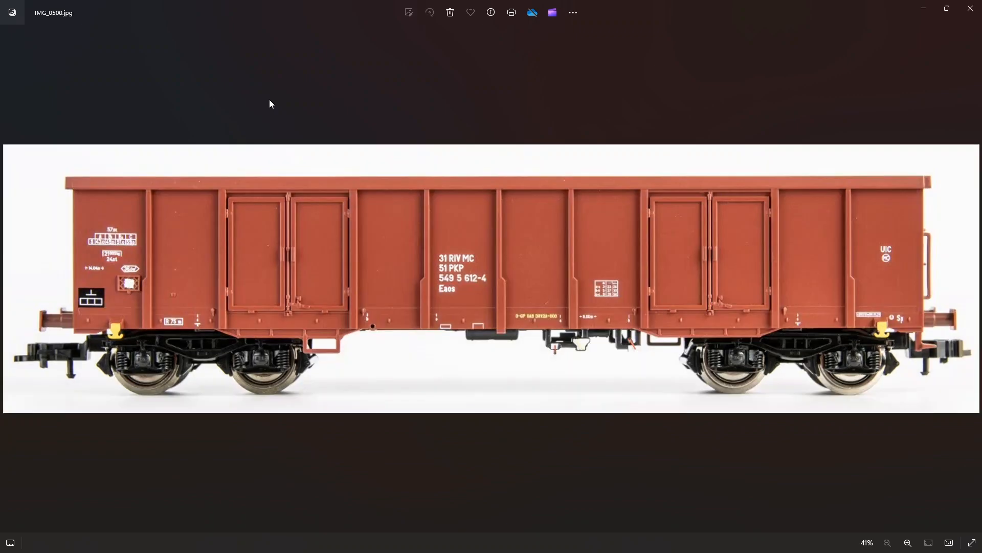
key(Right)
key(Right)
key(Right)
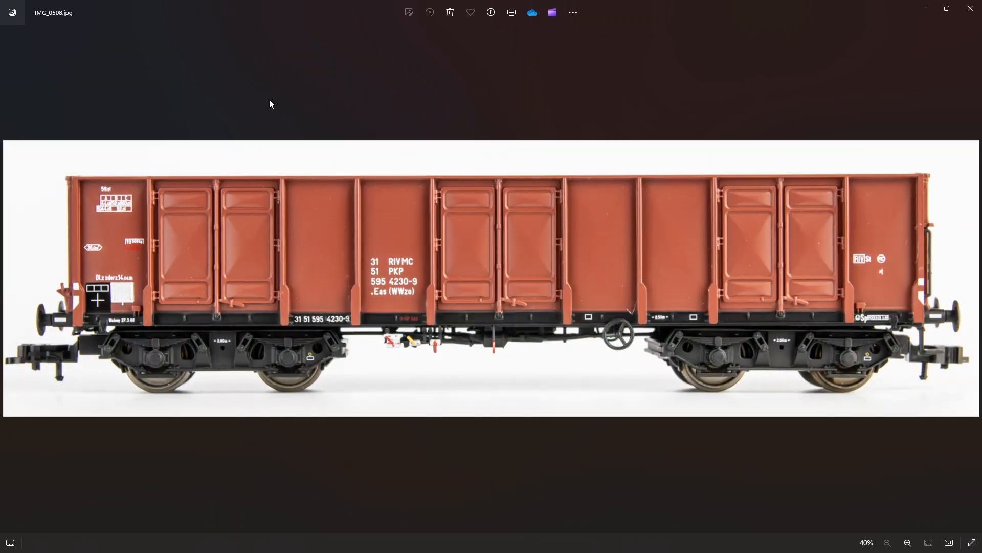
key(Escape)
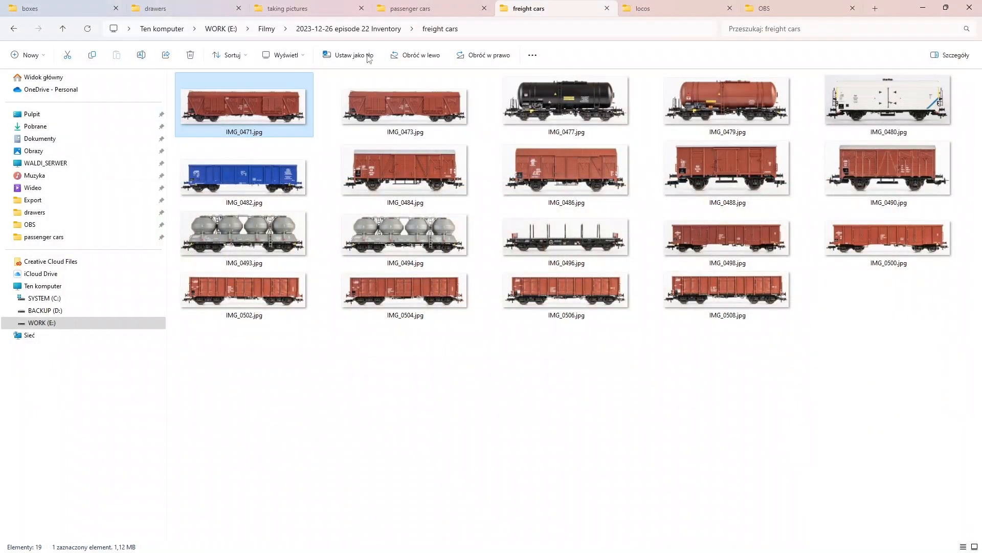
View the locomotive photos in the locos folder from IMG_0454.jpg to IMG_0469.jpg, return to the first one and close the viewer.
click(652, 14)
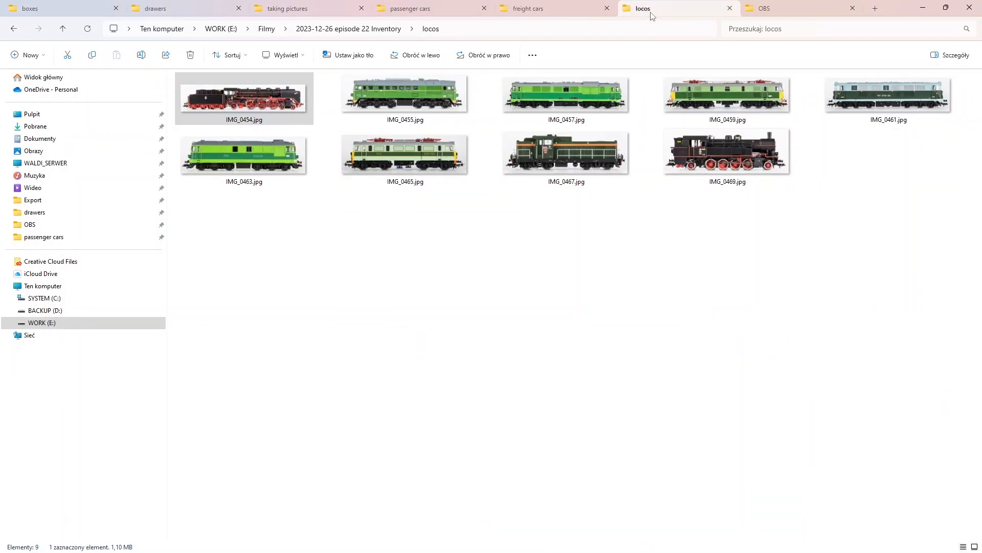
double_click(271, 90)
key(Right)
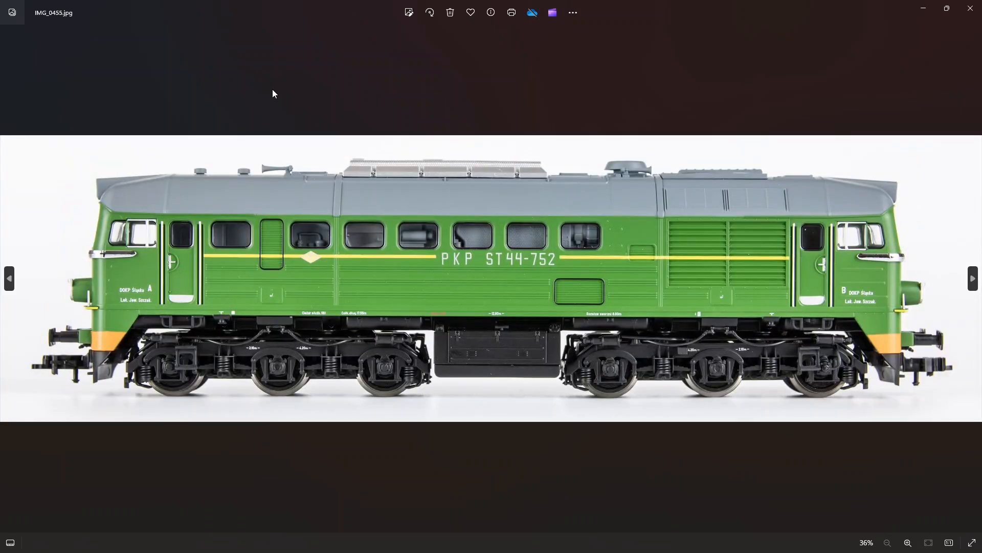
key(Right)
key(Right)
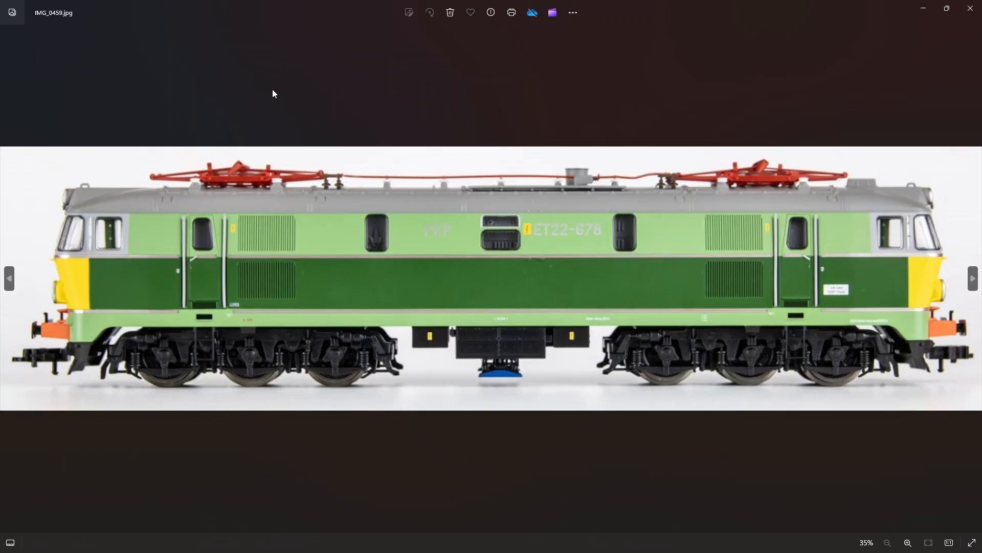
key(Right)
key(Right)
key(Right)
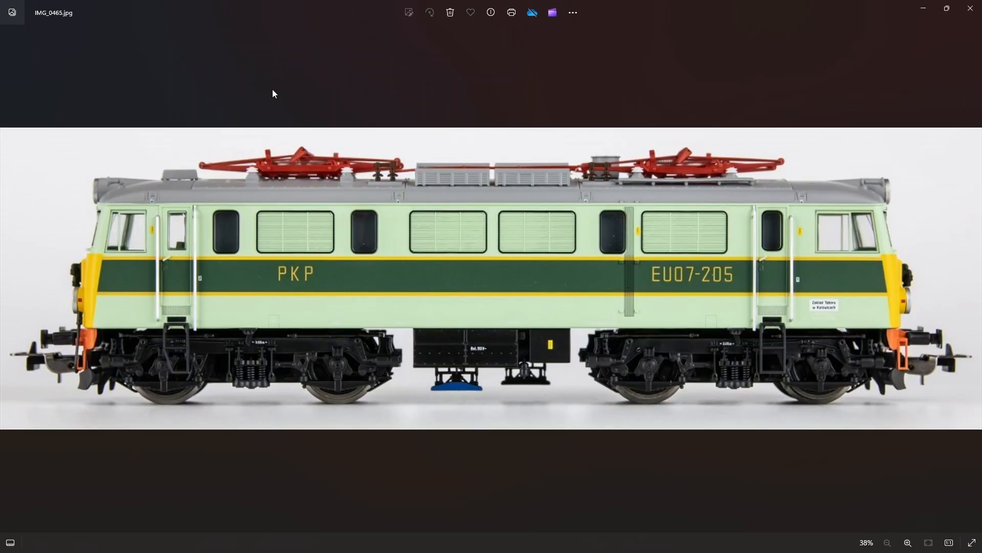
key(Right)
key(Right)
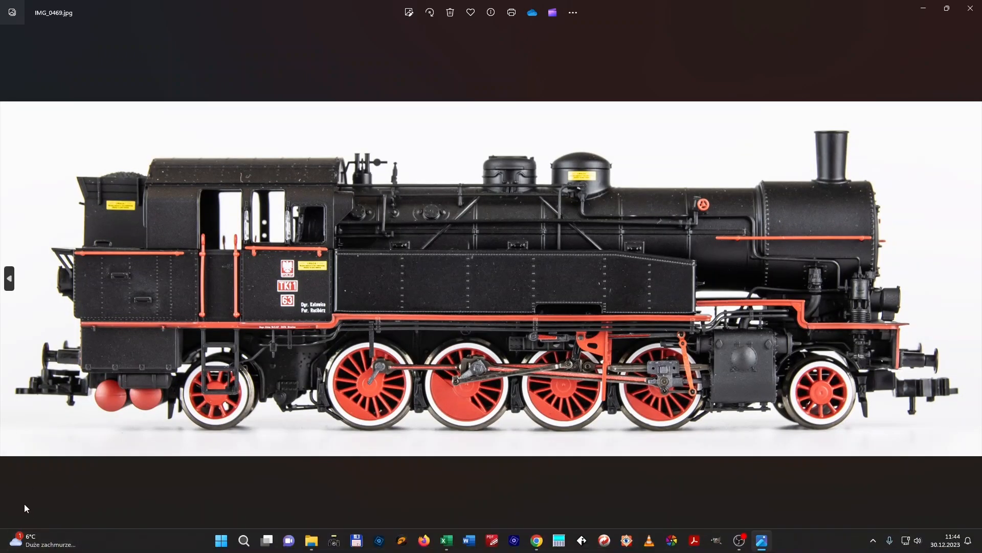
click(11, 542)
click(286, 509)
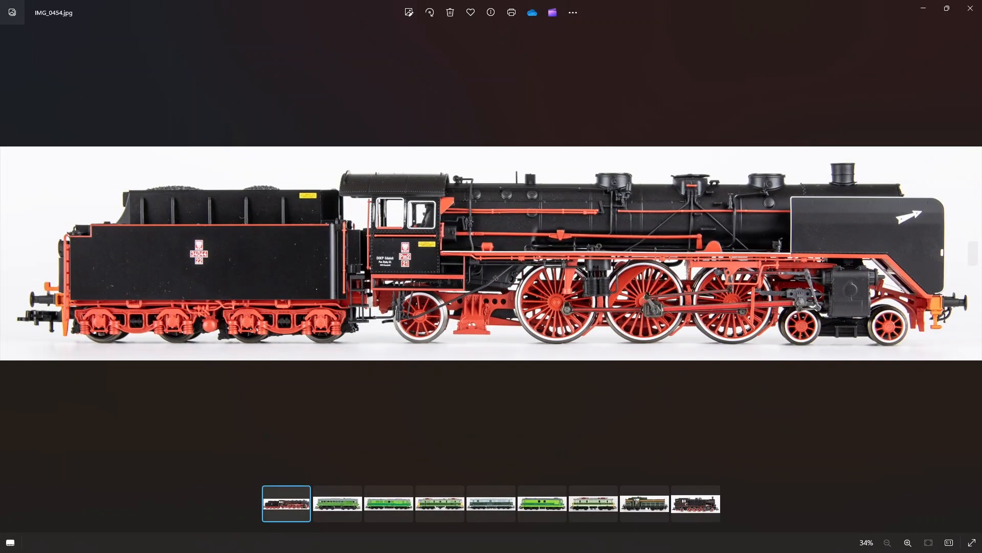
click(971, 8)
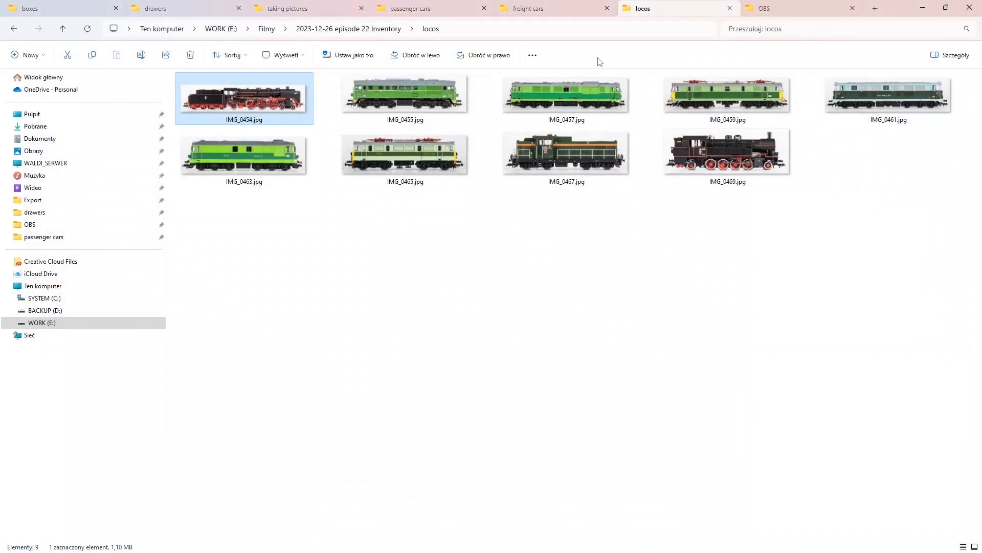
Switch to the blank Excel workbook and enter the header "Vehicle type & traction" in cell A2.
click(459, 542)
click(24, 130)
click(34, 119)
click(30, 130)
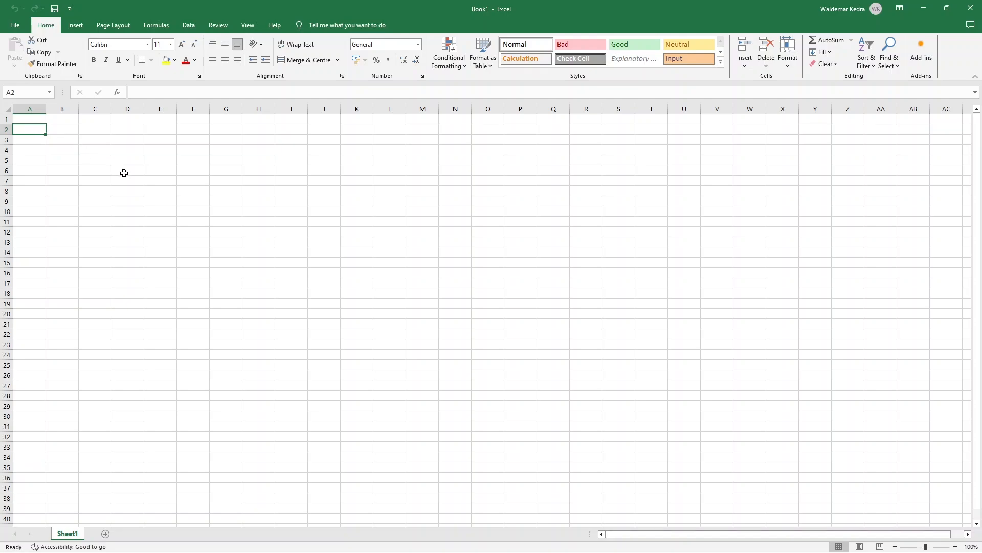
text(Ve)
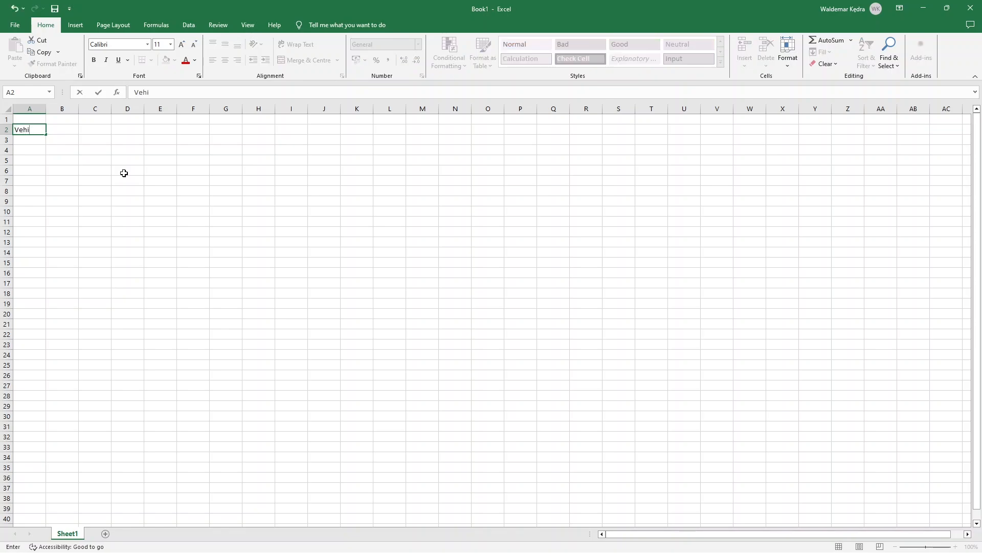
text(hicle type)
text(& traction)
key(ctrl+Return)
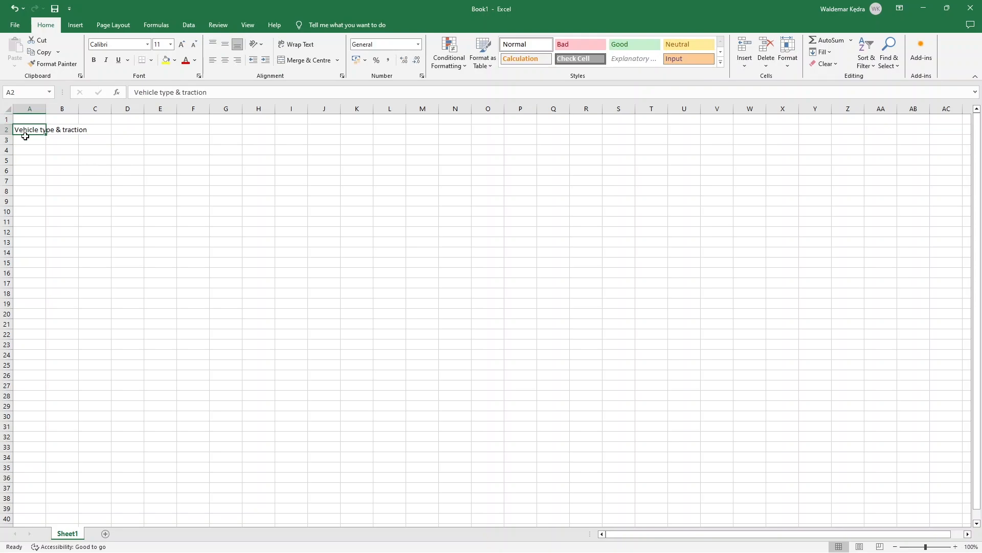
Widen column A to fit the header text and turn on text wrapping for cell A2.
drag(46, 110, 91, 110)
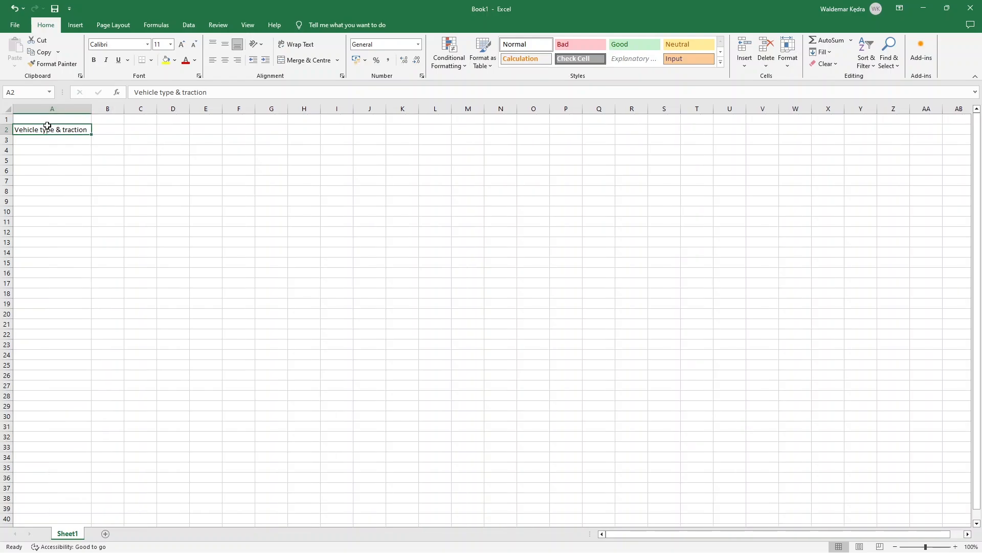
right_click(29, 130)
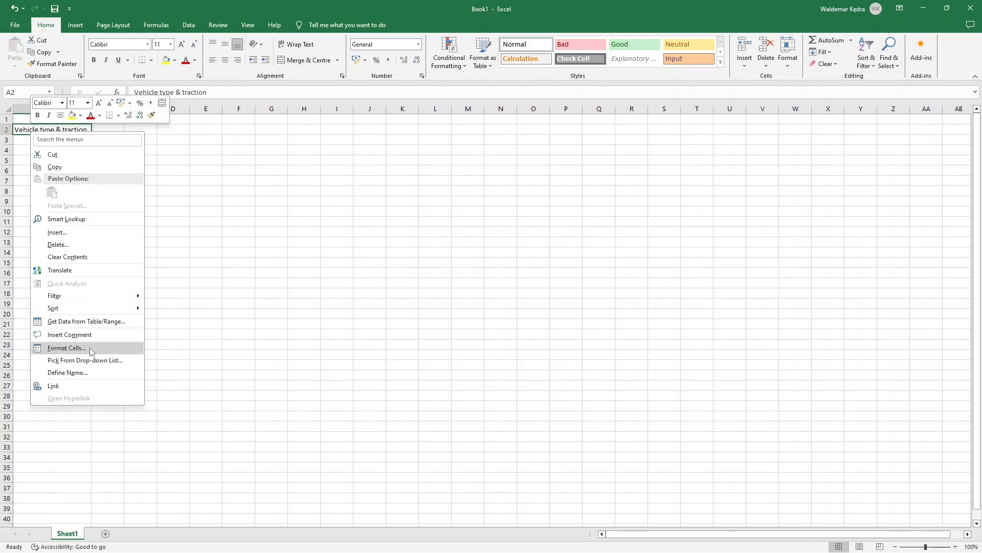
click(58, 348)
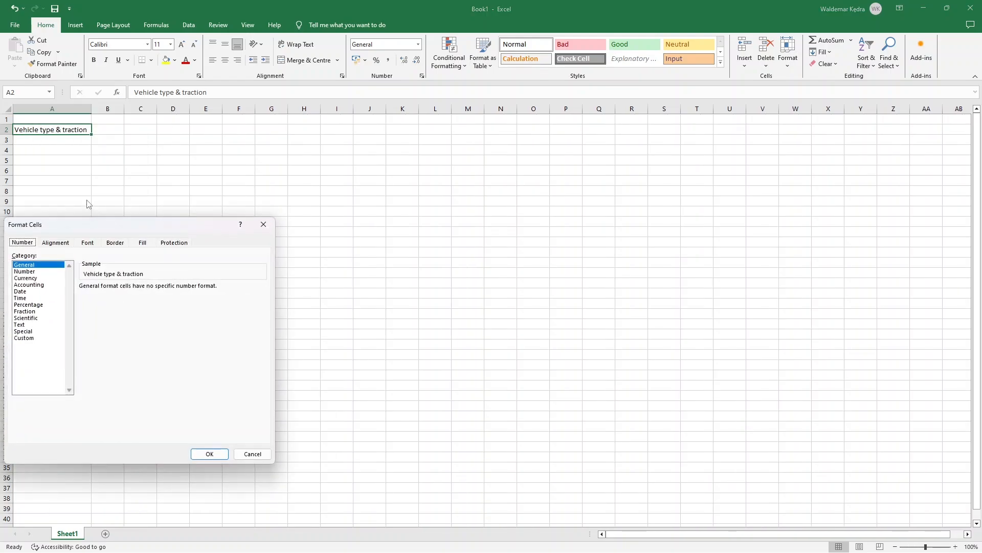
click(55, 242)
click(20, 331)
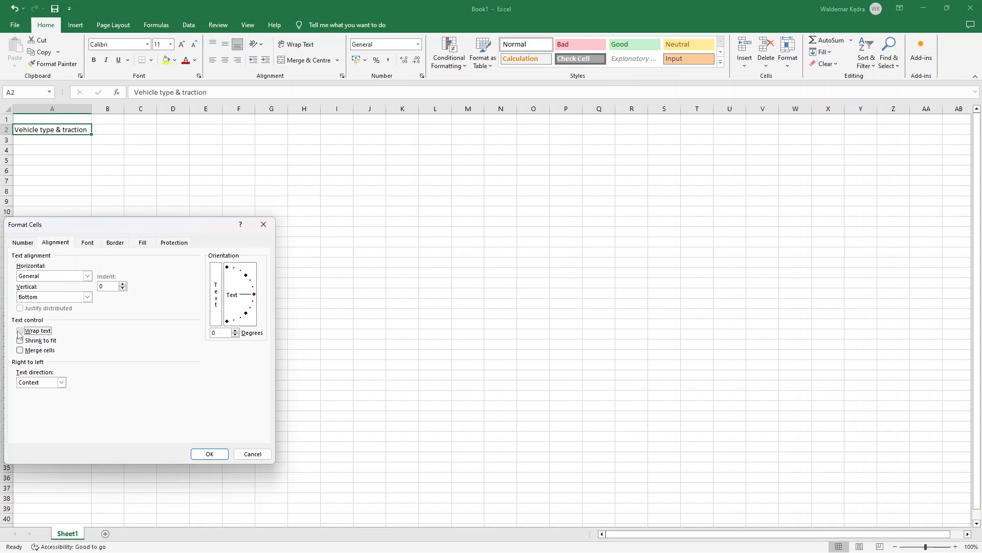
click(207, 454)
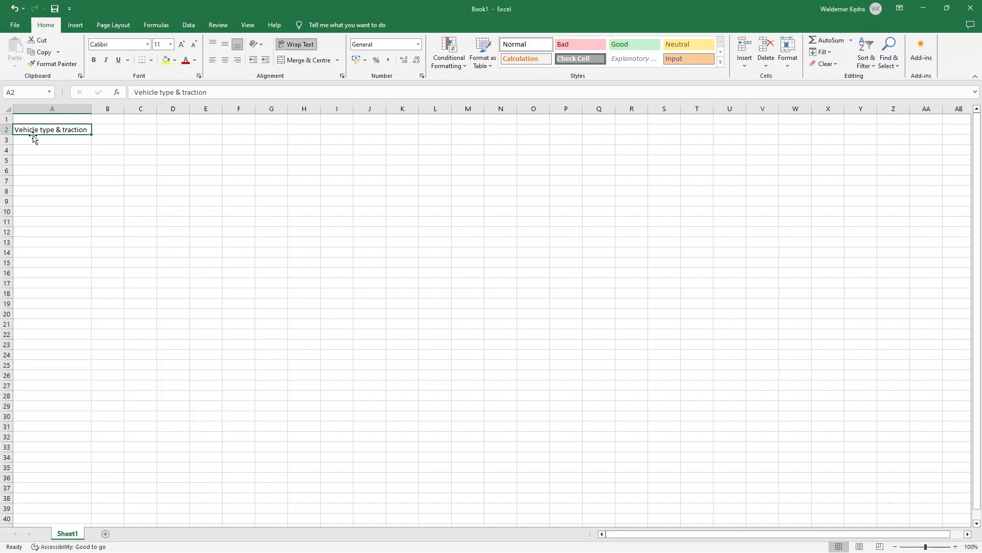
Increase the height of row 2 and centre the header in A2 both horizontally and vertically.
drag(4, 135, 5, 152)
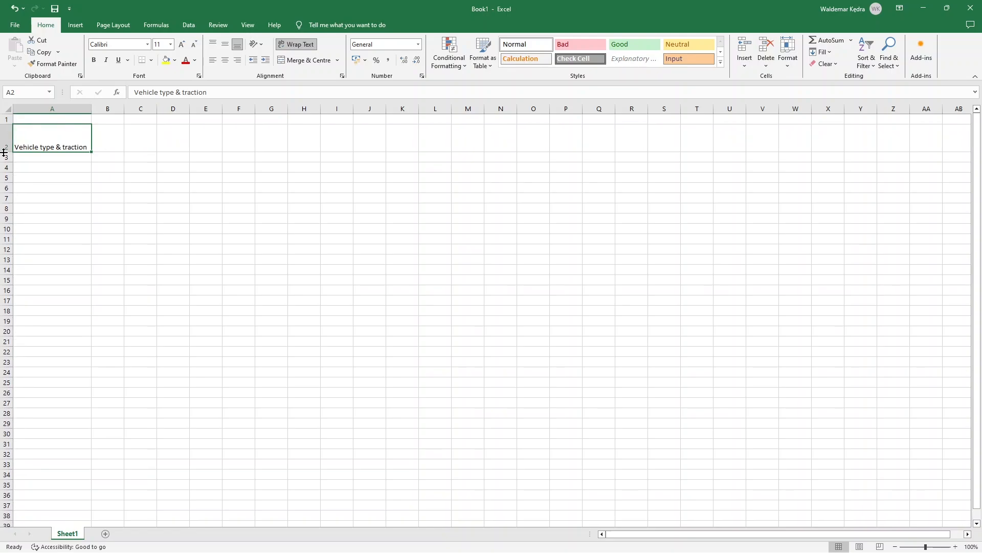
click(225, 60)
click(230, 46)
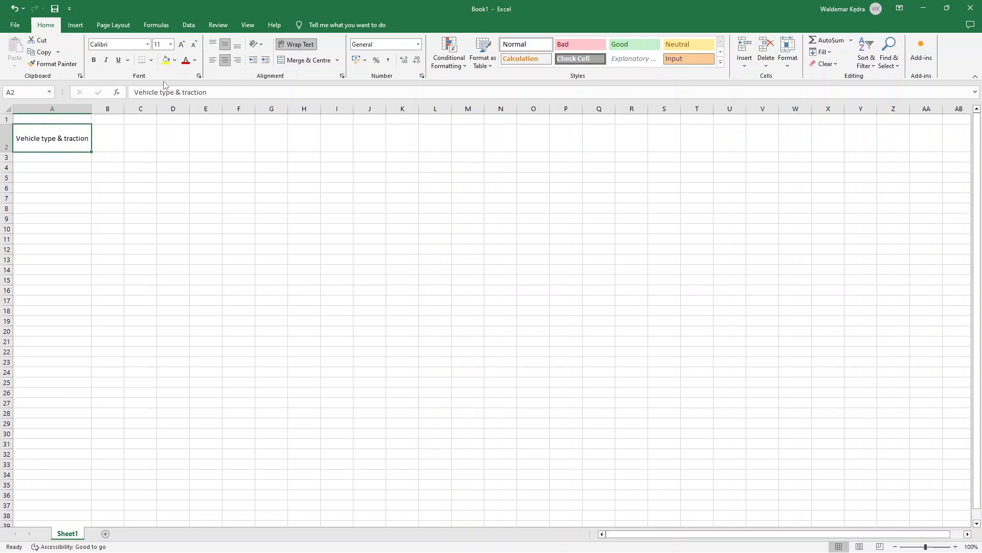
Fill cell A2 with grey and enter the header "Type" in cell B2.
click(175, 60)
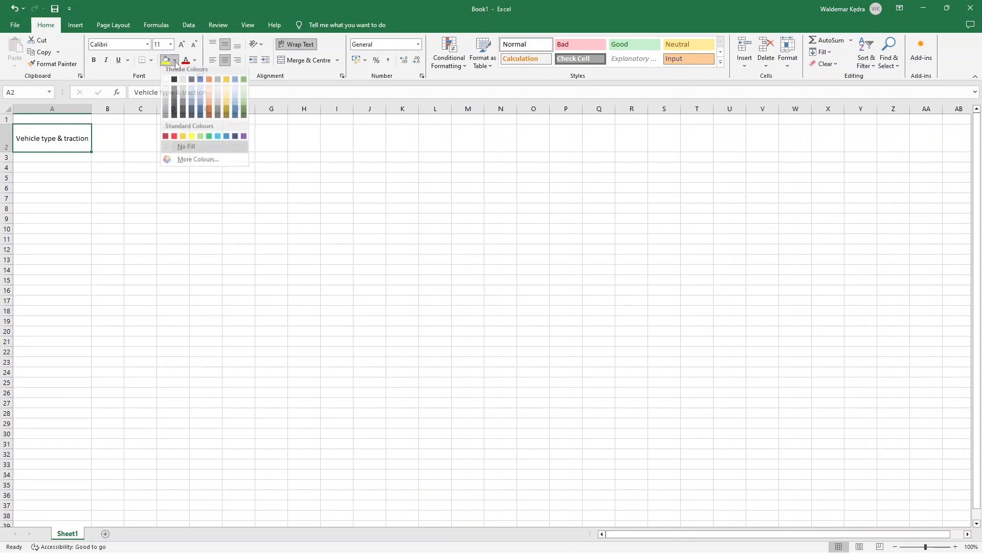
click(166, 106)
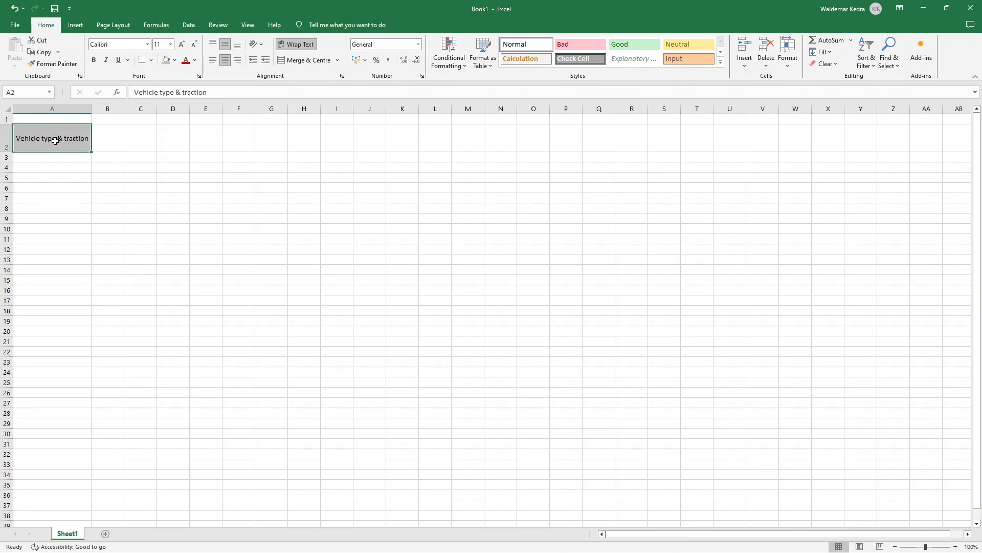
click(112, 137)
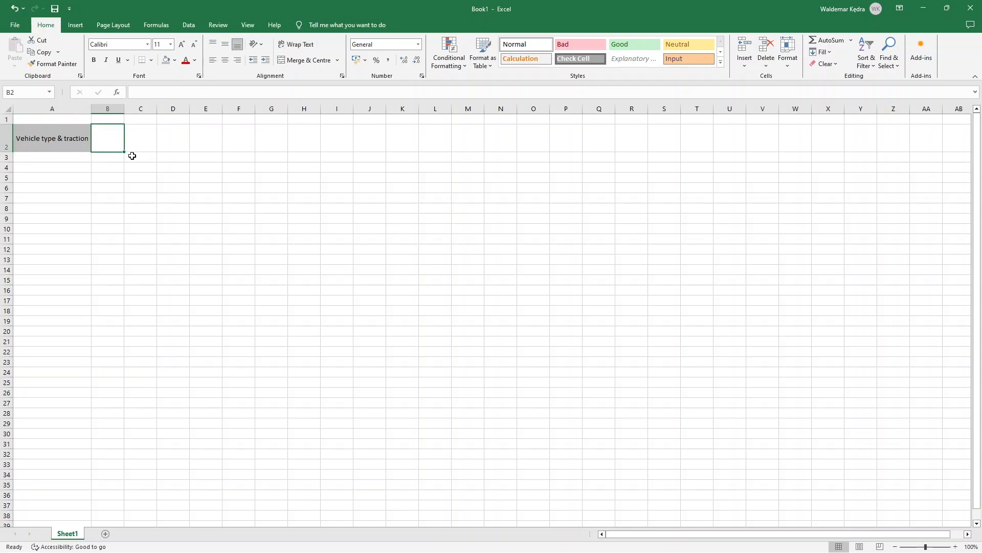
text(Typa)
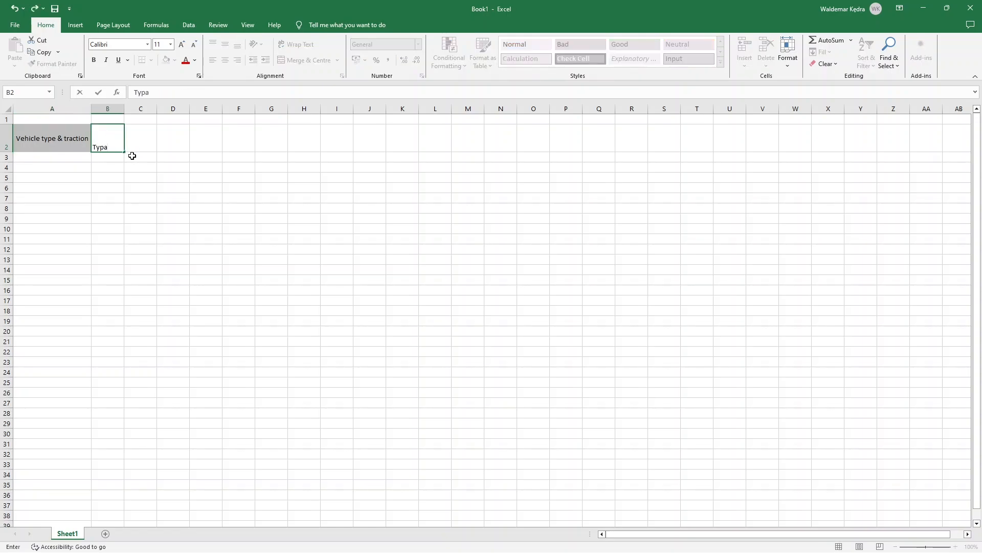
text(e)
key(ctrl+Return)
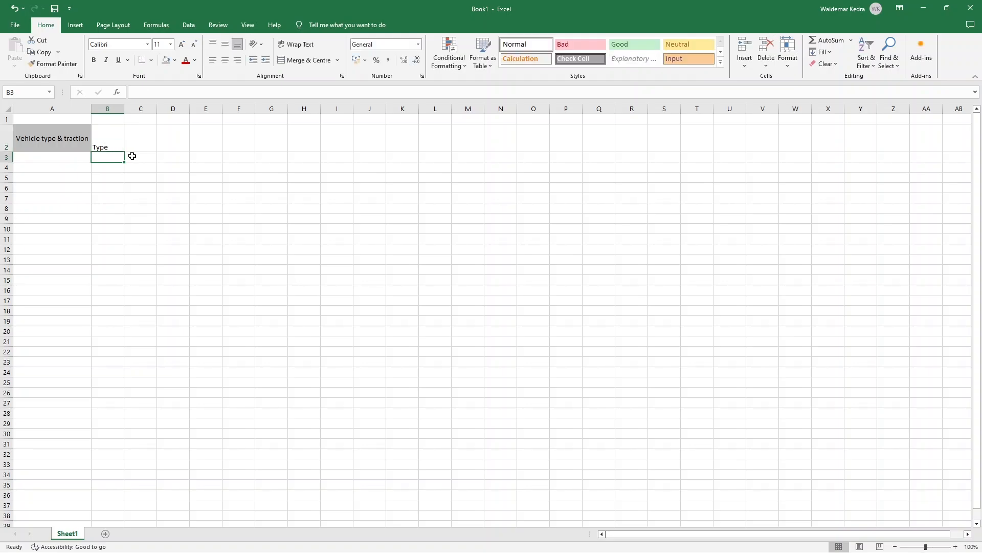
Copy the header formatting from A2 to B2 and widen column B.
click(51, 143)
click(53, 63)
click(107, 139)
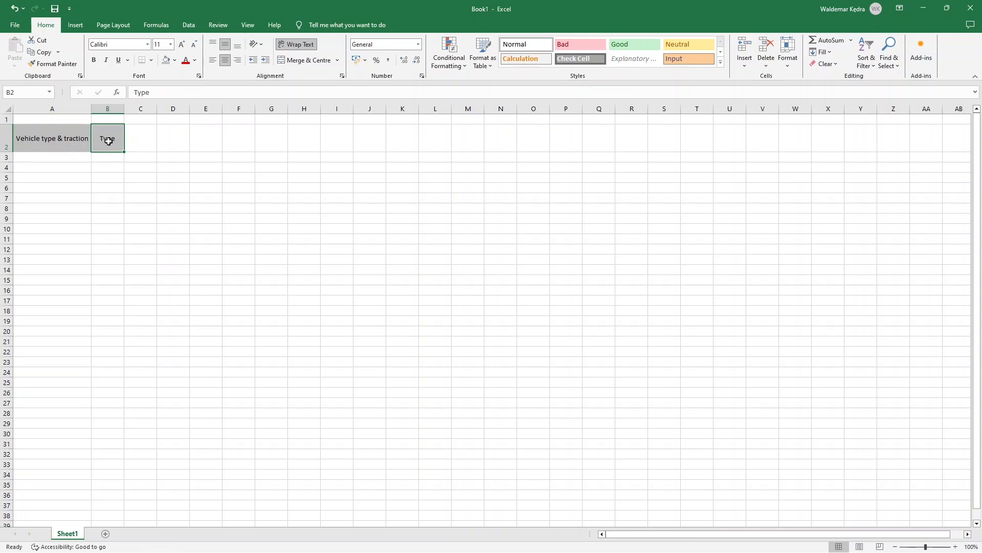
drag(122, 109, 146, 109)
click(118, 156)
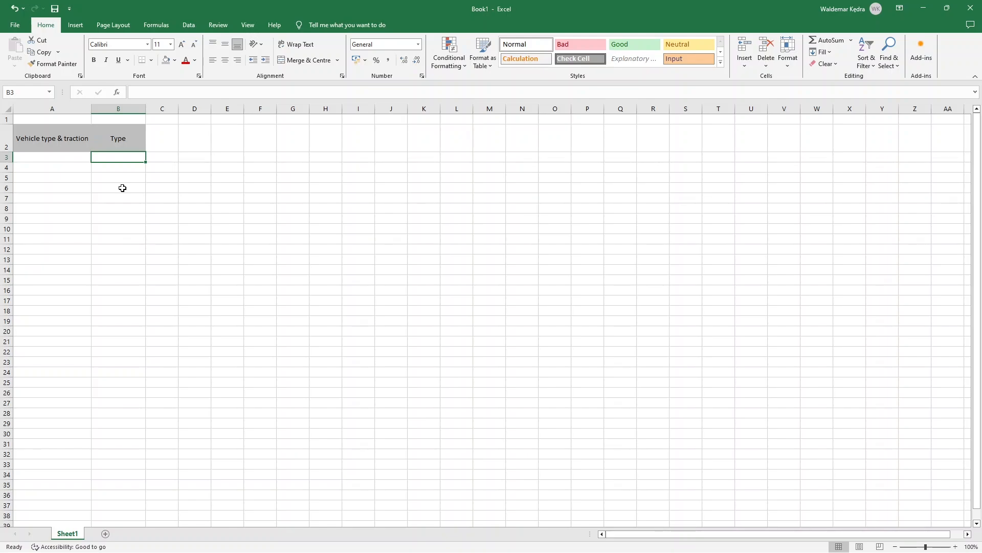
Enter the headers "Construction type" in C2 and "Series" in D2.
click(170, 148)
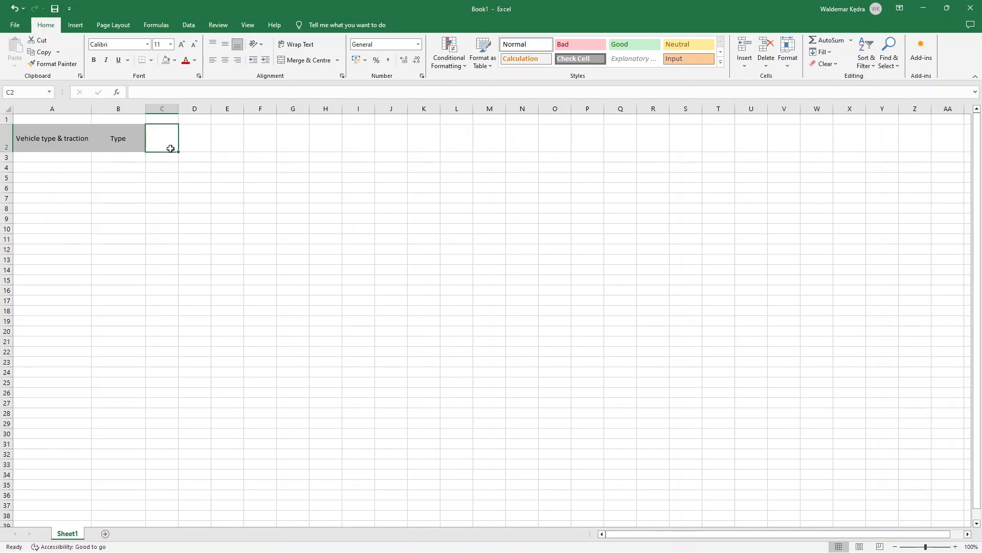
text(C)
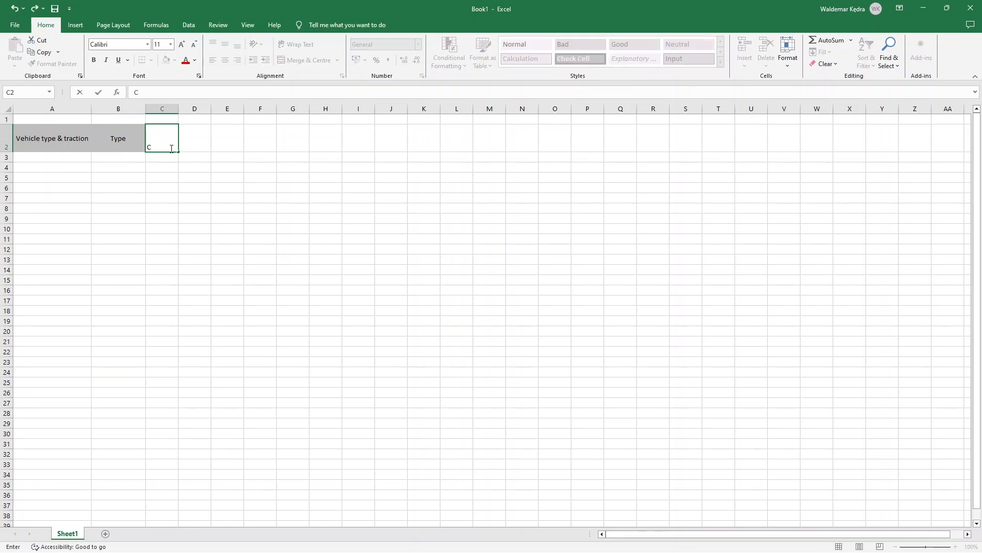
text(onstructiom)
text( type)
key(Return)
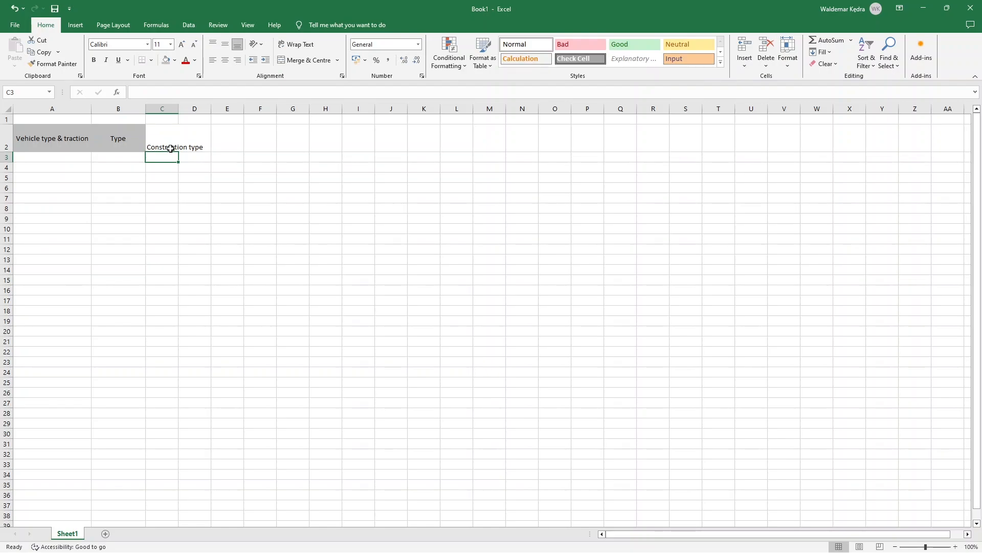
key(Up)
key(Right)
text(Seriers)
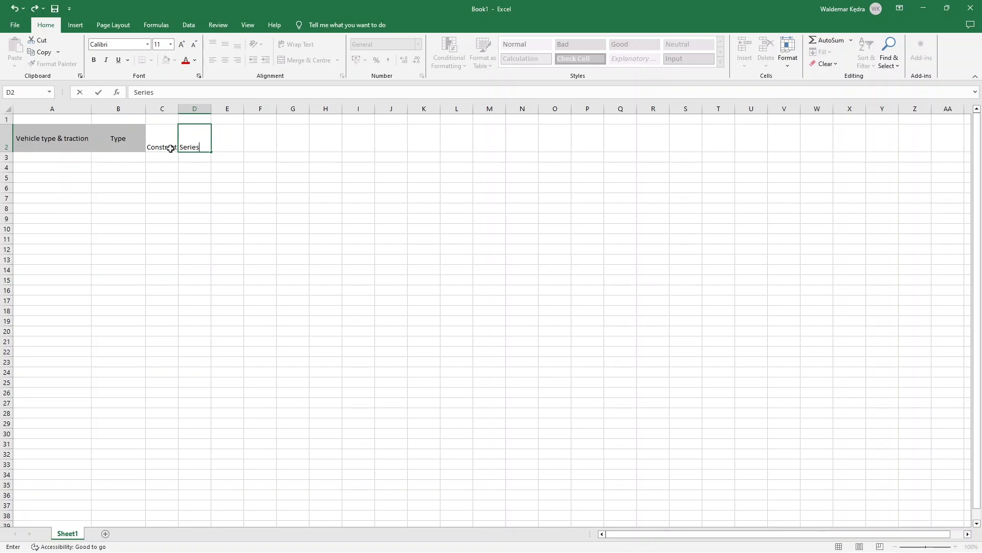
key(Return)
Copy the formatting of B2 to C2:D2 and widen column C so that "Construction" fits on one line.
click(125, 142)
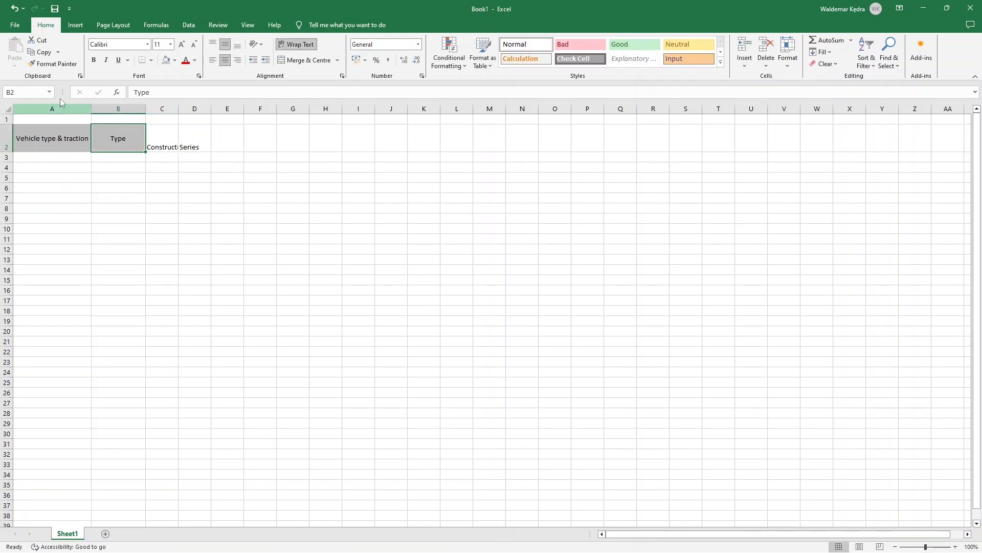
click(53, 63)
drag(153, 137, 200, 142)
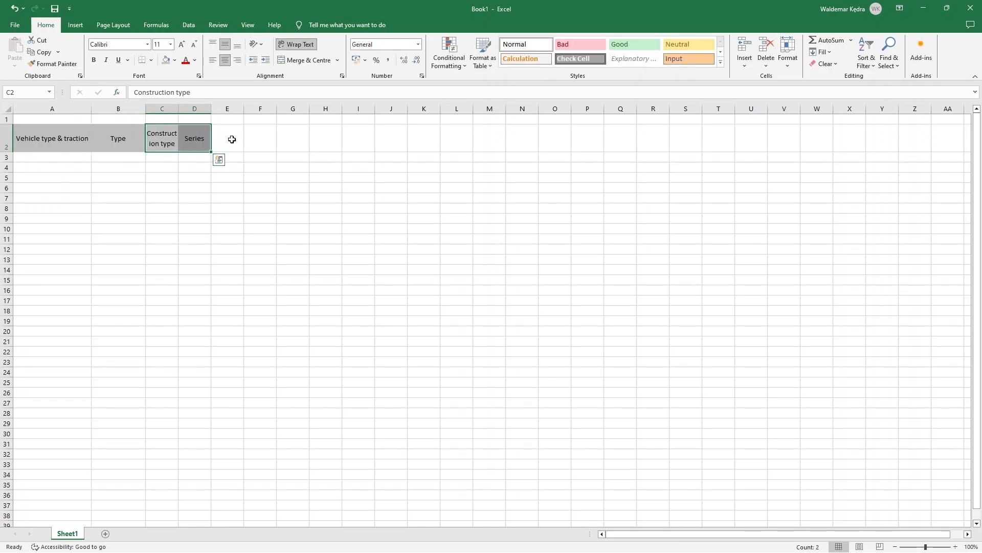
drag(178, 108, 192, 108)
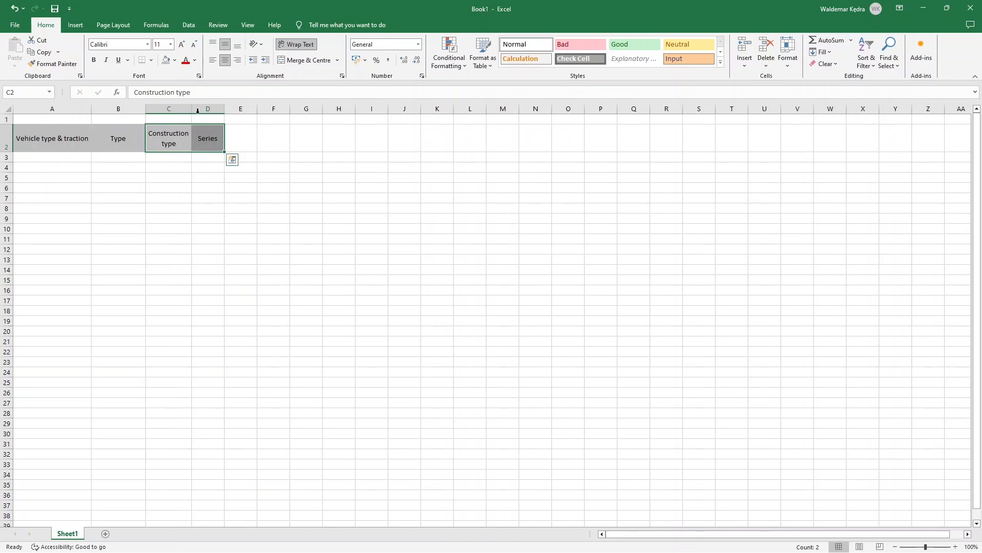
Make the headers in A2:D2 bold and enter the header "Side No." in cell E2.
drag(58, 134, 207, 138)
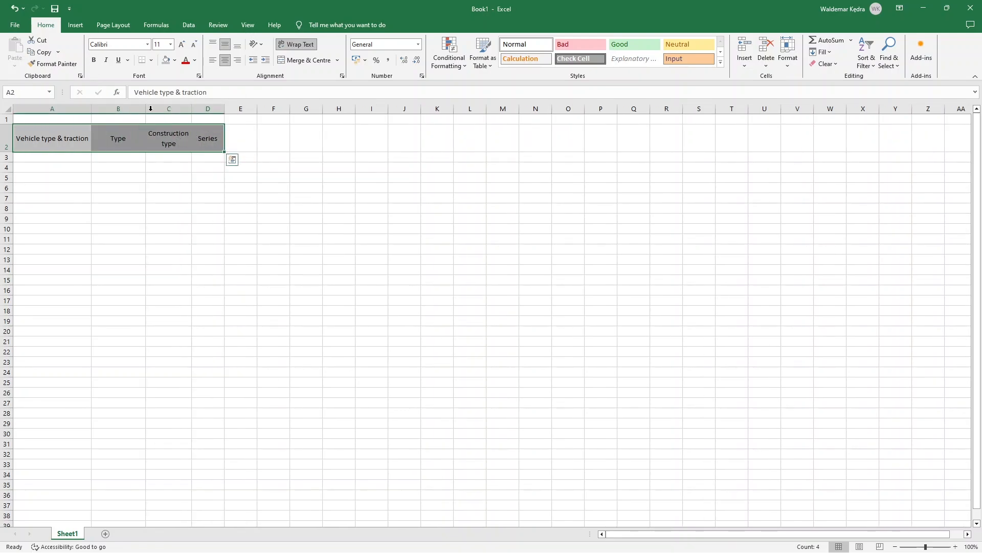
click(94, 59)
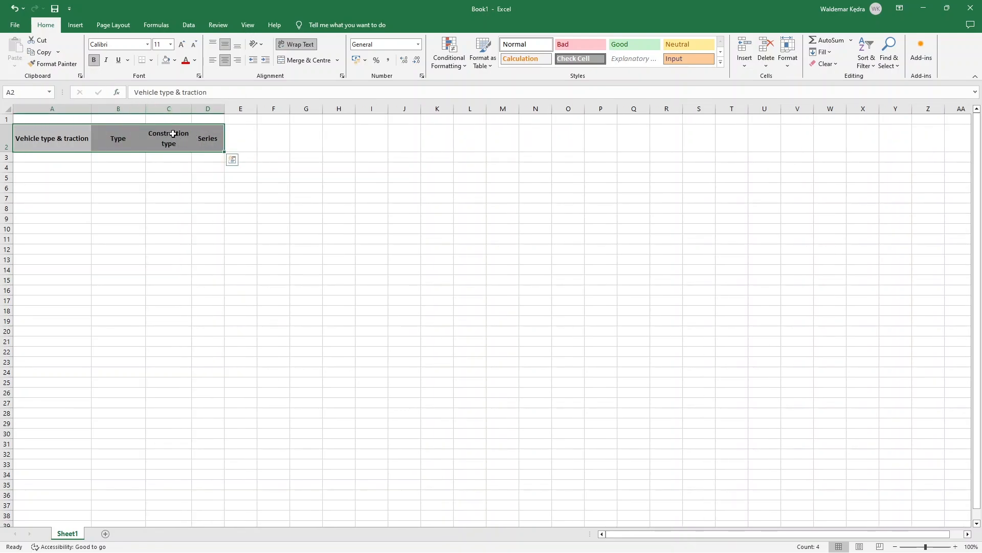
click(242, 139)
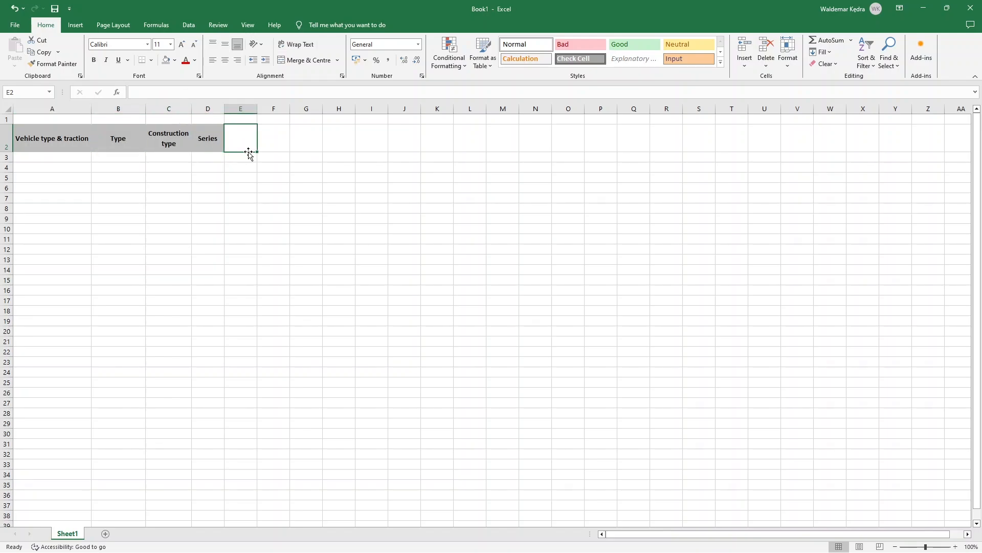
text(Side No.)
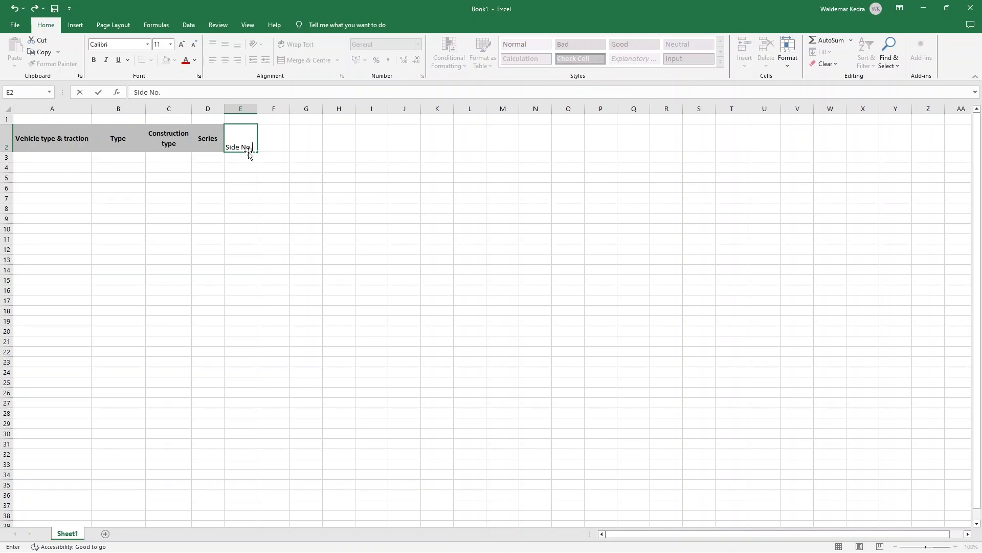
key(ctrl+Return)
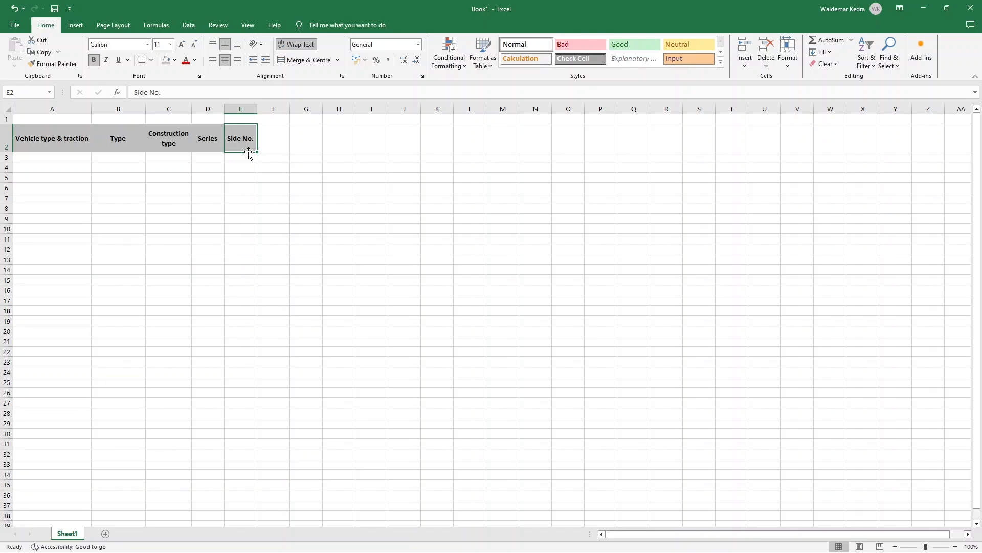
Enter the headers "Manufacturer" in F2 and "Item no." in G2.
key(Tab)
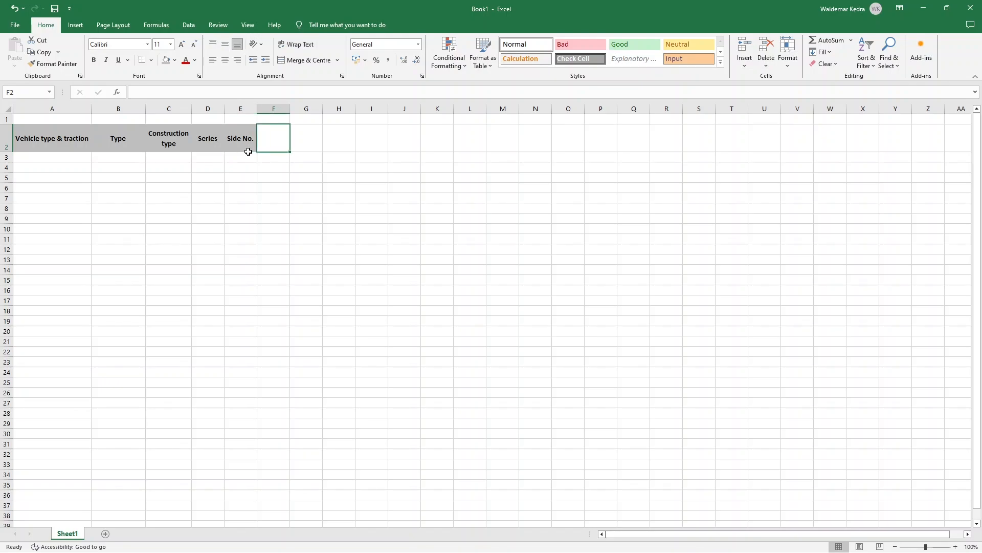
text(M)
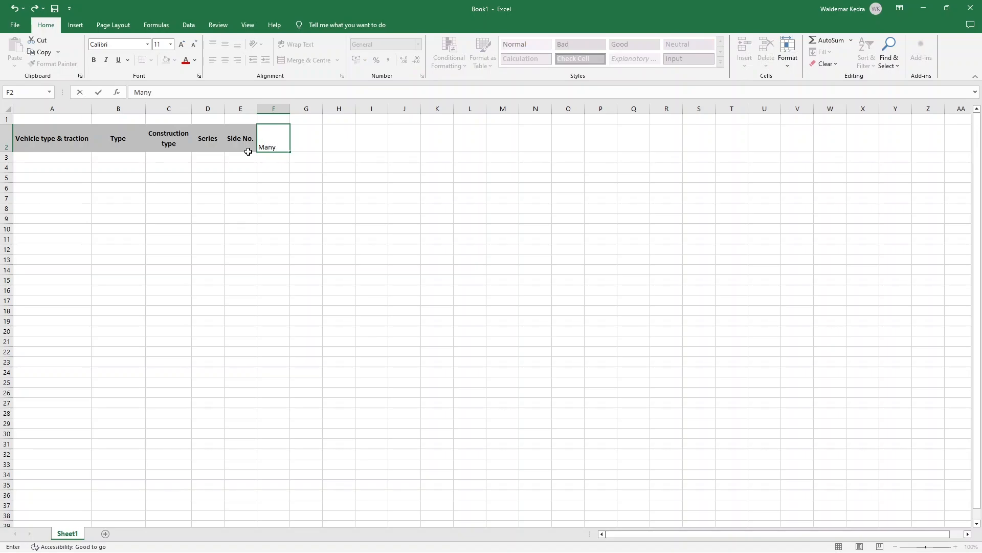
text(anufacturer)
key(Tab)
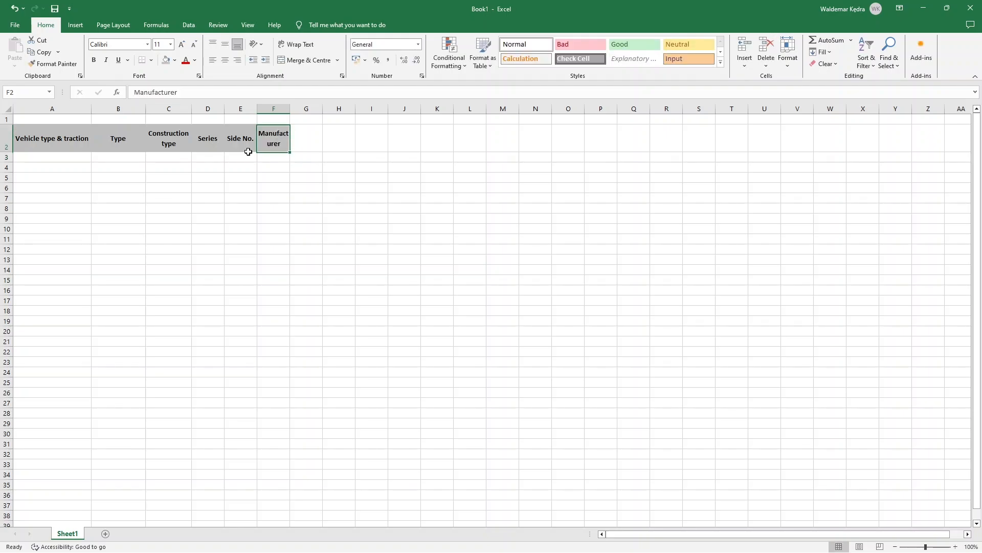
text(Item)
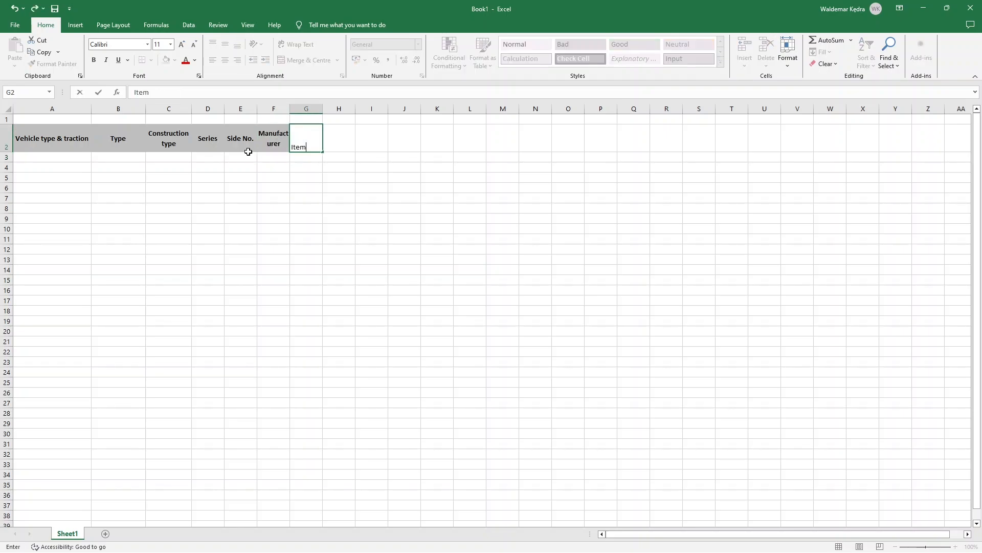
text( no.)
key(Tab)
Enter the headers "Railway administration" in H2 and "Era" in I2.
text(Ra)
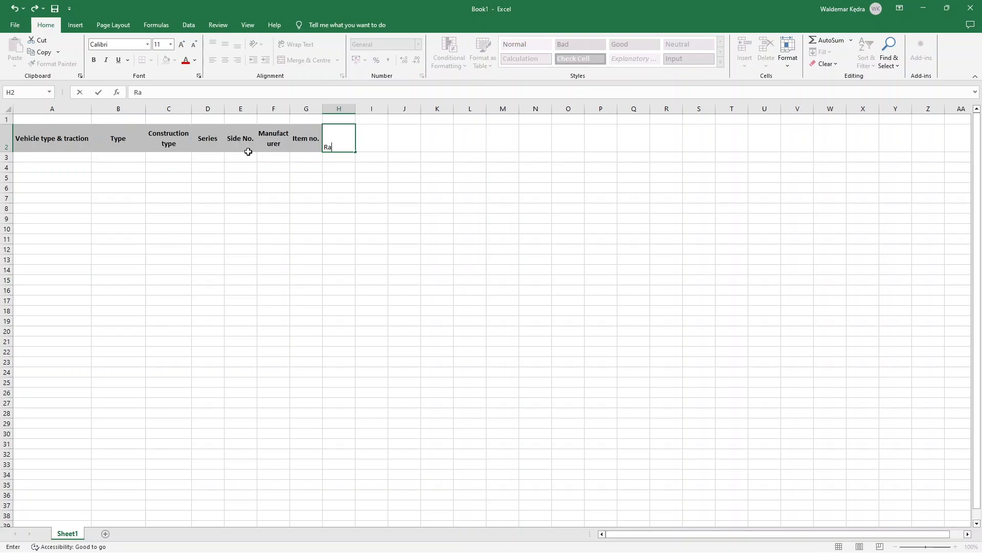
text(ilway administration)
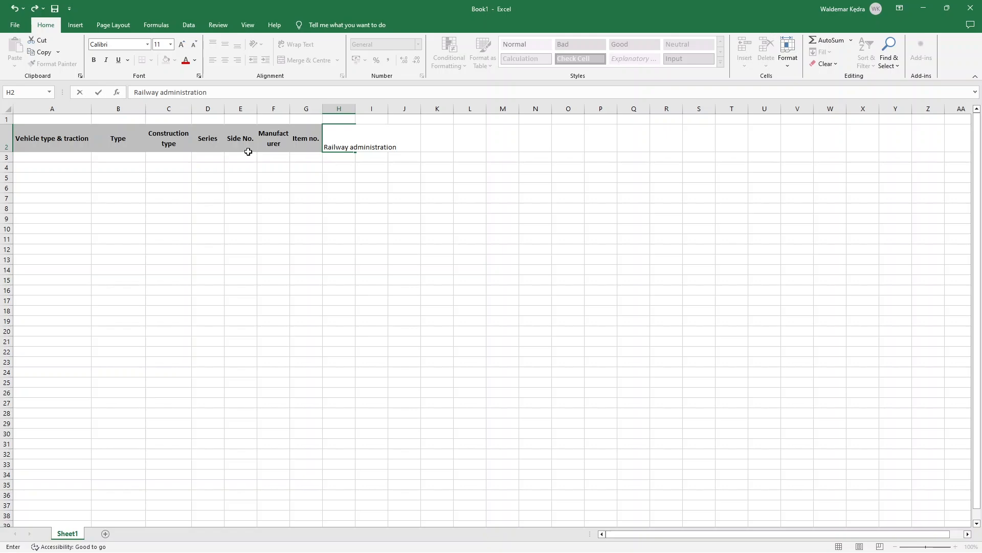
key(Return)
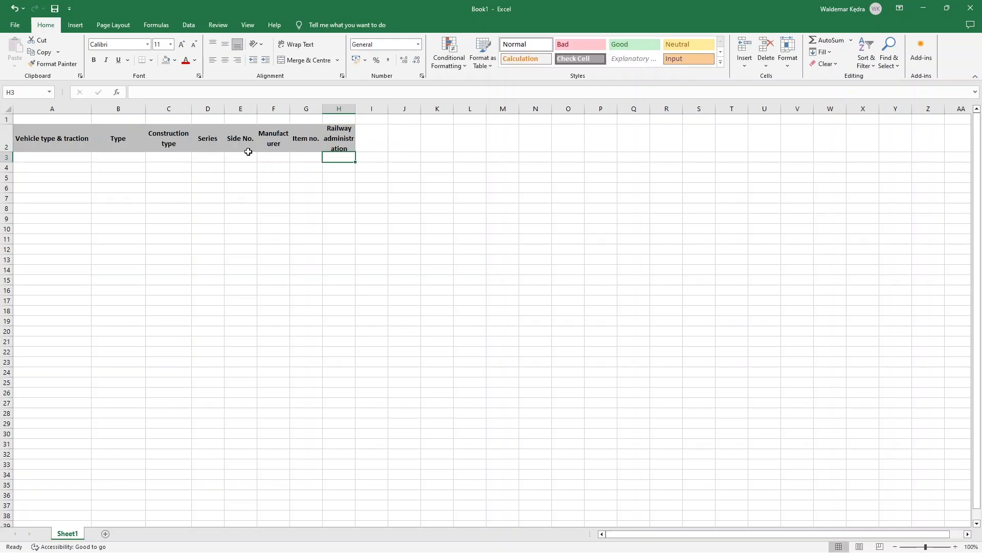
key(Up)
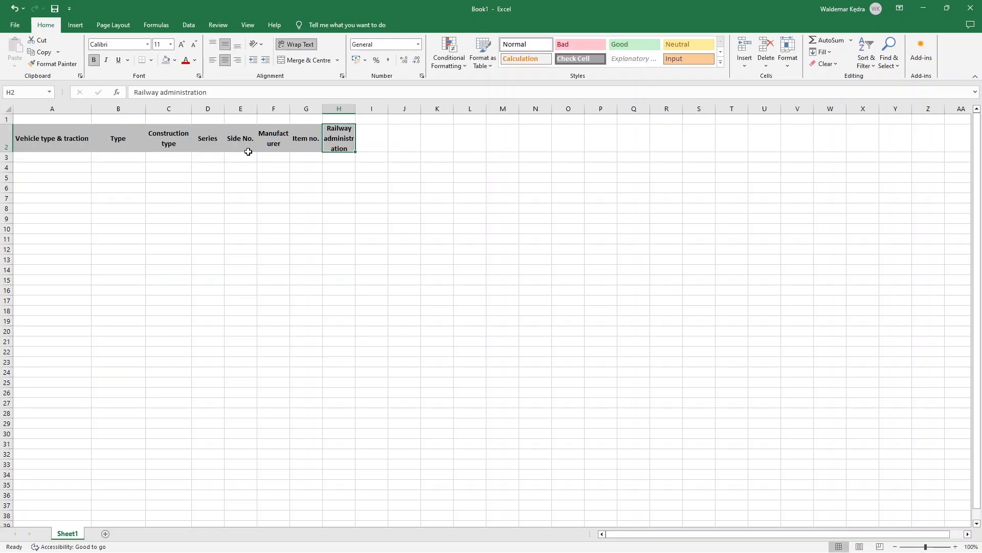
key(Right)
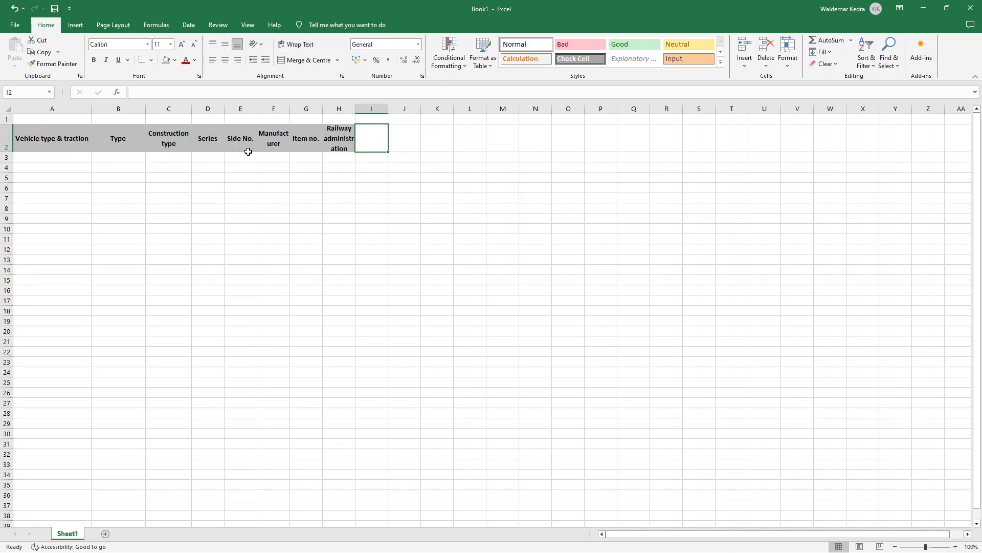
text(Era)
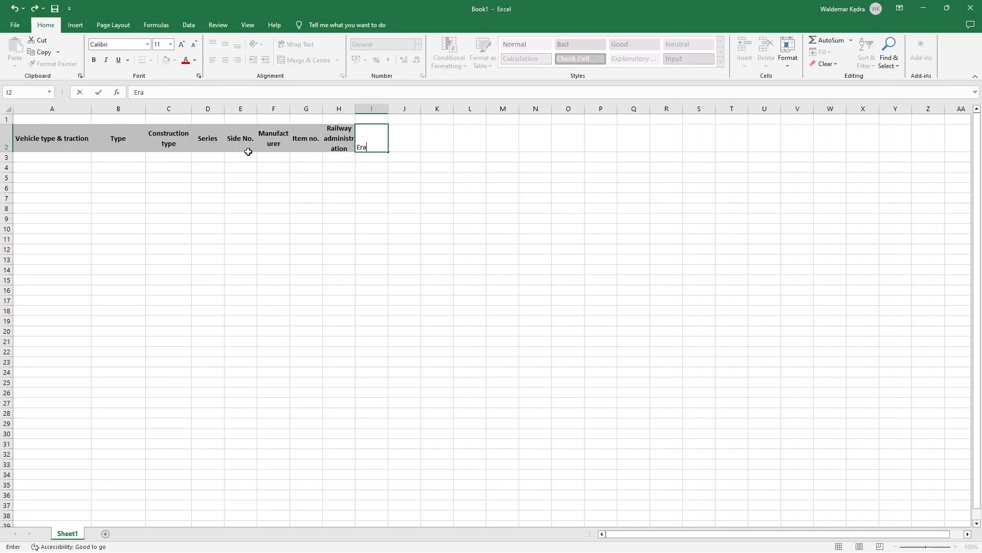
key(ctrl+Return)
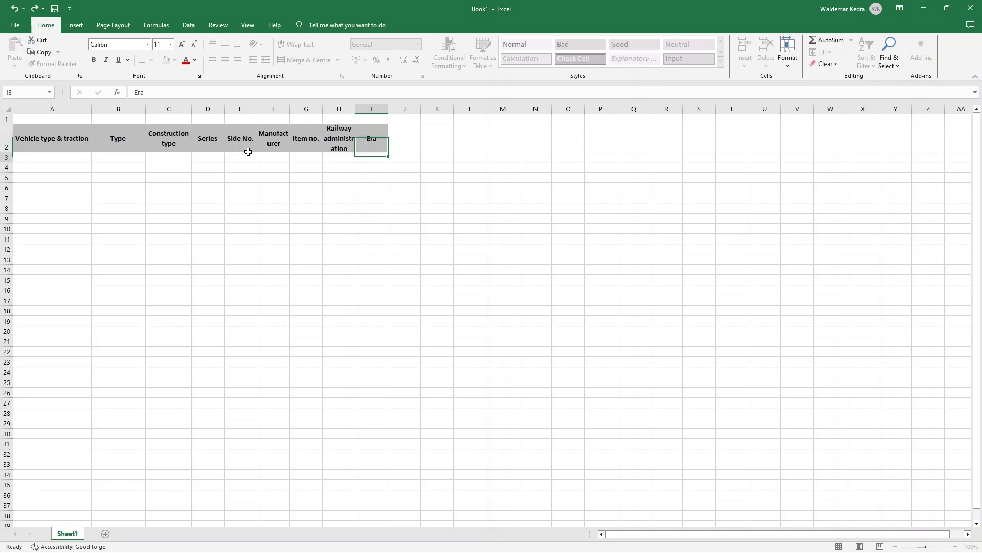
Enter the headers "Revision date" in J2 and "Picture" in K2.
key(Right)
text(Rec)
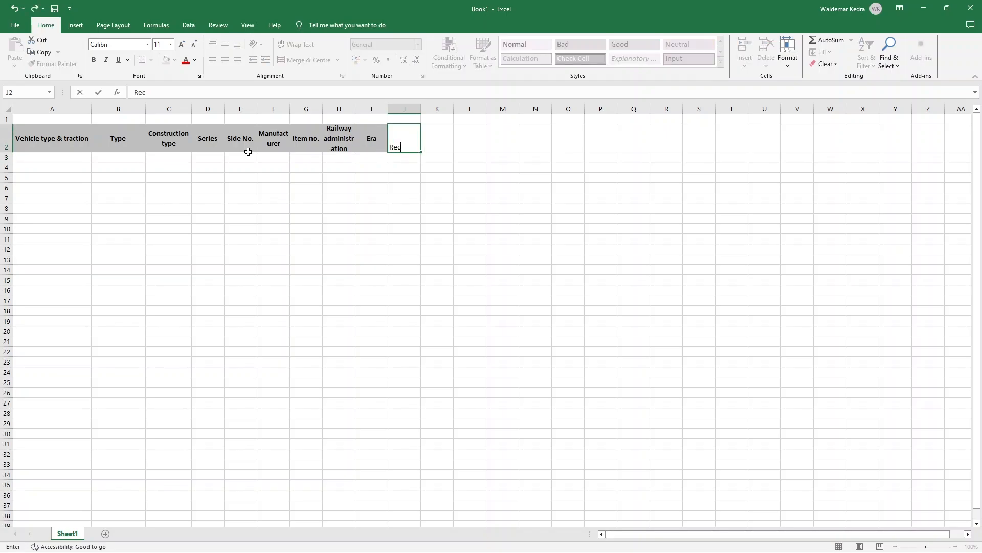
text(ision date)
key(Return)
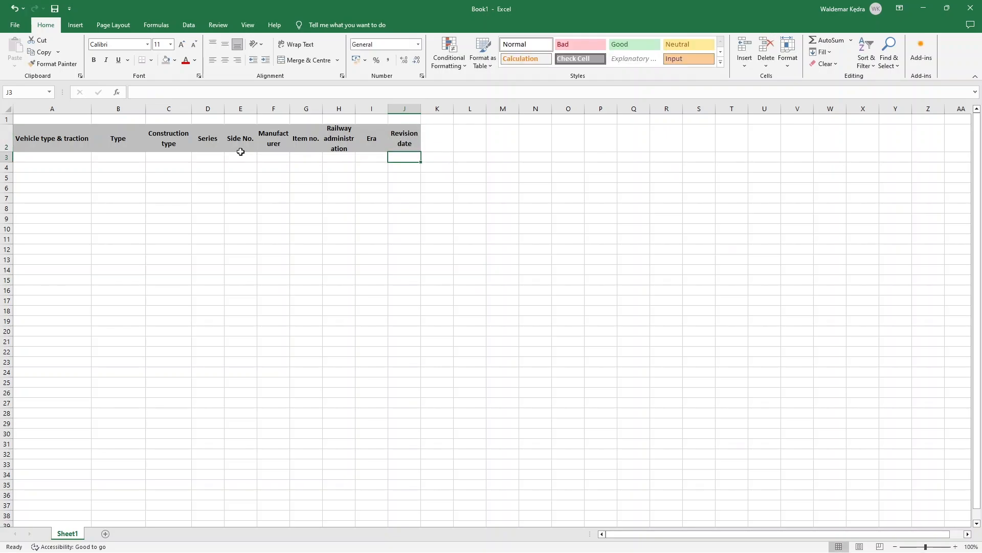
click(441, 136)
text(Picture)
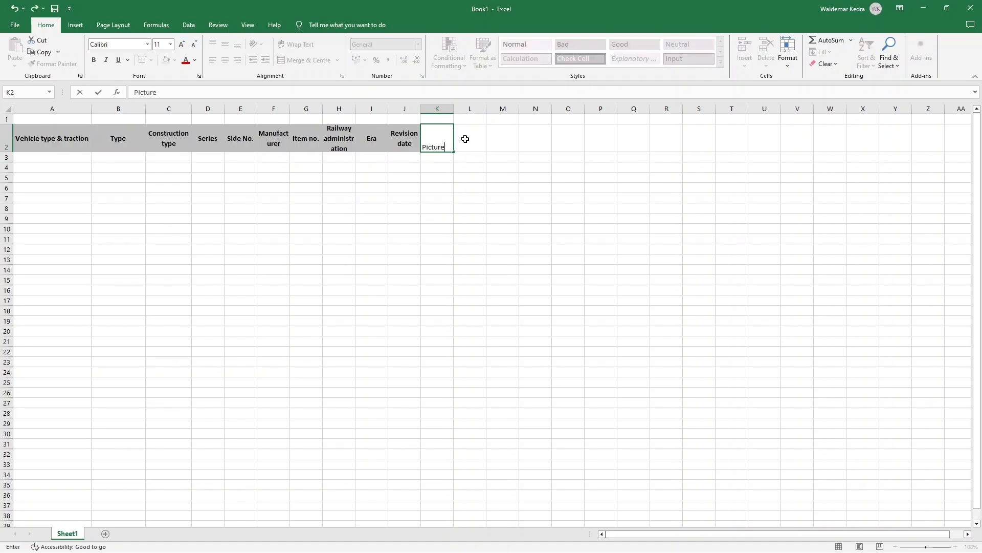
key(ctrl+Return)
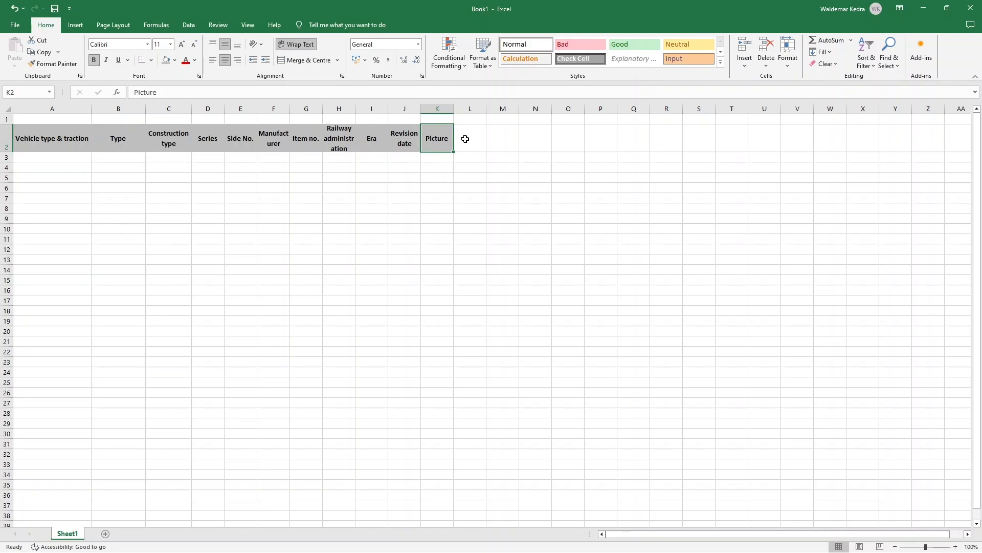
Enter the headers "Number or axles" in L2 and "Lenght [m]" in M2.
click(465, 139)
text(Nu)
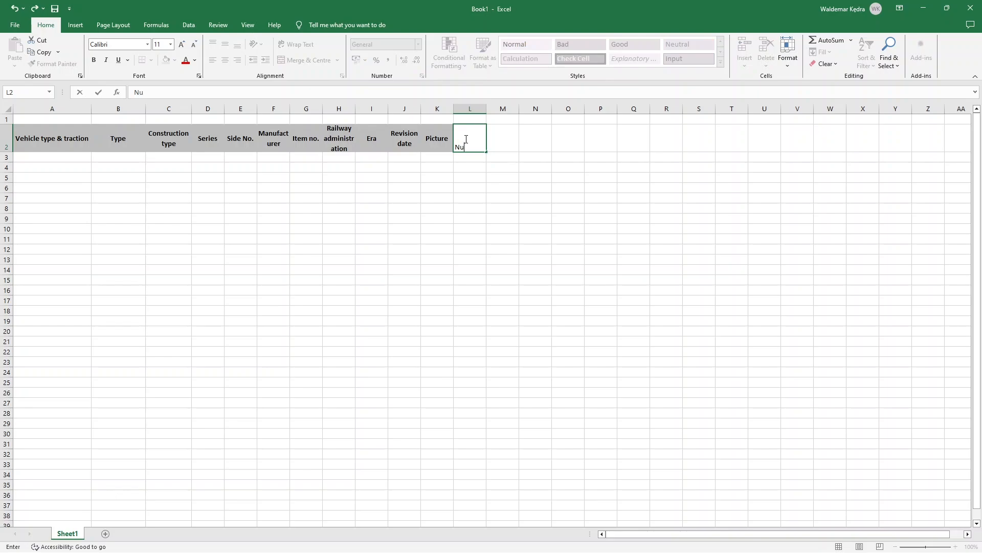
text(mber or axles)
key(Tab)
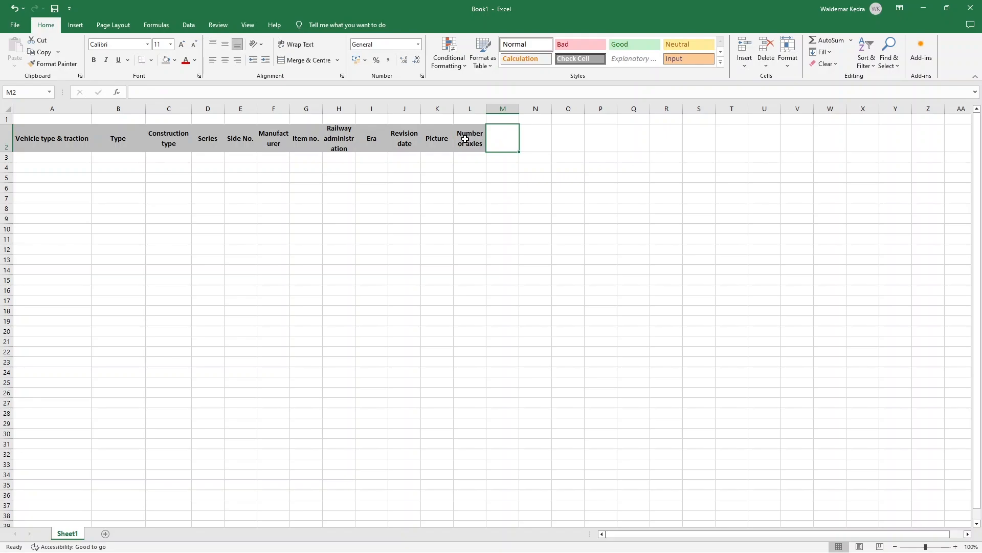
text(Lenght)
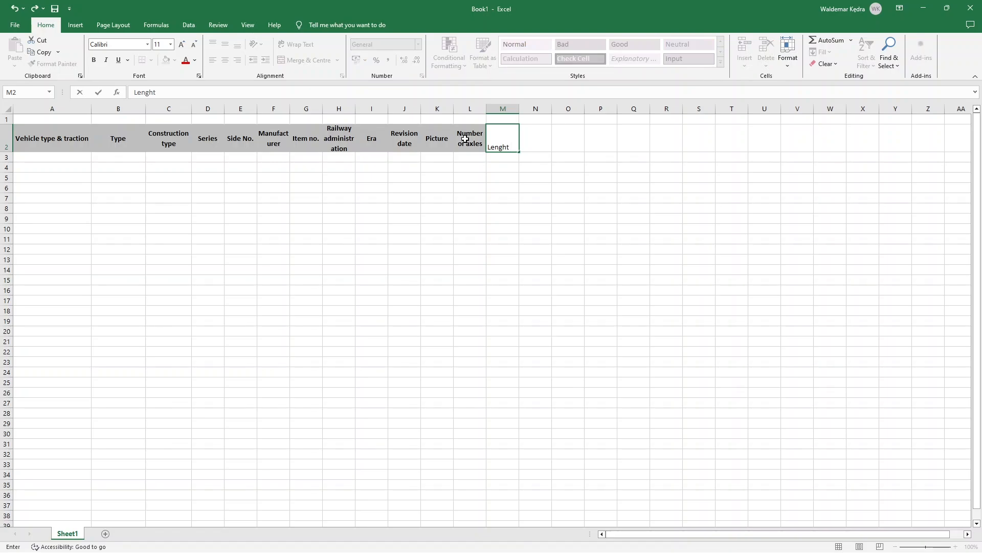
text( [m])
key(Tab)
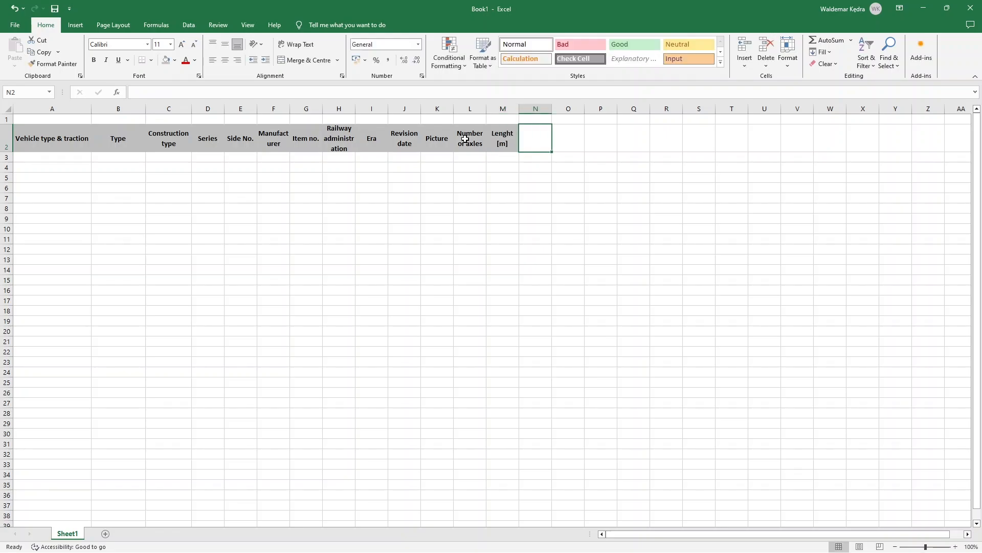
Enter the headers "Model length [mm]" in N2 and "Quantity" in O2.
text(MOdel)
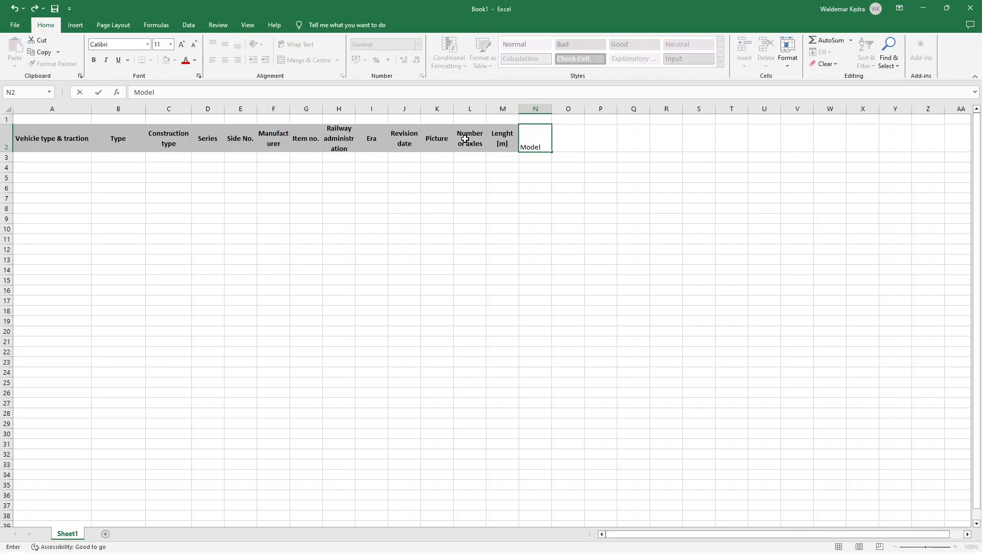
text( length [mm])
key(Return)
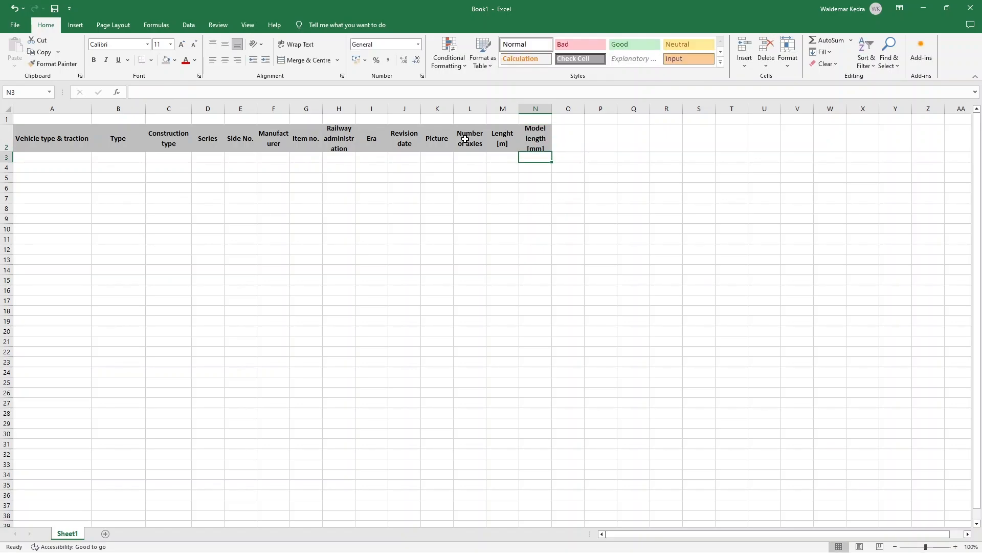
key(Right)
key(Up)
text(Quantity)
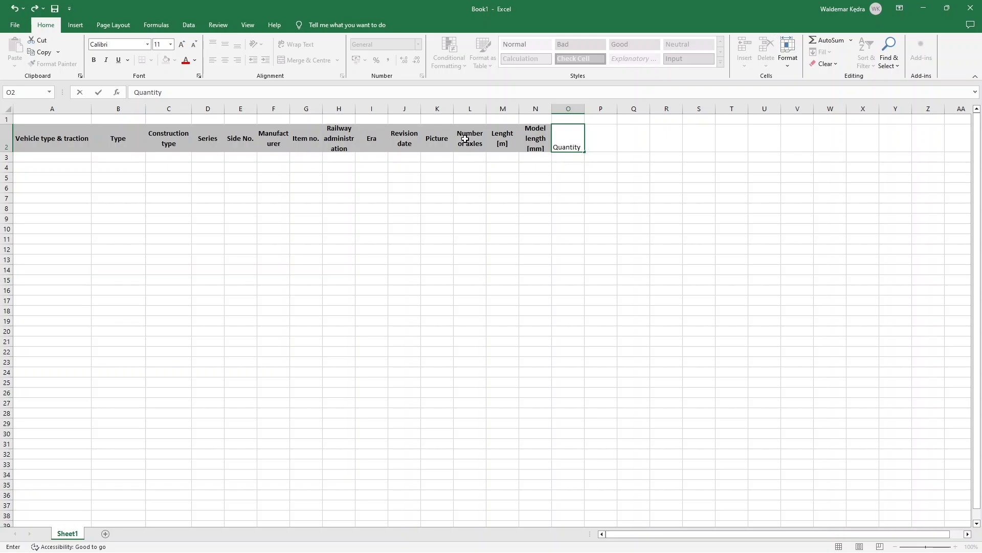
key(ctrl+Return)
Enter the header "Remarks" in cell P2.
key(Right)
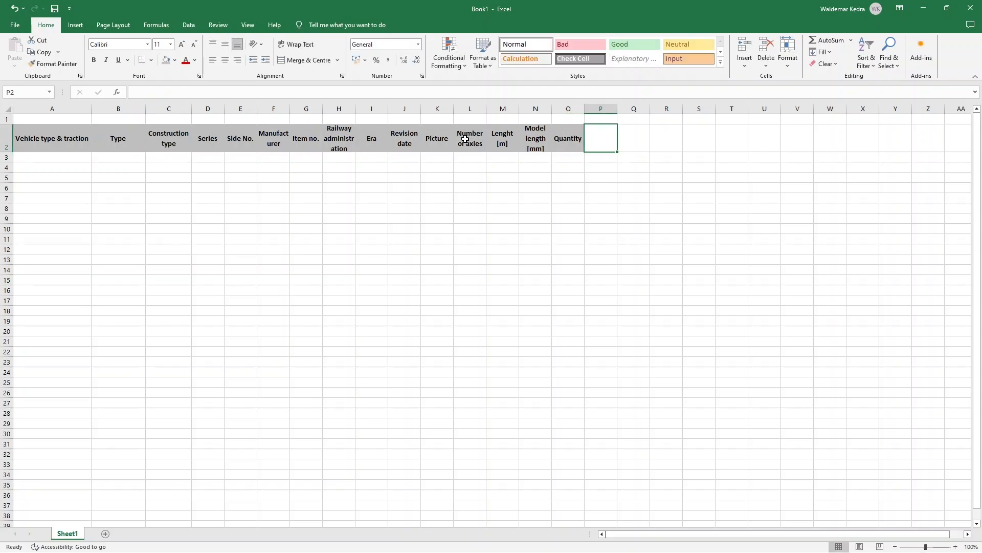
text(Rema)
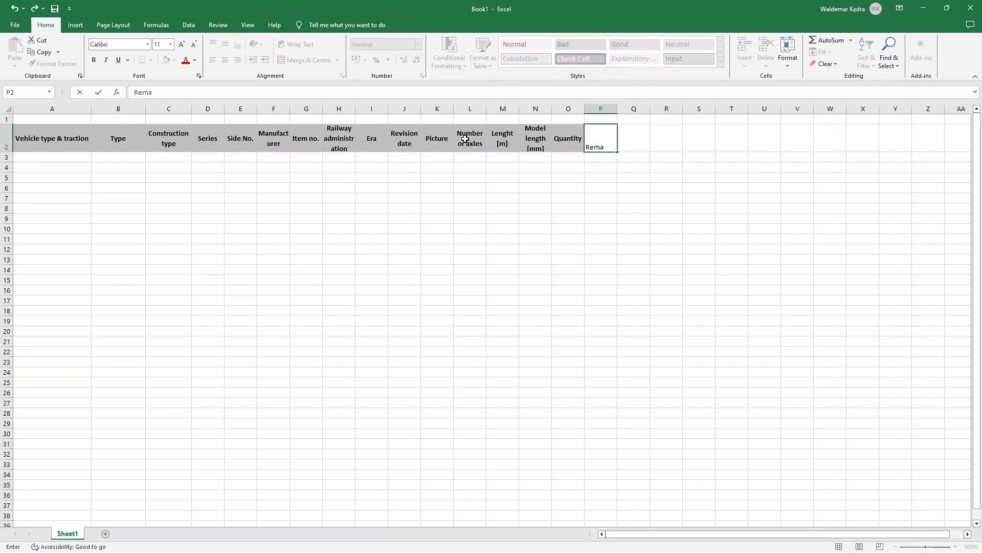
text(rks)
key(Return)
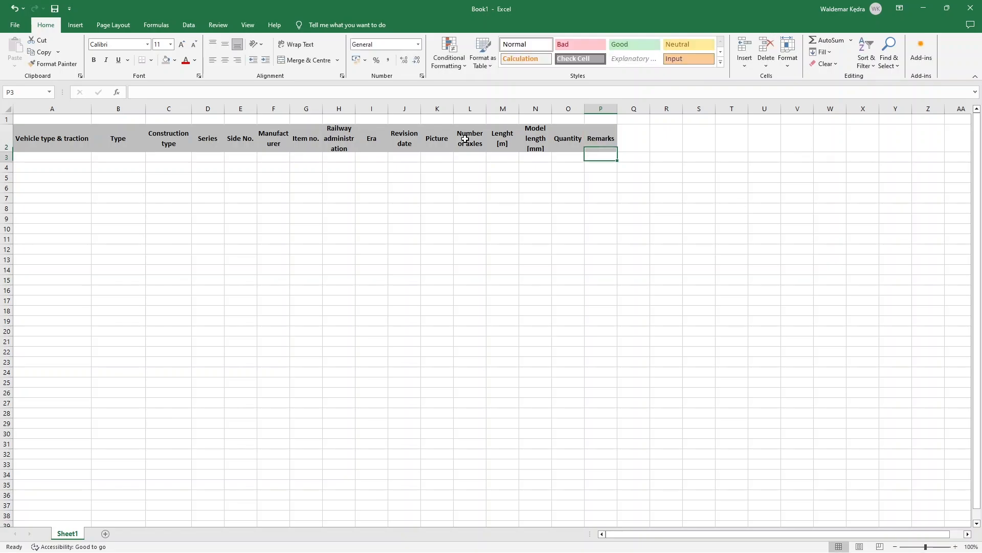
key(Up)
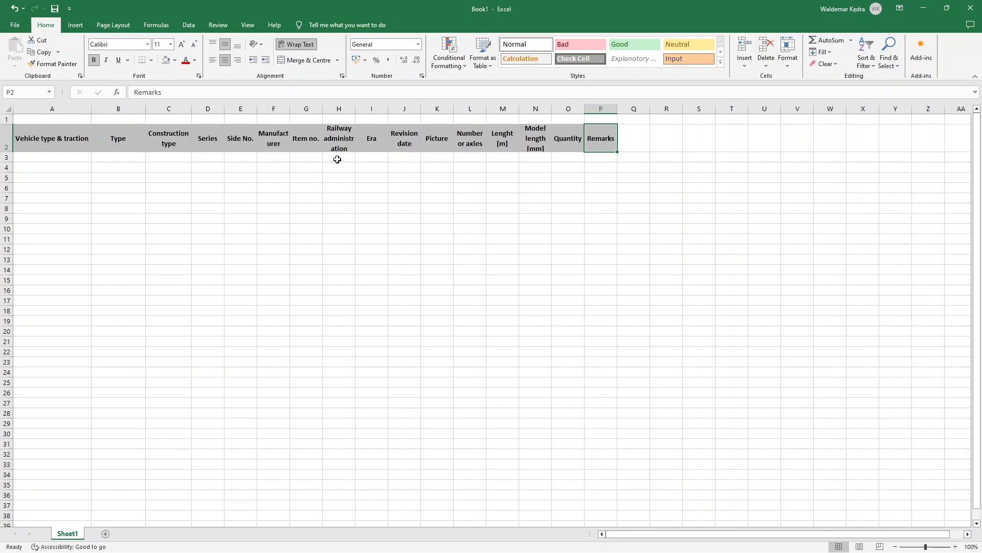
Apply all borders to the header cells A2:P2 and widen the Picture column K to about three times its width.
drag(59, 138, 610, 136)
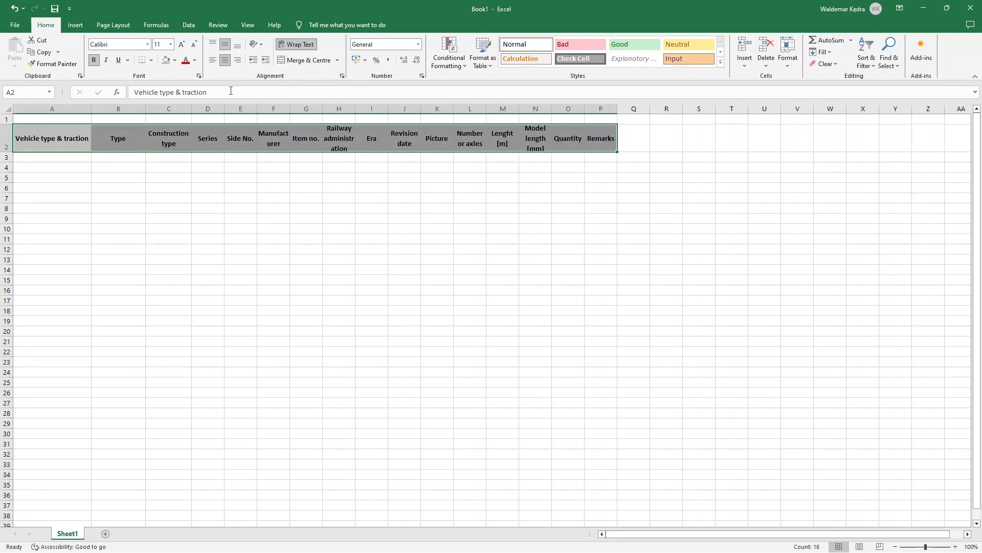
click(151, 59)
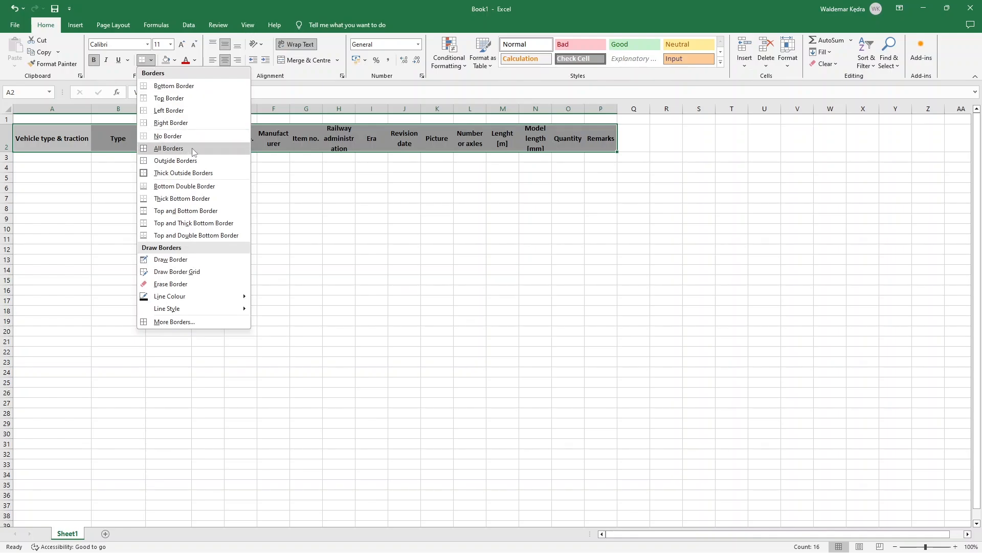
click(173, 148)
click(372, 239)
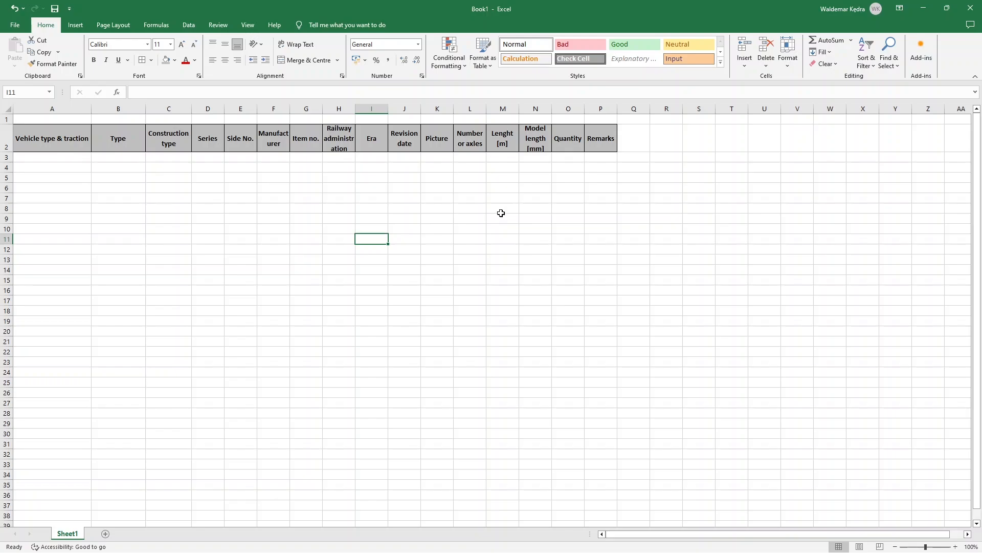
drag(454, 111, 514, 110)
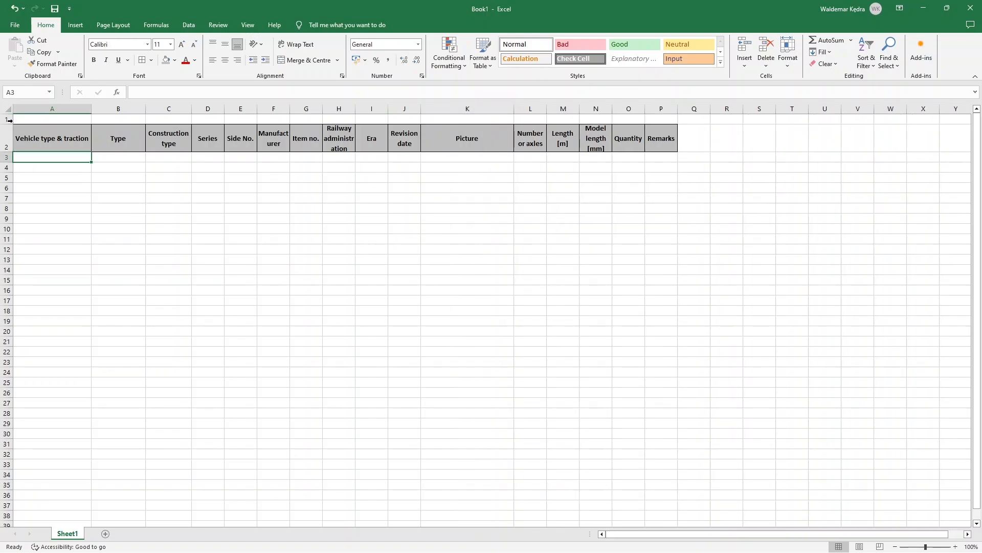
Insert three blank rows at the top of the sheet, above the header row.
click(46, 137)
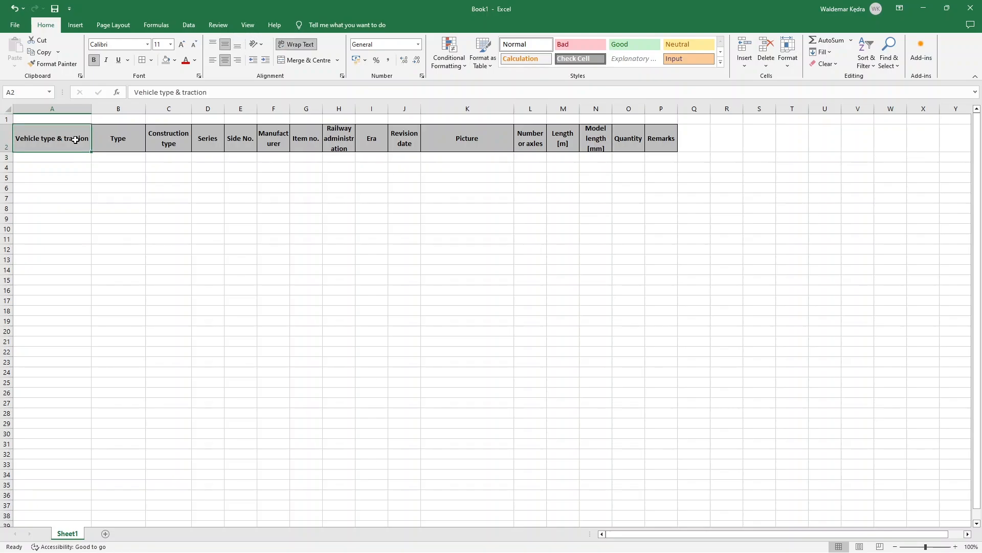
click(119, 138)
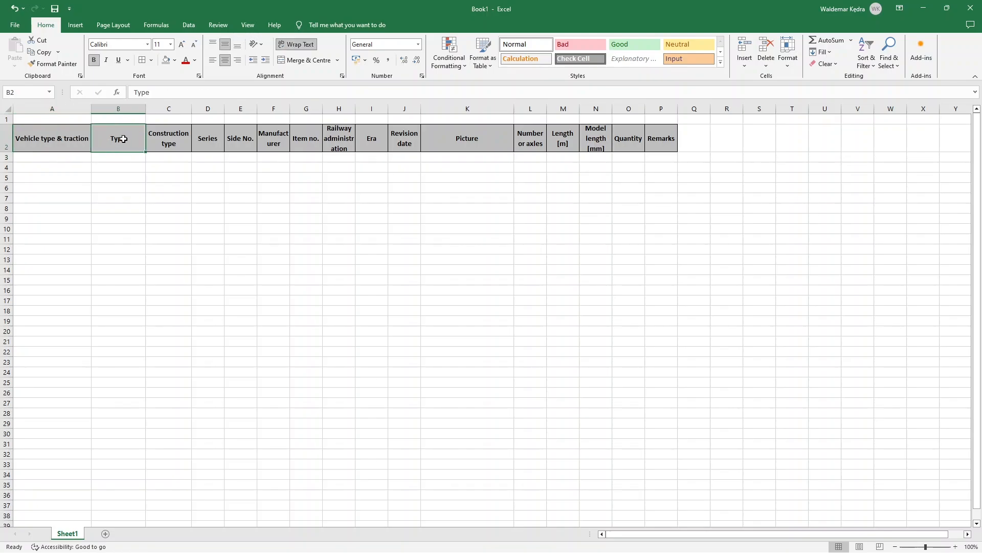
click(6, 137)
click(6, 119)
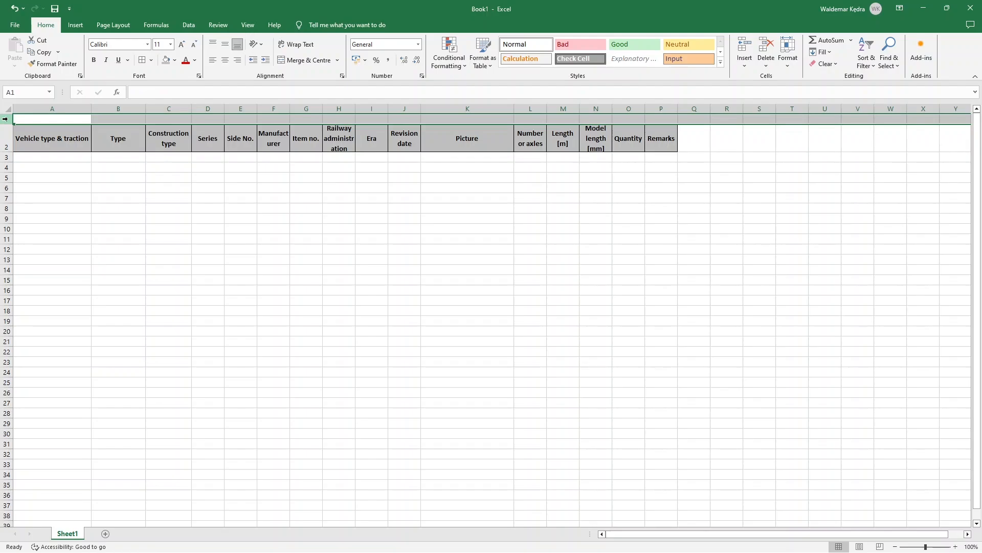
right_click(5, 118)
click(23, 206)
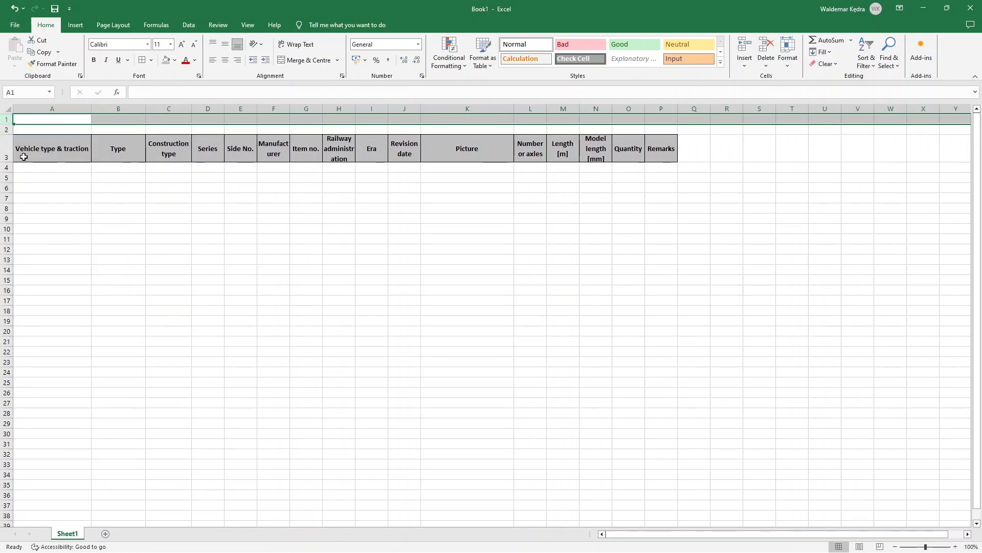
drag(7, 130, 7, 120)
right_click(7, 121)
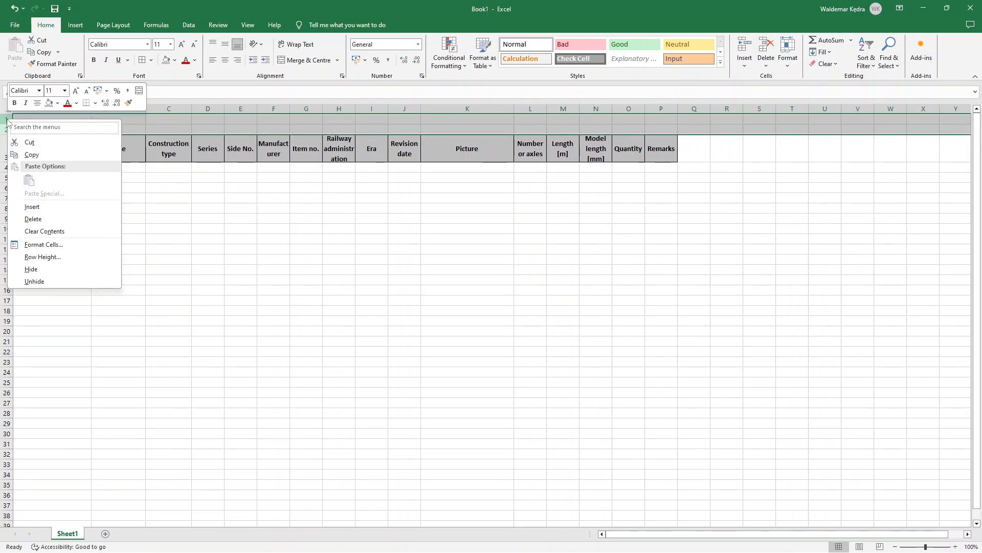
click(56, 211)
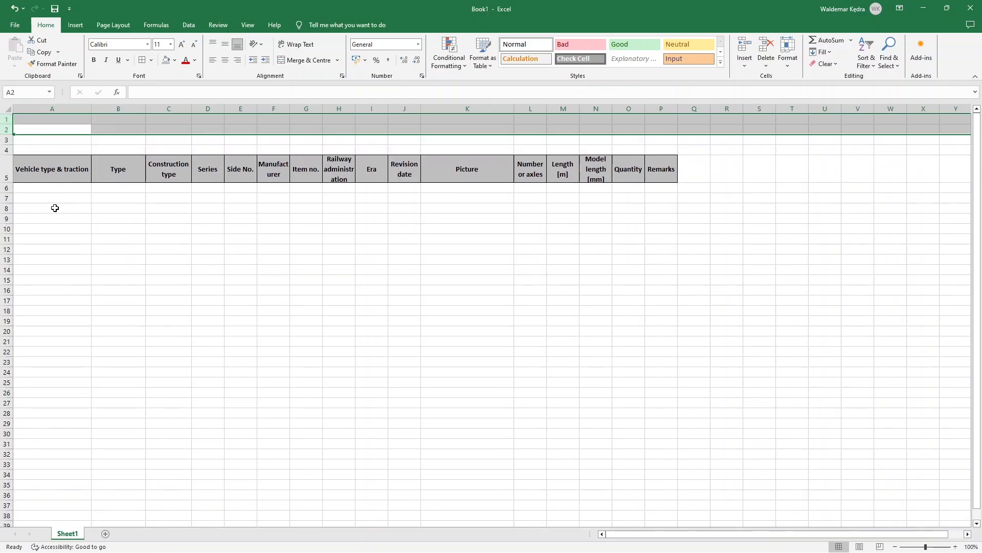
Insert nine more blank rows above the table header to move it down to row 14.
drag(6, 139, 6, 119)
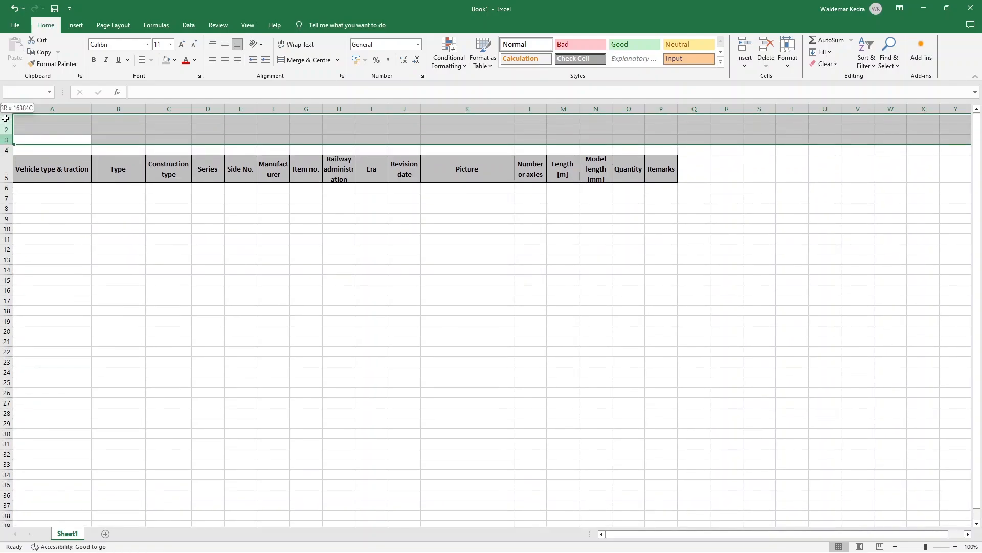
right_click(6, 118)
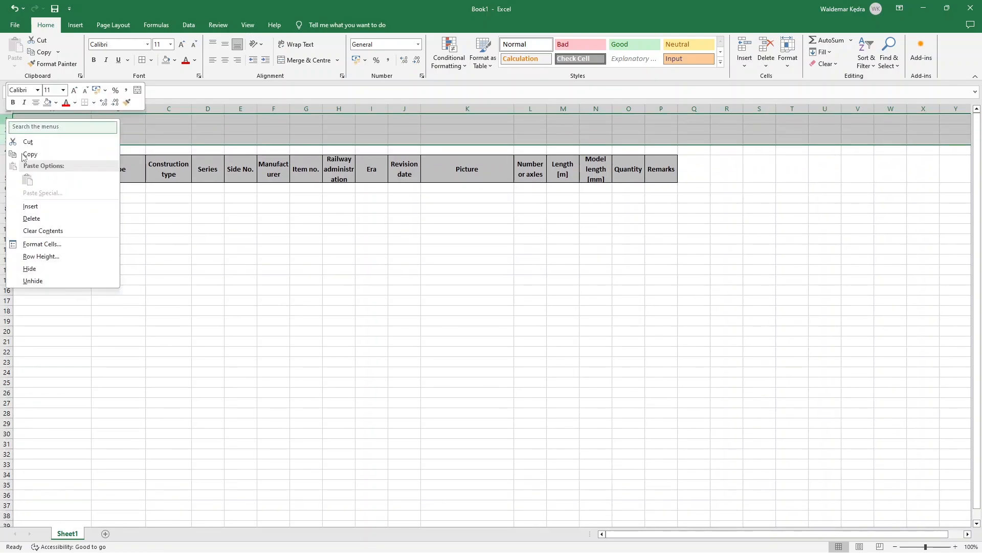
click(46, 206)
drag(6, 170, 2, 119)
right_click(2, 119)
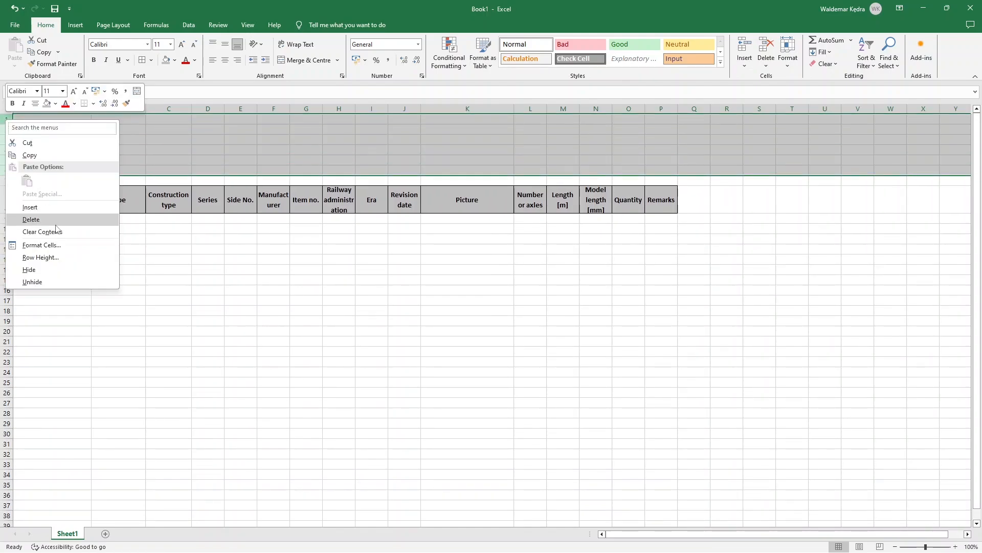
click(46, 207)
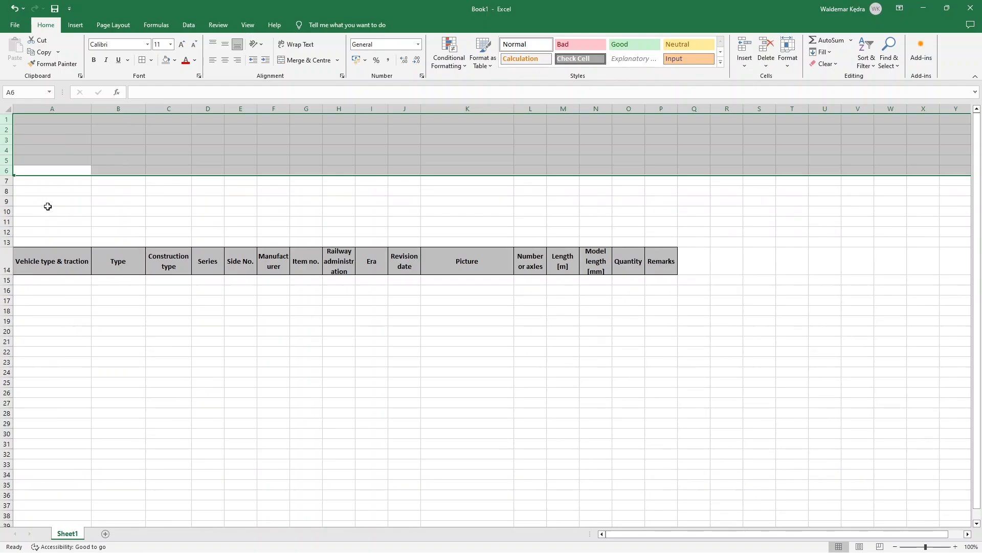
click(53, 257)
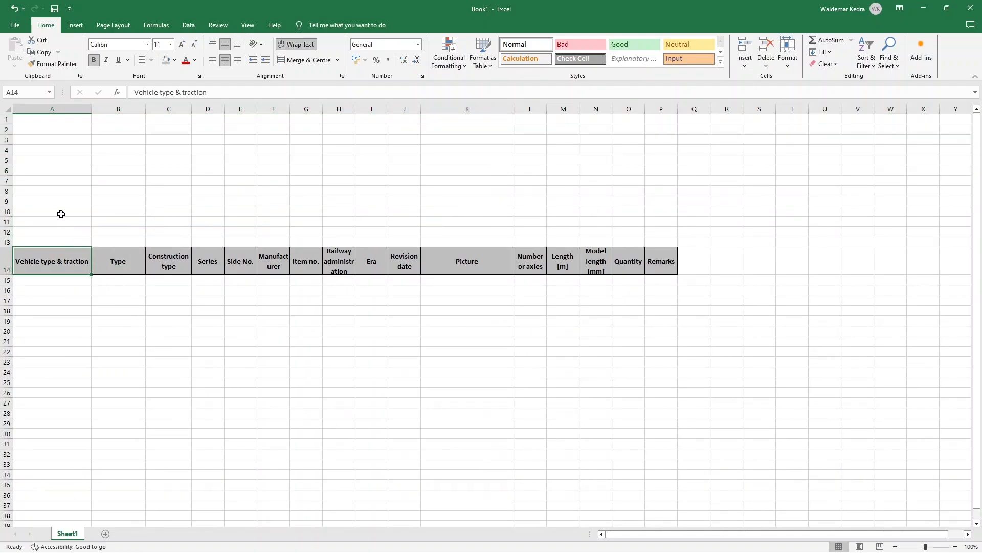
Enter "steam loco", "diesel loco" and "electric loco" in A5:A7 and centre these cells horizontally.
click(43, 160)
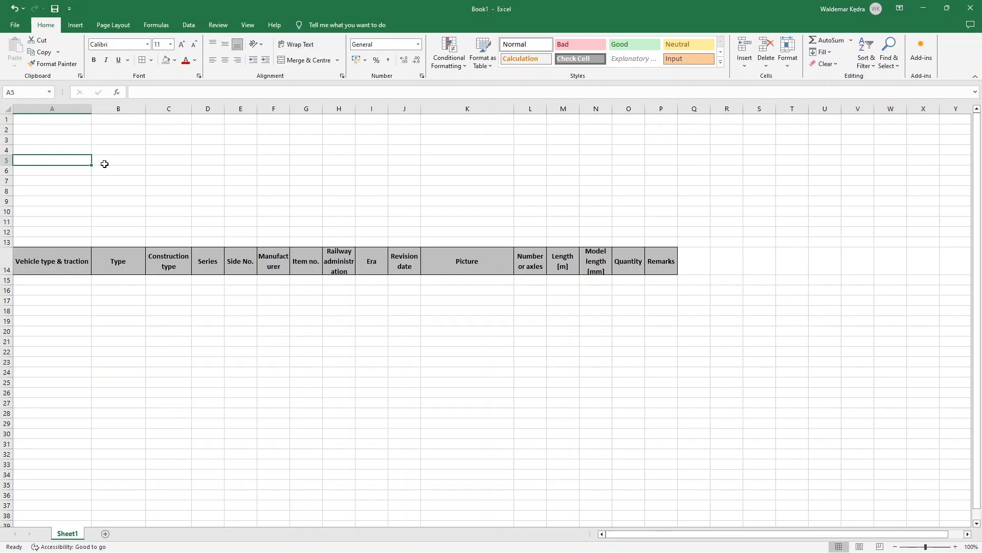
text(steam loco)
key(Return)
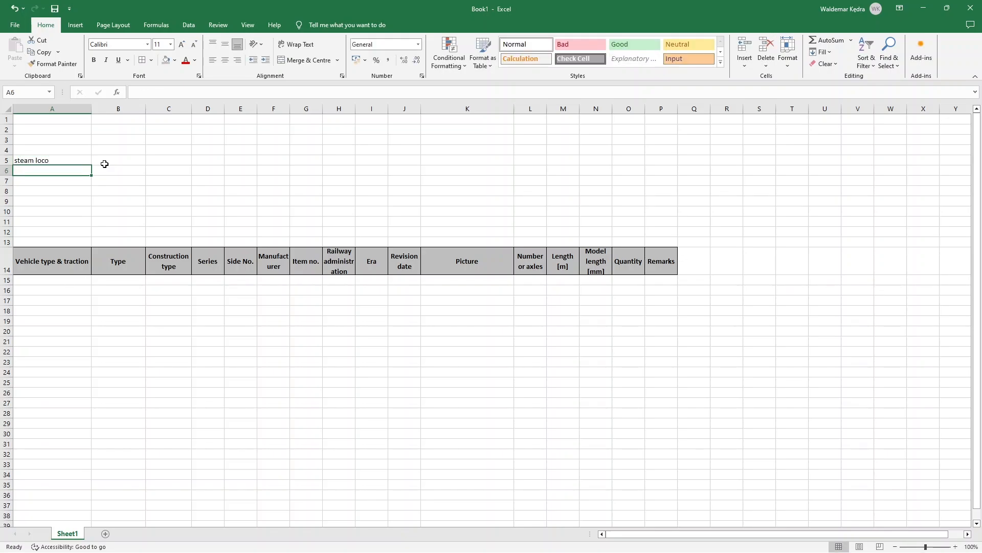
text(diesel loco)
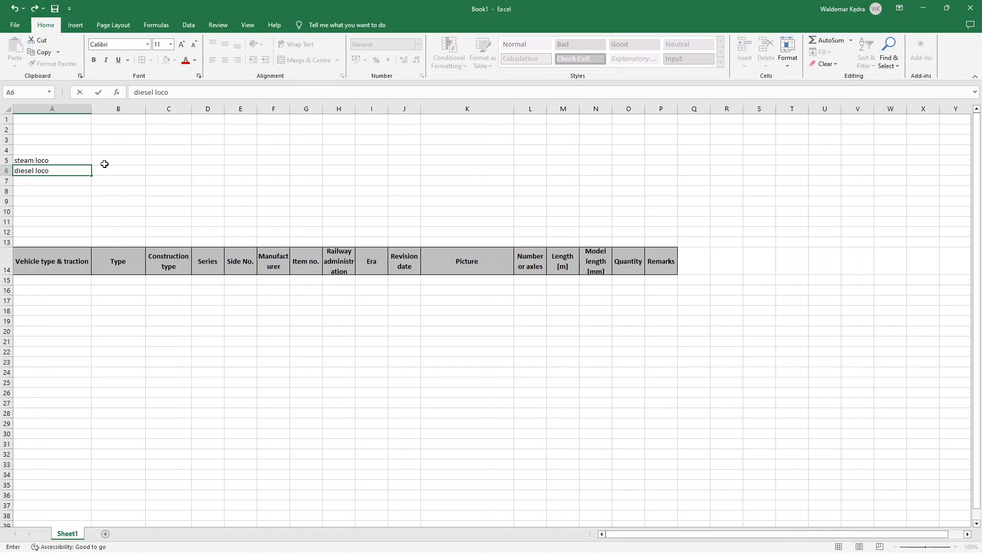
key(Return)
text(elect)
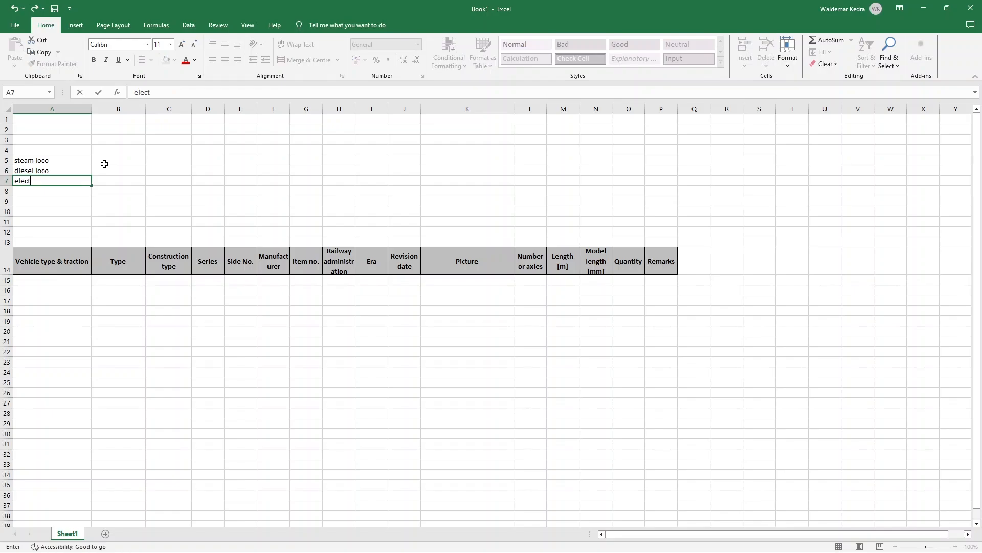
text(ric loco)
key(Up)
key(Up)
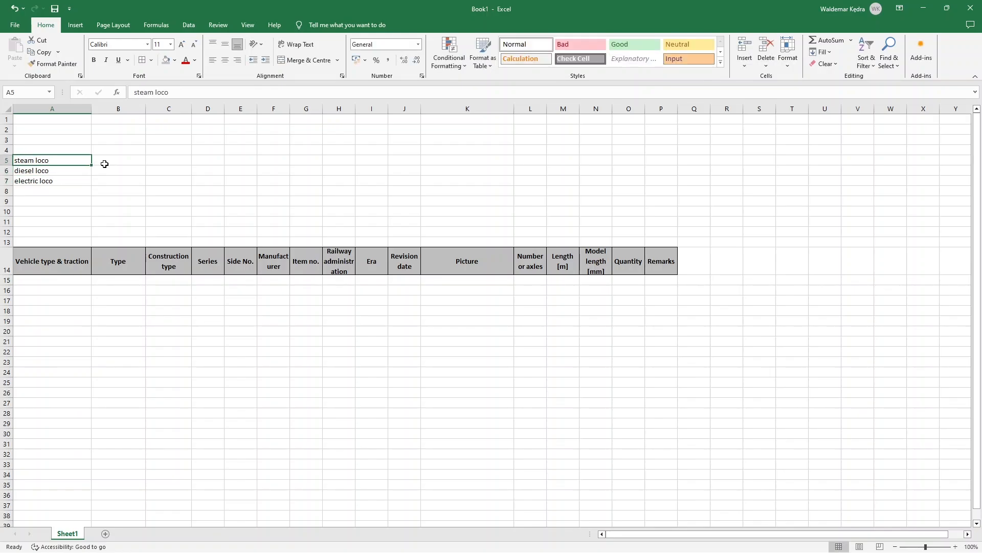
drag(75, 158, 76, 183)
click(225, 59)
Enter "electric multiple unit", "freight car" and "passenger car" in cells A8:A10 below the existing vehicle types.
click(60, 193)
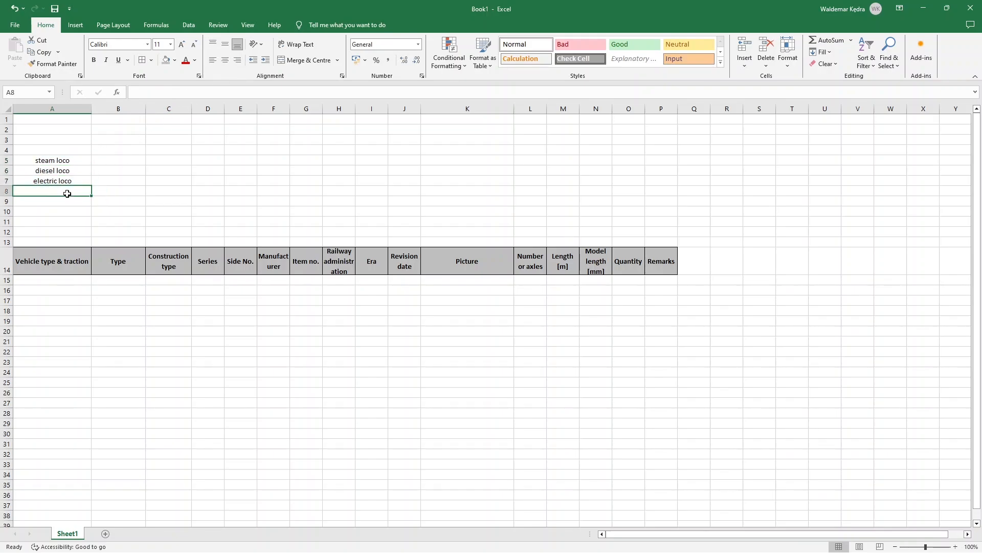
text(electric)
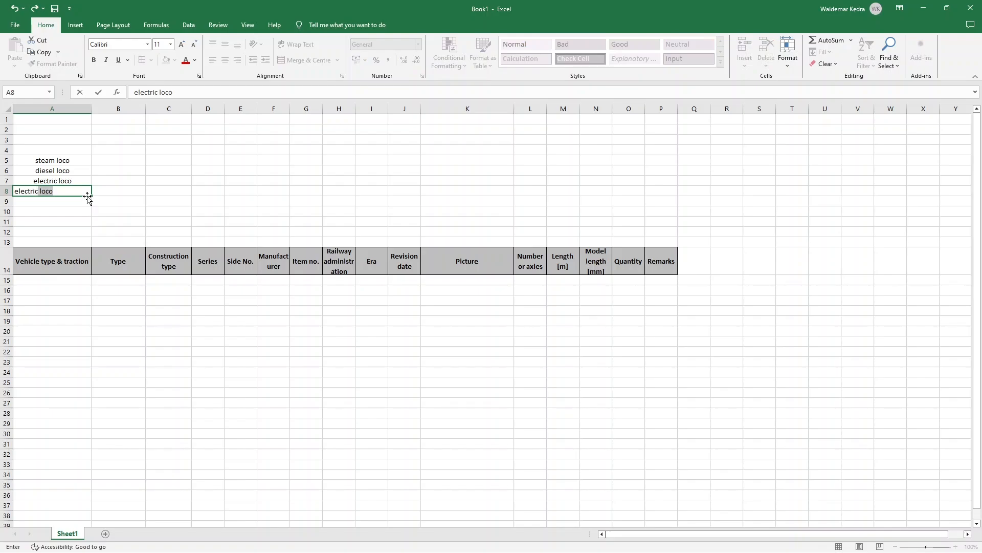
text( multiple unit)
key(Return)
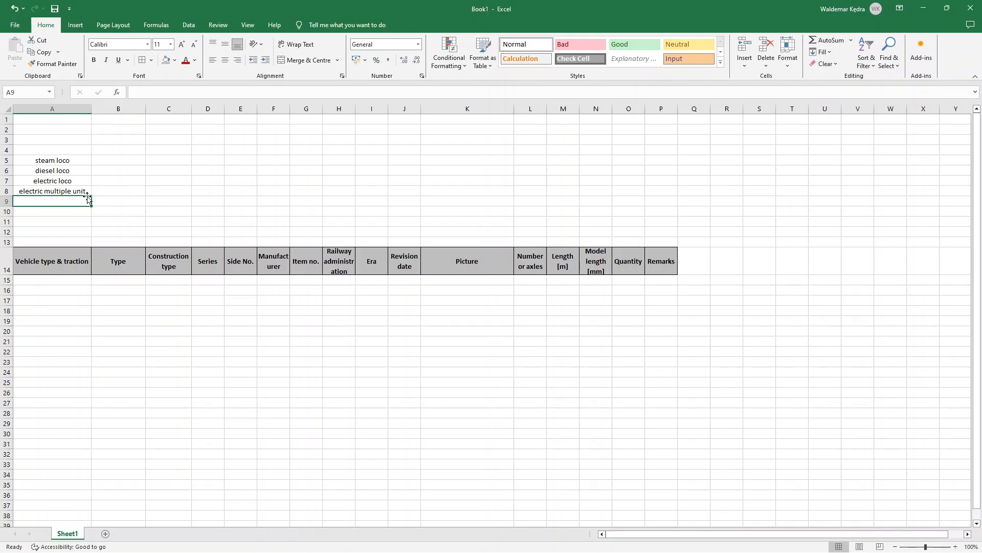
text(f)
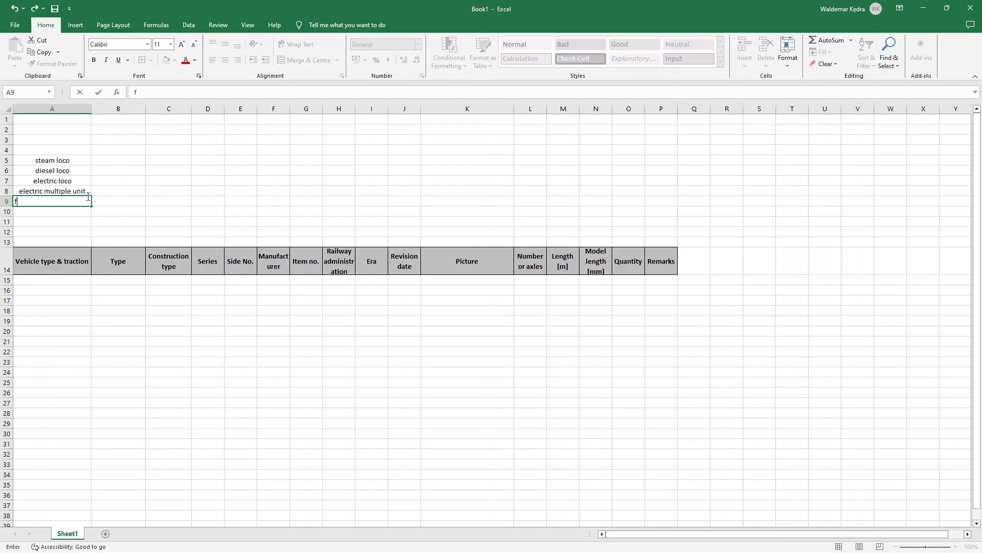
text(reight car)
key(Return)
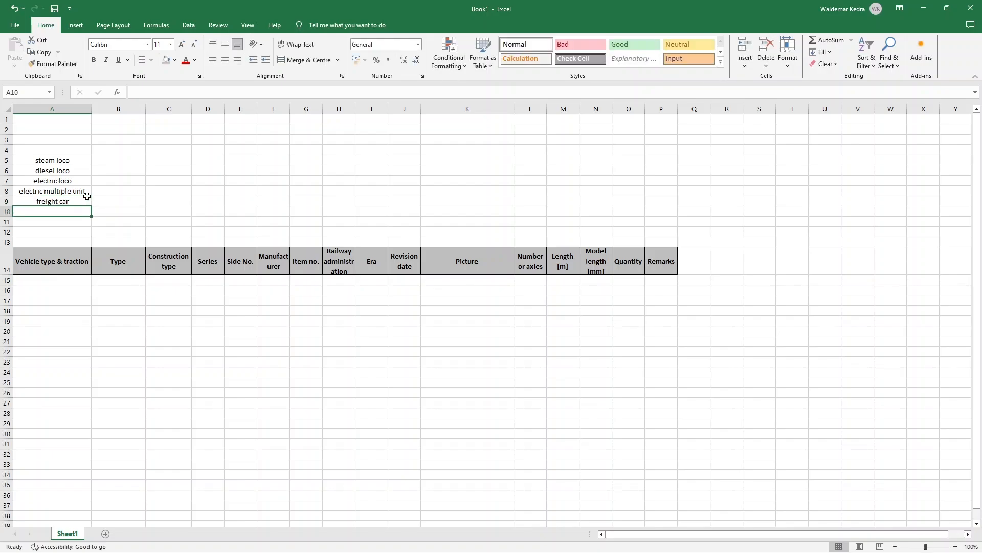
text(passenge)
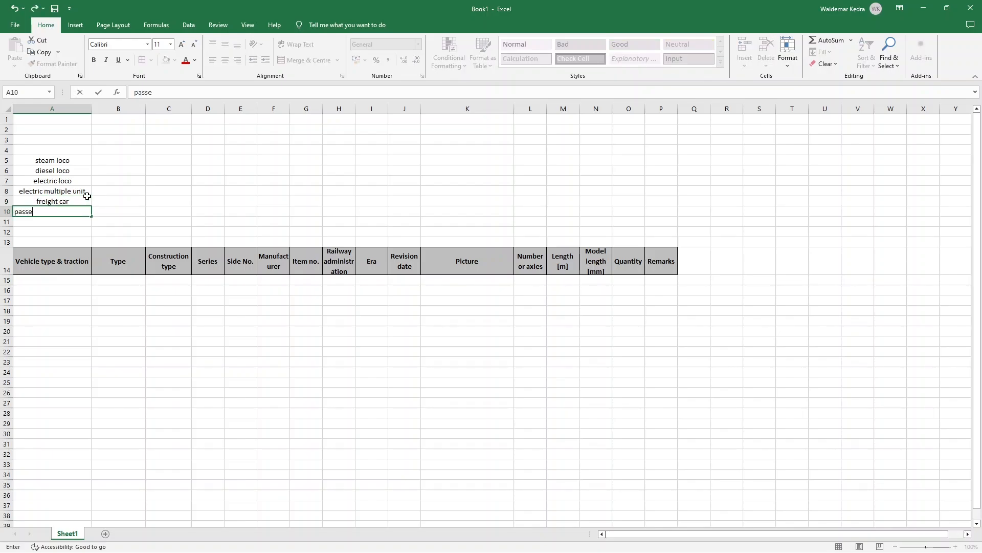
text(ar)
key(Return)
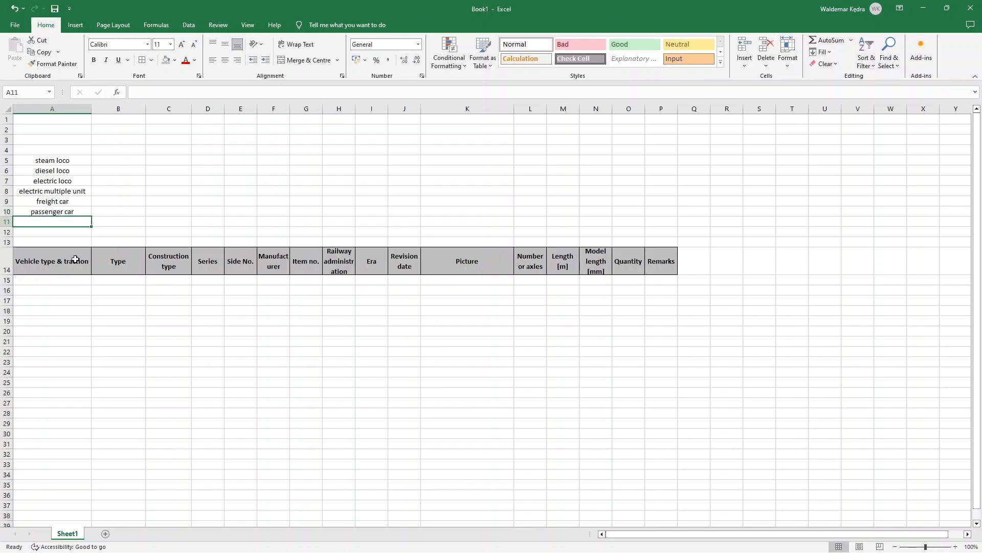
Start a data validation rule for cell A15 under "Vehicle type & traction" that allows values from a list.
click(59, 280)
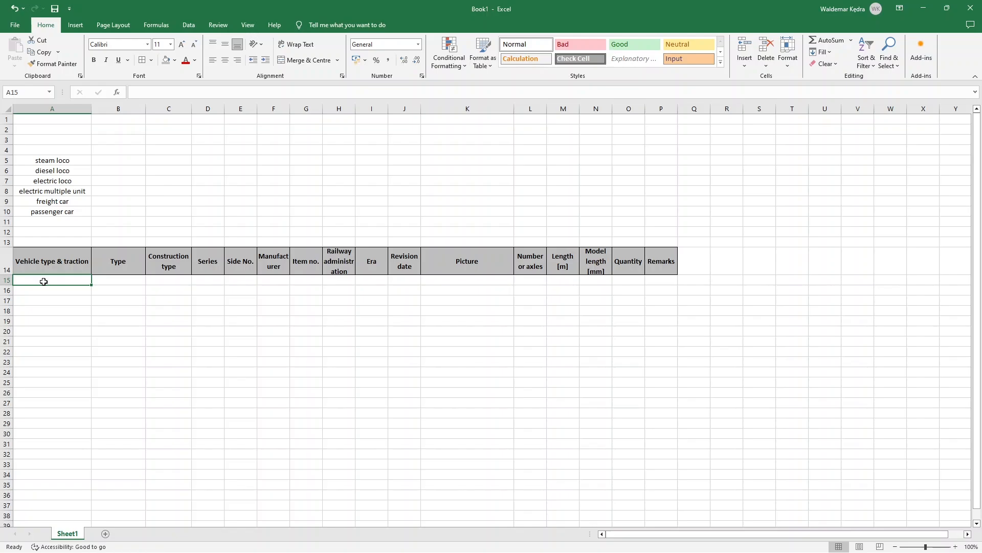
click(189, 25)
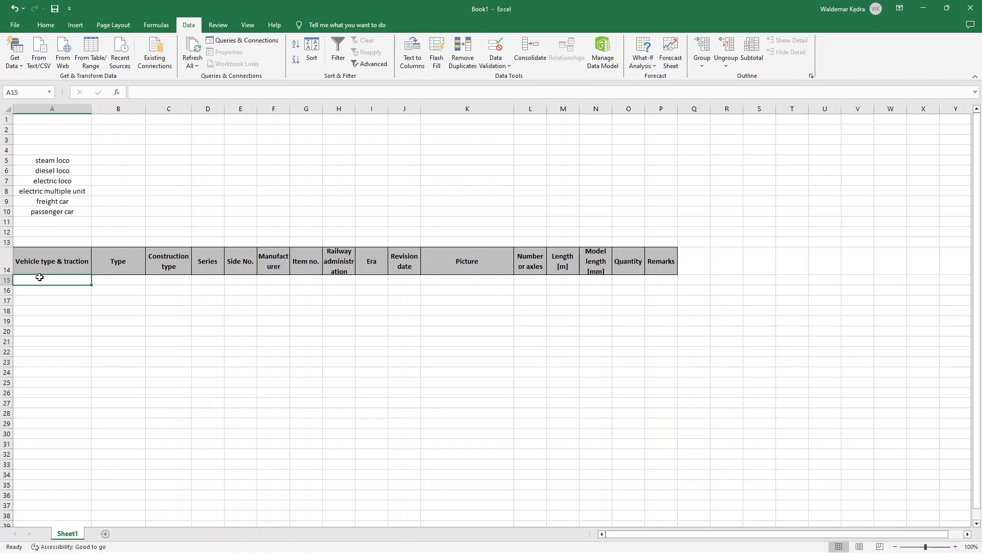
drag(62, 162, 65, 212)
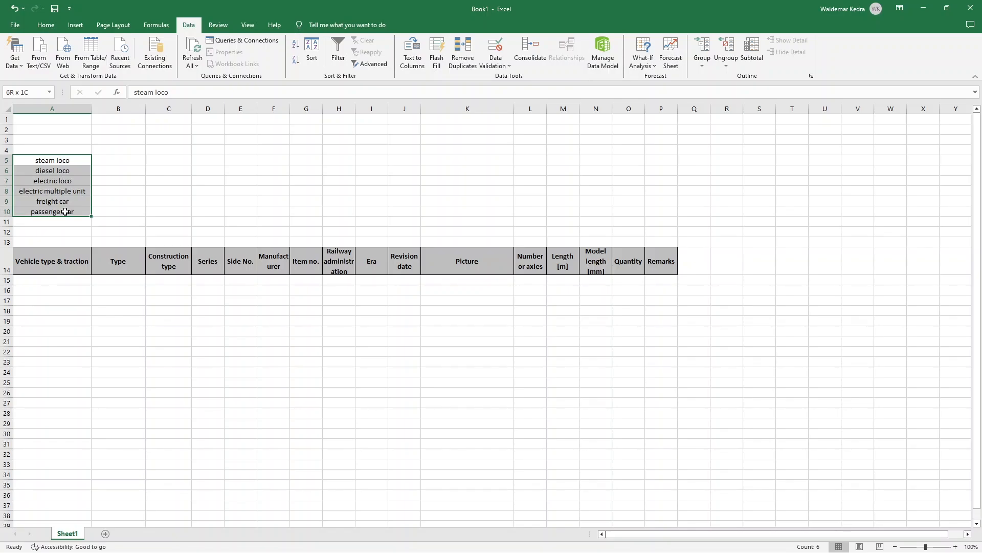
click(38, 279)
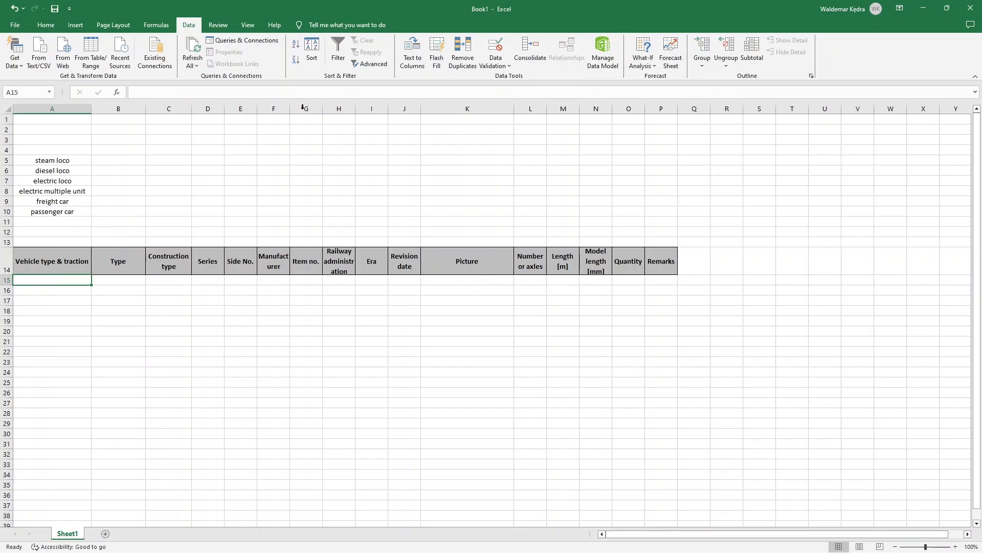
click(508, 67)
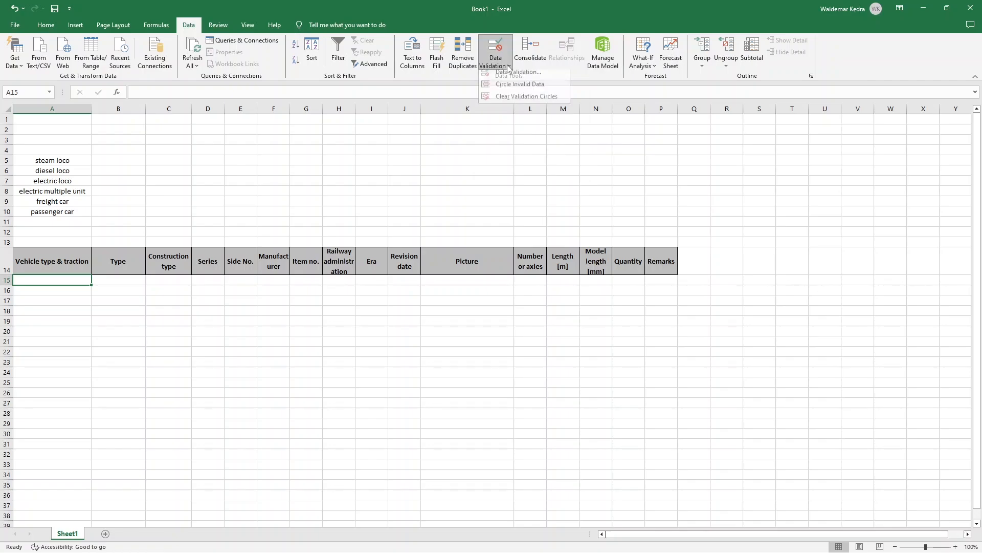
click(505, 77)
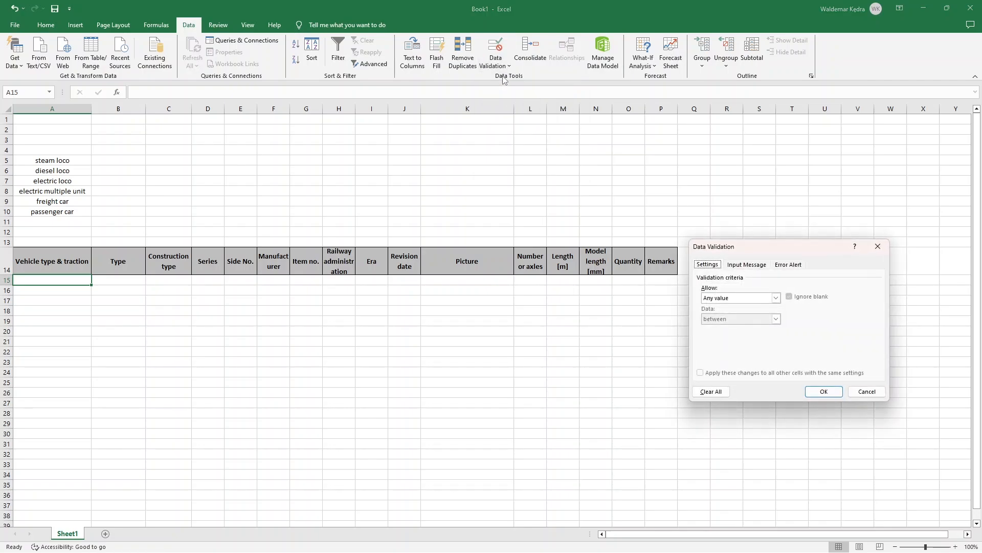
drag(751, 247, 201, 164)
click(225, 214)
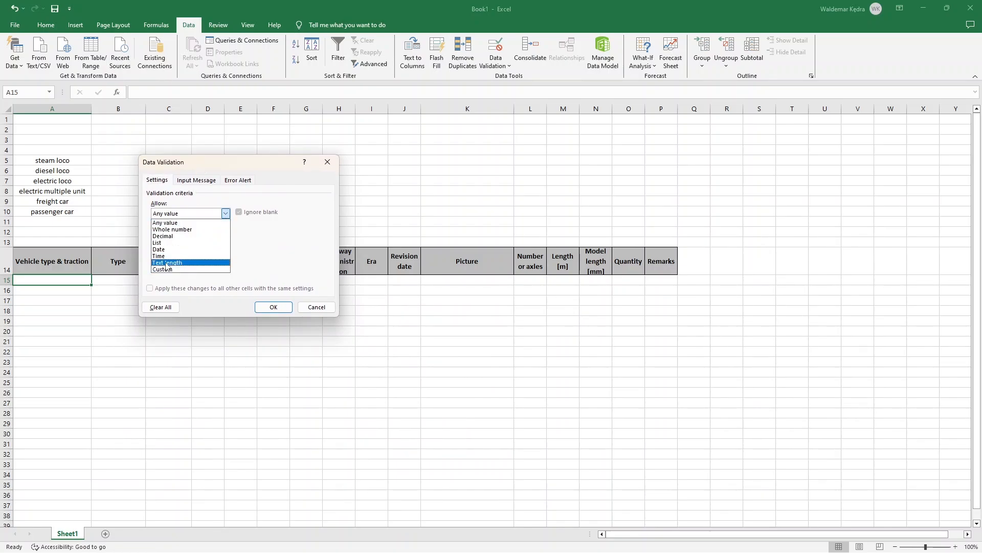
click(164, 243)
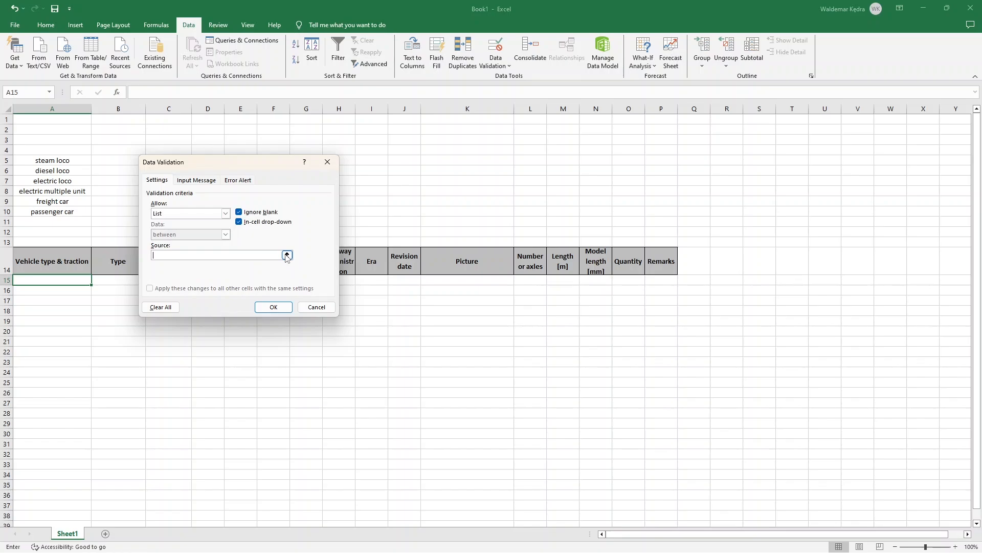
Use A5:A11 as the validation list source, apply the rule and choose "steam loco" from the list in A15.
click(287, 253)
drag(62, 160, 55, 218)
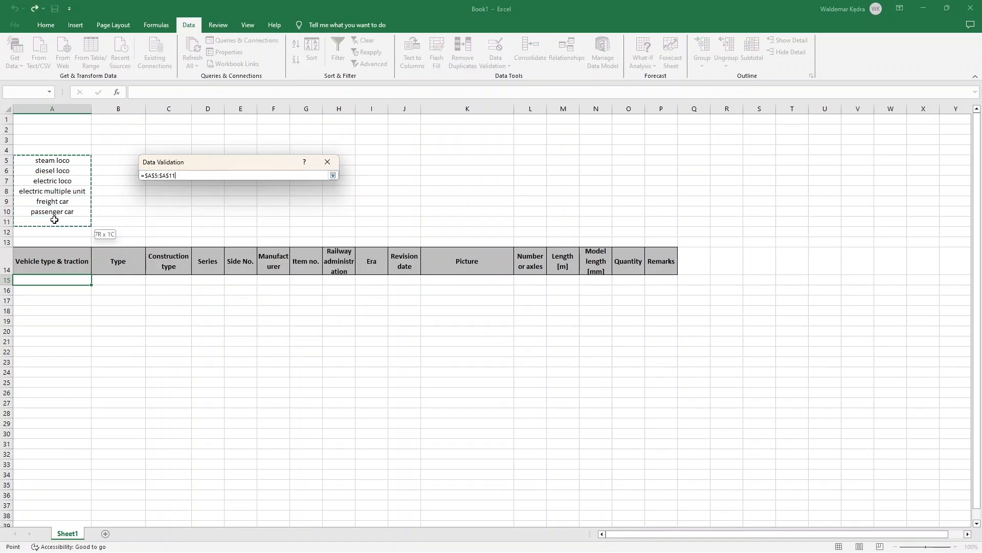
drag(54, 220, 55, 220)
click(332, 175)
click(274, 306)
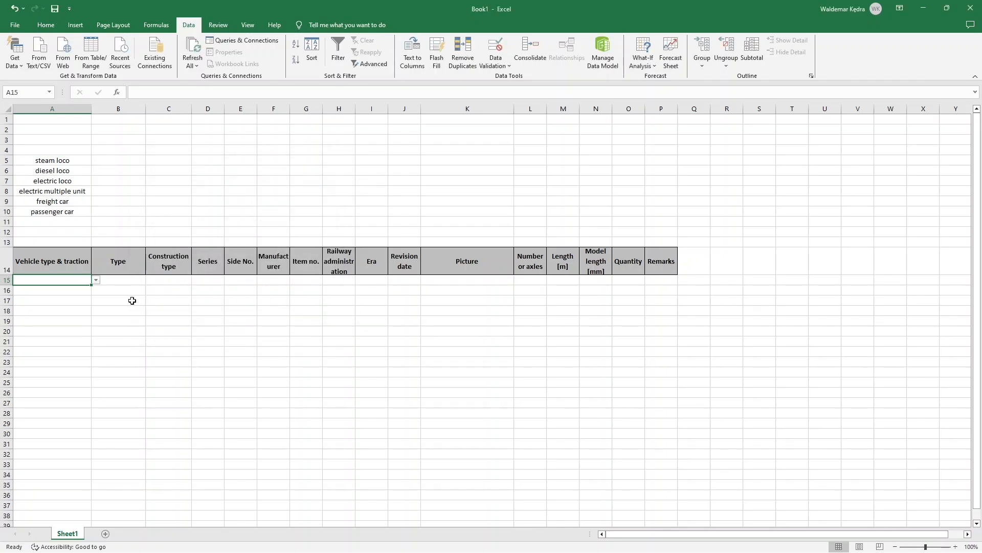
click(97, 281)
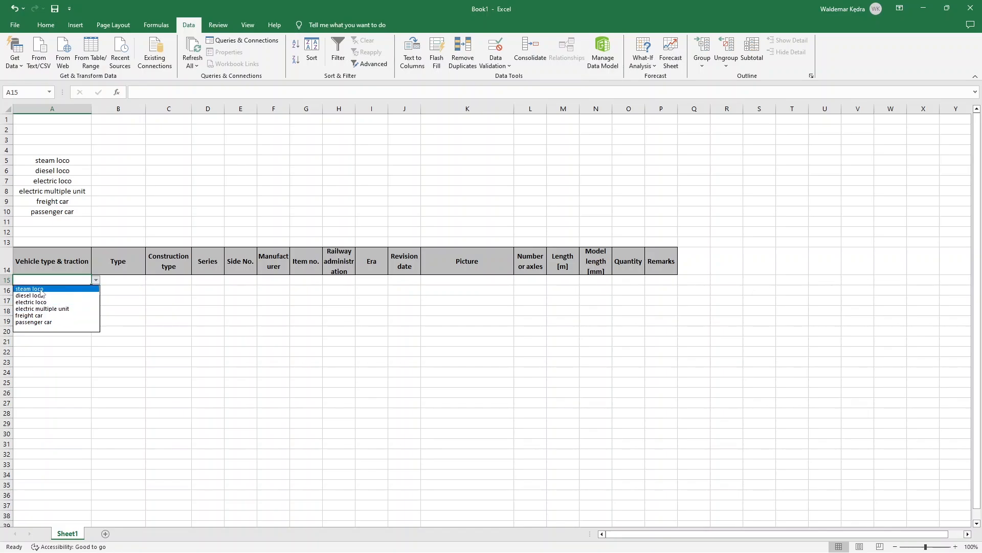
click(42, 289)
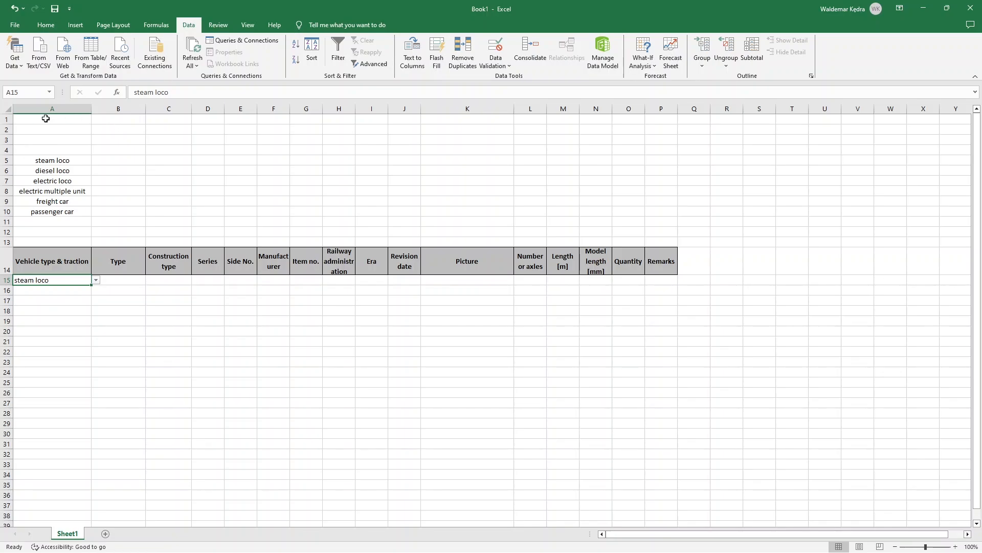
Insert eleven blank rows near the top of the sheet so the vehicle type list starts at row 16.
drag(6, 150, 5, 119)
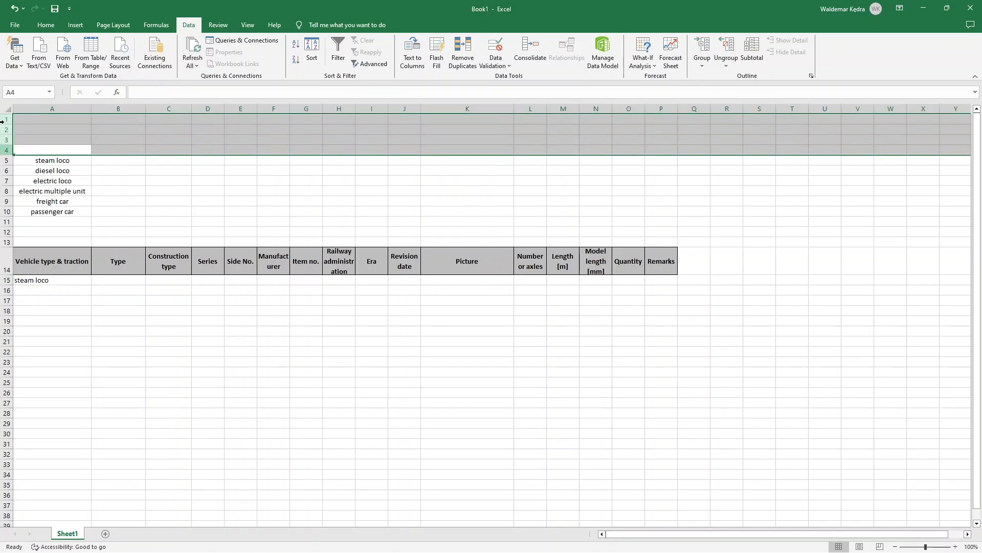
right_click(5, 121)
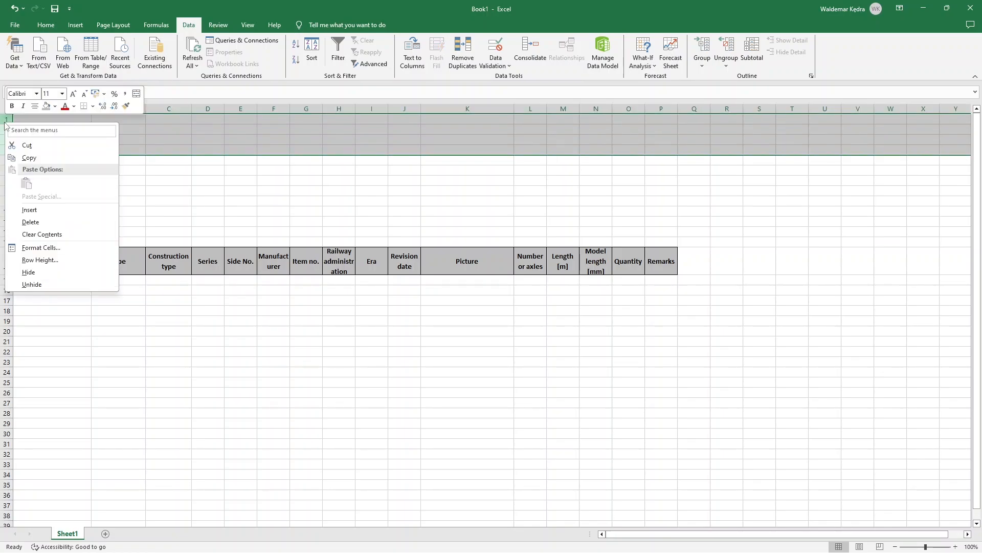
click(49, 209)
drag(5, 191, 5, 129)
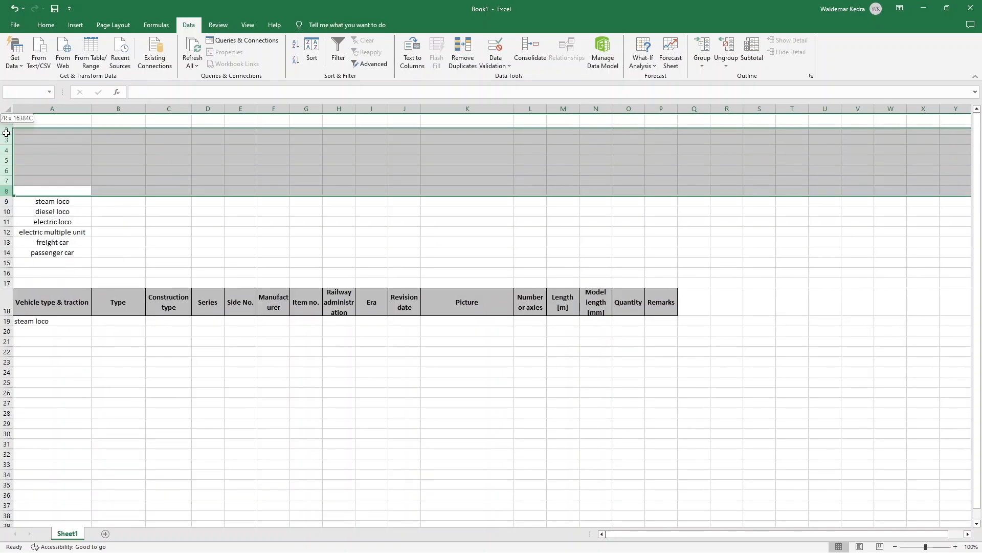
right_click(6, 129)
click(56, 223)
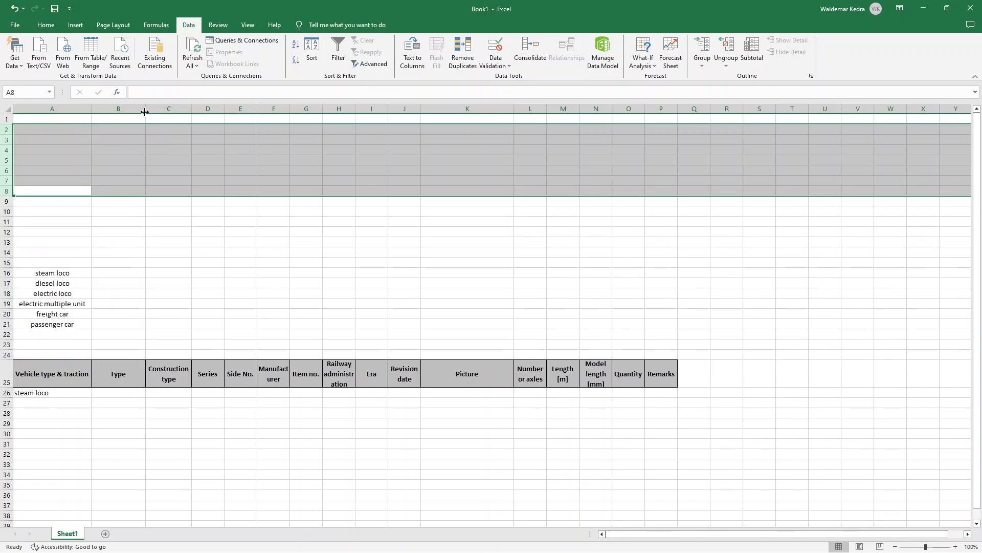
Widen the Type column B to about the width of column A and enter "passenger loco", centred, in B2.
click(120, 118)
drag(146, 109, 171, 111)
click(119, 130)
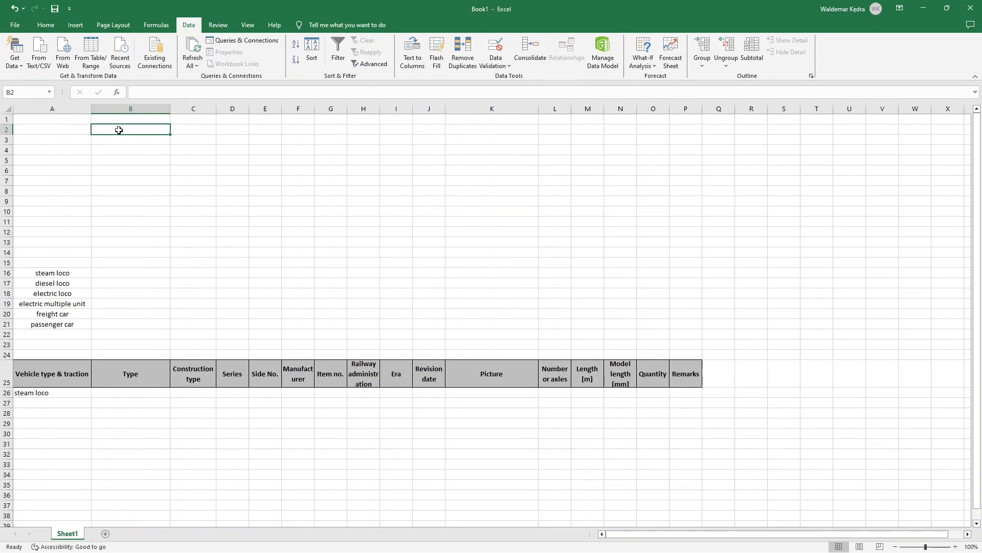
text(passenger loco)
key(Return)
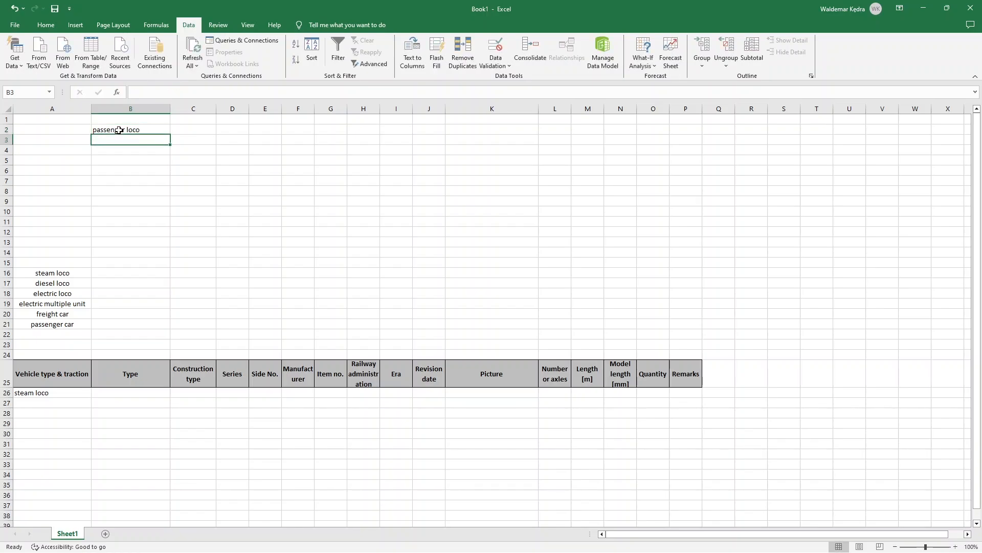
click(131, 129)
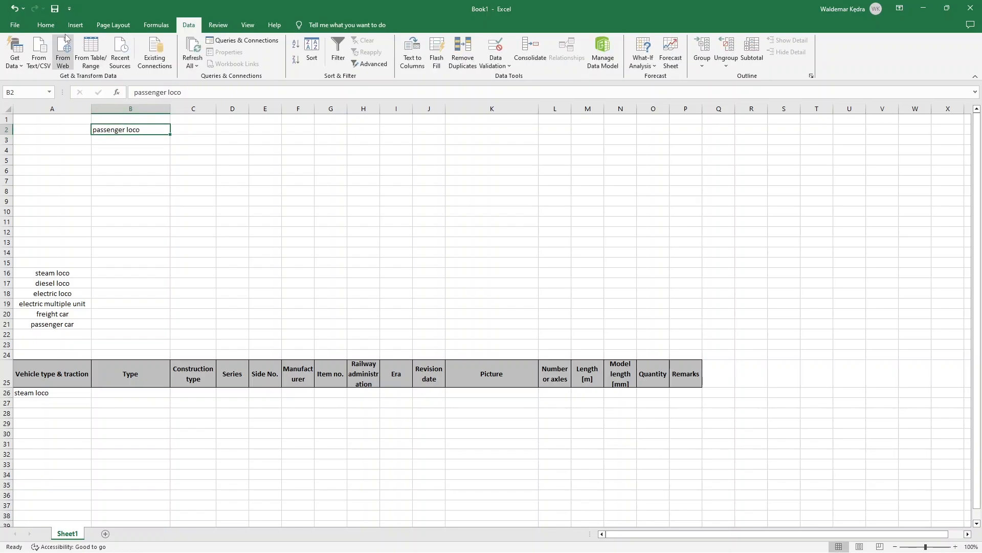
click(51, 26)
click(223, 60)
Enter "freight loco", "universal loco" and "shunting loco" in cells B3:B5.
click(129, 137)
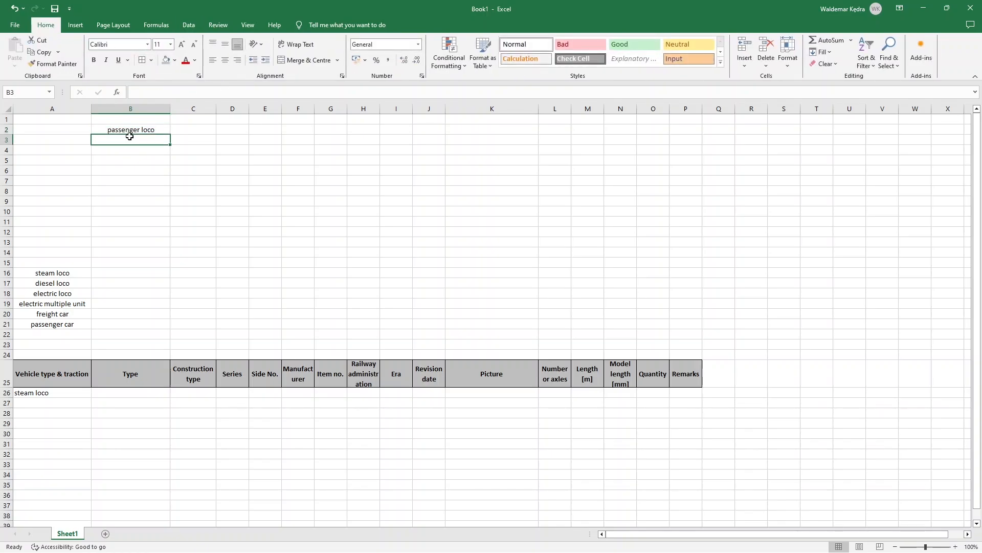
text(freigh)
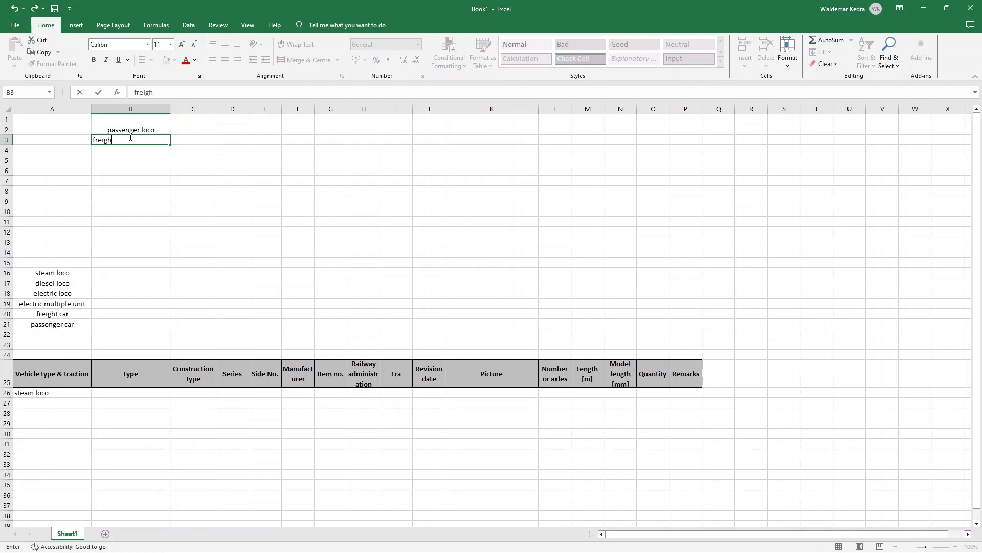
text(t loco)
key(Return)
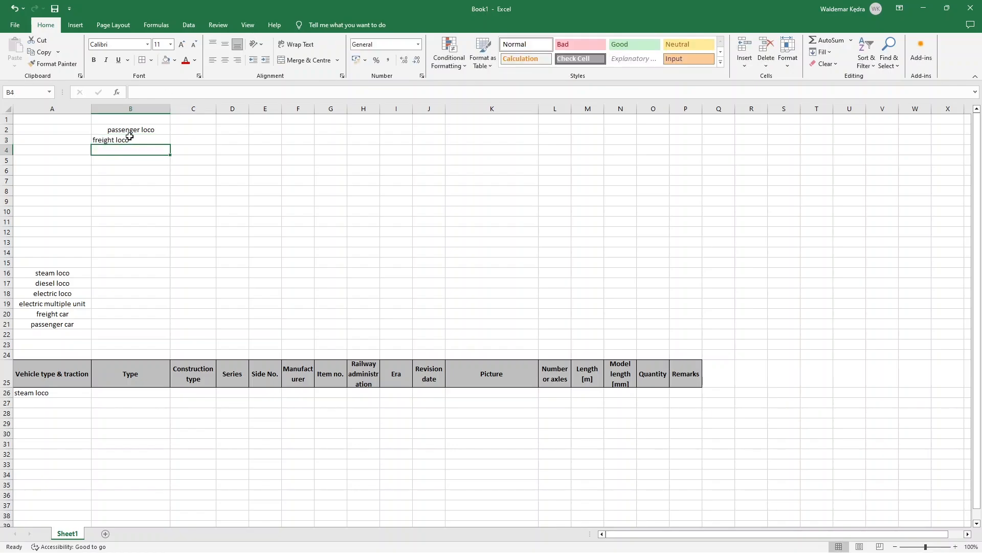
text(universal )
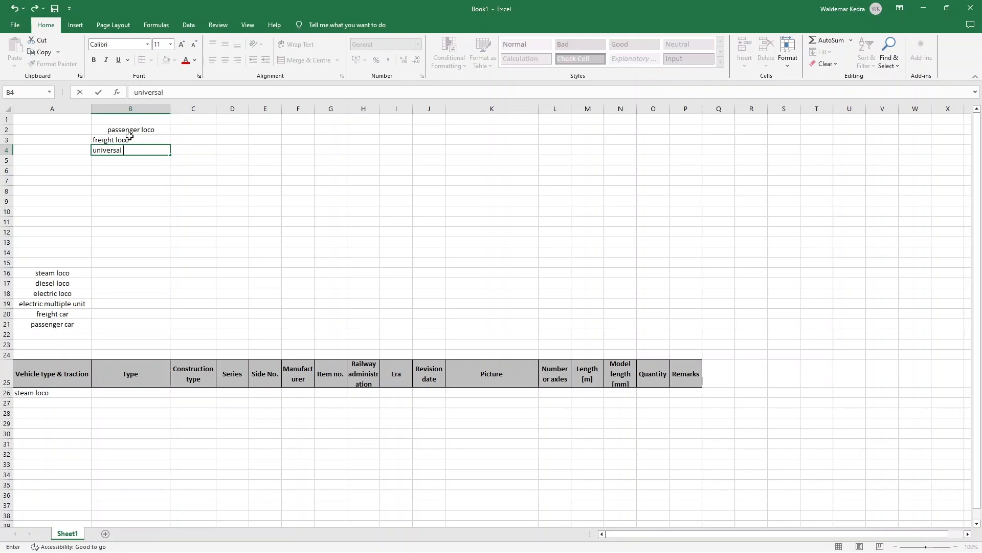
text(loco)
key(Return)
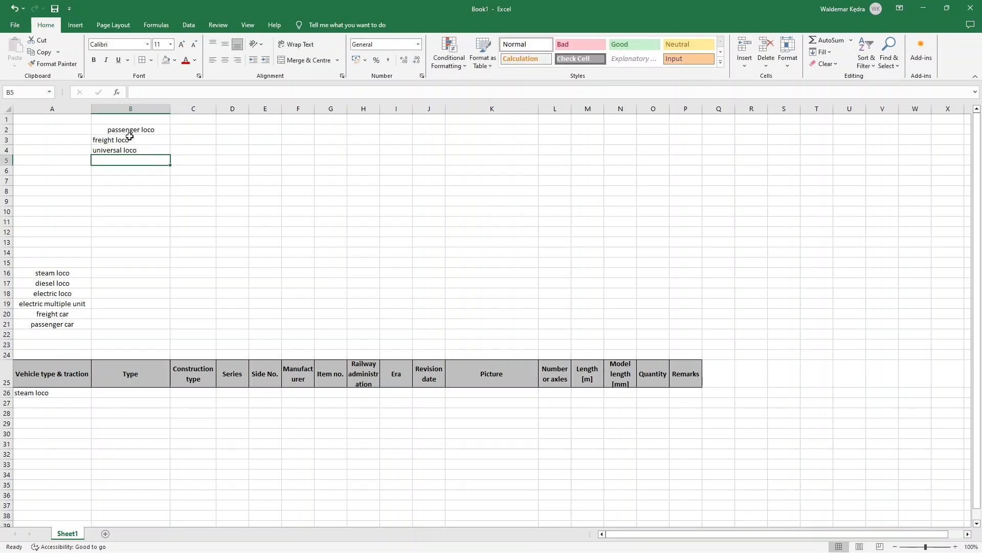
text(shu)
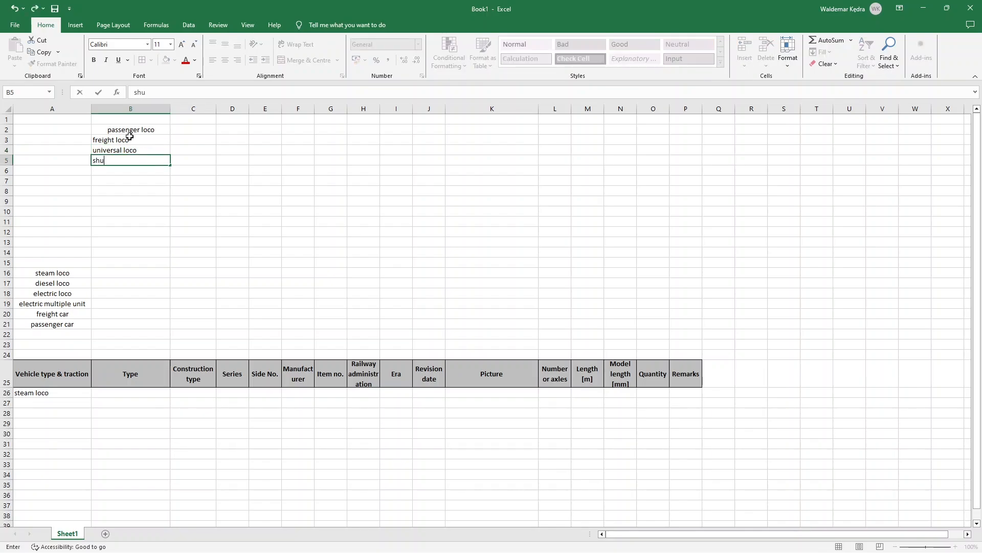
text(nting loco)
key(Return)
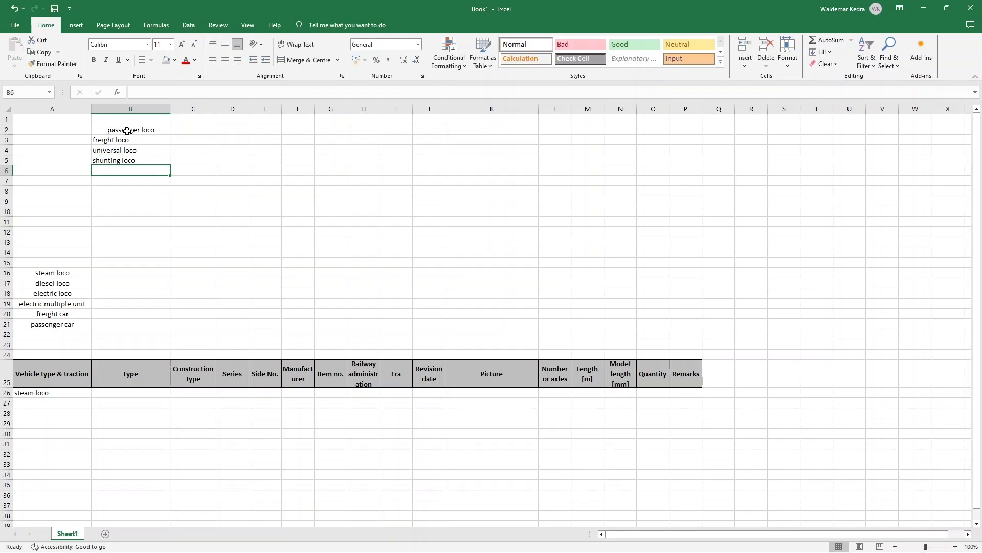
Centre the locomotive types in B2:B5 horizontally.
drag(127, 131, 128, 160)
click(225, 61)
click(226, 61)
Enter "covered" in cell B6 as the next entry of the Type list.
click(128, 169)
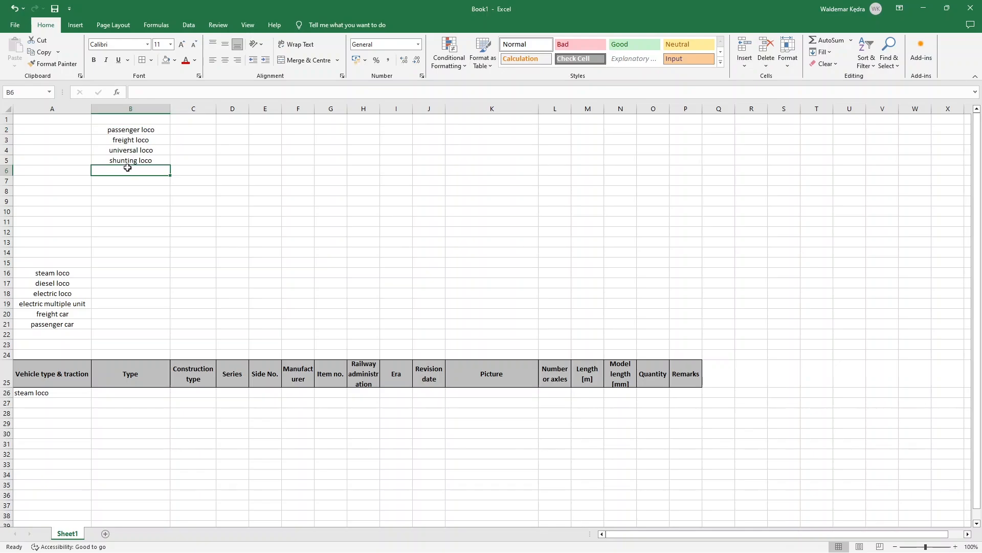
text(covered)
key(Return)
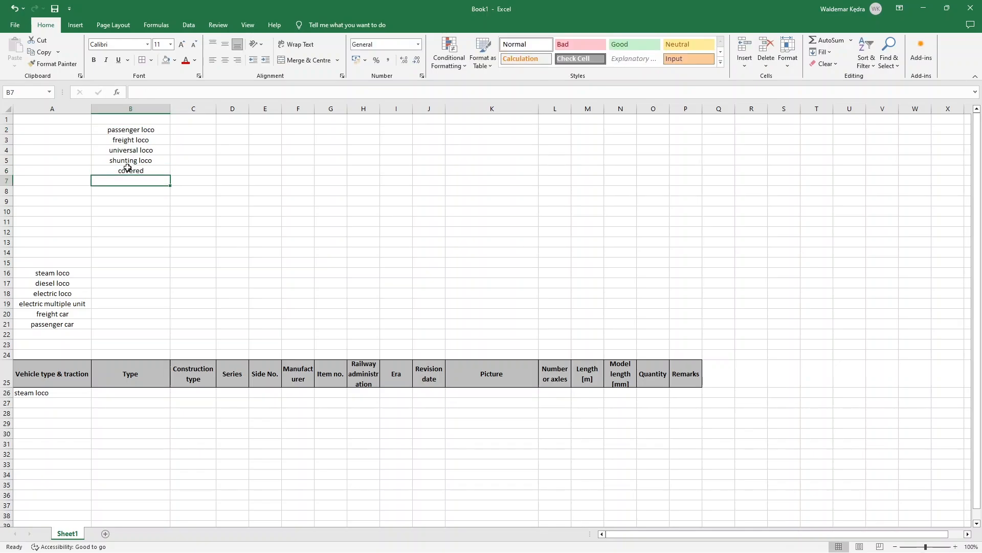
Enter "open", "hopper" and "flatcar" in cells B7:B9 of the Type list.
text(open)
key(Return)
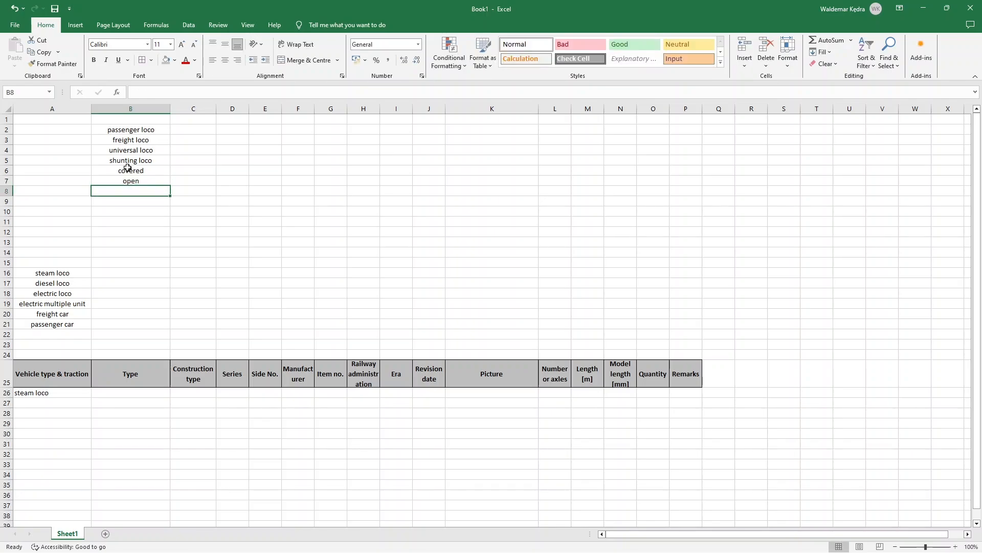
text(hopper)
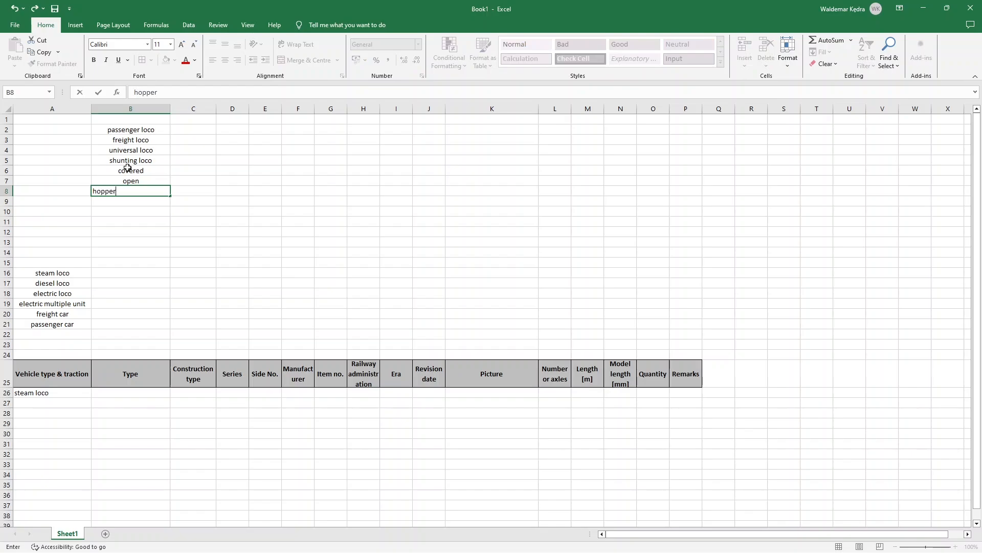
key(Return)
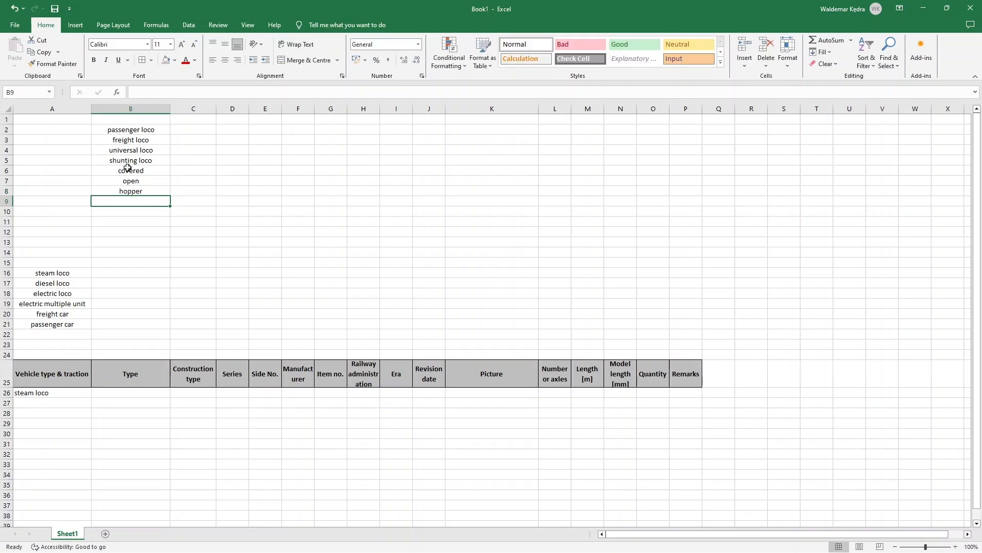
text(flat)
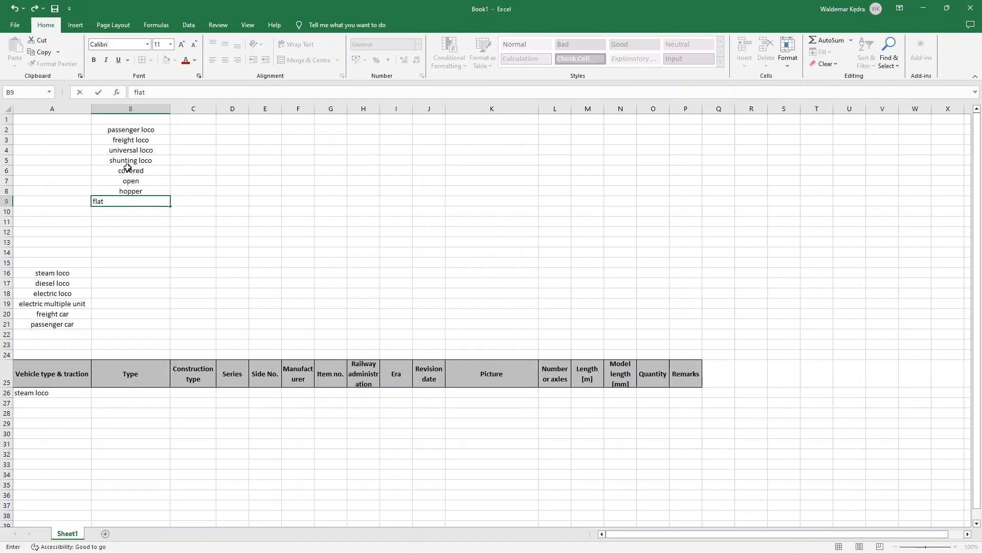
text(car)
key(Return)
Continue the Type list with "tank", "refrigerator" and "reservoir" in cells B10:B12.
text(tan)
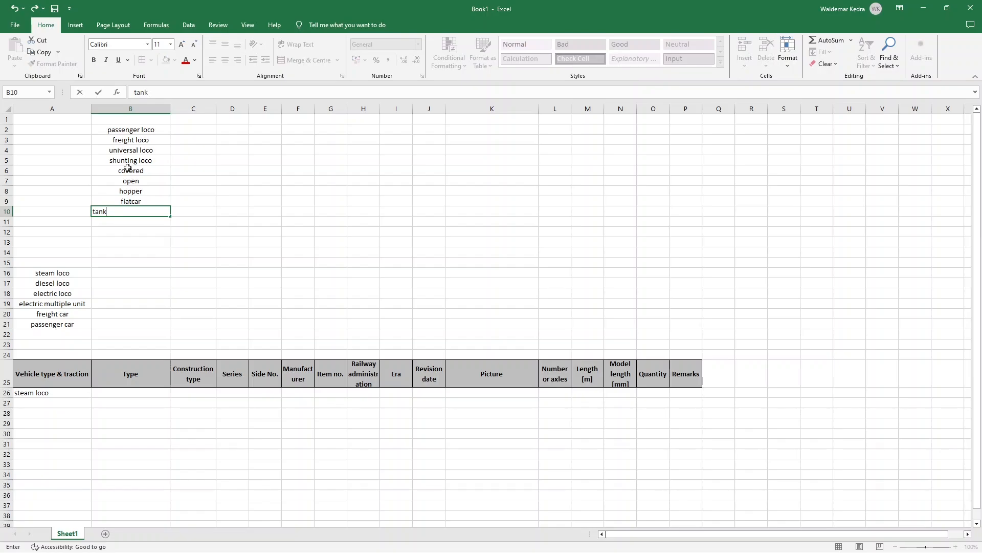
text(k)
key(Return)
text(re)
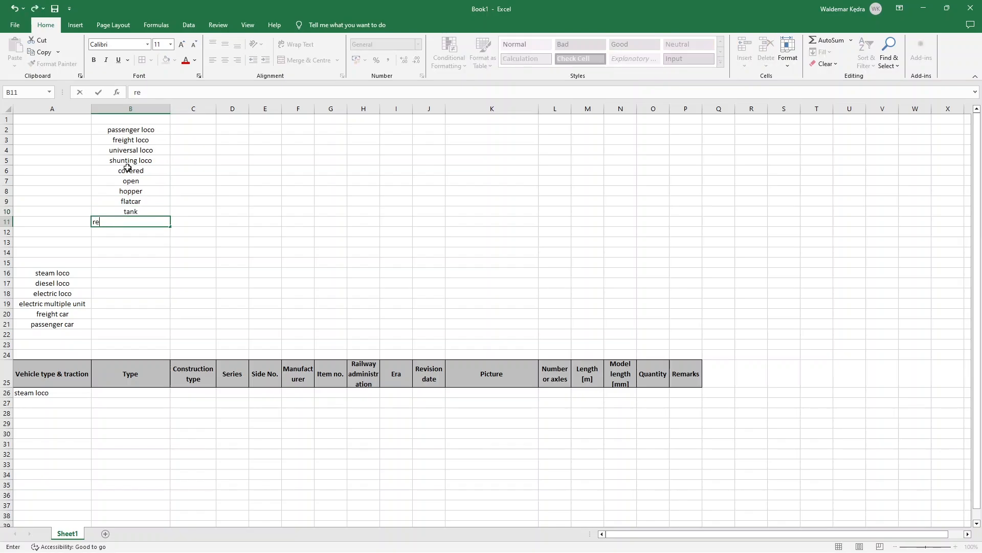
text(frigerator)
key(Return)
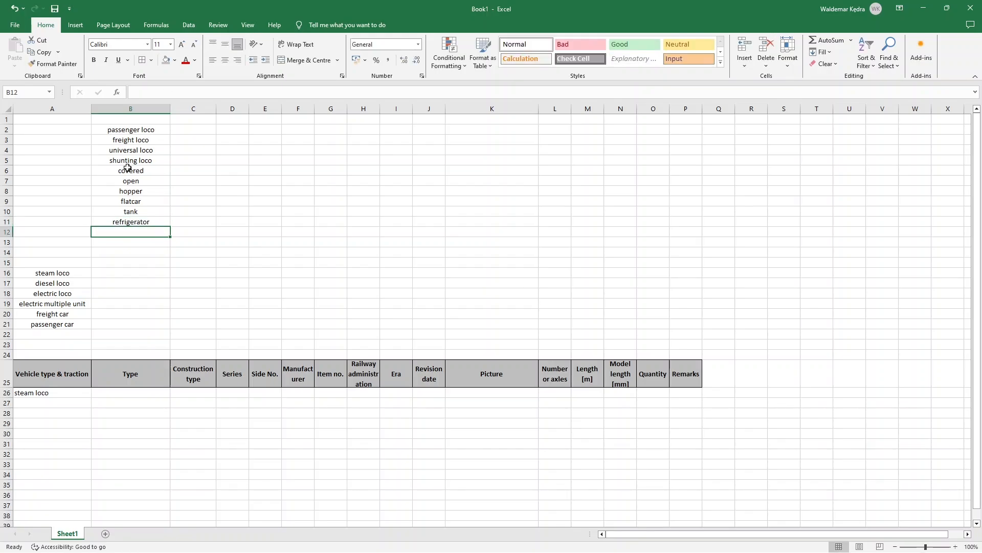
text(reservoir)
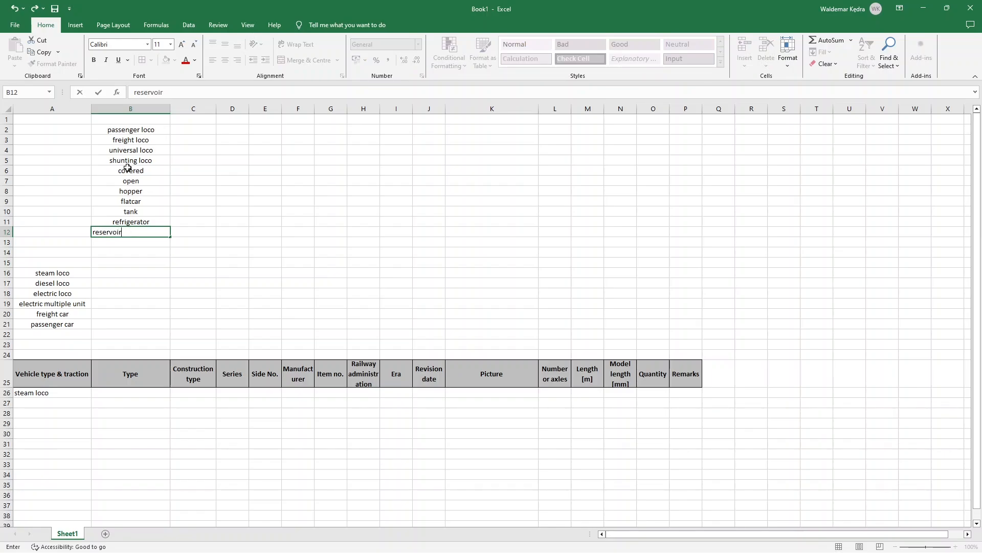
key(Return)
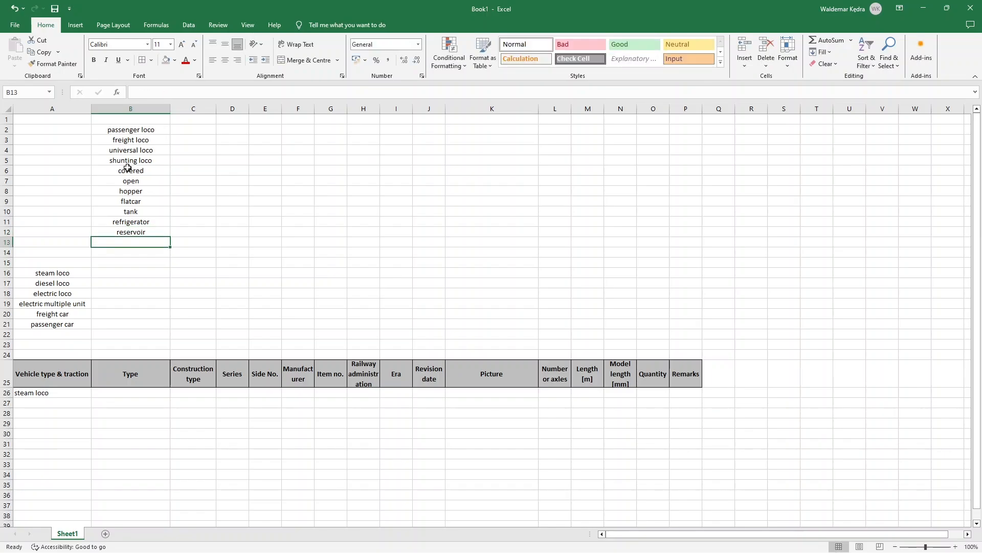
Add the passenger car types "1st class", "2nd class" and "couchette" in cells B13:B15.
text(1st class)
key(Return)
text(2)
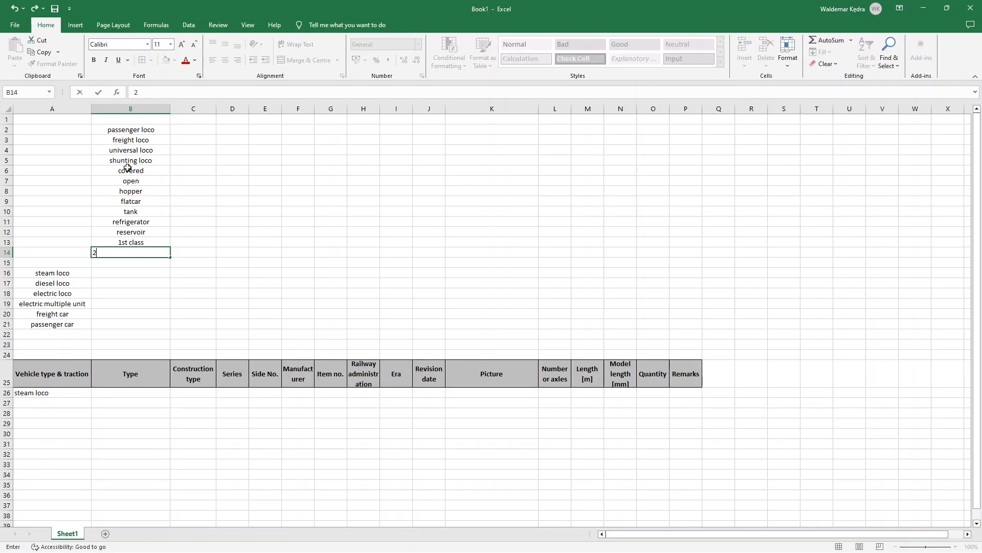
text(nd class)
key(Return)
text(cou)
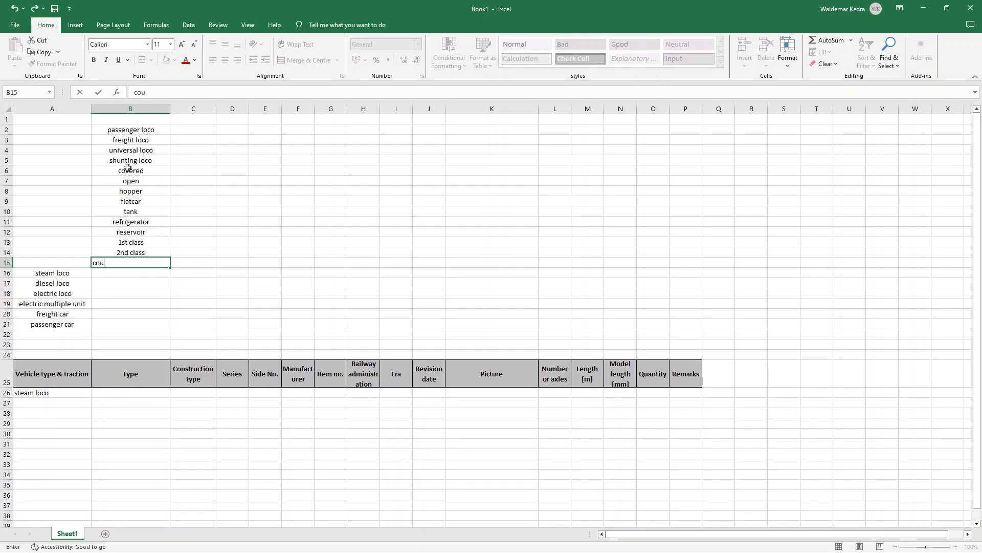
text(chette)
key(Return)
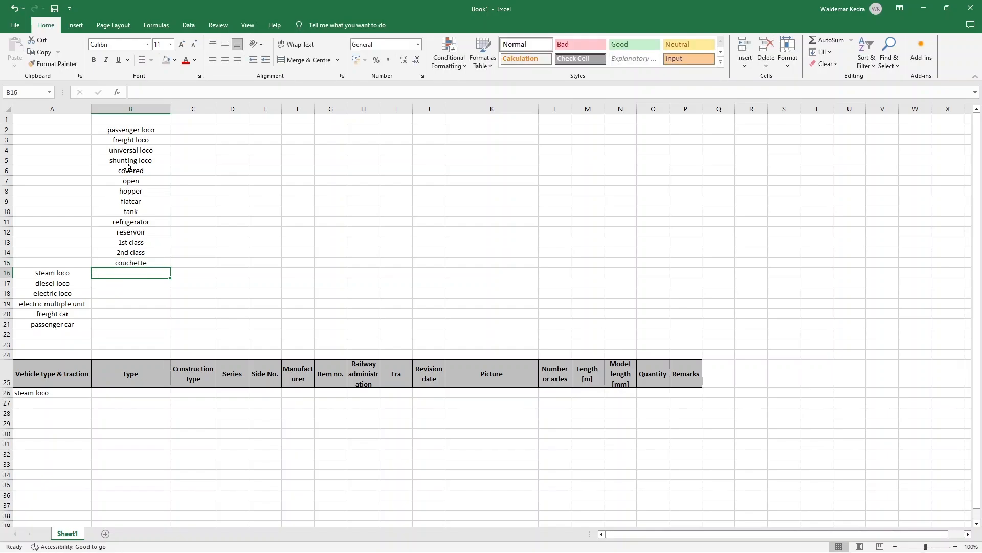
Complete the Type list with "sleeping", "bar" and "double-decker" in cells B16:B18.
text(sleeping)
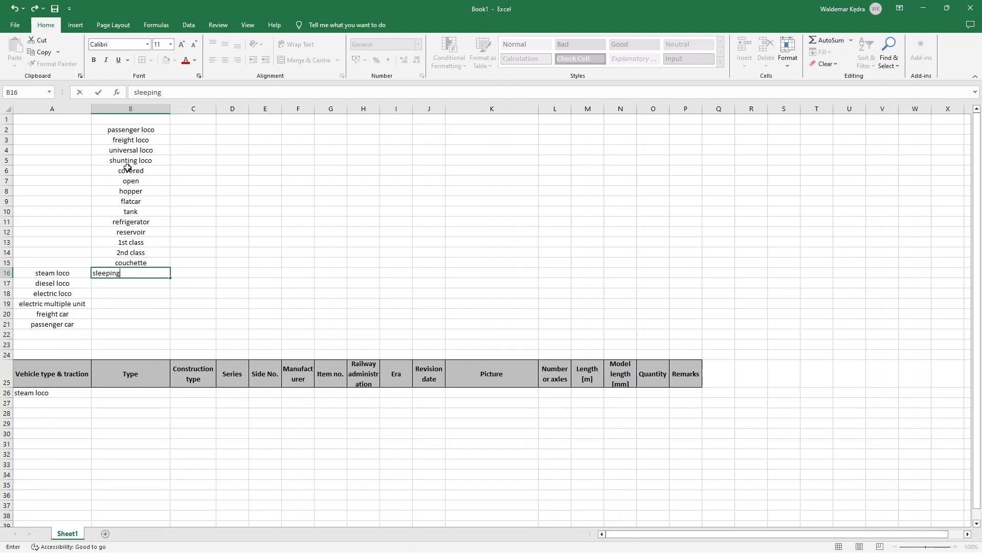
key(Return)
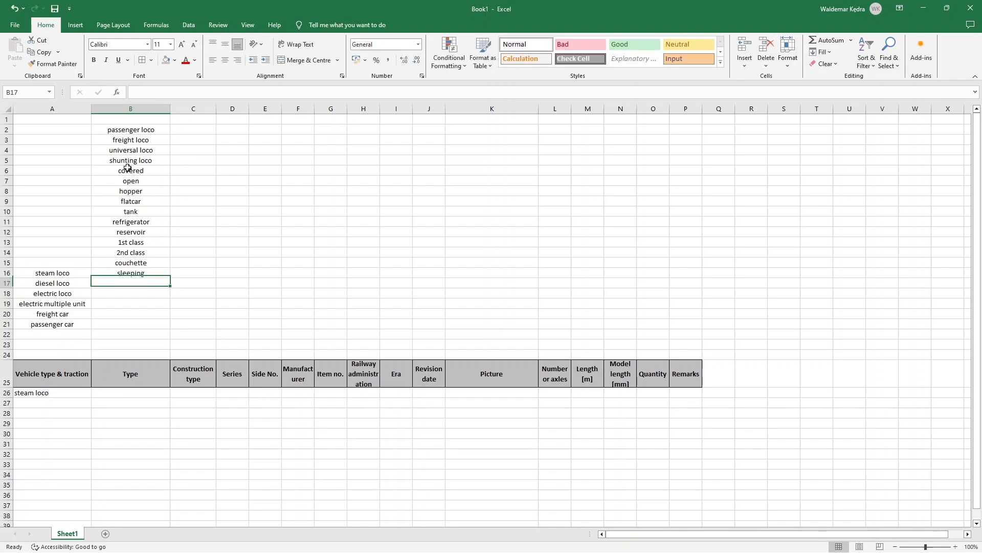
text(bar)
key(Return)
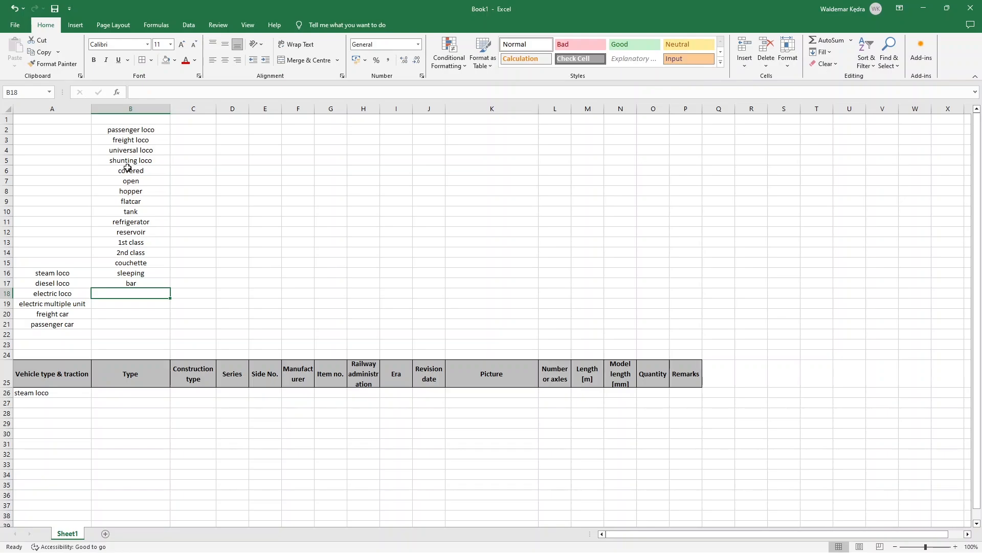
text(double-decker)
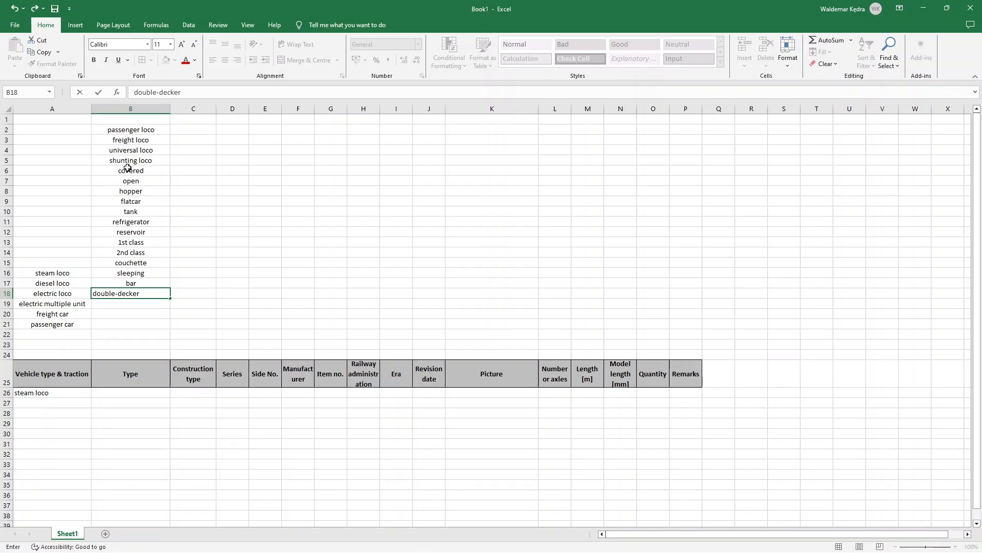
key(Return)
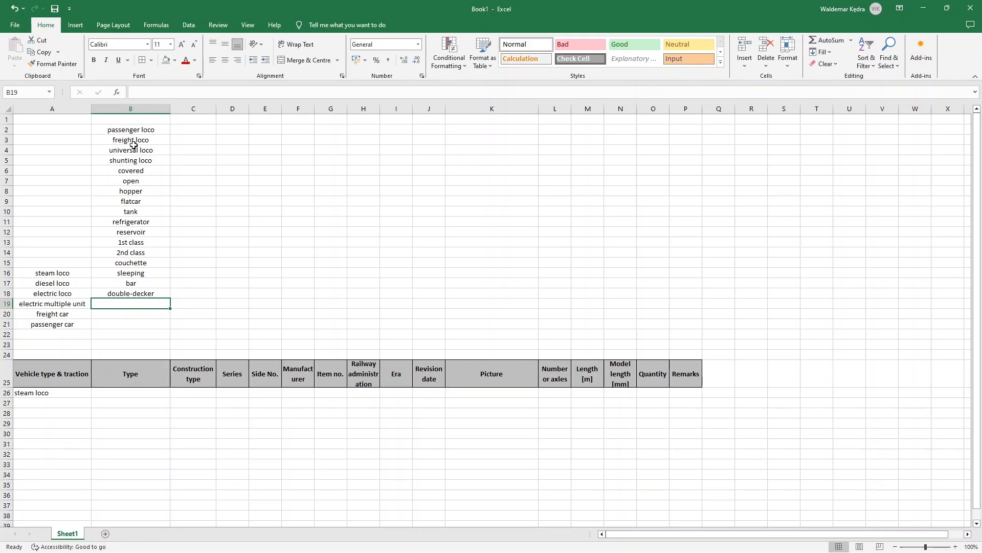
Move the Type list down to B5:B21, level with the end of the vehicle type list, and delete the empty rows 1 to 3.
drag(148, 129, 157, 326)
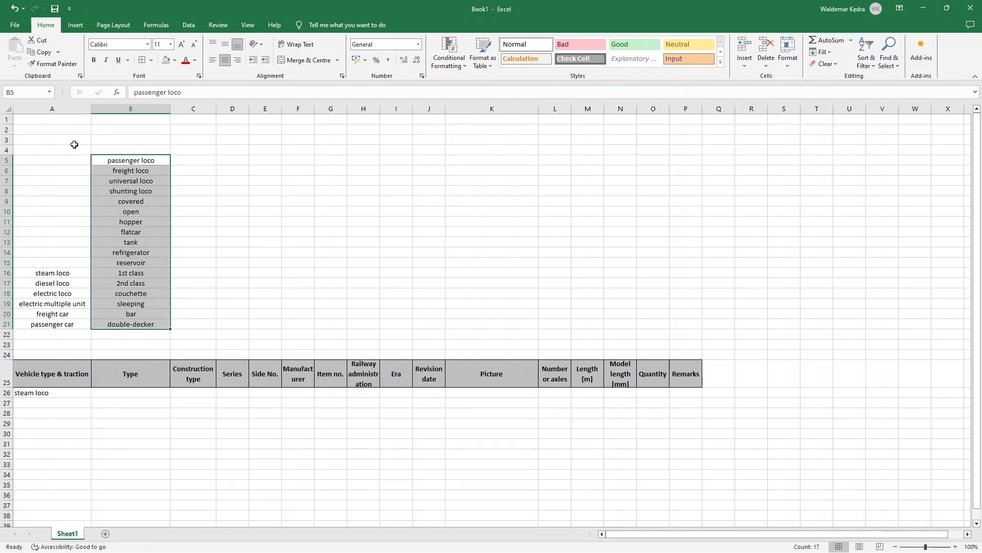
drag(4, 140, 3, 118)
right_click(4, 118)
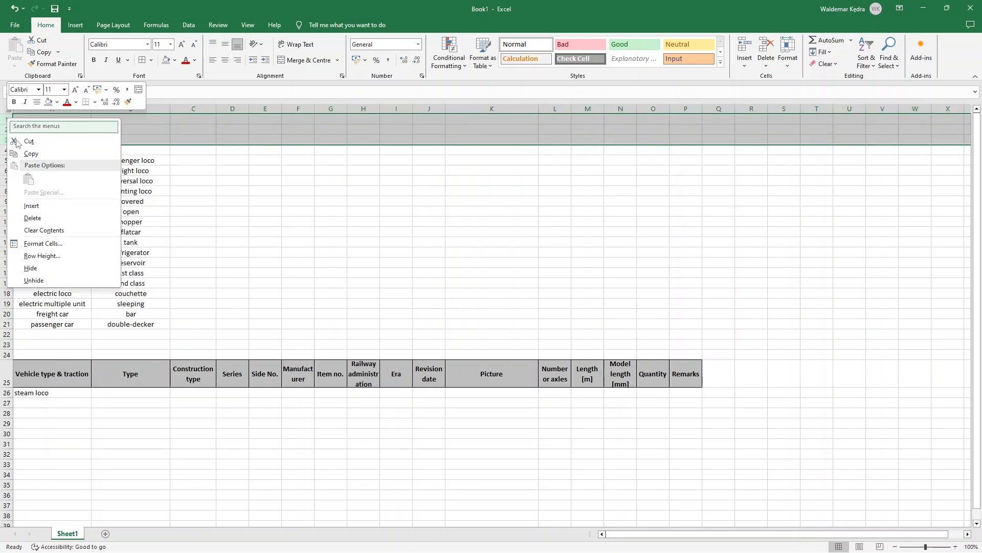
click(54, 217)
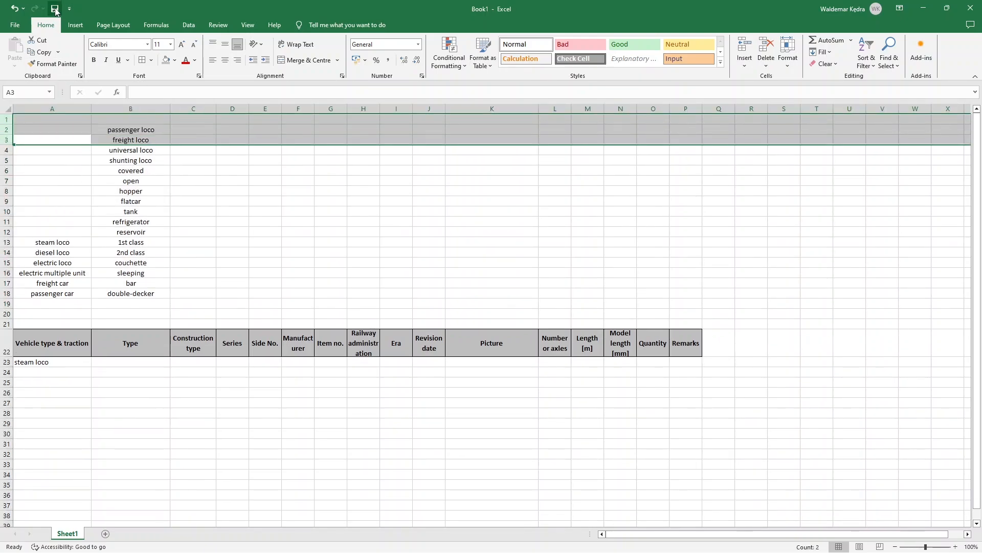
Save the workbook as "Rolling stock 2023-12-30.xlsx".
click(54, 9)
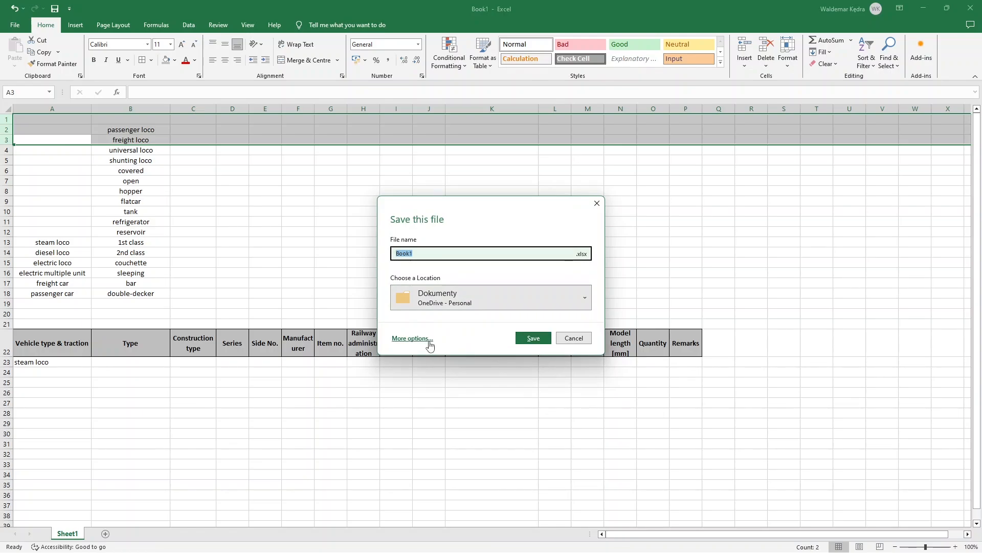
click(412, 339)
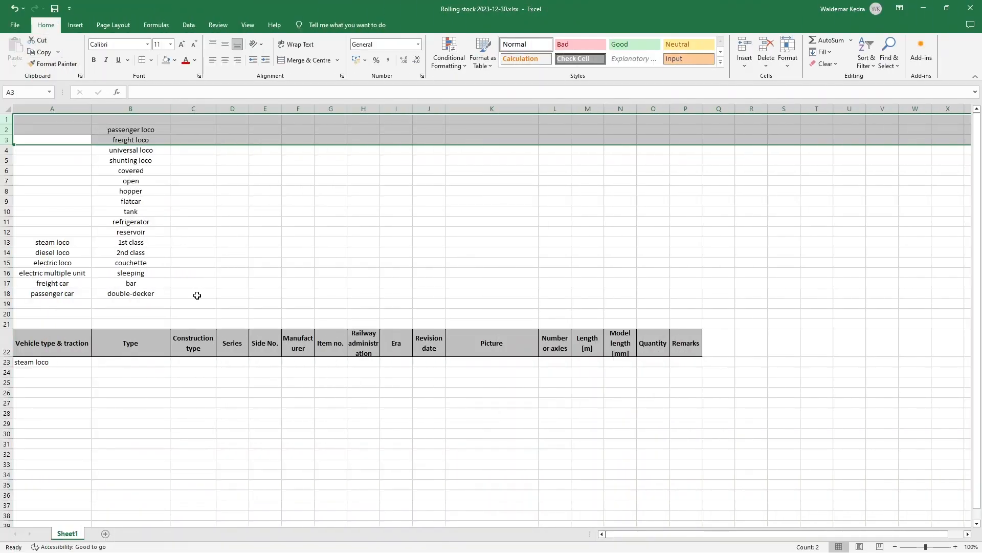
click(196, 294)
Apply List data validation to cell B23 under the Type header, with =$B$2:$B$19 as the source.
click(129, 363)
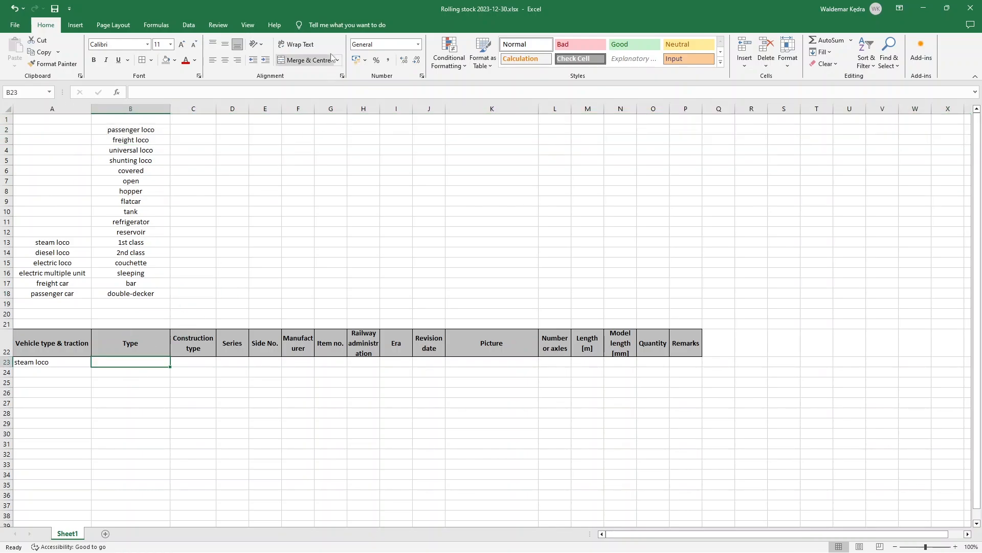
click(188, 25)
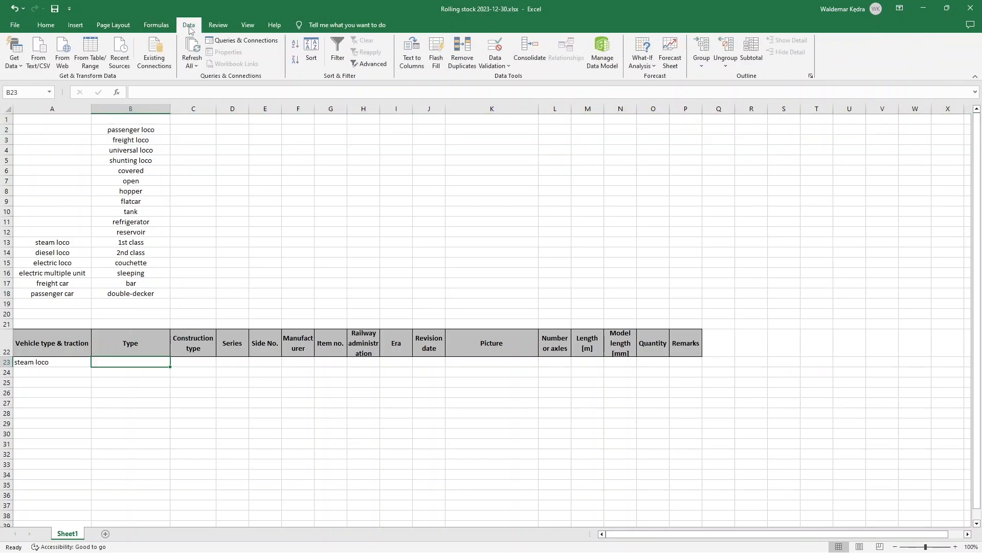
click(509, 66)
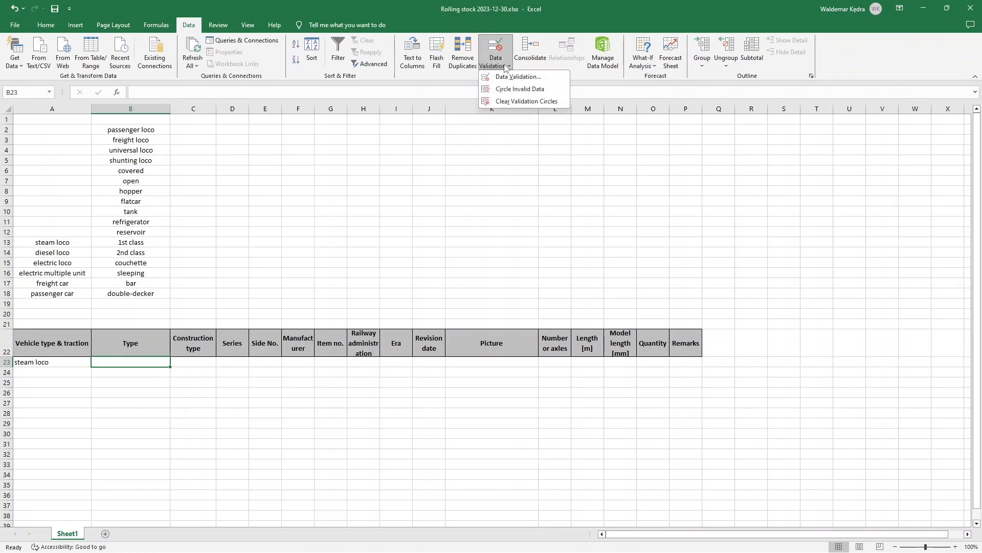
click(514, 77)
drag(269, 167, 426, 214)
click(382, 261)
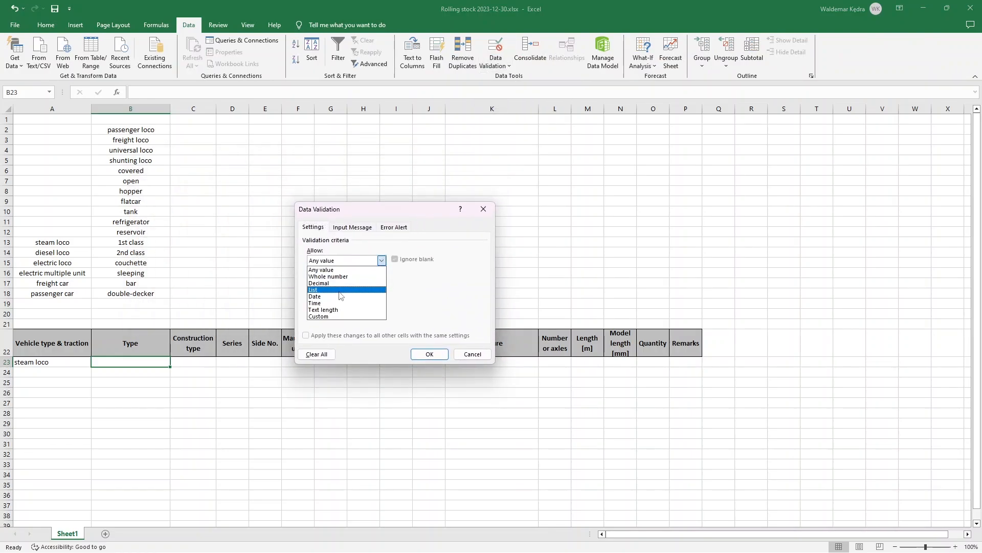
click(339, 290)
click(443, 302)
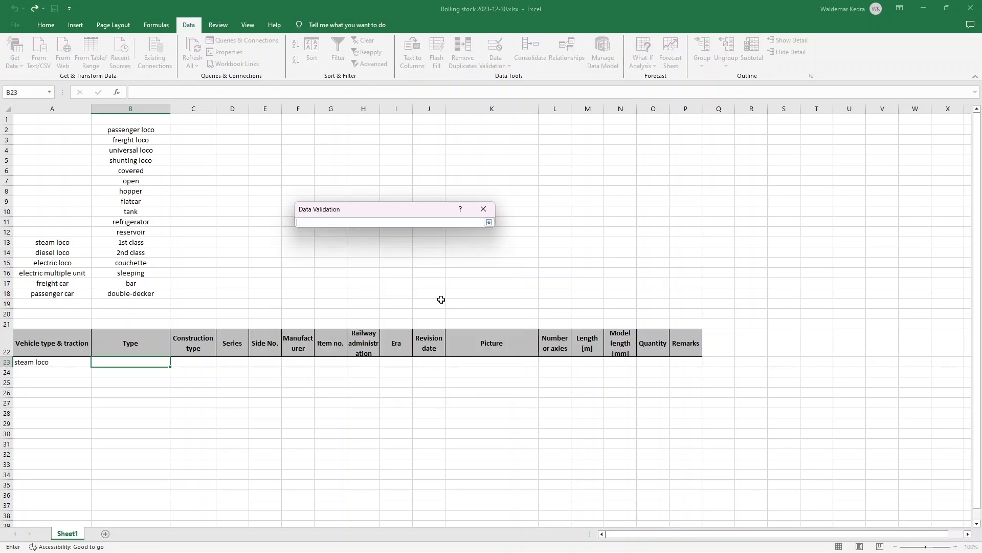
drag(138, 129, 135, 302)
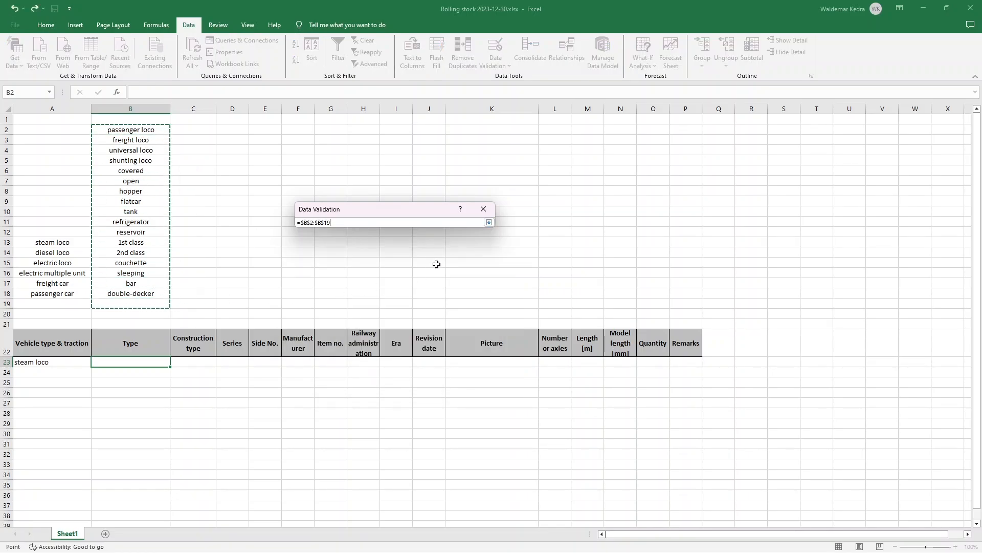
click(489, 222)
click(429, 354)
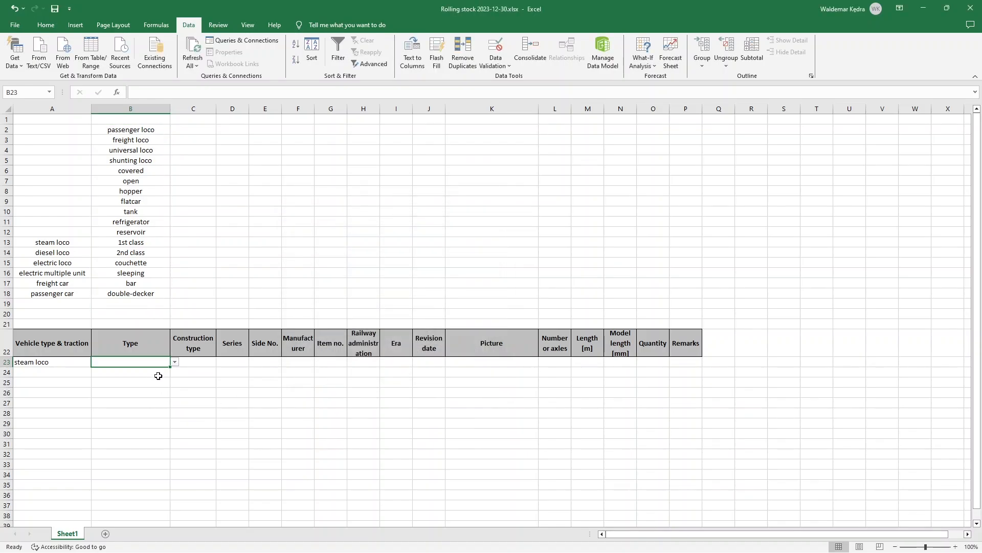
Check the drop-down list in cell B23 and choose "freight loco" from it.
click(175, 362)
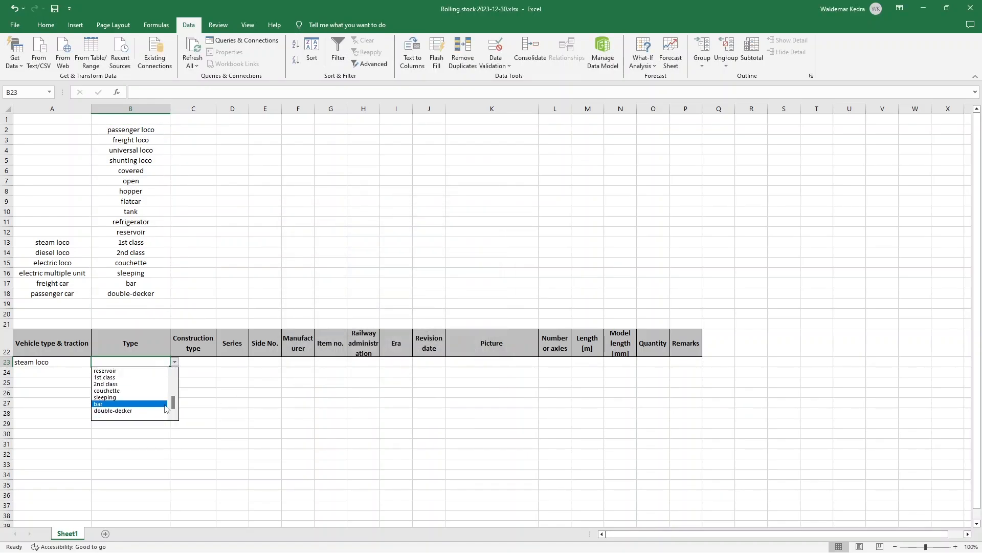
drag(175, 404, 174, 378)
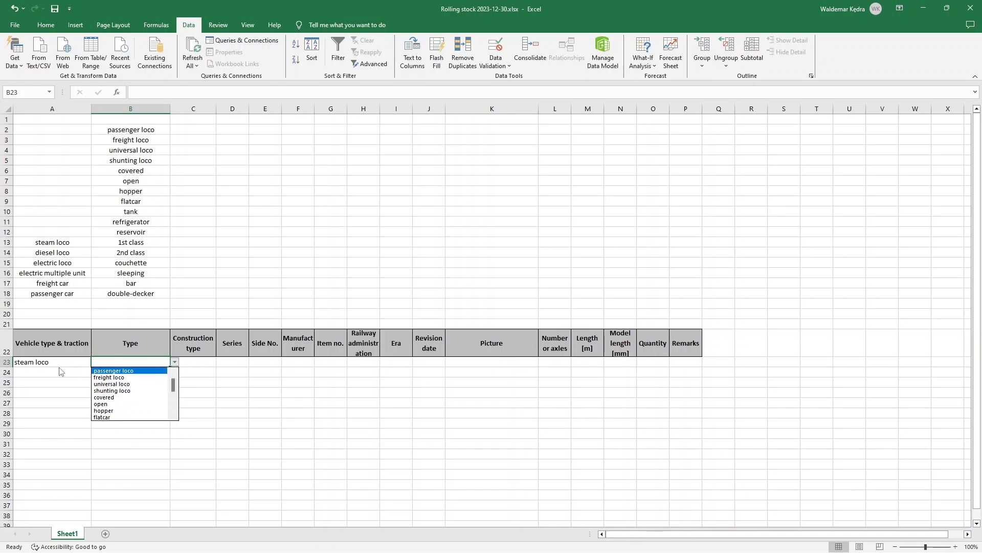
click(133, 377)
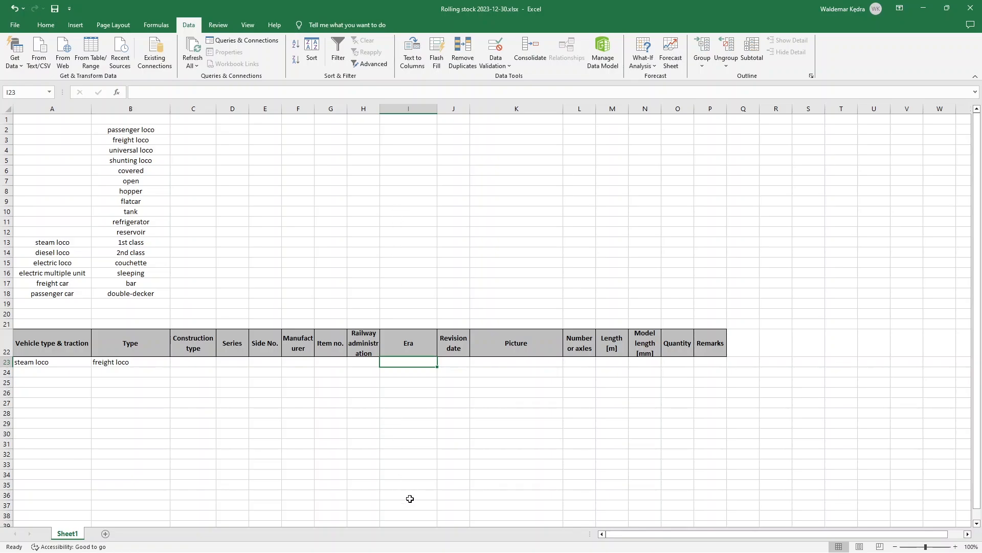
Switch to Chrome and examine the association's name on the MOROP home page.
mouse_move(443, 549)
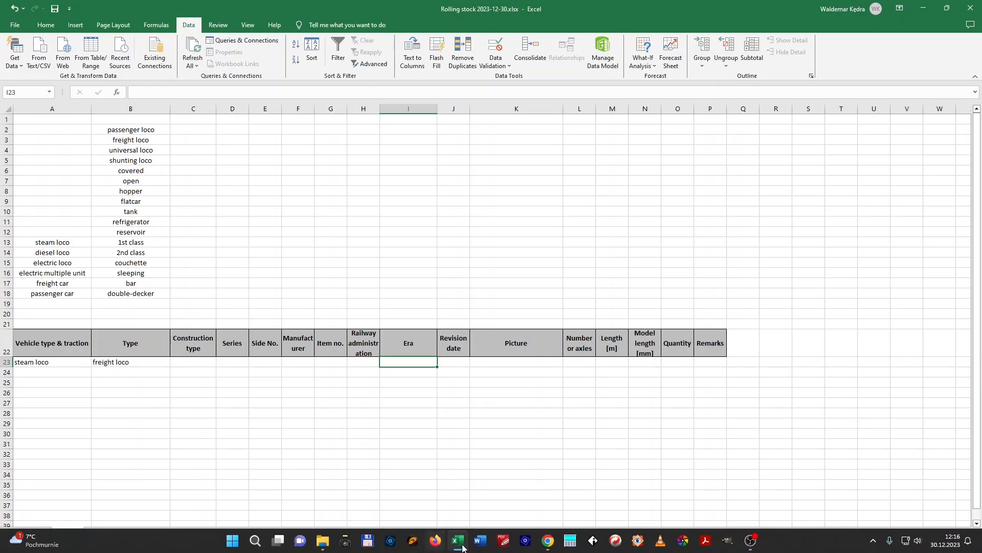
click(548, 540)
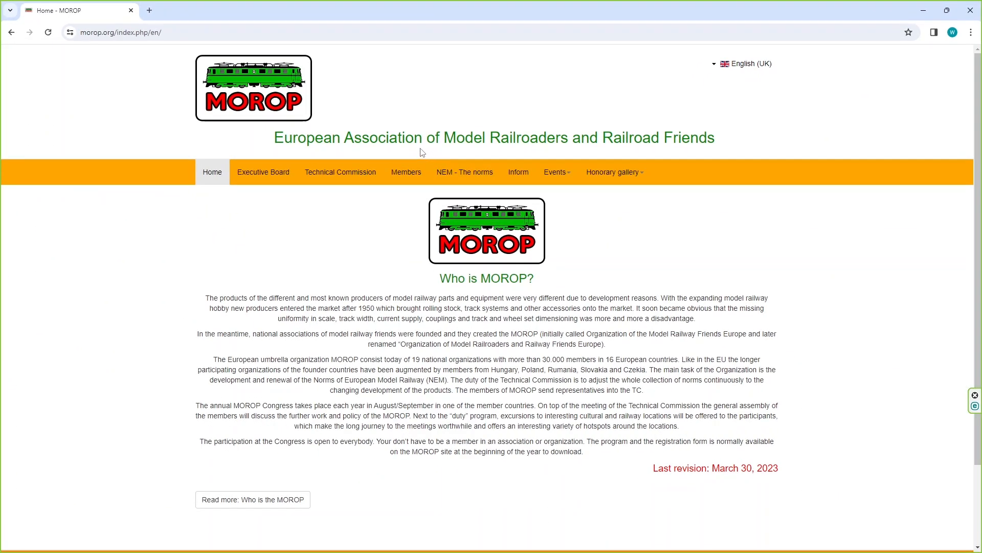
drag(278, 137, 569, 135)
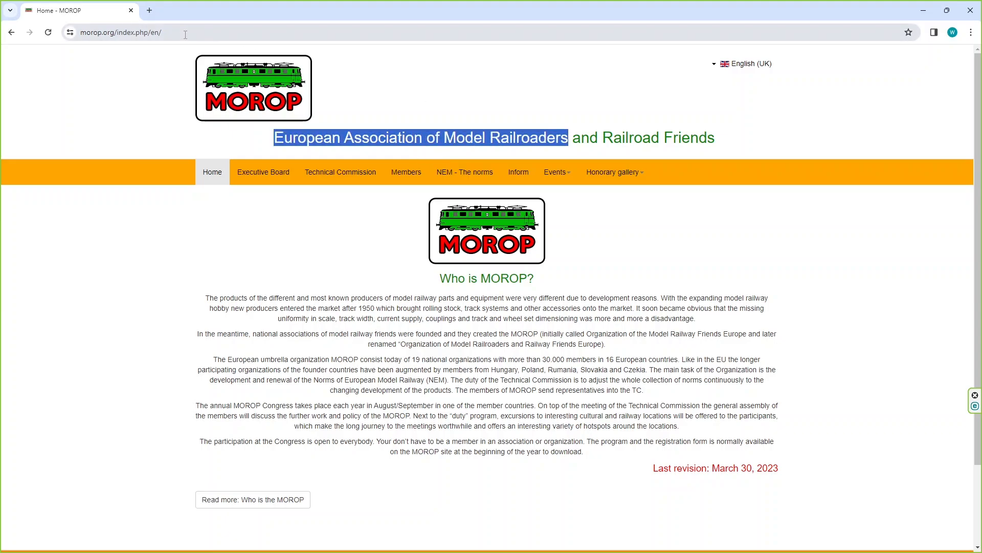
Open the English NEM norms page and examine the country-specific railroad epoch standards, from NEM 801 to NEM 825.
click(200, 100)
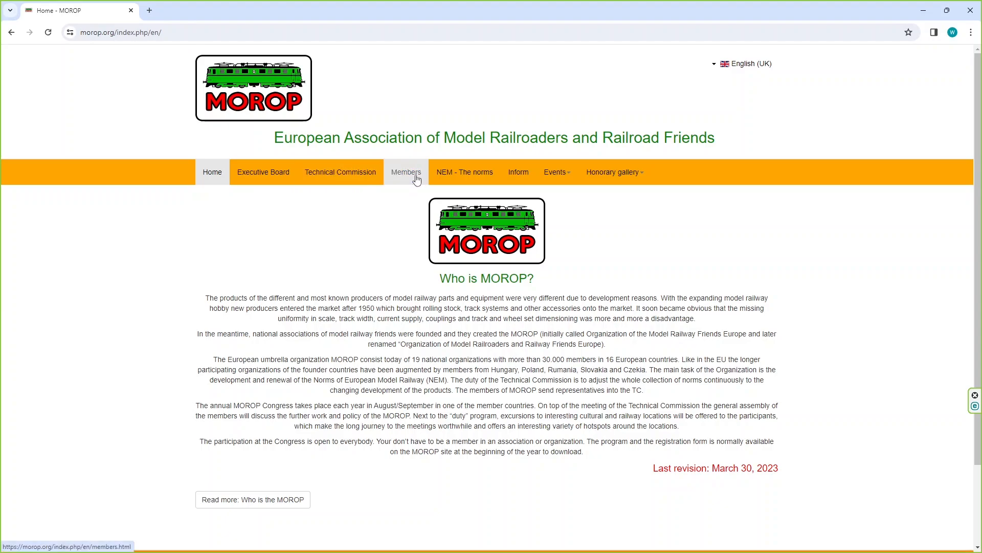
click(450, 177)
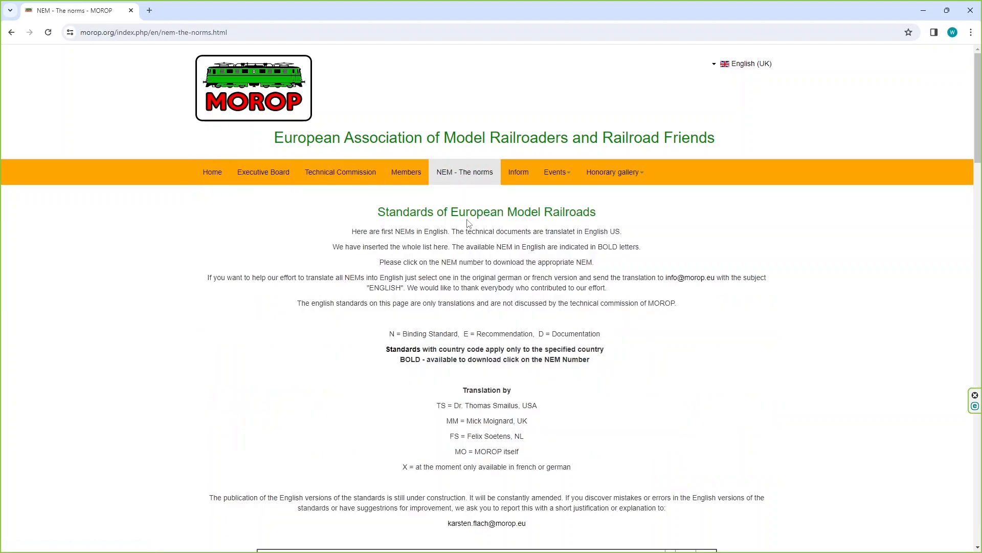
scroll(465, 232, down, 6)
scroll(465, 233, down, 10)
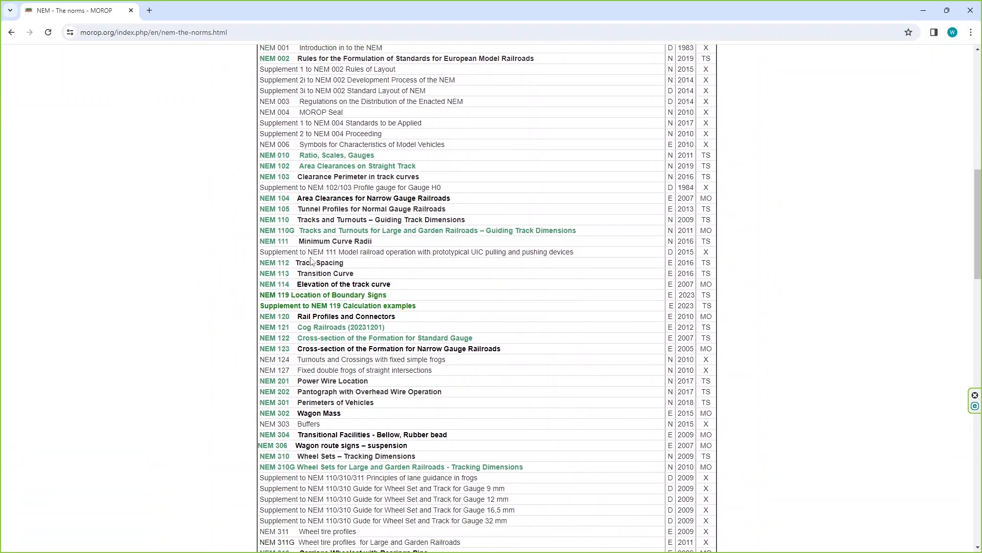
scroll(334, 237, down, 15)
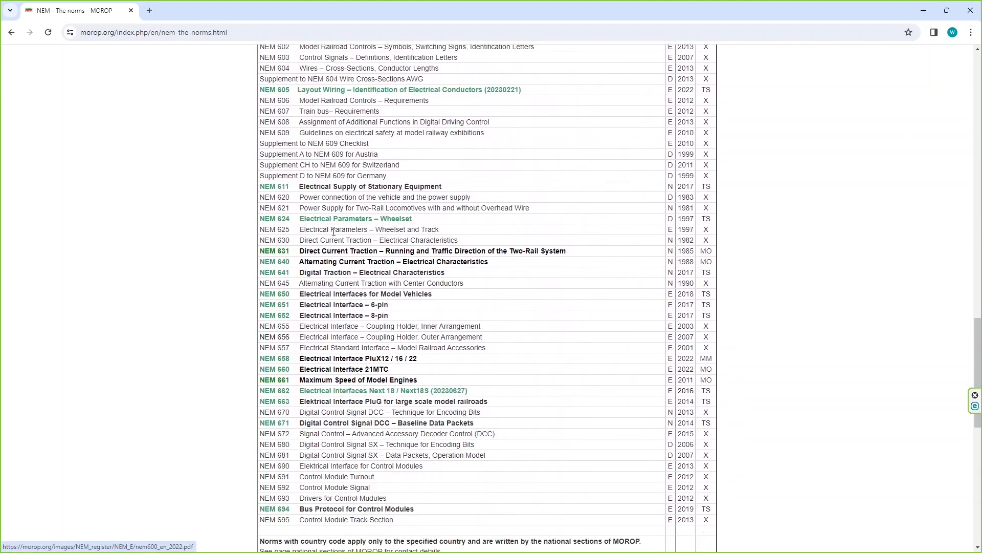
scroll(332, 233, down, 2)
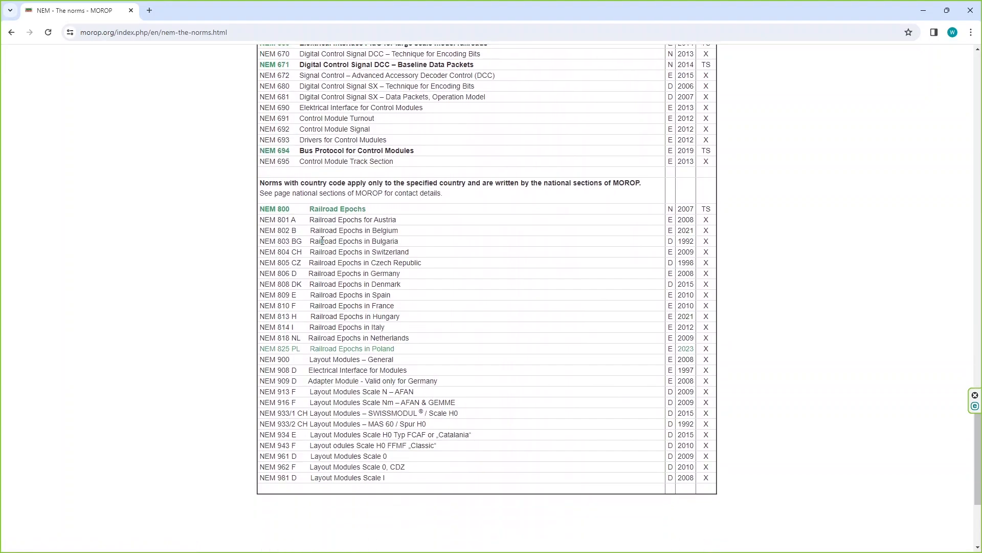
drag(262, 220, 430, 353)
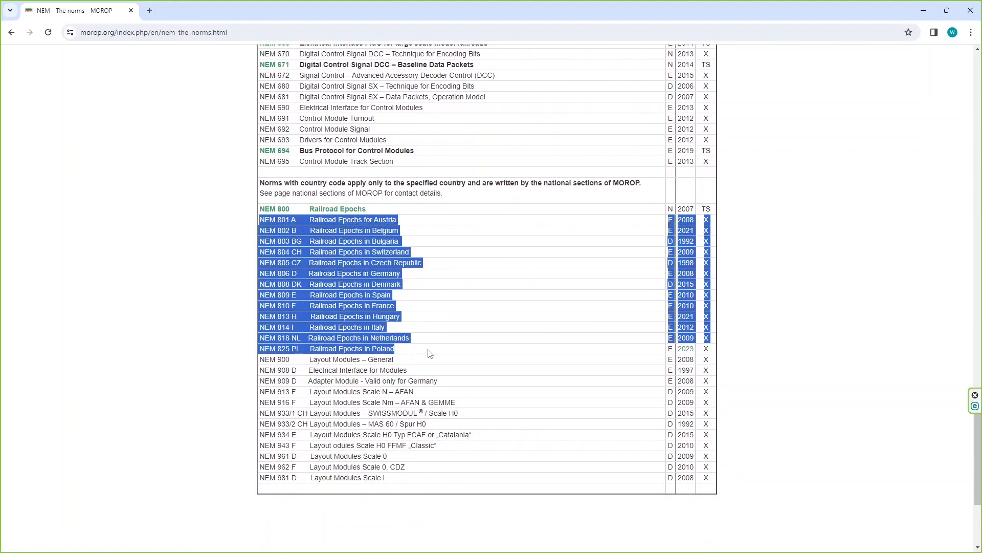
click(398, 353)
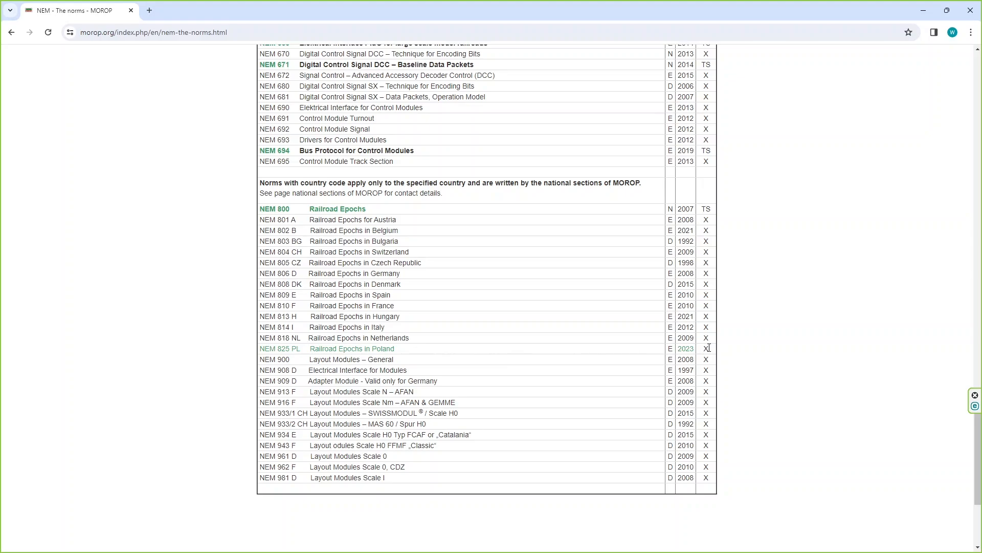
scroll(708, 351, up, 20)
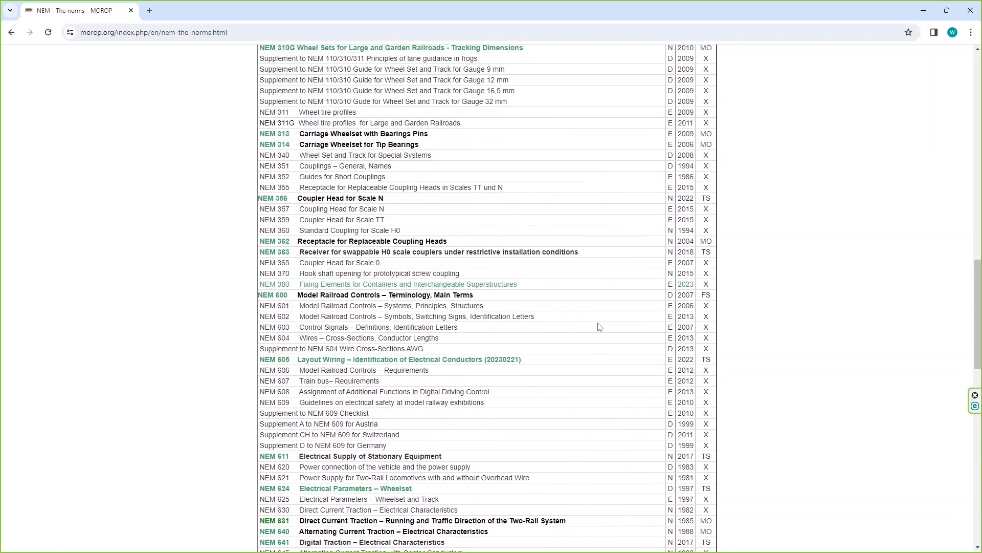
scroll(495, 303, up, 4)
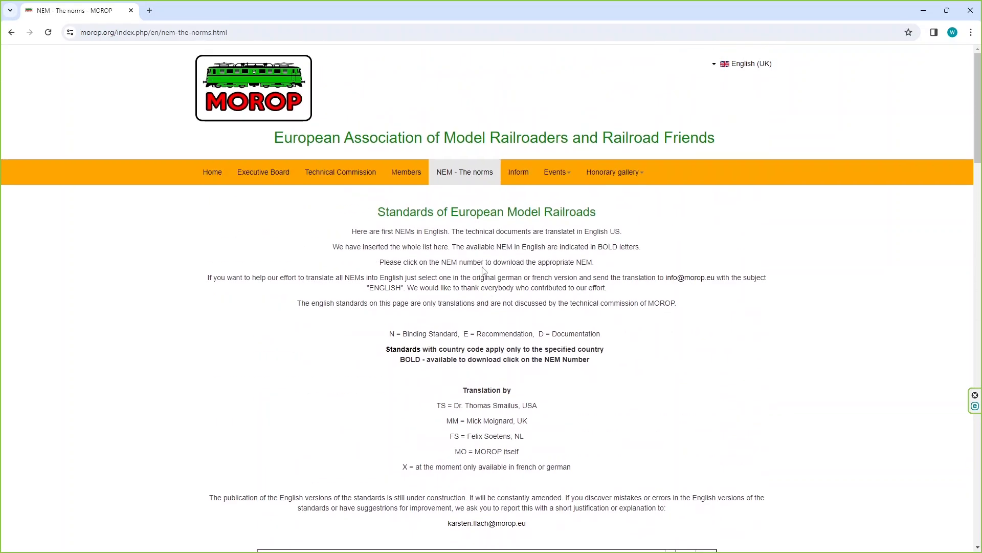
Switch the MOROP site to Deutsch and open its NEM - Normen page.
click(717, 64)
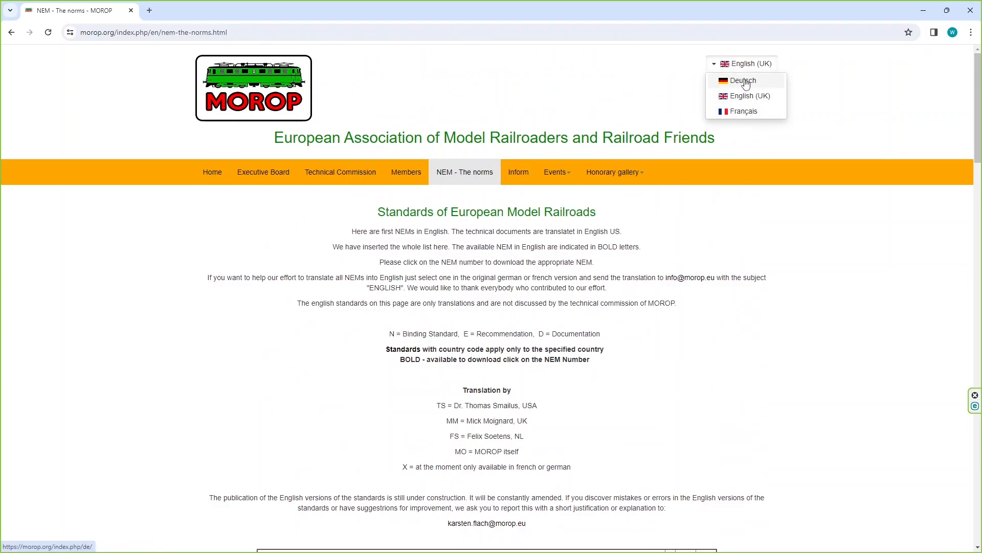
click(745, 82)
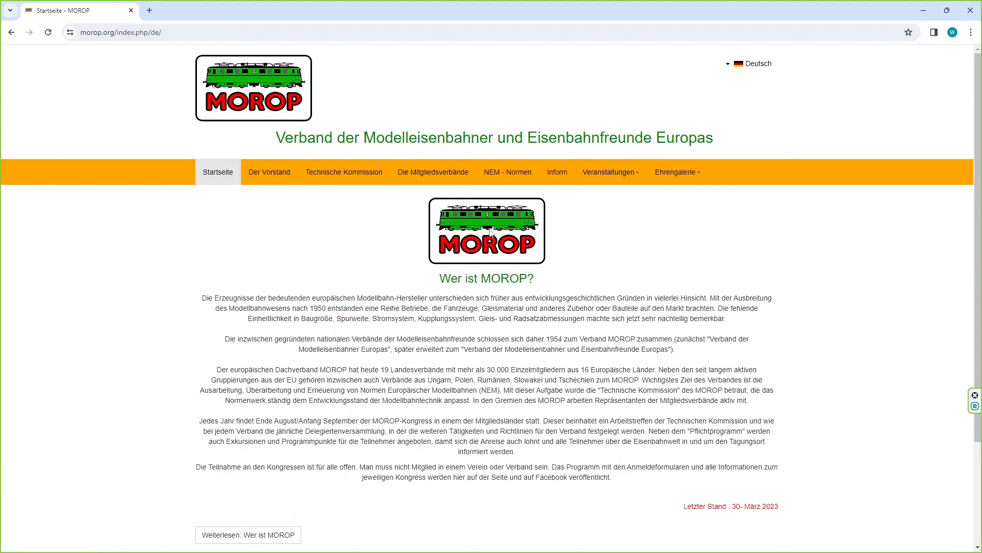
scroll(433, 85, down, 2)
click(510, 72)
scroll(376, 306, down, 6)
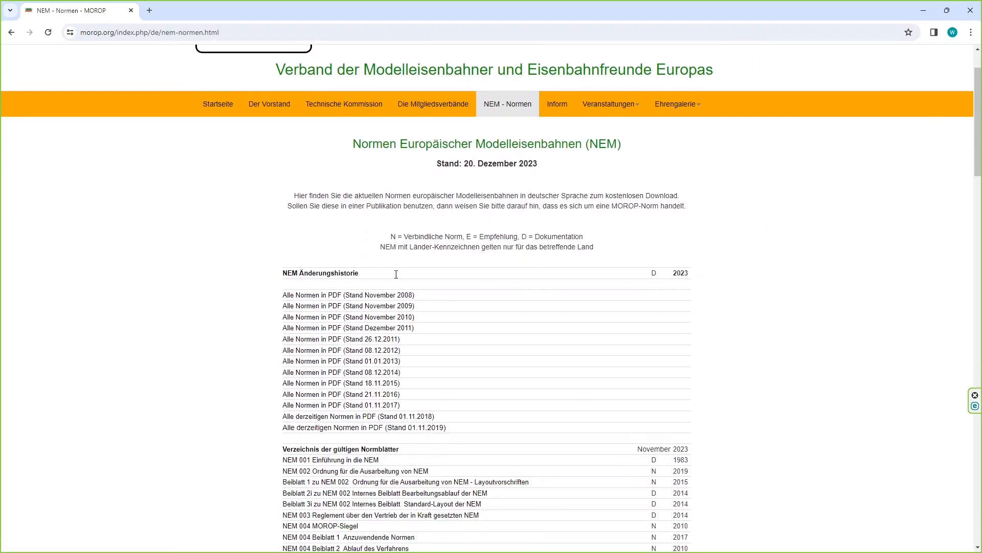
Open the document "NEM 825 PL Eisenbahn-Epochen in Polen" from the German list of norms.
scroll(376, 305, down, 15)
scroll(363, 315, up, 2)
scroll(362, 314, down, 9)
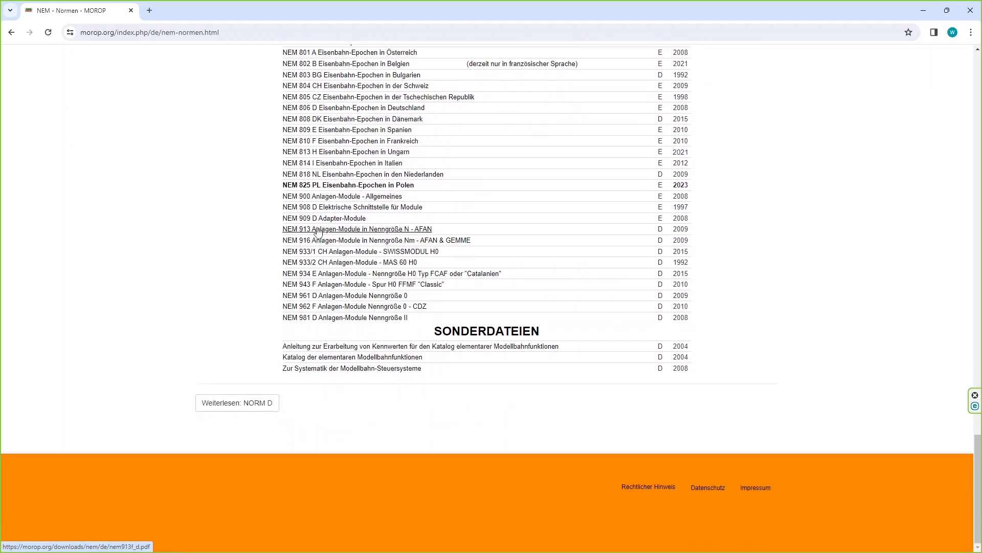
click(398, 186)
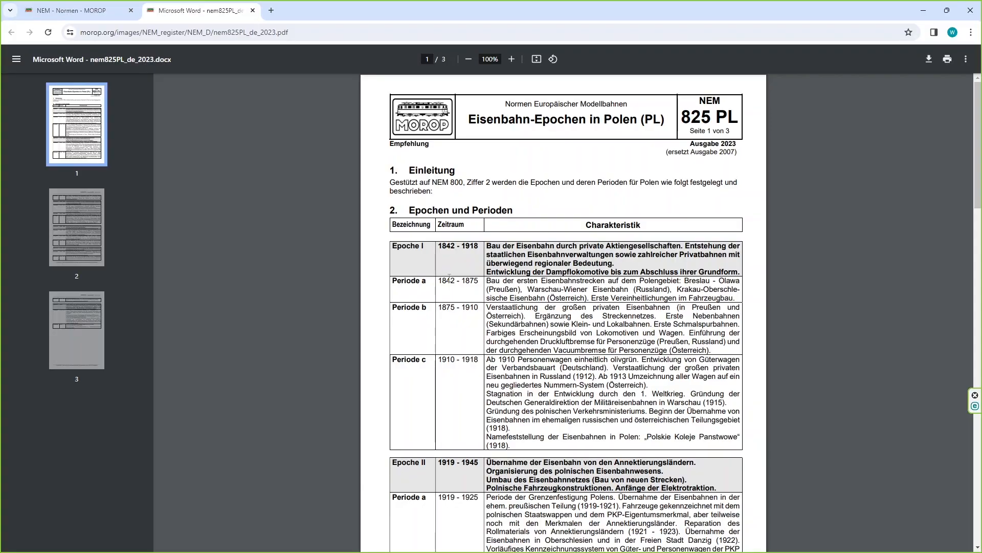
Examine the epochs and their periods in the NEM 825 PL document.
scroll(463, 289, down, 1)
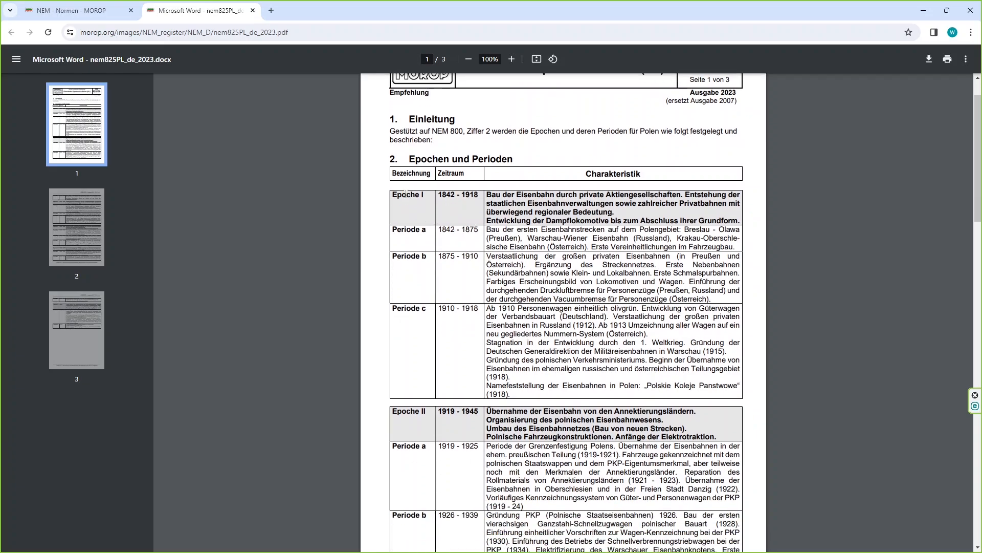
scroll(465, 295, down, 4)
scroll(463, 295, down, 20)
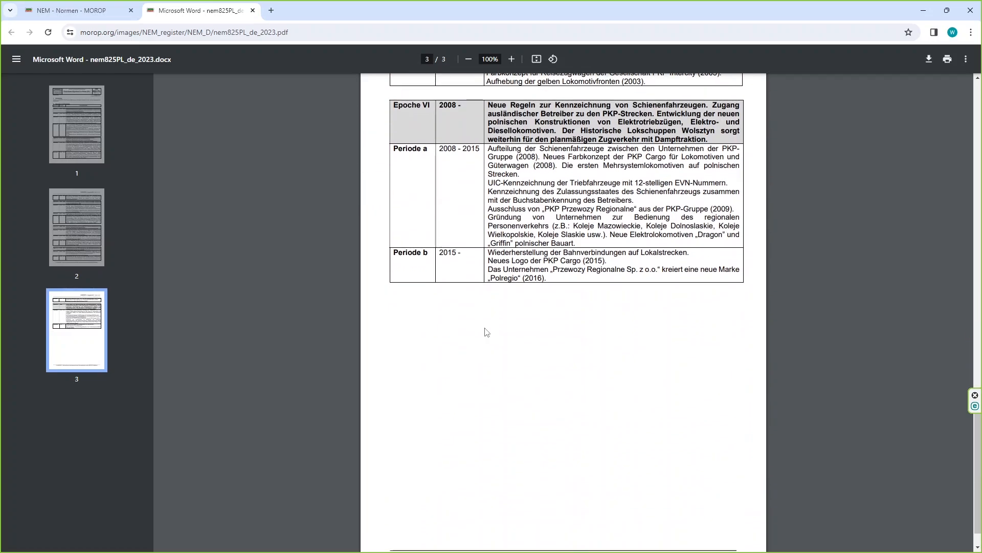
scroll(481, 322, up, 2)
scroll(450, 254, up, 8)
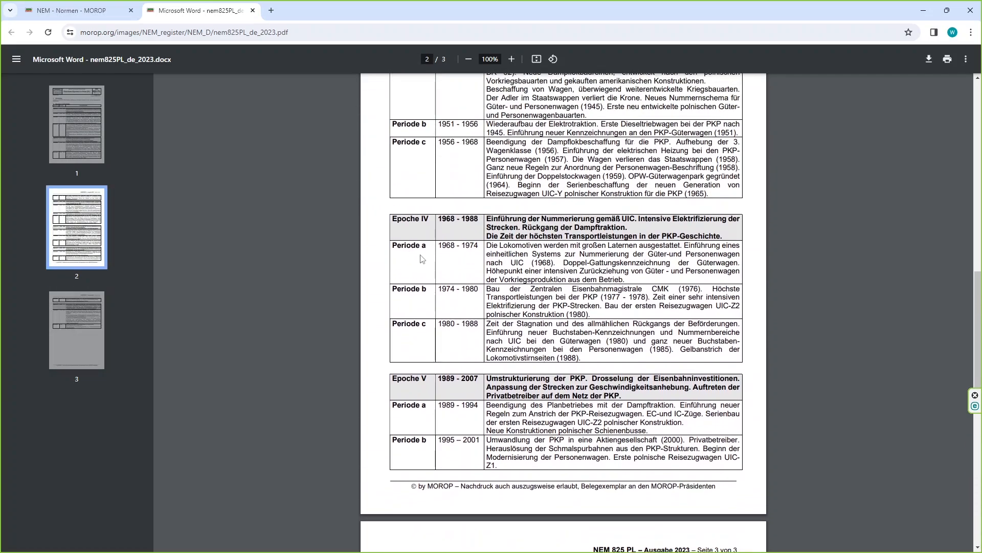
scroll(420, 260, up, 3)
Switch to Excel, enter the eras I and II in cells I2 and I3, and center them.
text(I)
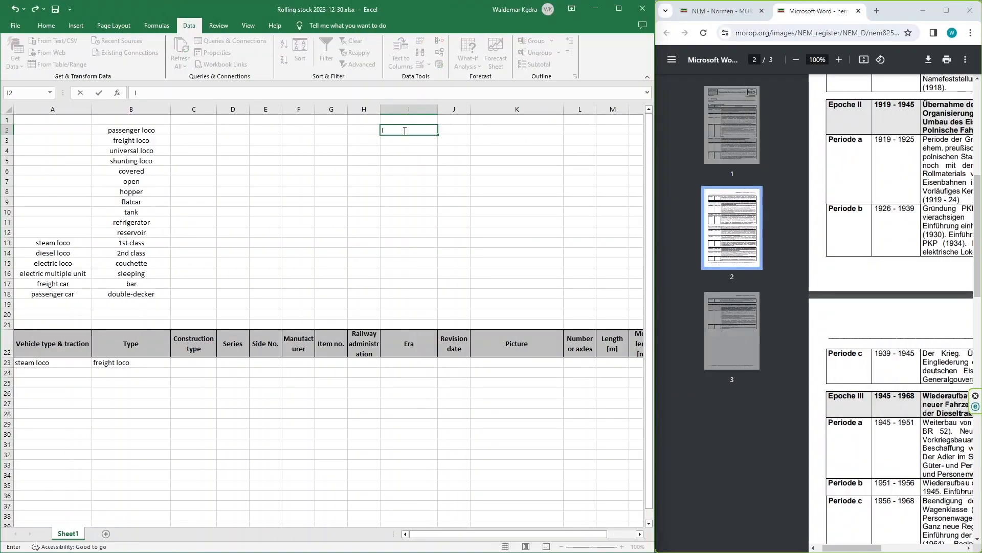
key(Return)
text(I)
key(Return)
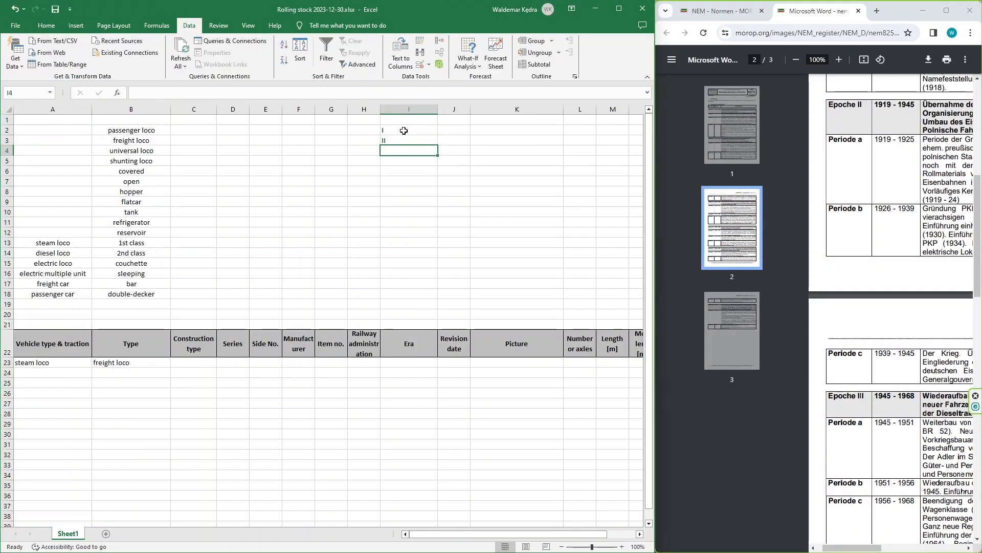
drag(403, 131, 404, 141)
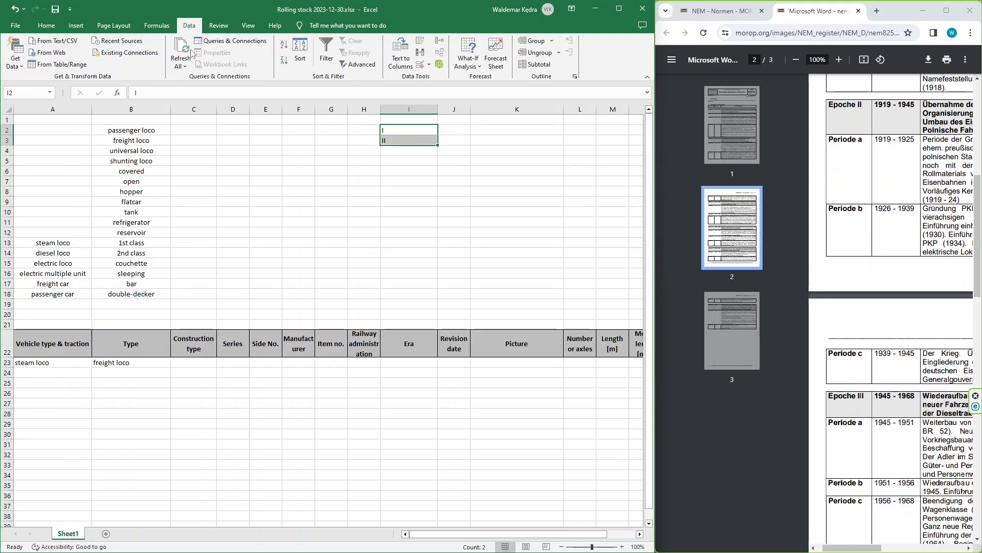
click(46, 26)
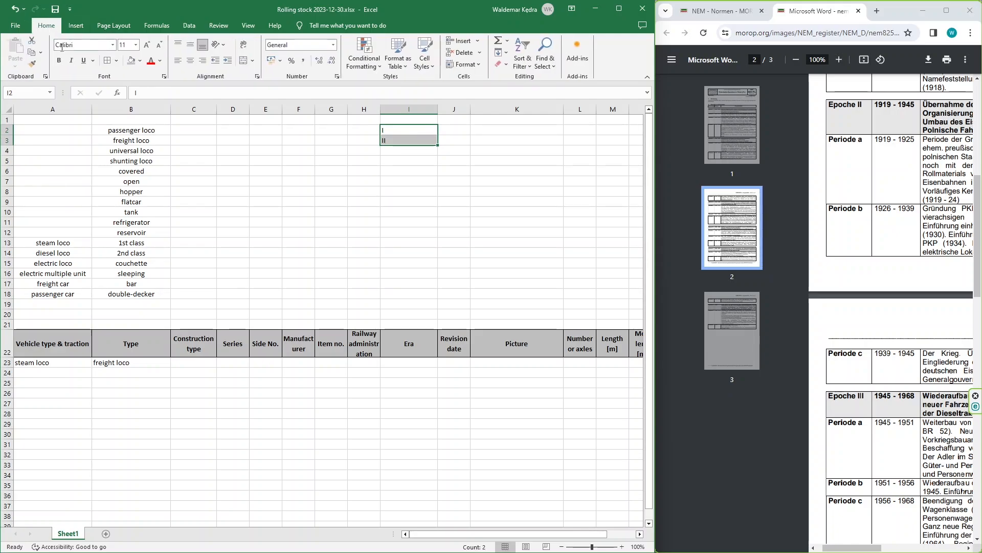
click(190, 60)
Enter III in cell I4 and IV in cell I8, leaving three blank rows between them.
click(404, 151)
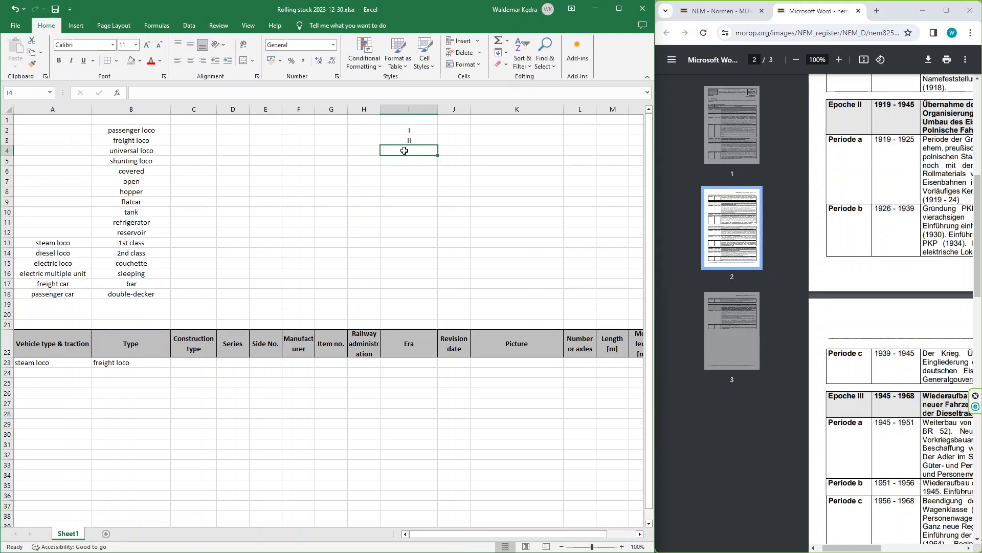
text(III)
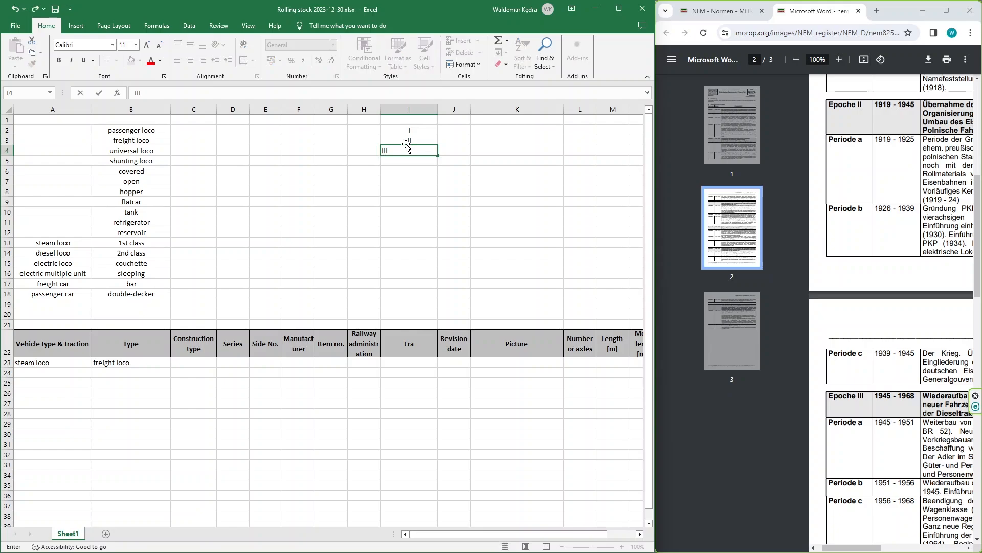
key(Return)
key(Return)
key(Return)
key(Return)
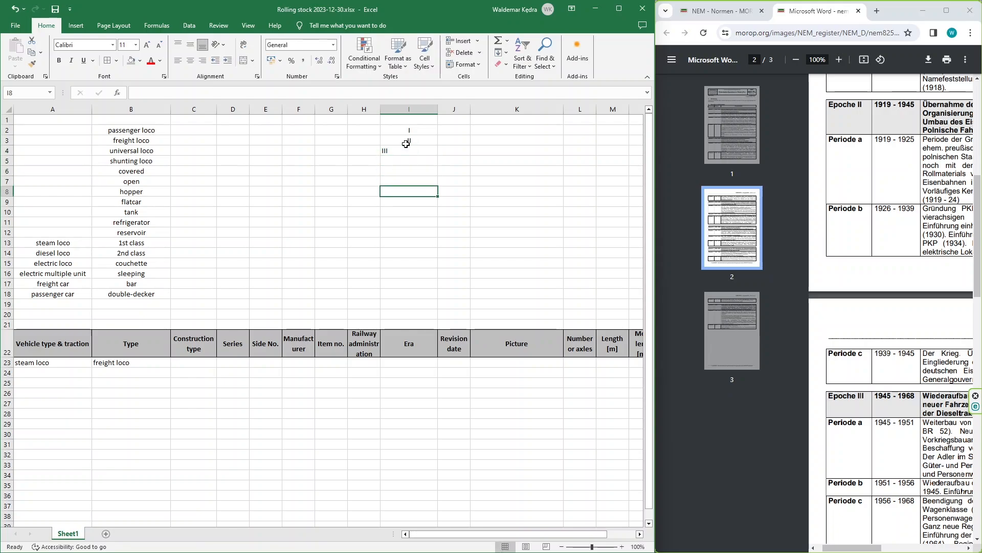
text(I)
key(Return)
key(Return)
key(Return)
key(Return)
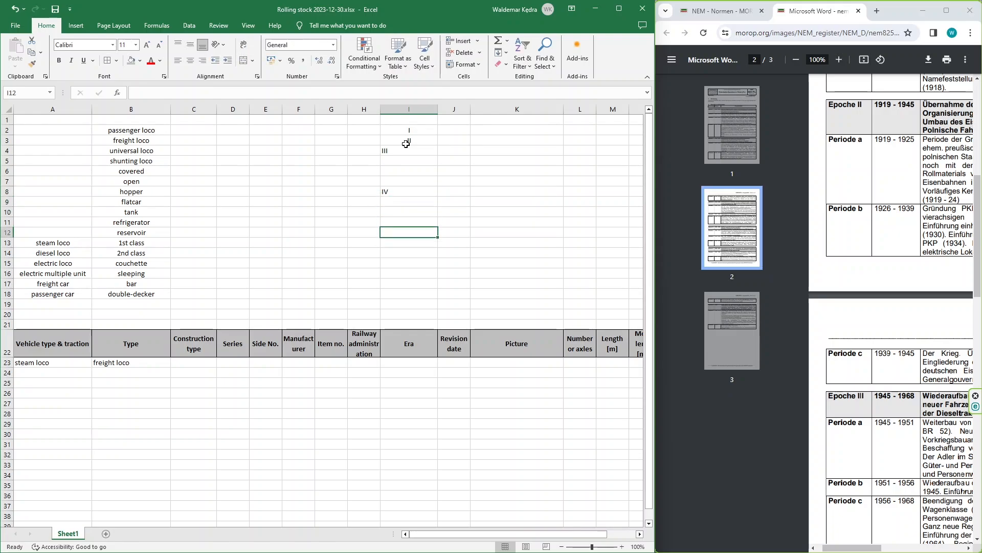
Enter V in cell I12 and VI in cell I16, and center the entries in I2:I16.
text(V)
key(Return)
key(Return)
key(Return)
key(Return)
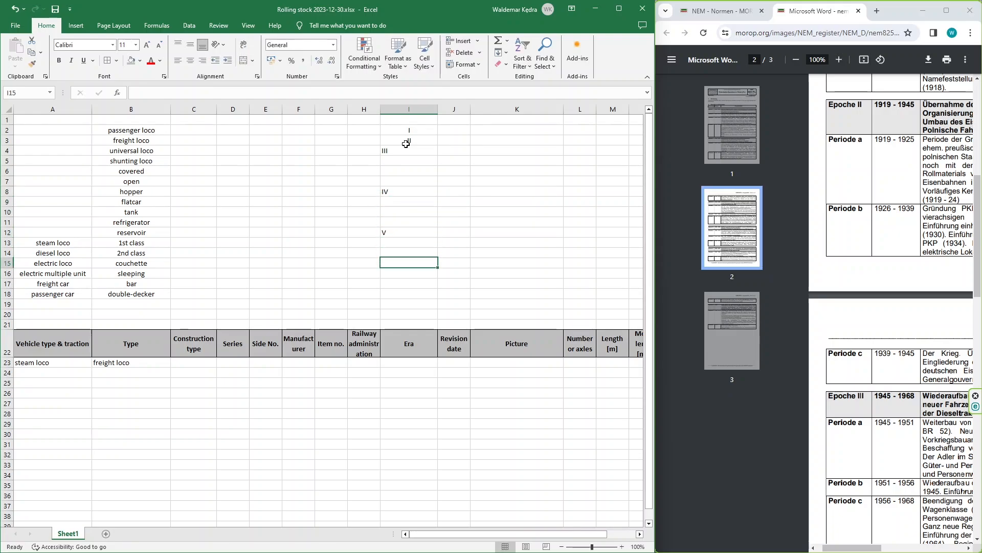
text(VI)
drag(407, 131, 408, 274)
click(190, 61)
Enter the sub-periods IIIa, IIIb and IIIc in cells I5 to I7.
click(406, 159)
text(IIIa)
key(Return)
text(IIIb)
key(Return)
text(IIIc)
key(Return)
Enter the sub-periods IVa, Ivb and Ivc in cells I9 to I11.
key(Return)
text(IVa)
key(ctrl+Return)
text('IVa)
key(Return)
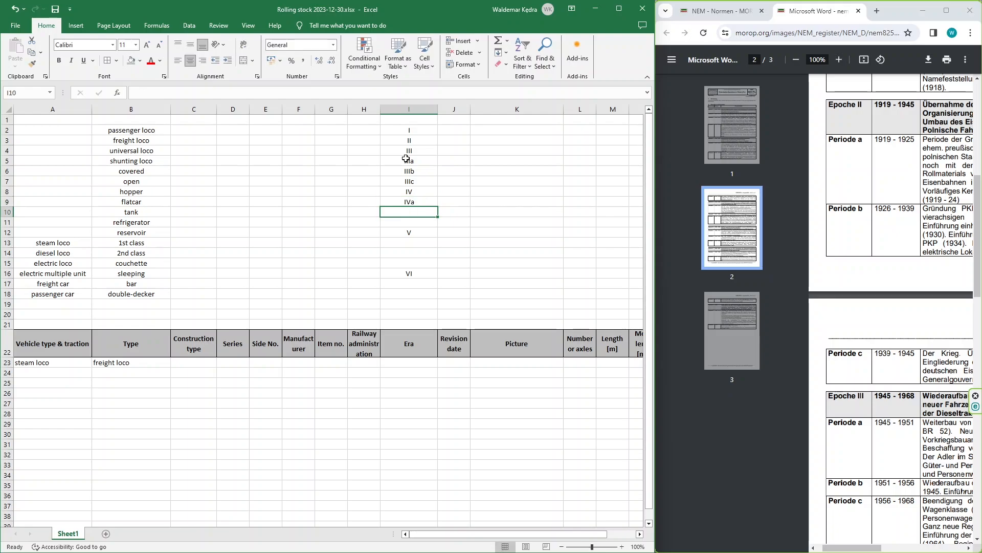
text(IVb)
key(Return)
key(Up)
text('IVb)
key(Return)
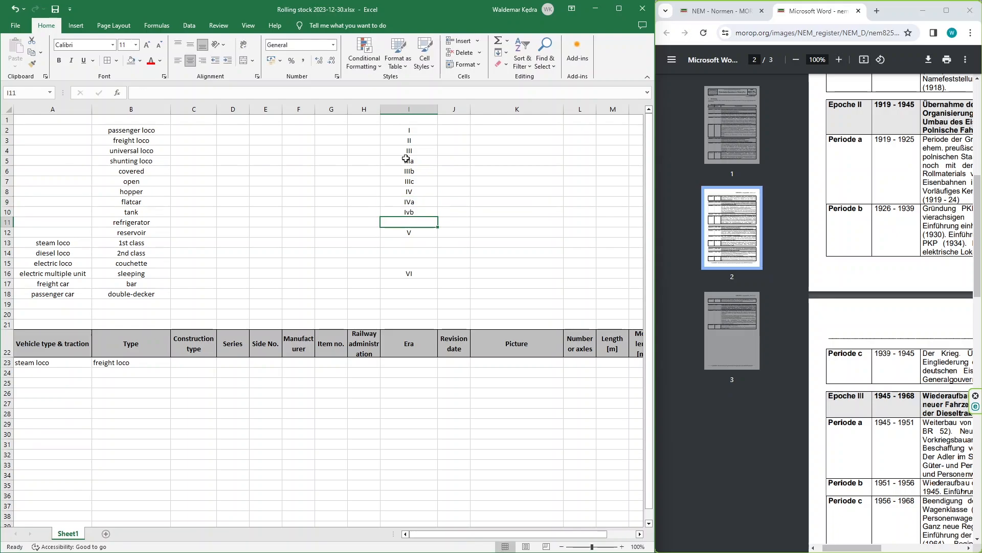
text(IVc)
key(Return)
Enter the sub-periods Va, Vb and Vc in cells I13 to I15, and go back up to cell I5.
key(Return)
text(Va)
key(Return)
text(Vb)
key(Return)
text(Vc)
key(Up)
key(Up)
key(Up)
key(Up)
key(Up)
key(Up)
key(Up)
key(Up)
key(Up)
key(Up)
Hide the page thumbnails of the NEM 825 PL document and place its window beside the worksheet.
click(946, 10)
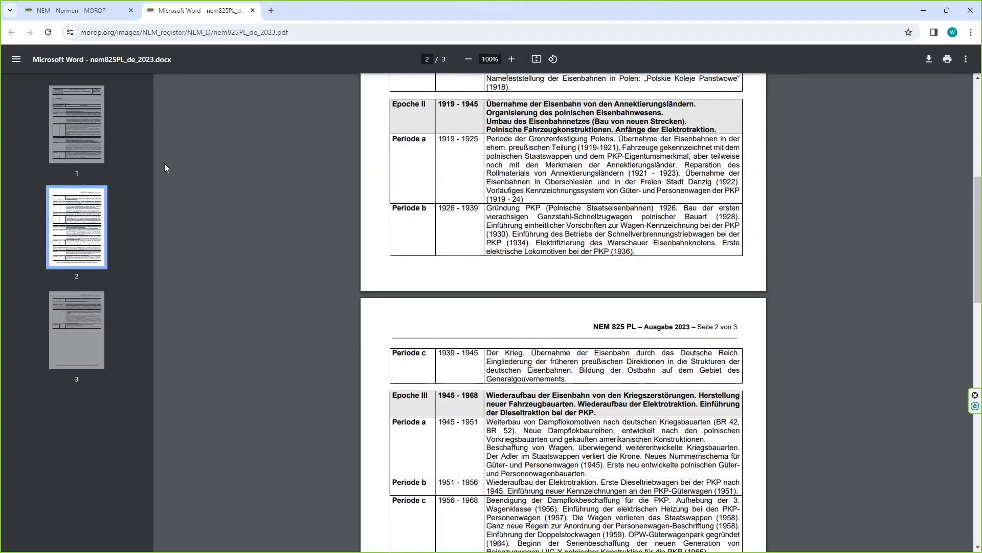
click(16, 59)
drag(701, 14, 422, 27)
scroll(761, 325, down, 4)
Append the year ranges (1945-1951), (1951-1956) and (1956-1968) to the entries IIIa, IIIb and IIIc.
click(152, 91)
text((1945-1951))
key(Return)
key(F2)
text((1951-1956))
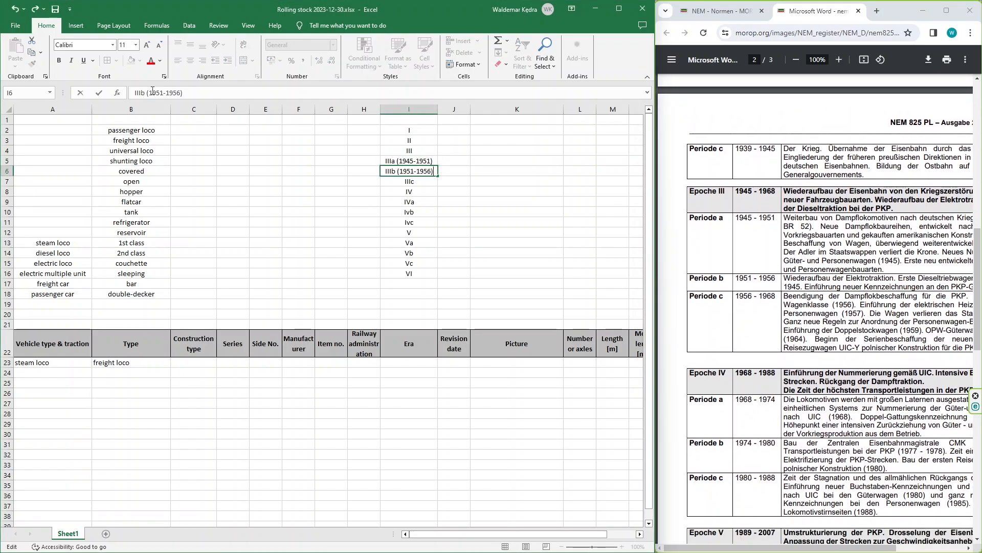
key(Return)
key(F2)
text((1956-1968))
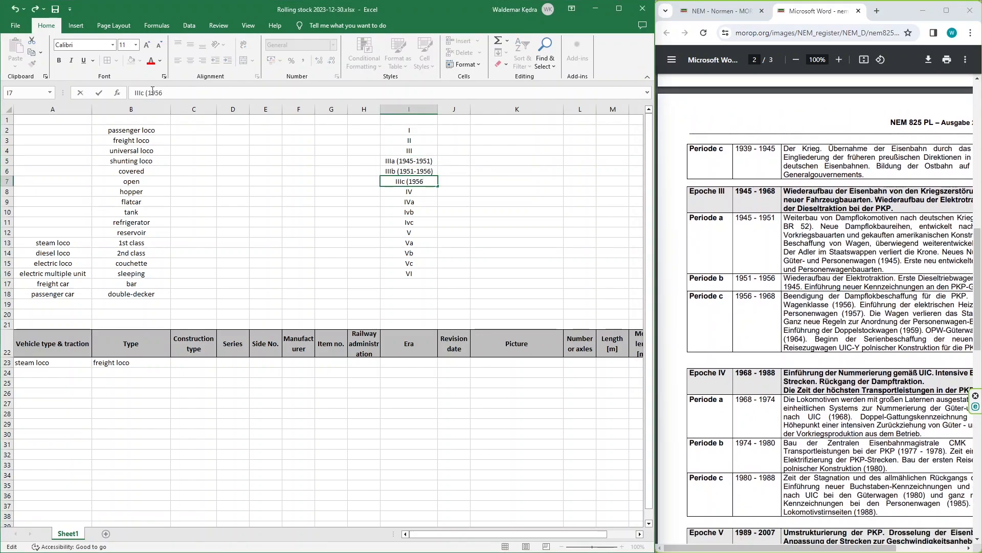
key(Return)
Append the year ranges (1968-1974), (1974-1980) and (1980-1988) to the three sub-periods of era IV.
key(Return)
scroll(761, 317, down, 3)
double_click(417, 202)
text((1968-1974))
key(Return)
key(F2)
text((1974-1980))
key(Return)
key(F2)
text((1980-1988))
key(Return)
Append the year ranges (1989-1994), (1995-2001) and (2002-2007) to the entries Va, Vb and Vc.
key(Return)
key(F2)
text((1989-1994))
key(Return)
key(F2)
text((1995-2001))
key(Return)
scroll(935, 264, down, 5)
key(F2)
text((2002-2007))
key(Return)
Check the year ranges of the periods from Epoche IV onward in the NEM 825 PL document, and close the browser.
click(935, 264)
scroll(935, 264, up, 8)
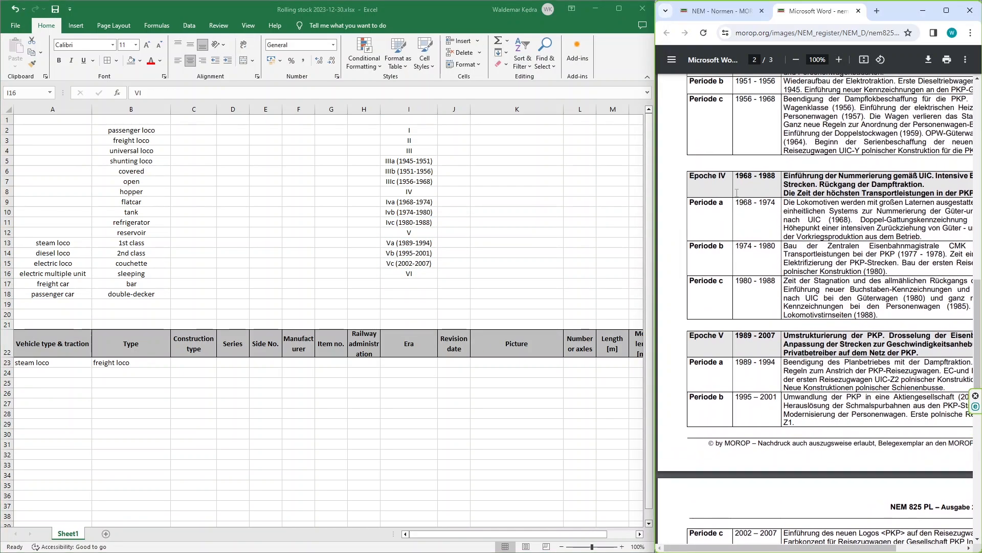
triple_click(749, 175)
triple_click(749, 235)
triple_click(749, 253)
triple_click(749, 356)
drag(740, 434, 776, 434)
scroll(772, 425, down, 3)
drag(740, 363, 775, 362)
drag(740, 397, 777, 398)
scroll(775, 397, down, 5)
click(971, 10)
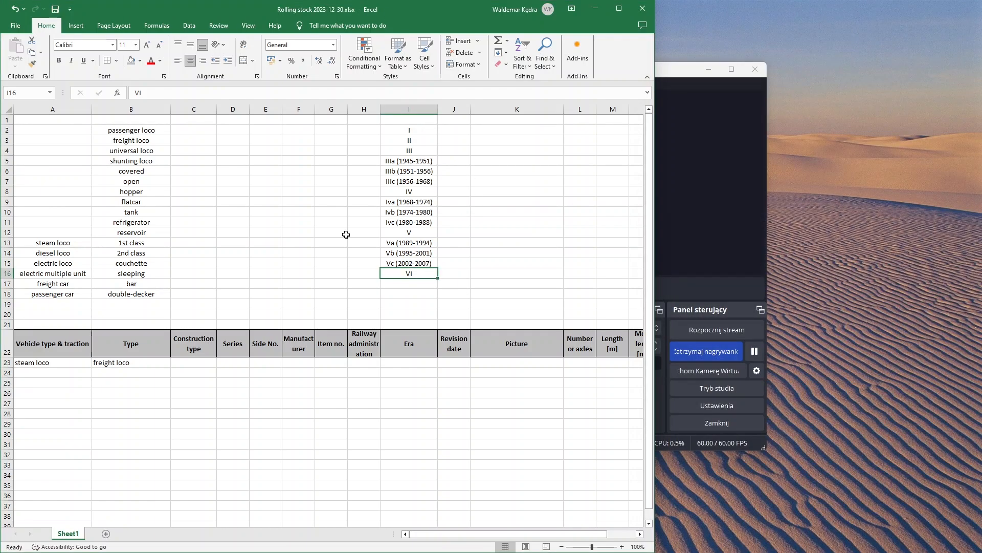
Move the era list from I2:I16 down to I4:I18 and maximize the workbook window.
drag(421, 130, 410, 273)
drag(420, 129, 416, 149)
click(400, 363)
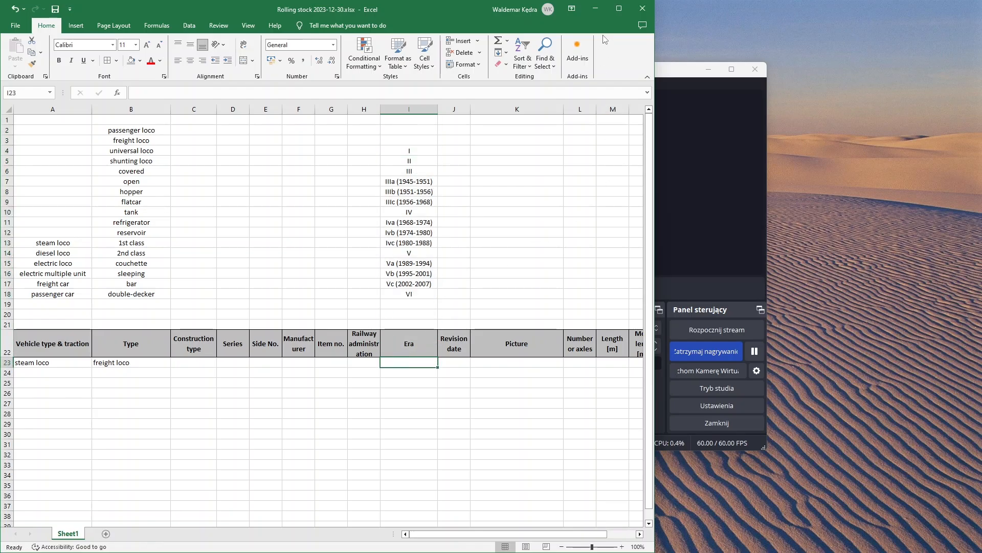
click(619, 8)
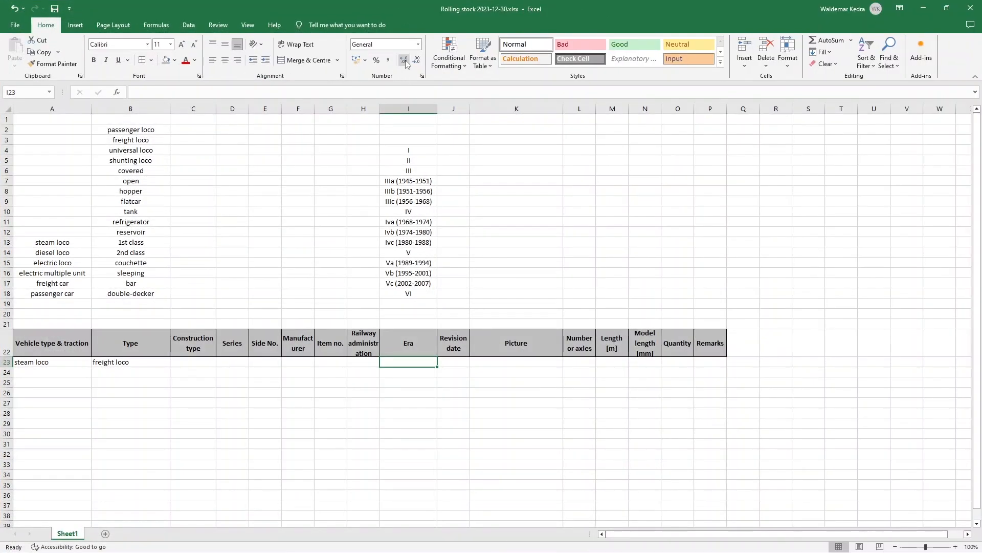
Set up List data validation for cell I23 under the Era header, with =$I$4:$I$19 as the source.
click(189, 25)
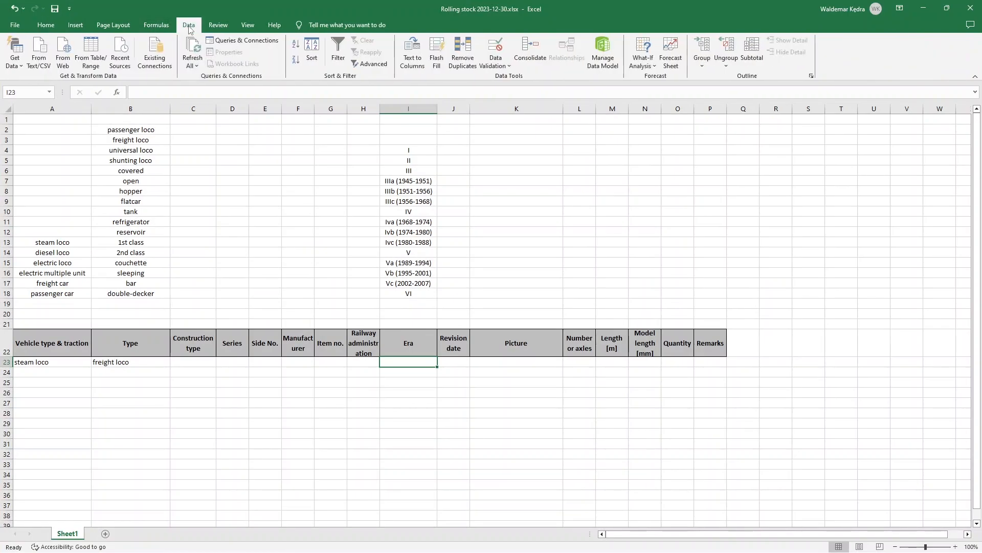
click(495, 63)
click(512, 78)
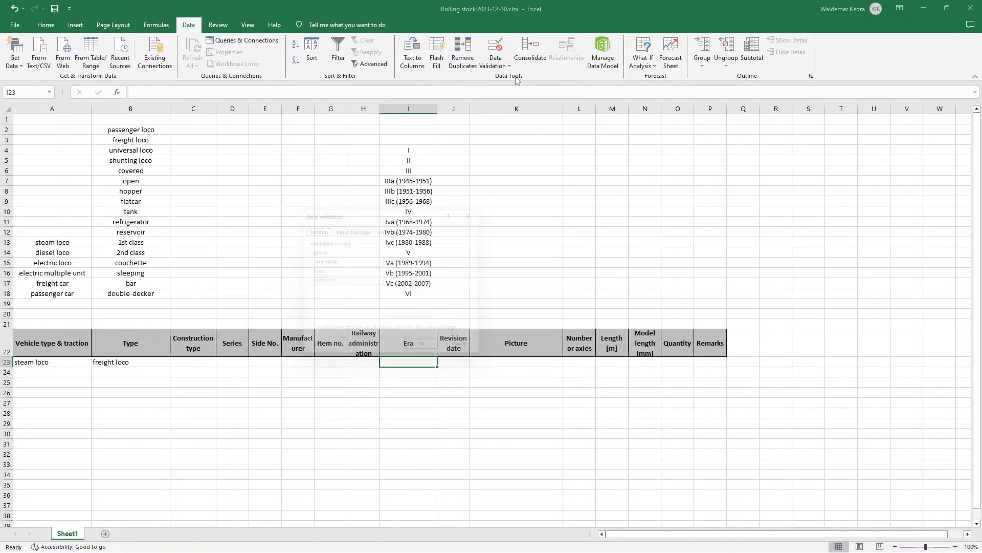
drag(395, 204, 589, 202)
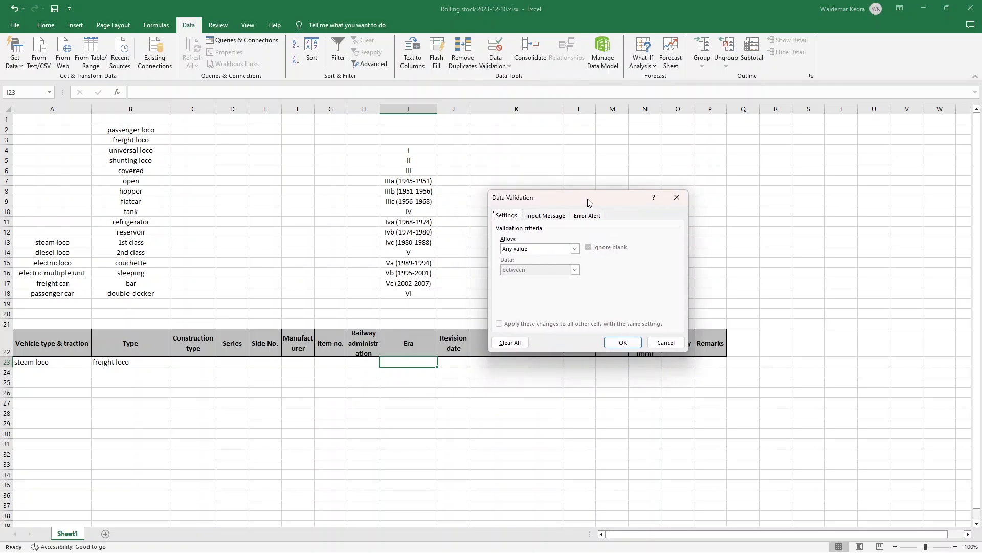
click(526, 249)
click(521, 281)
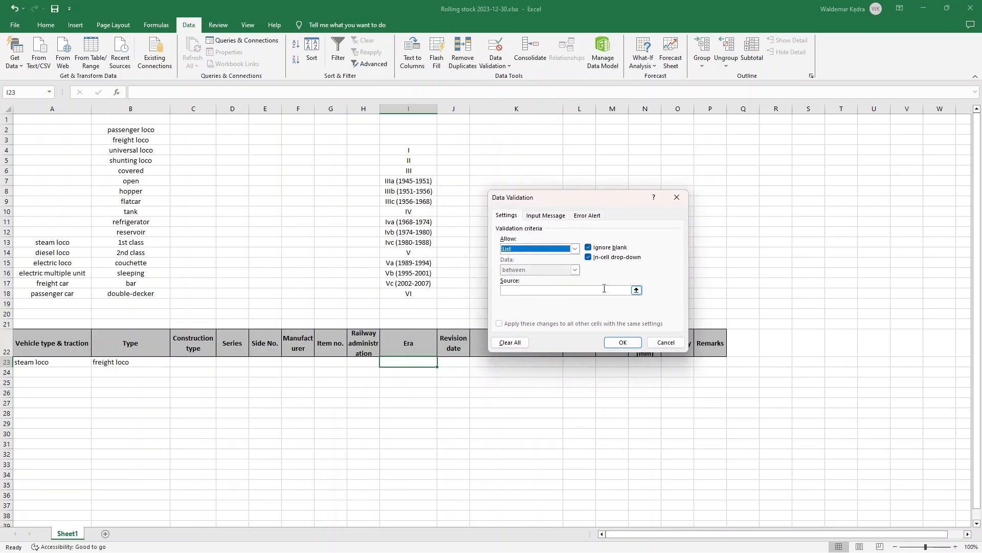
click(637, 291)
drag(413, 153, 408, 305)
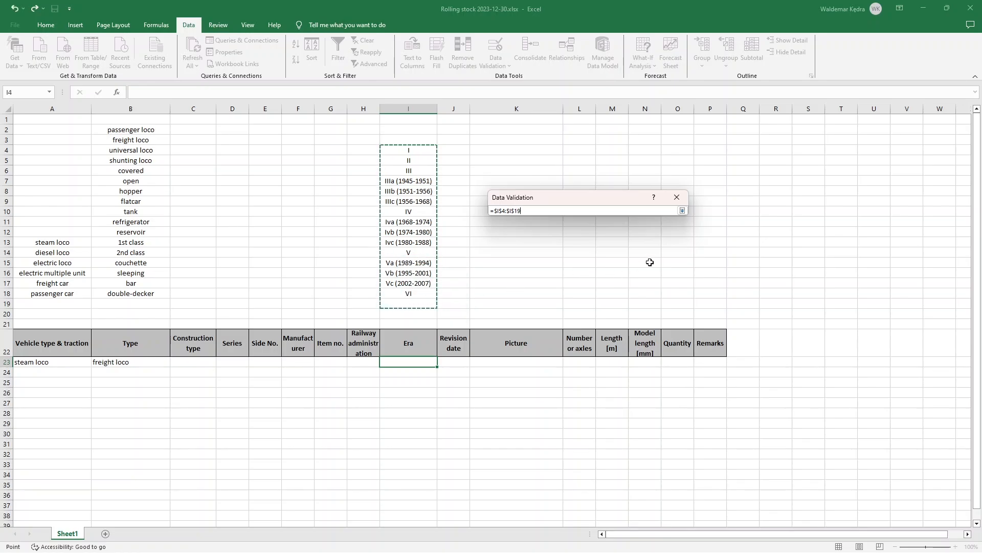
Set the Era cell I23's validation list source to =$I$4:$I$19 and apply the validation.
click(683, 210)
click(624, 342)
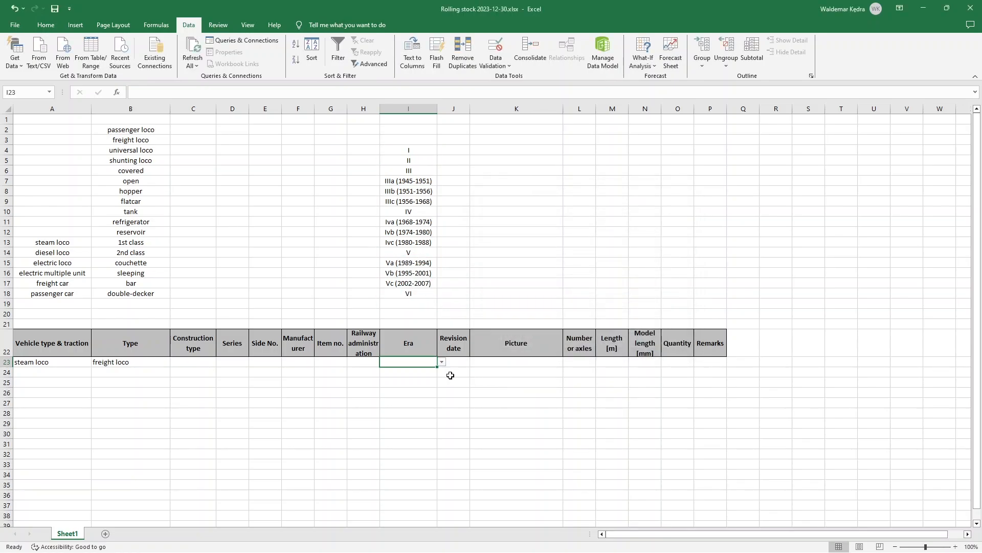
Choose IIIa (1945-1951) as the era in I23 and save the workbook.
click(441, 362)
mouse_move(442, 375)
mouse_down()
mouse_move(442, 402)
mouse_move(442, 392)
mouse_up()
click(424, 377)
click(55, 10)
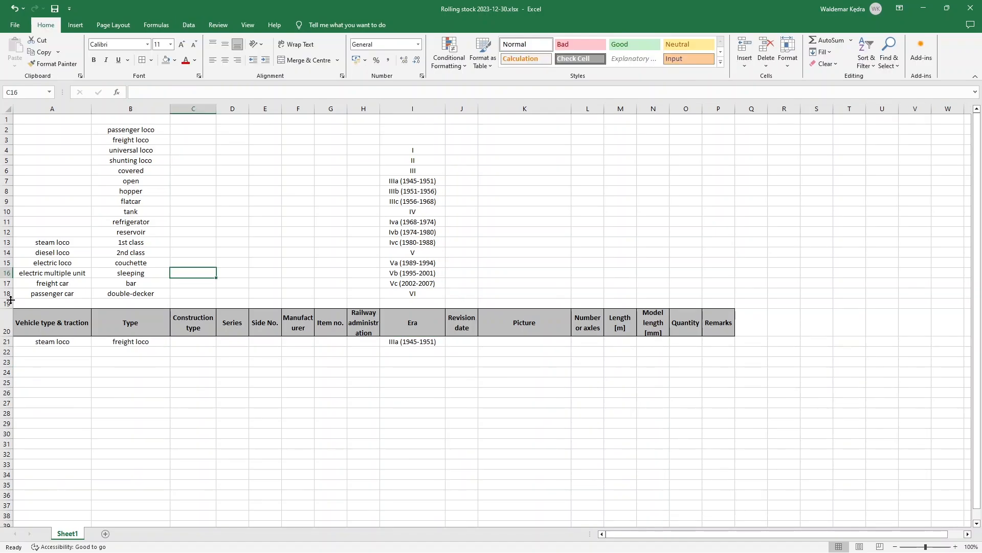
Hide rows 2 to 19, which hold the dropdown source lists above the table header.
drag(7, 304, 7, 129)
right_click(7, 129)
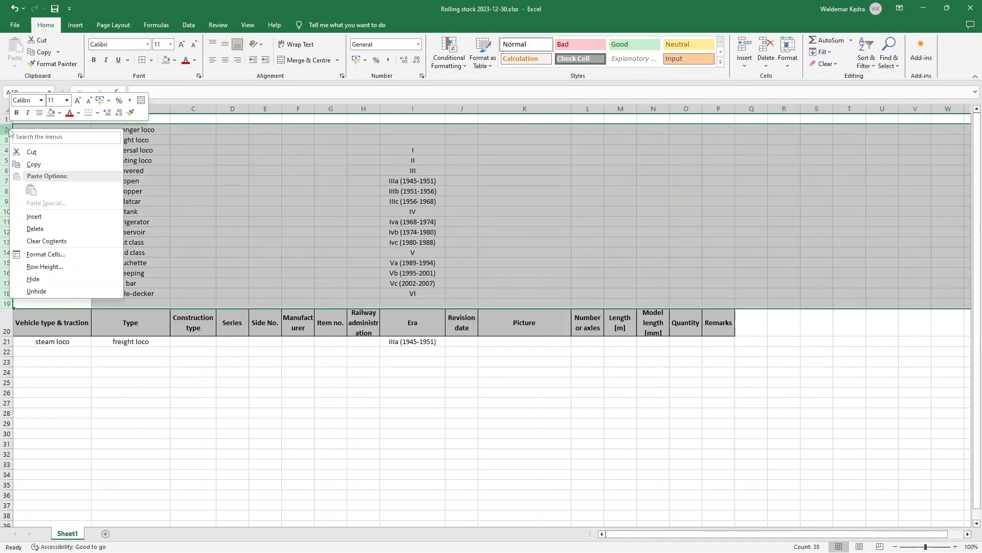
click(58, 281)
click(251, 297)
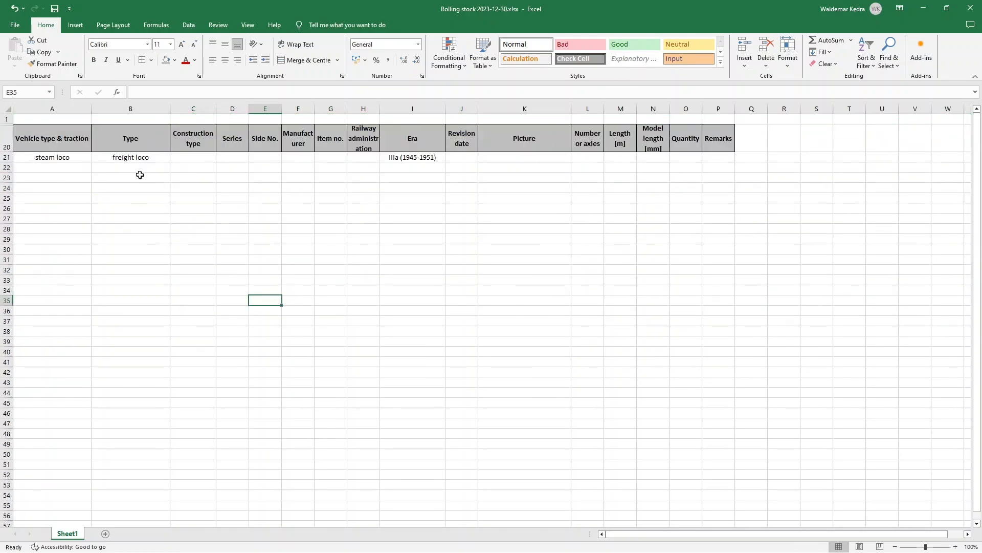
Unhide the source list rows between row 1 and the header row 20.
mouse_move(6, 120)
mouse_down()
mouse_move(7, 156)
mouse_move(3, 131)
mouse_up()
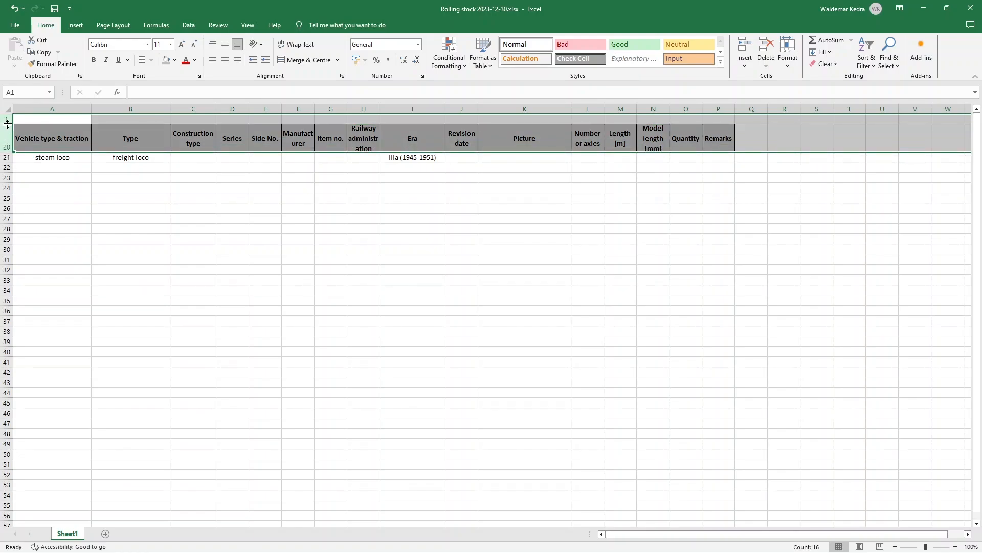
right_click(5, 132)
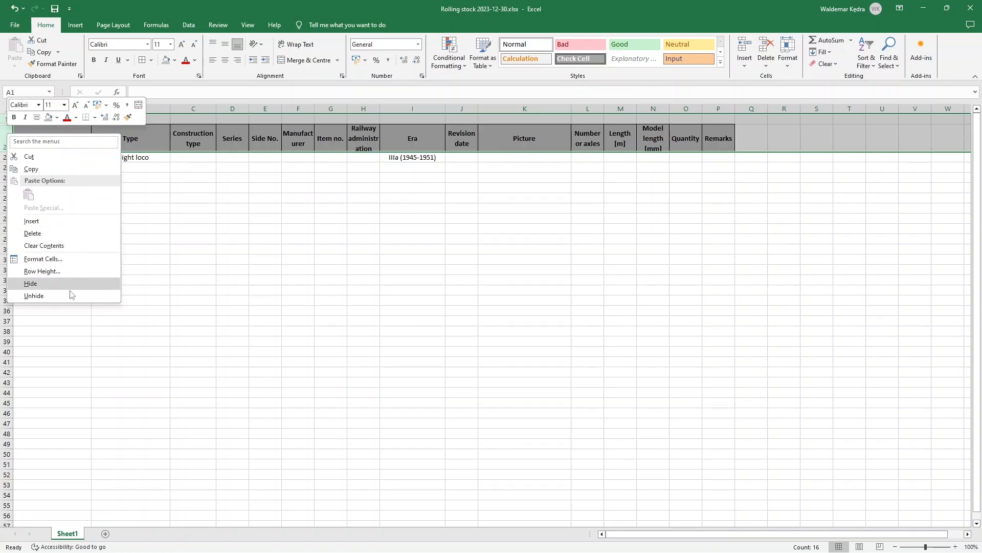
click(31, 296)
click(191, 133)
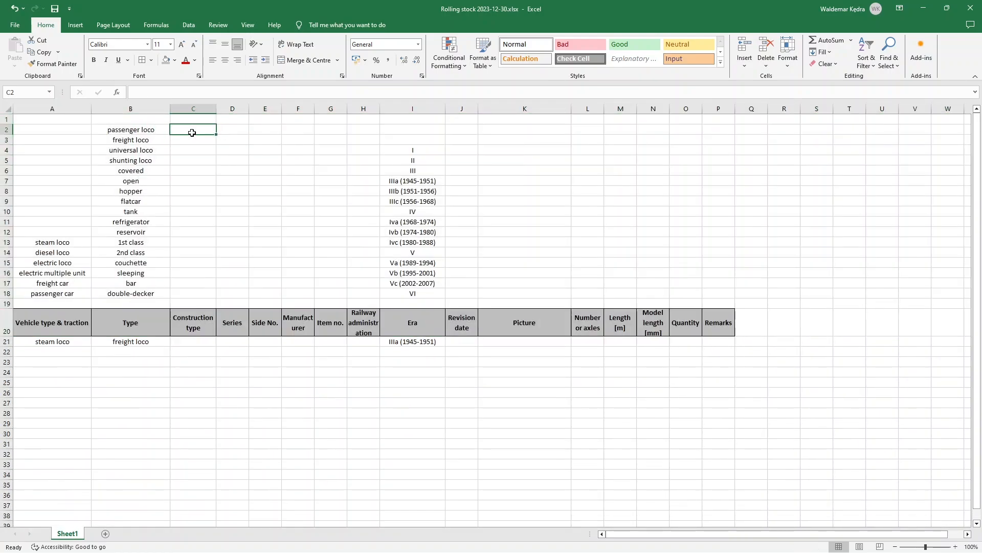
Hide the source list rows 2 to 19 again so the table header follows row 1.
drag(6, 129, 7, 283)
click(56, 120)
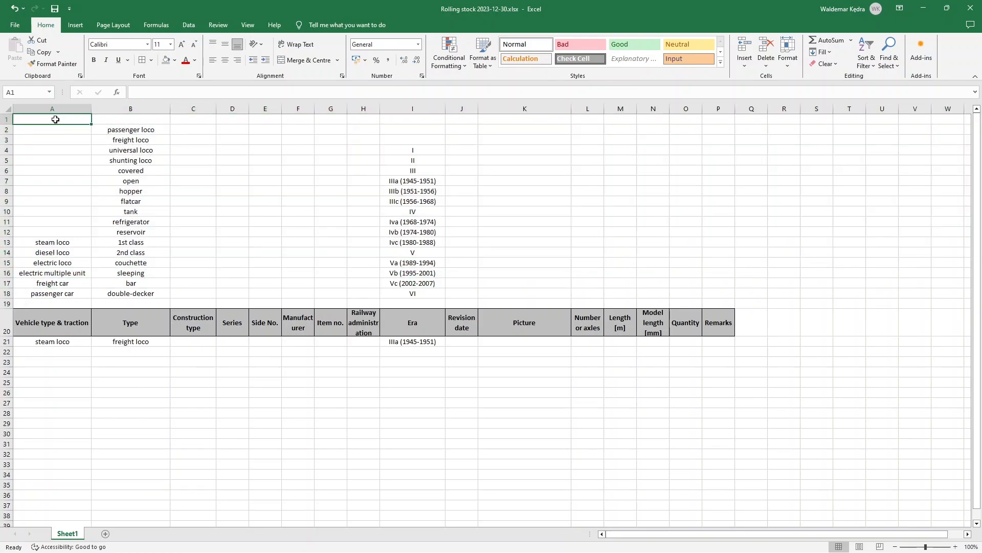
drag(6, 129, 2, 304)
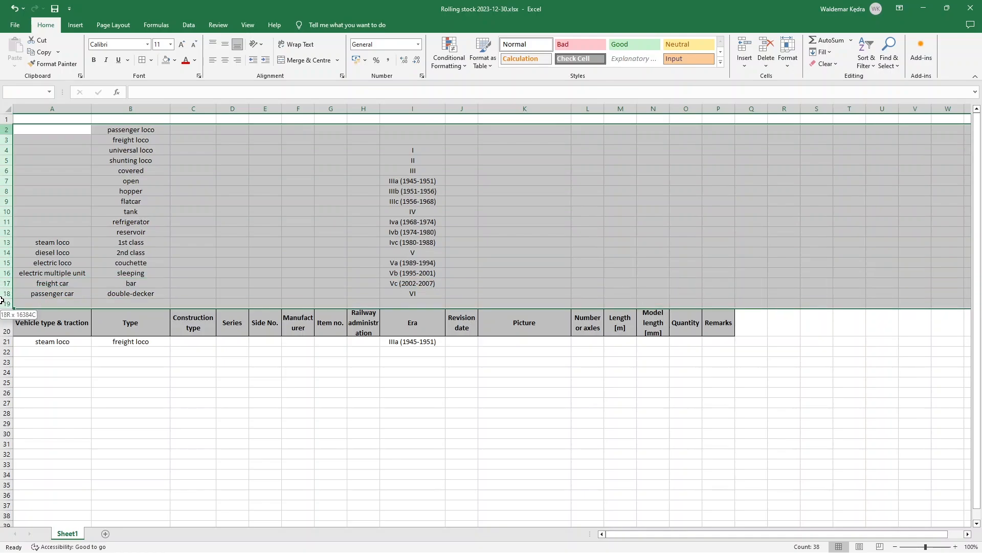
right_click(5, 203)
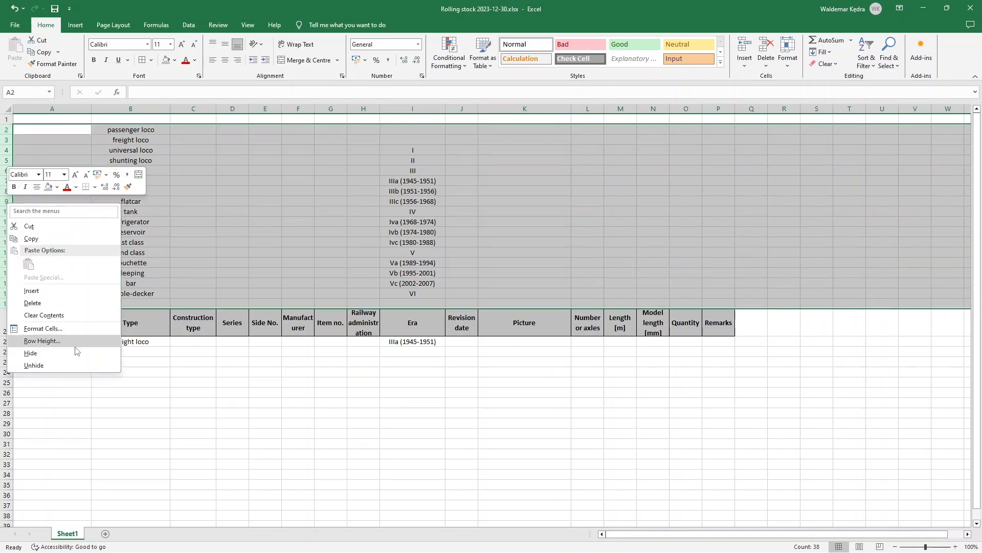
click(55, 354)
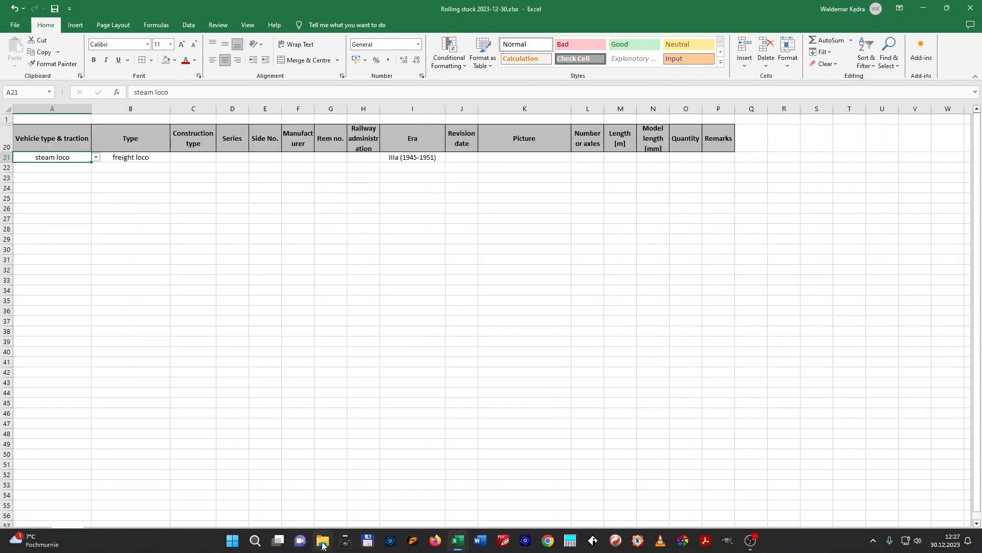
Switch to File Explorer and open the photo IMG_4932.jpg from the boxes folder.
click(323, 540)
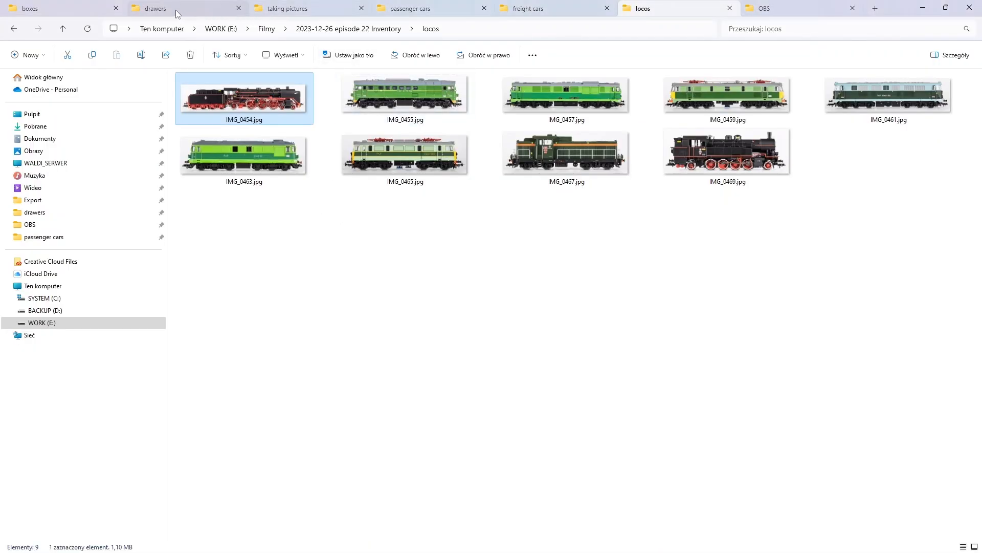
click(51, 14)
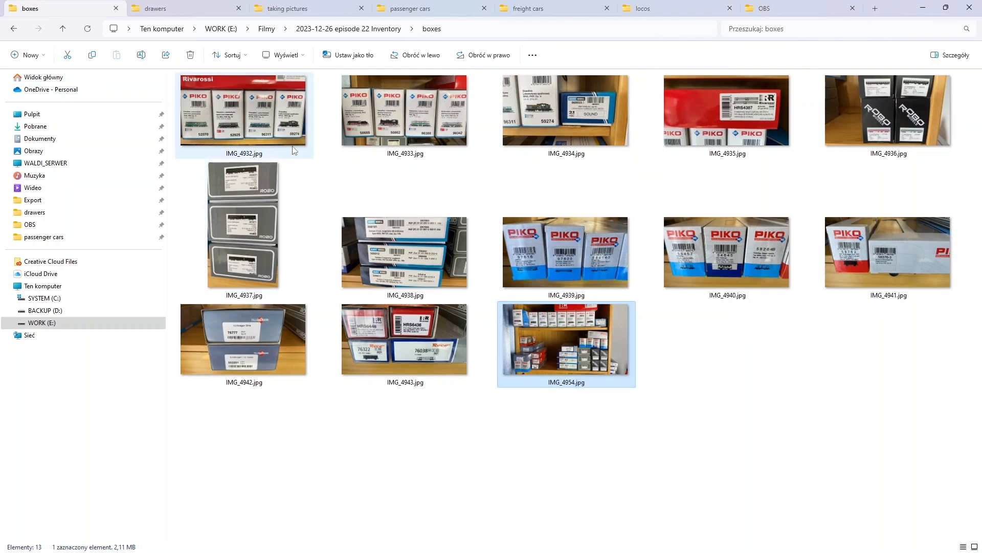
double_click(285, 121)
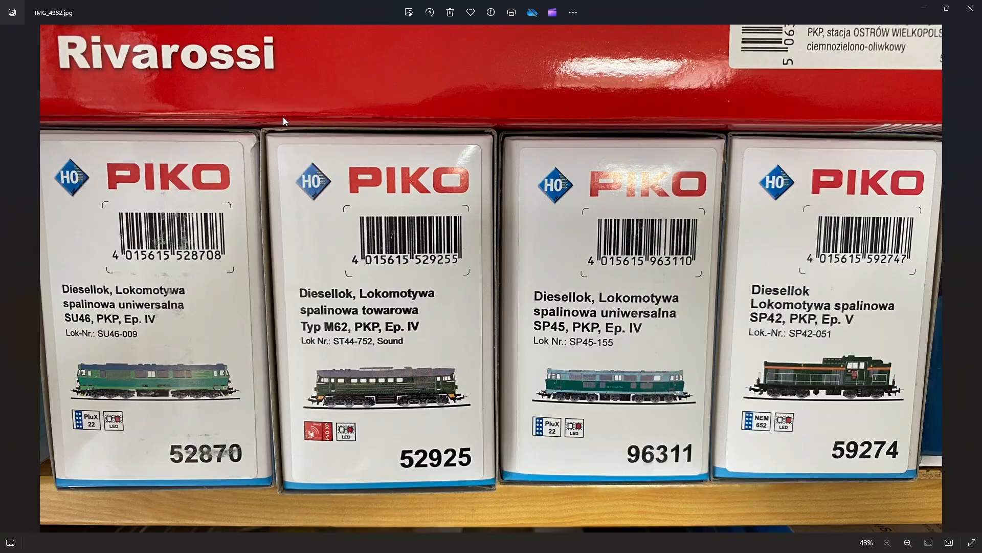
Arrange the Excel workbook and the Photos window with IMG_4932.jpg side by side.
double_click(622, 8)
click(926, 6)
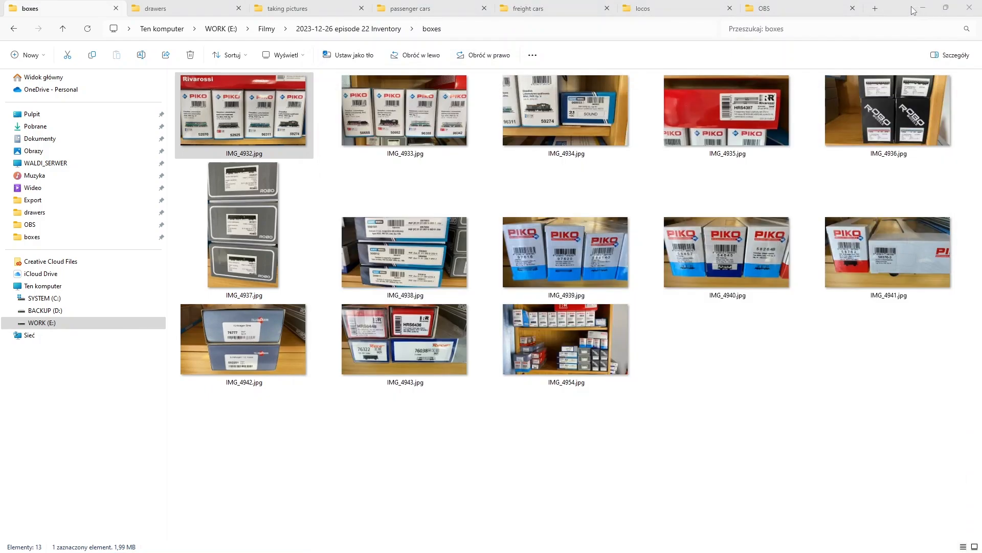
drag(496, 110, 425, 30)
click(420, 216)
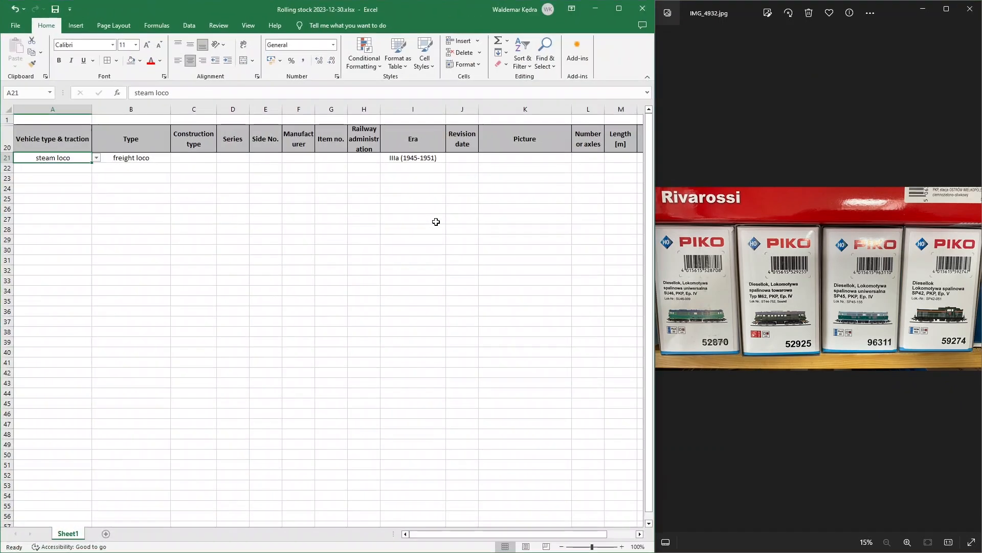
Enlarge IMG_4932.jpg to 33% and frame the PIKO SP42 box label to examine its locomotive details.
click(908, 542)
click(972, 279)
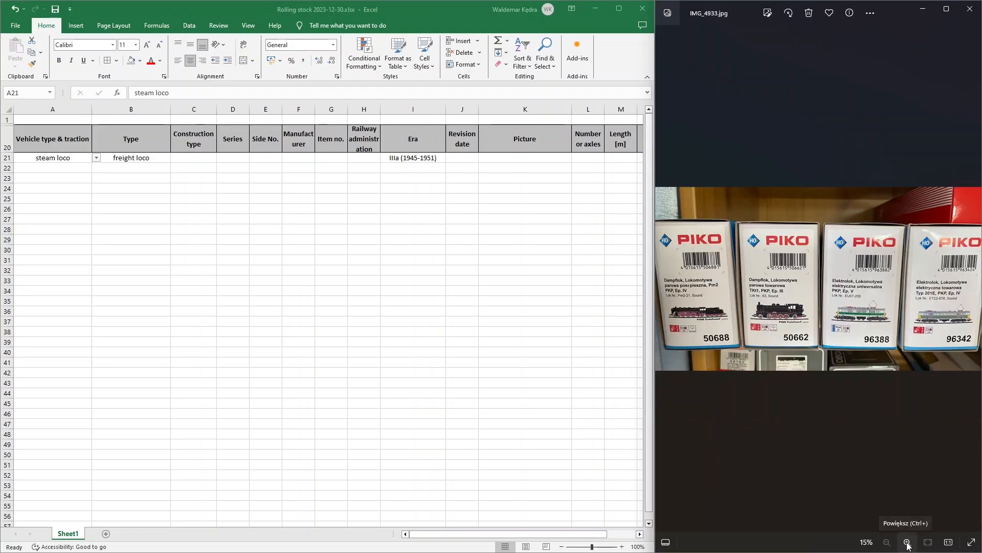
click(666, 542)
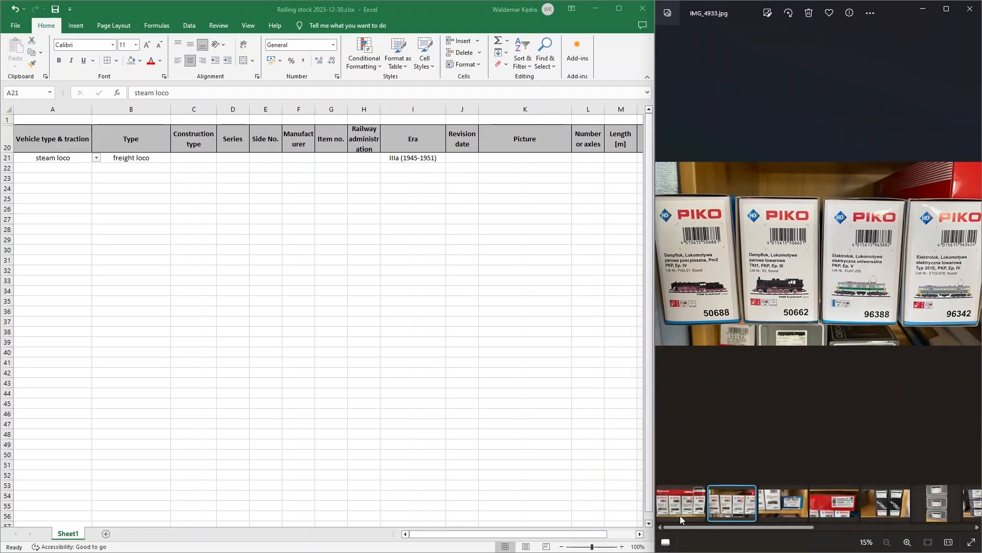
click(680, 513)
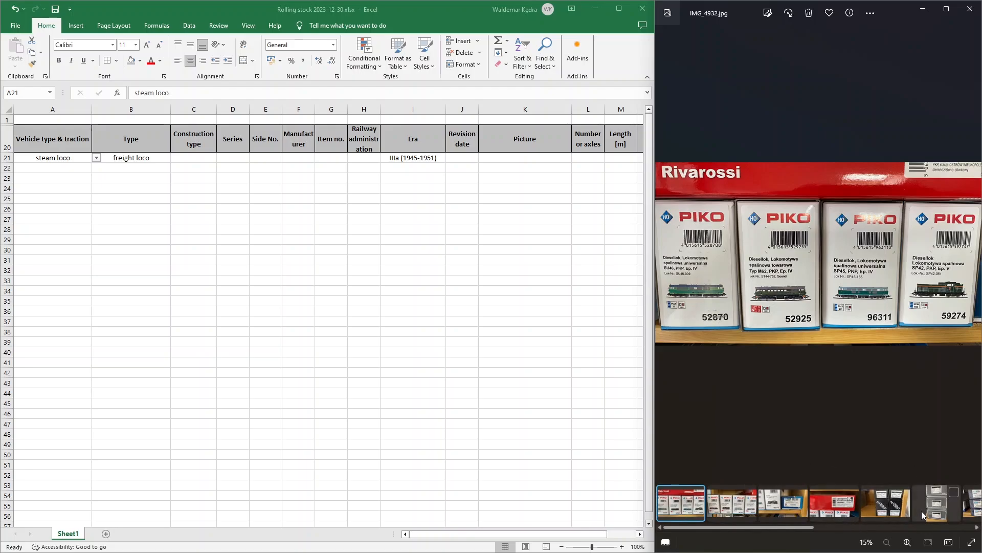
click(908, 543)
click(908, 543)
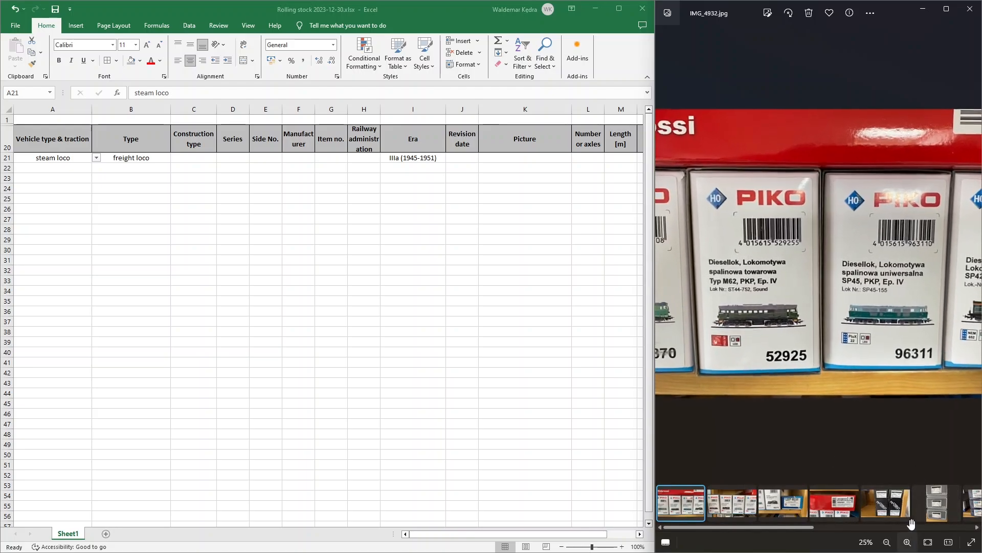
drag(884, 333, 775, 335)
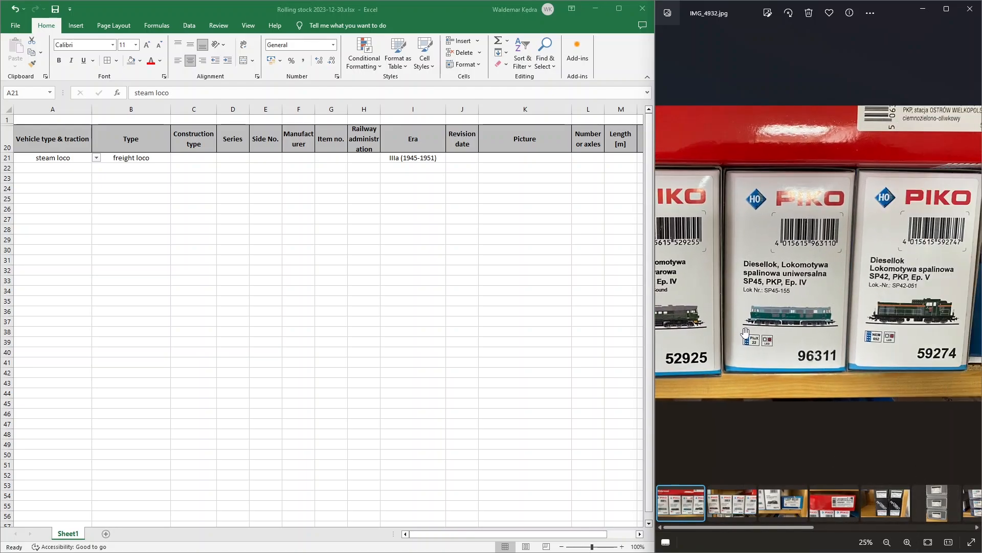
click(908, 543)
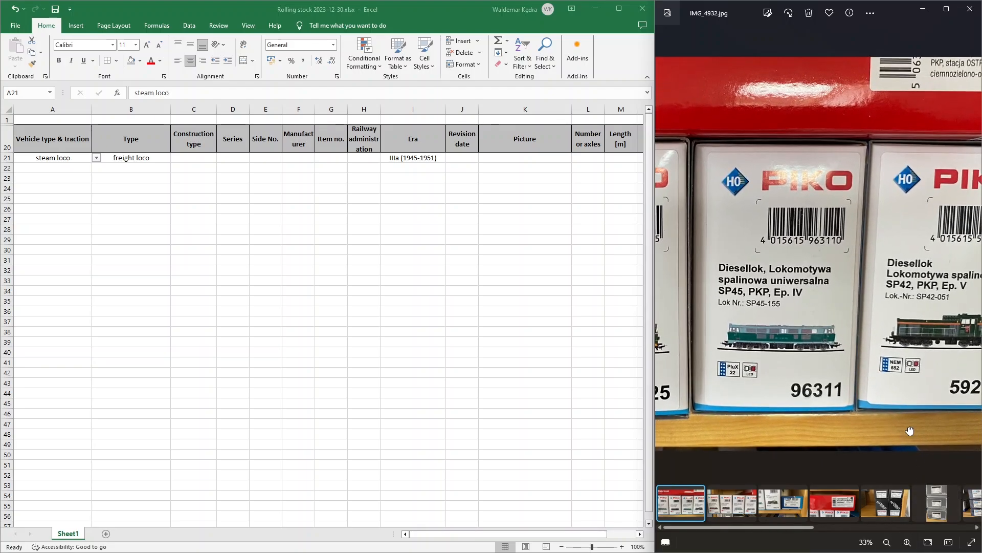
drag(912, 430, 804, 433)
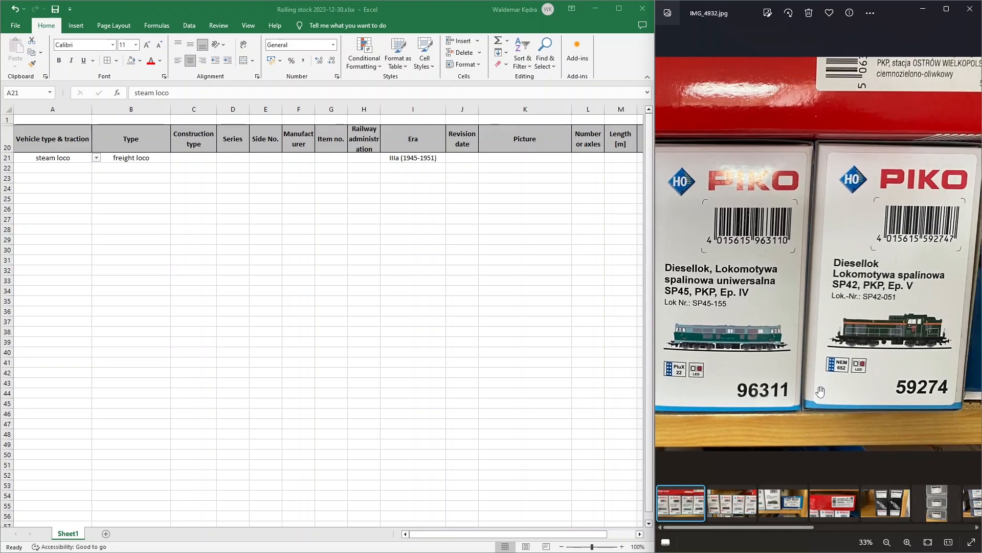
Set row 21's vehicle type to diesel loco and its type to passenger loco.
click(95, 160)
click(97, 160)
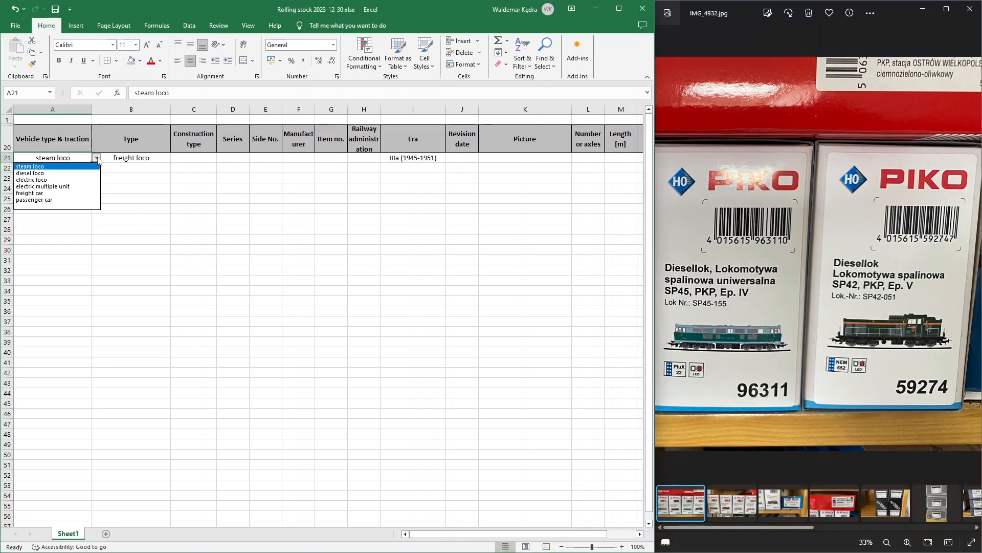
click(45, 174)
click(145, 158)
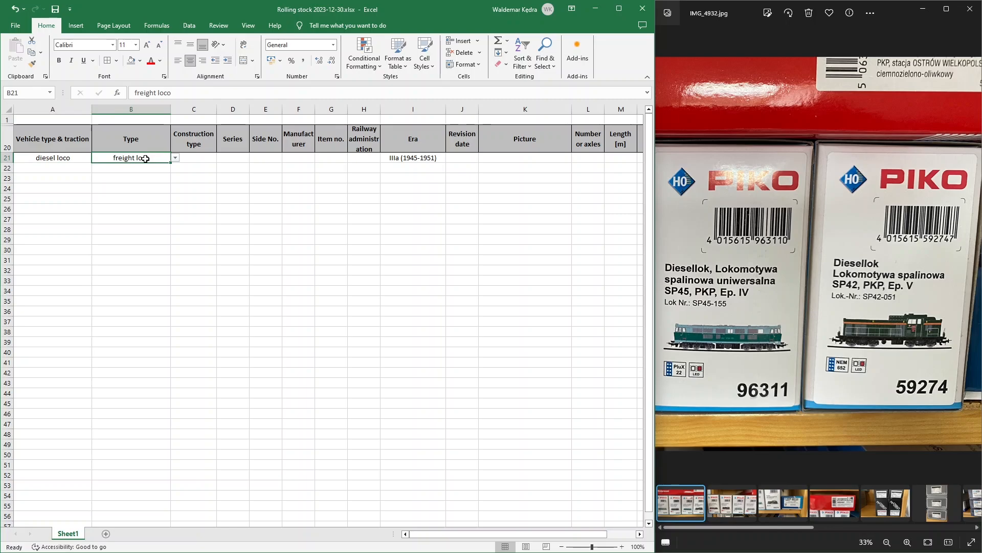
click(175, 159)
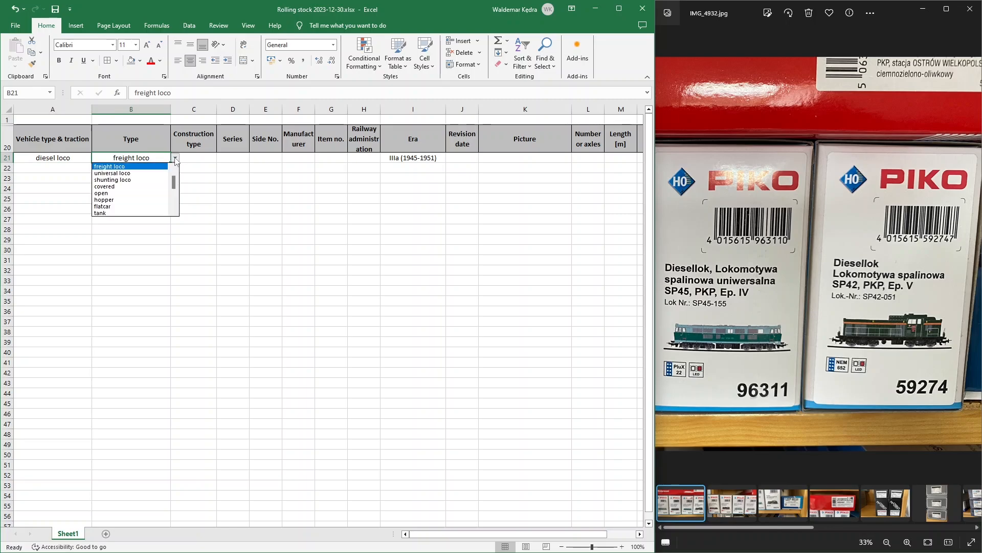
scroll(174, 170, up, 2)
click(136, 166)
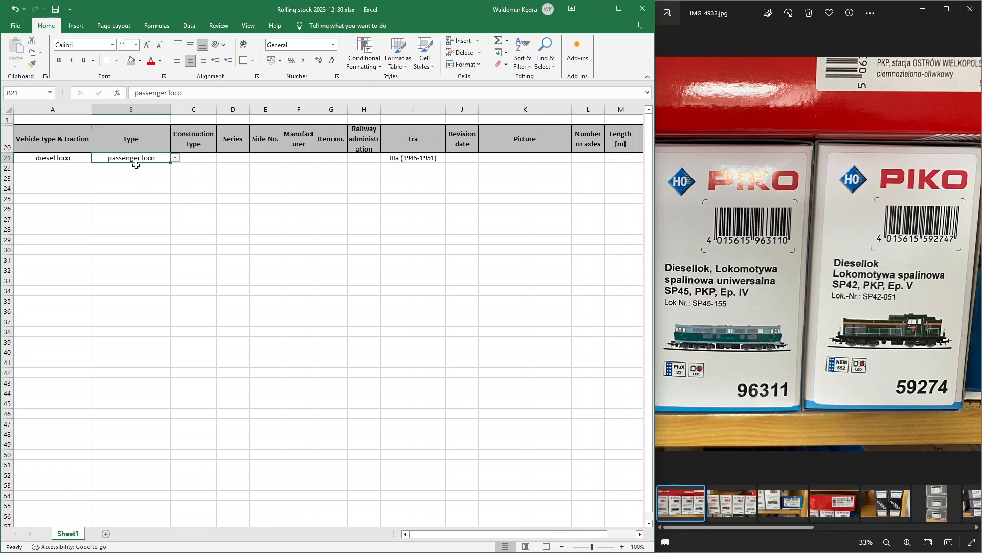
Widen the Series column and enter SP42 as the series in row 21.
click(195, 158)
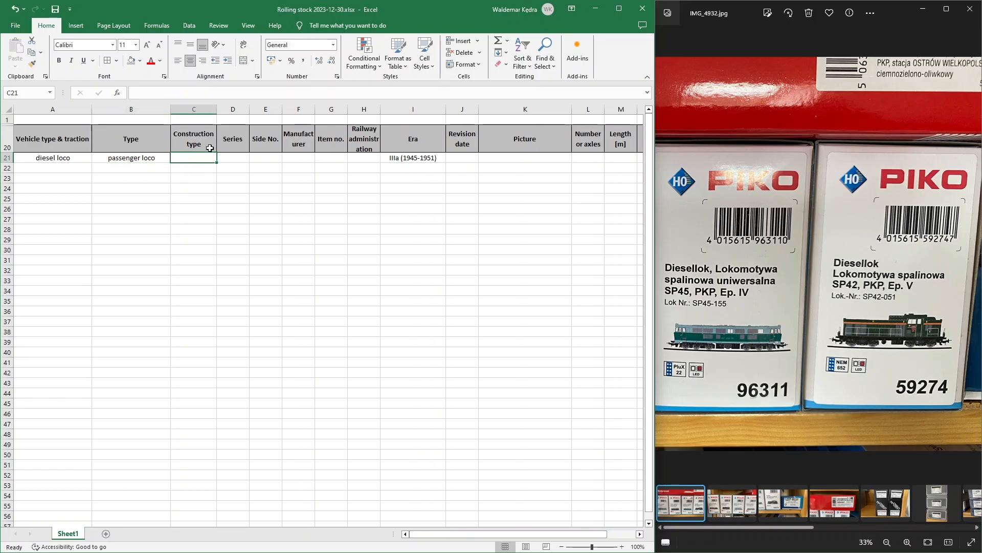
drag(248, 112, 266, 111)
click(235, 158)
text(SP42)
key(Tab)
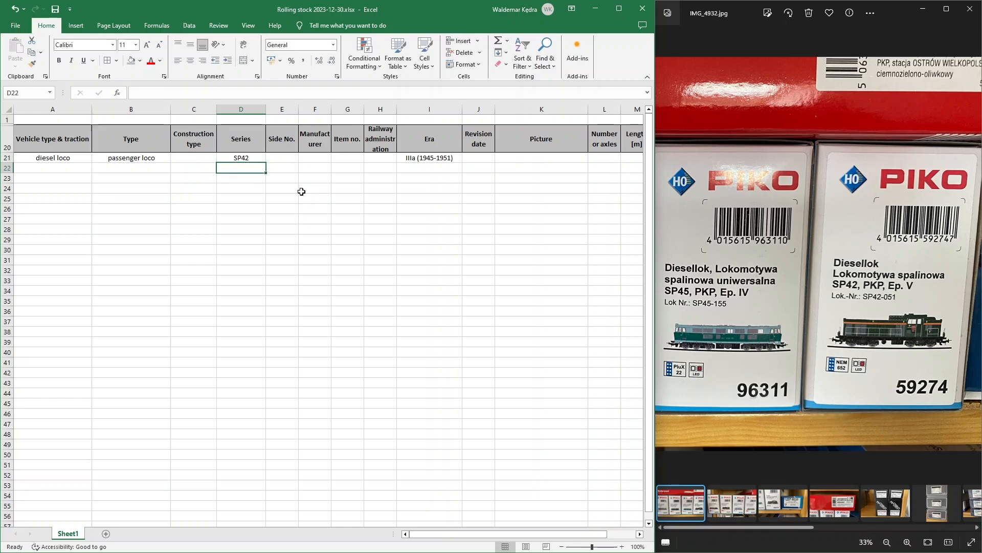
Enter 51 as the side number and PIKO as the manufacturer in row 21.
text(51)
key(Tab)
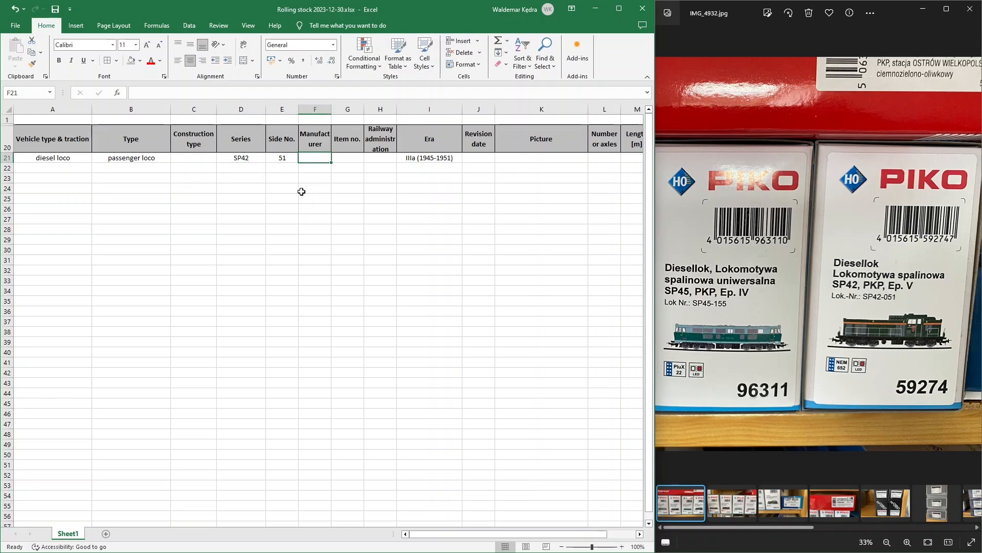
text(PIKO)
key(Tab)
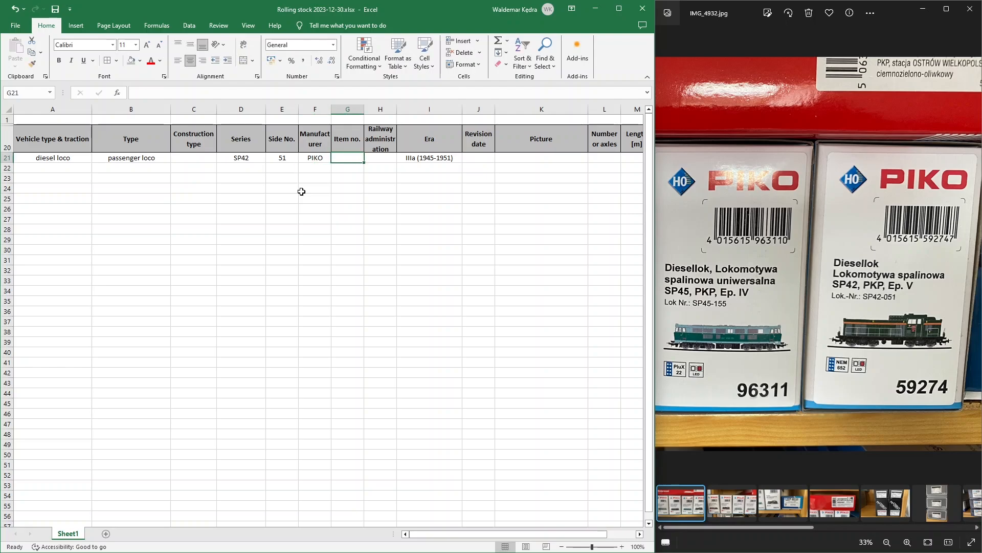
Enter 59274 as the item number and PKP as the railway administration in row 21.
text(59)
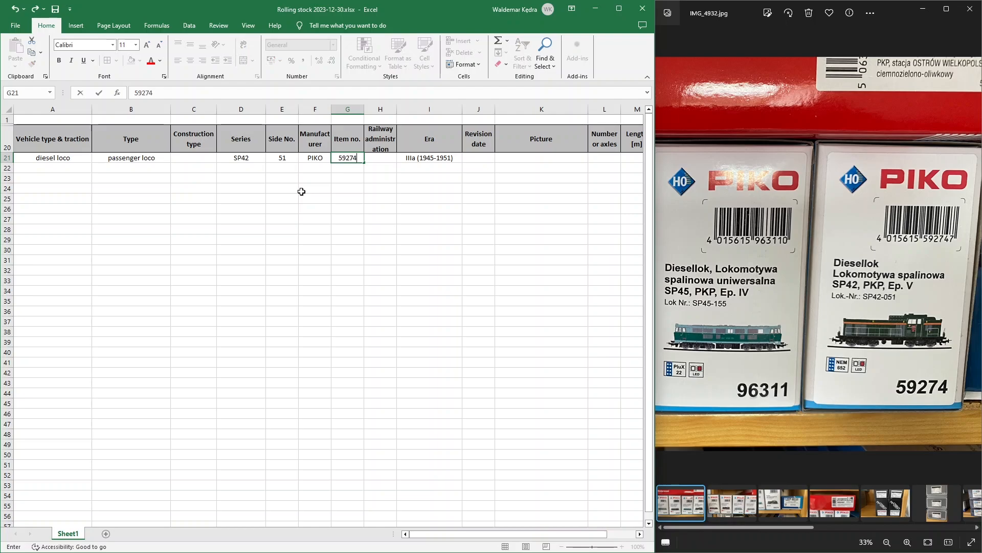
text(274)
key(Return)
key(Up)
key(Right)
text(PKP)
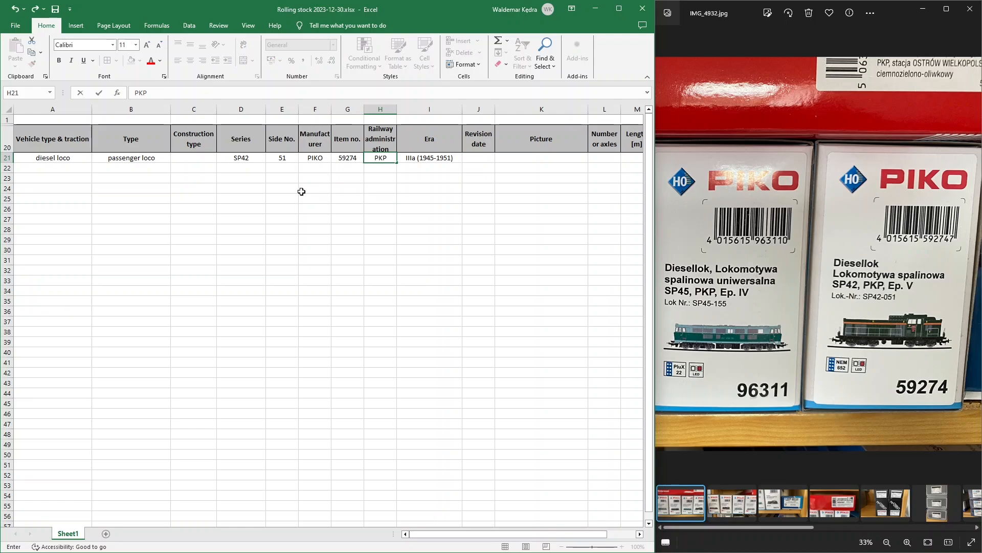
key(Return)
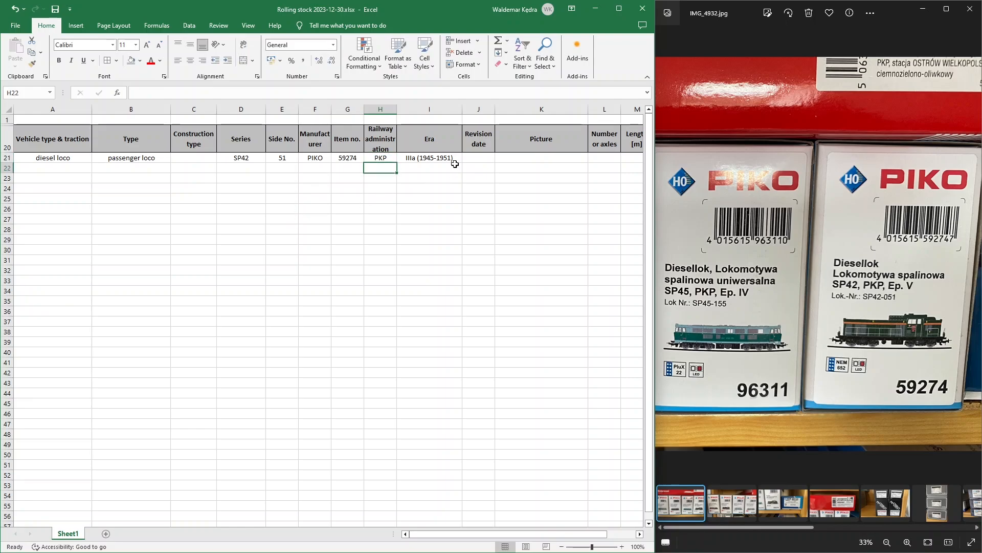
Widen the Revision date column and set row 21's era to V.
click(437, 158)
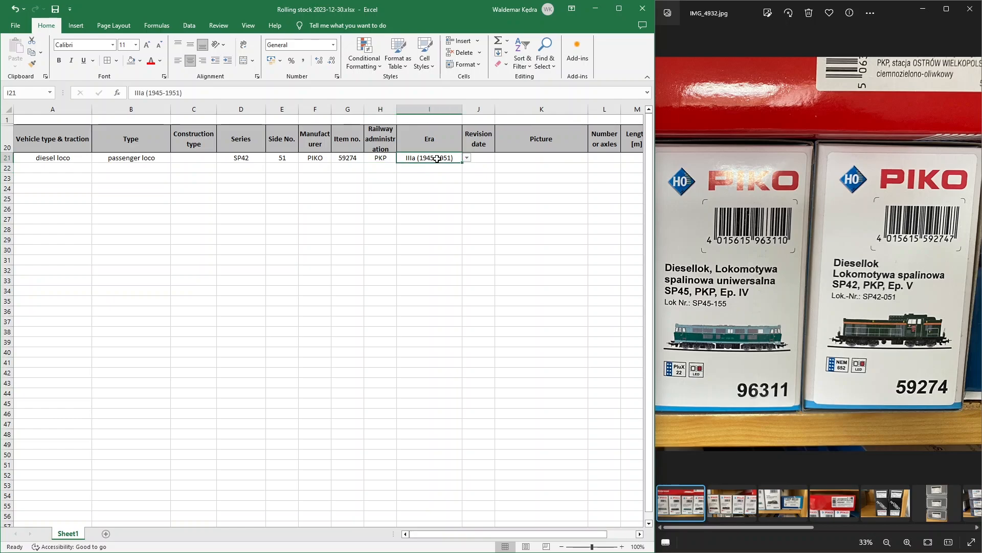
drag(495, 109, 509, 112)
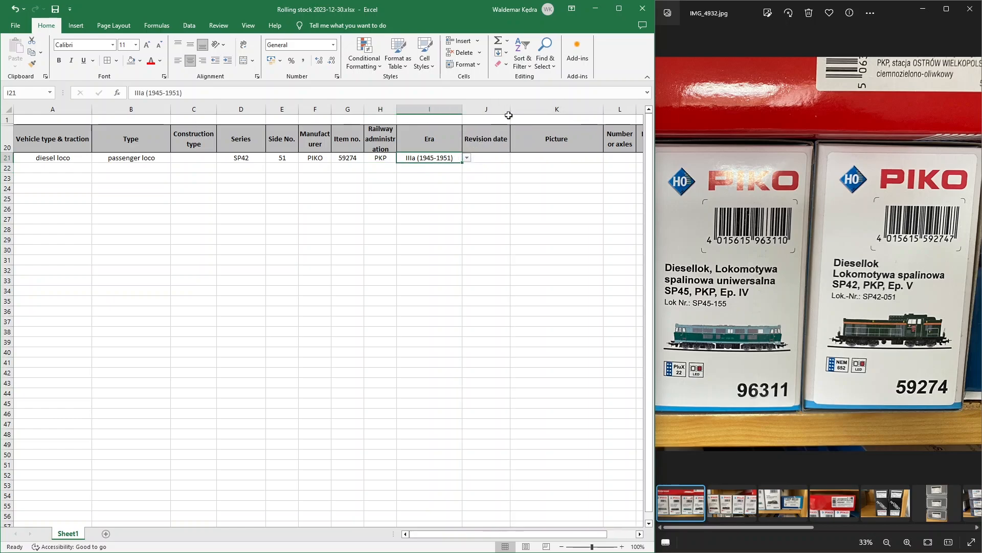
click(467, 157)
click(409, 212)
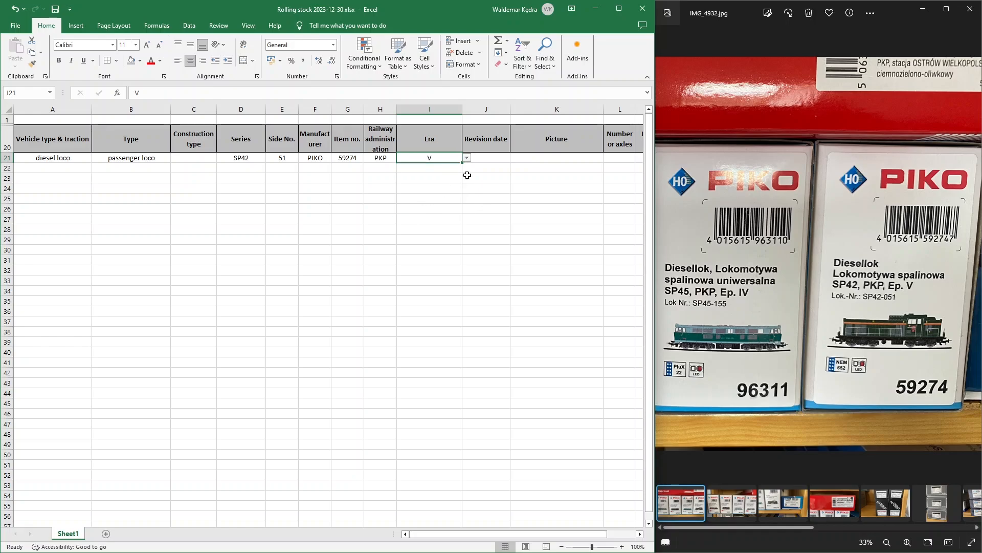
Close the box label photo, open IMG_0467.jpg from the locos folder, and place it beside the worksheet.
click(492, 157)
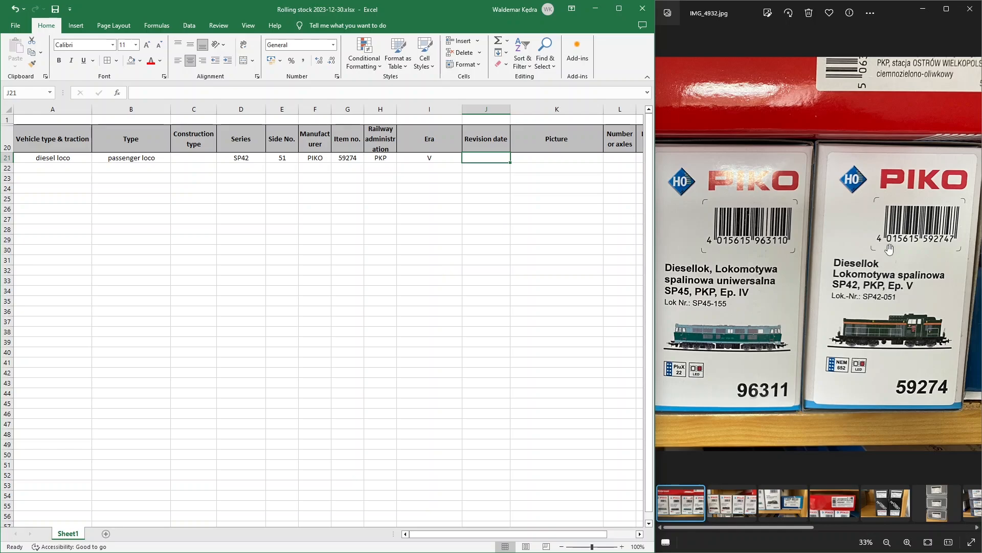
click(971, 13)
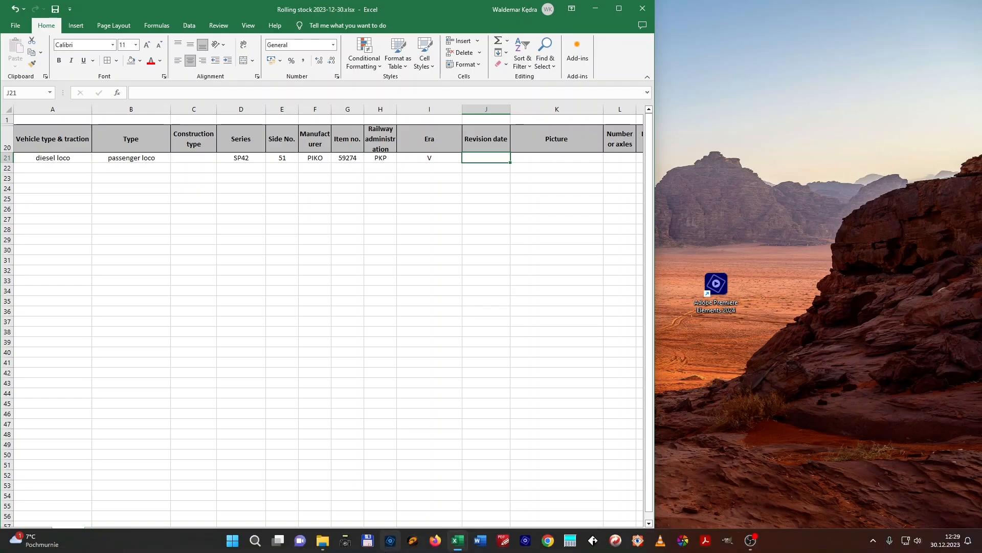
click(323, 544)
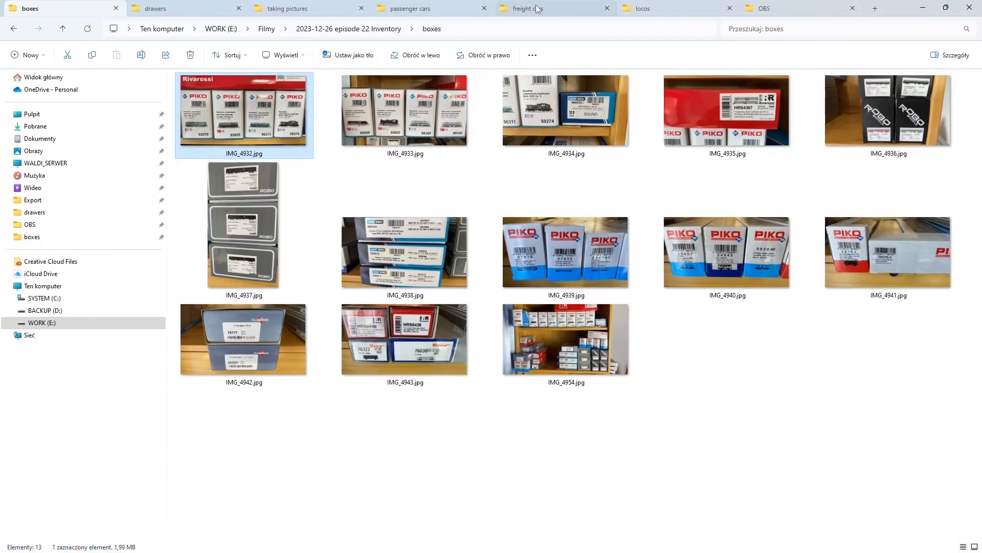
click(660, 8)
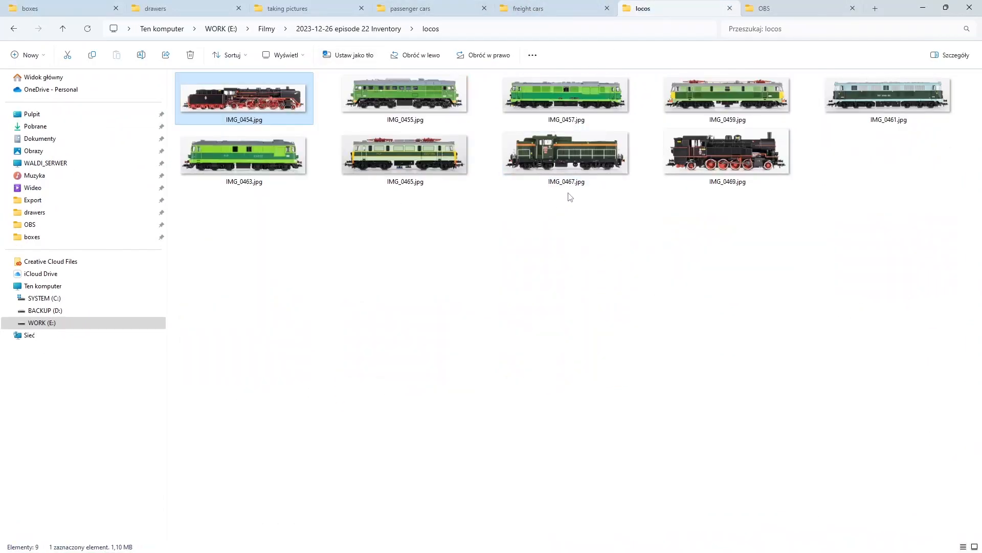
double_click(567, 154)
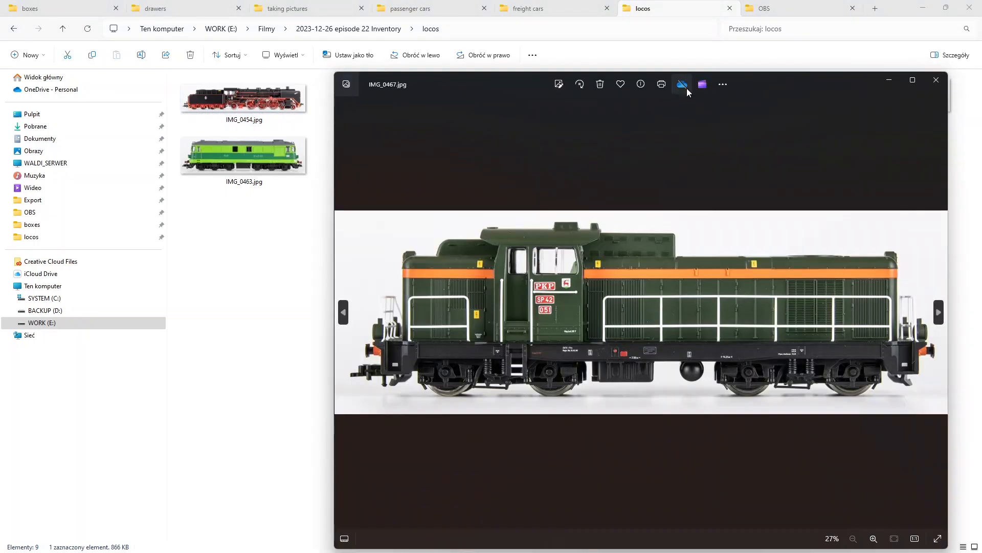
click(923, 8)
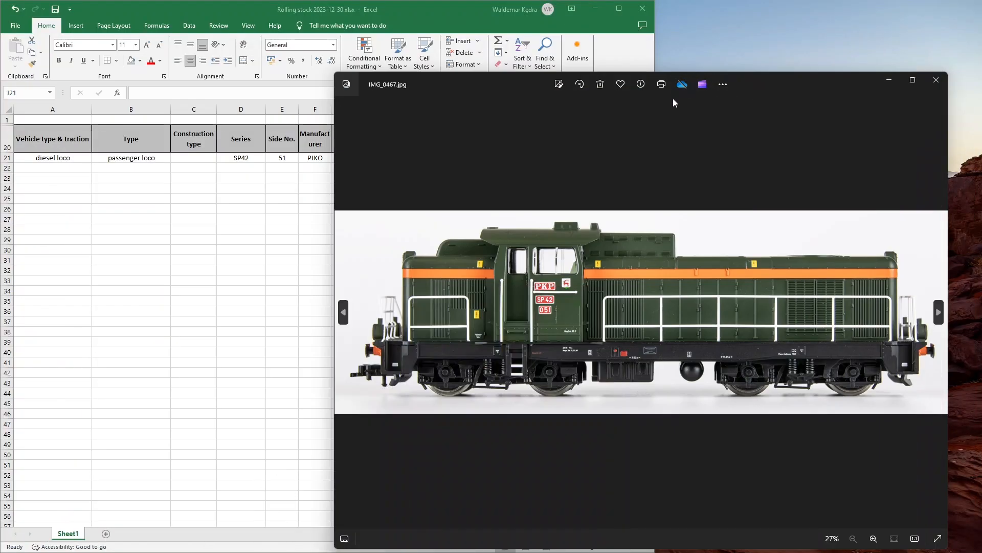
drag(758, 82, 425, 31)
Examine the inscriptions along the locomotive's frame in the photo to find its revision date.
click(909, 542)
click(907, 542)
drag(897, 287, 757, 298)
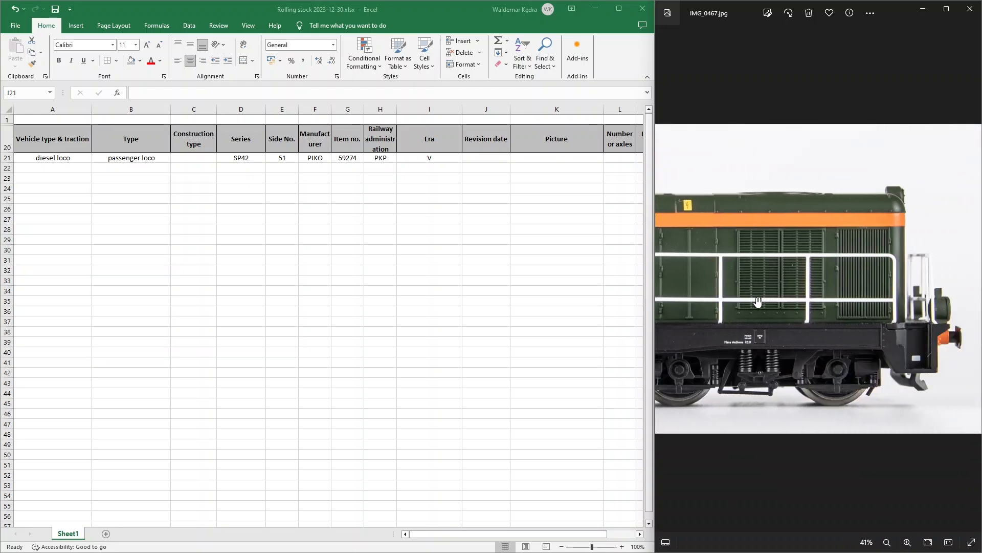
click(909, 543)
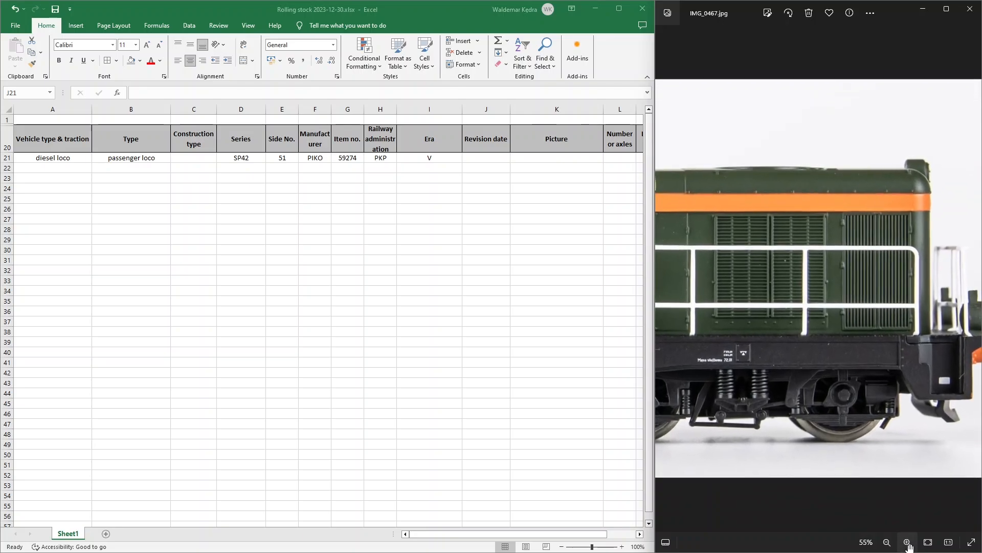
drag(727, 344, 853, 274)
drag(756, 322, 916, 318)
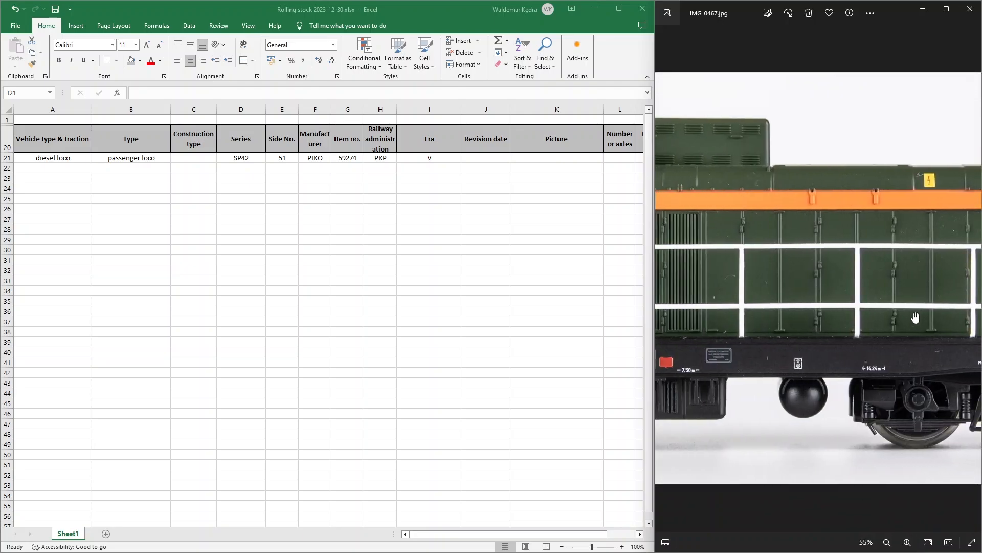
drag(730, 334, 802, 327)
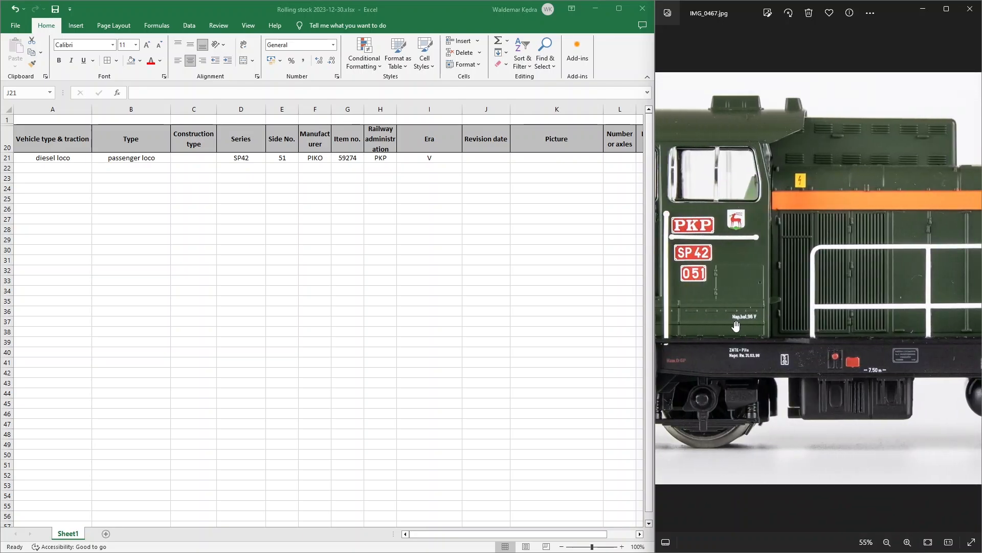
drag(736, 327, 776, 326)
click(907, 543)
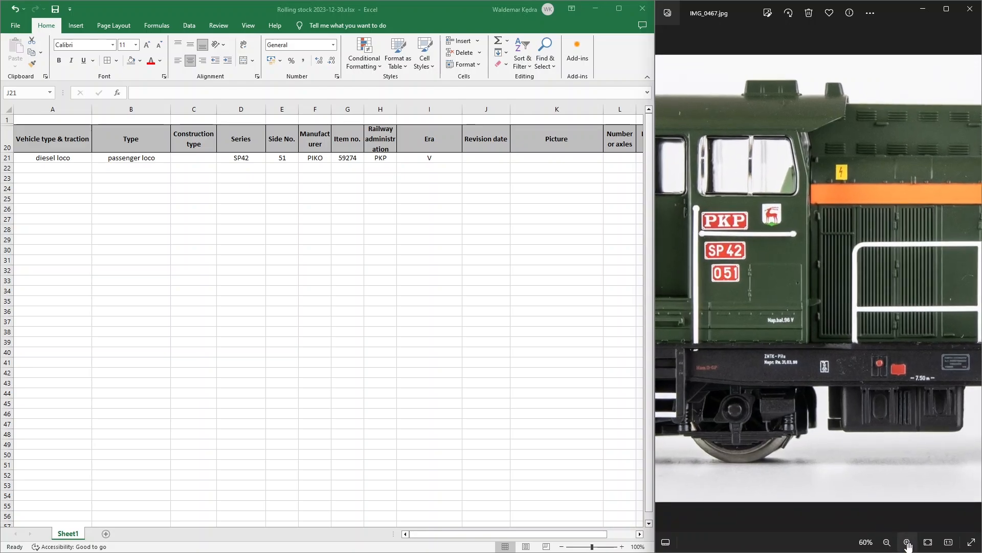
click(907, 543)
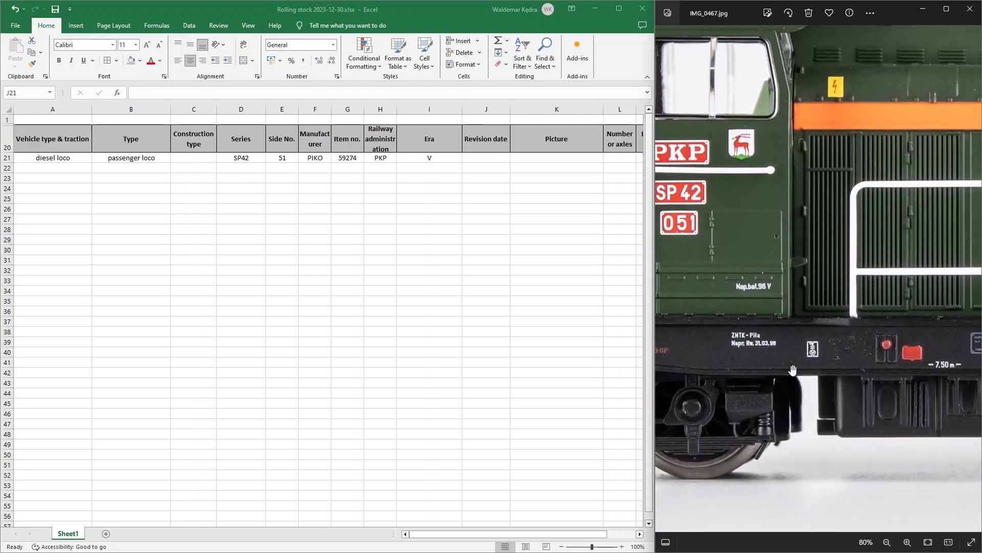
click(907, 544)
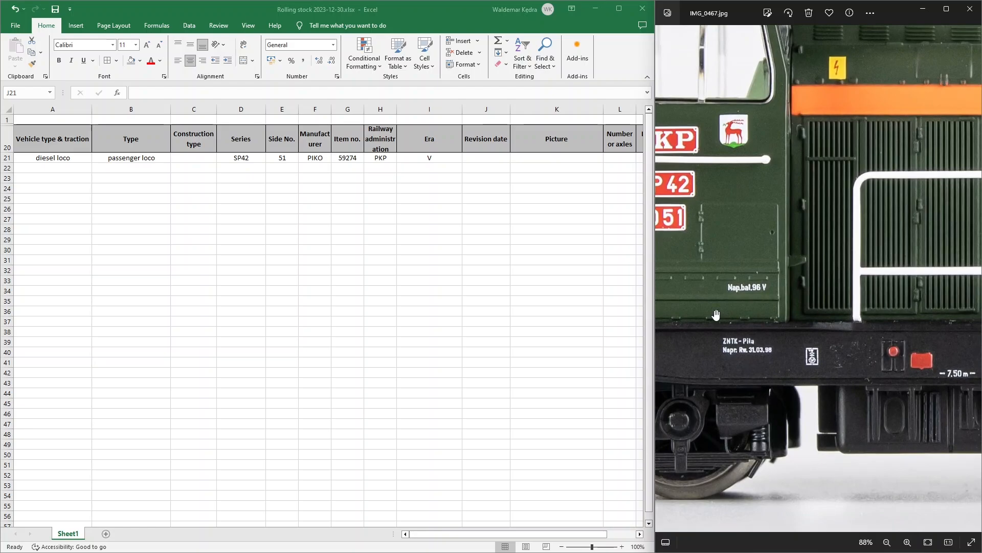
Enter 31.03.1998 as the revision date in row 21.
click(483, 158)
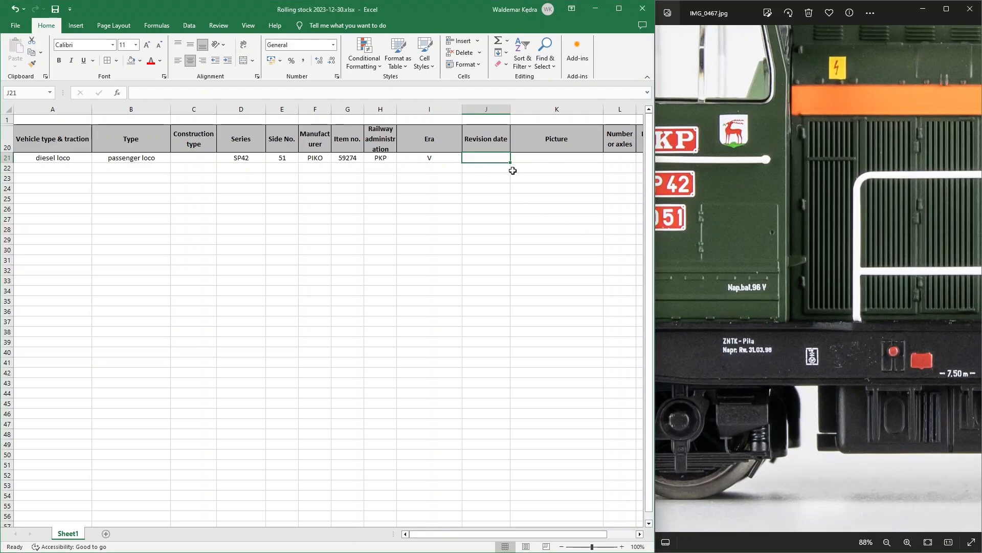
text(31)
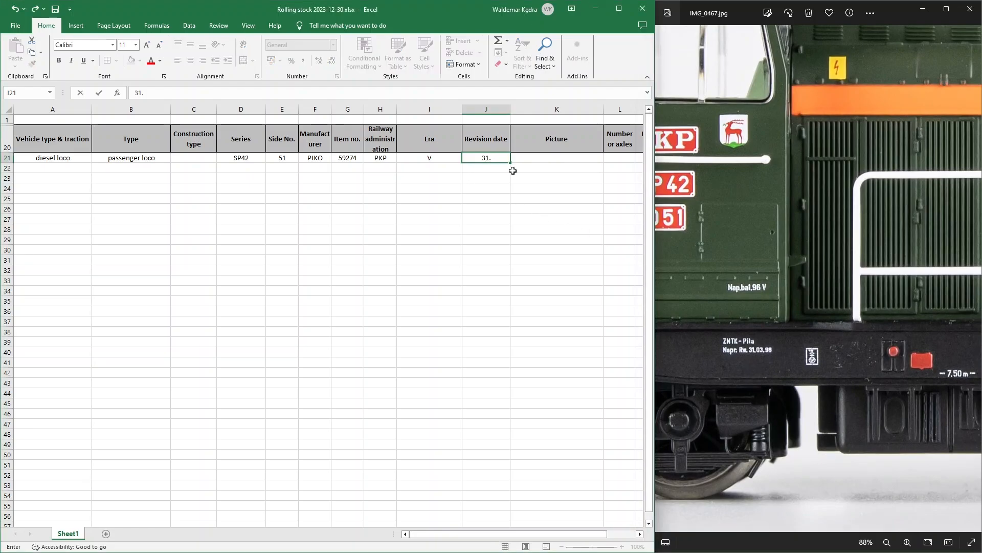
text(.03.1998)
key(Return)
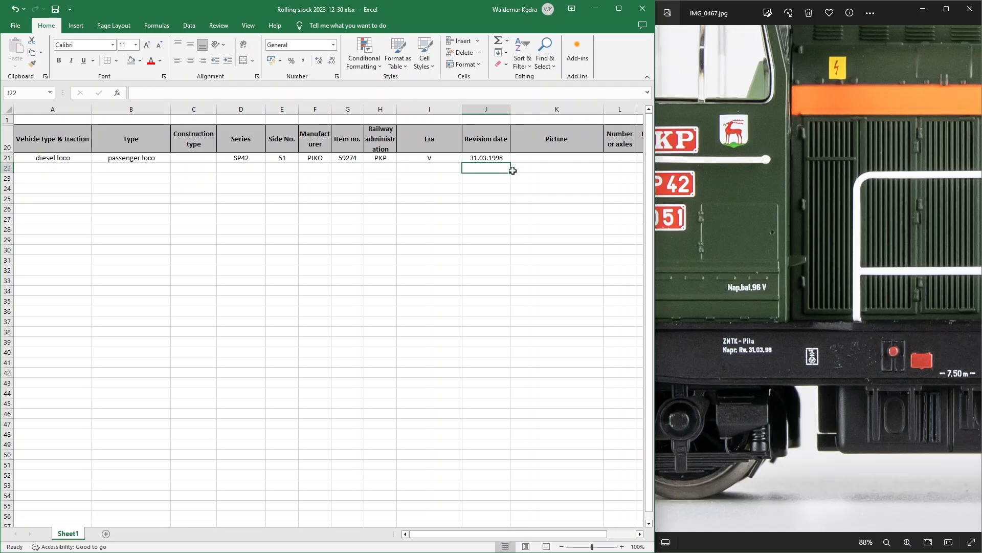
Set row 21's era to Vb (1995-2001).
click(446, 161)
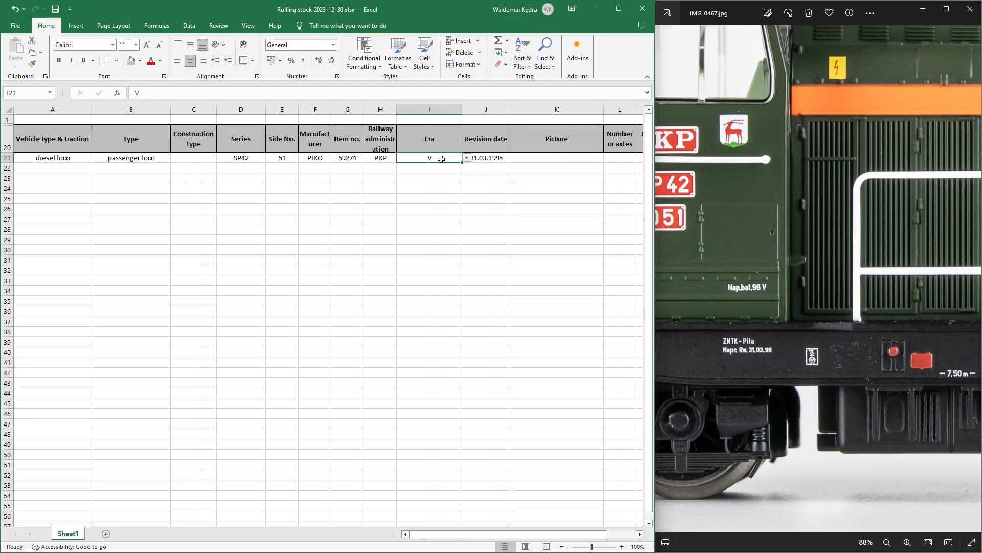
click(466, 160)
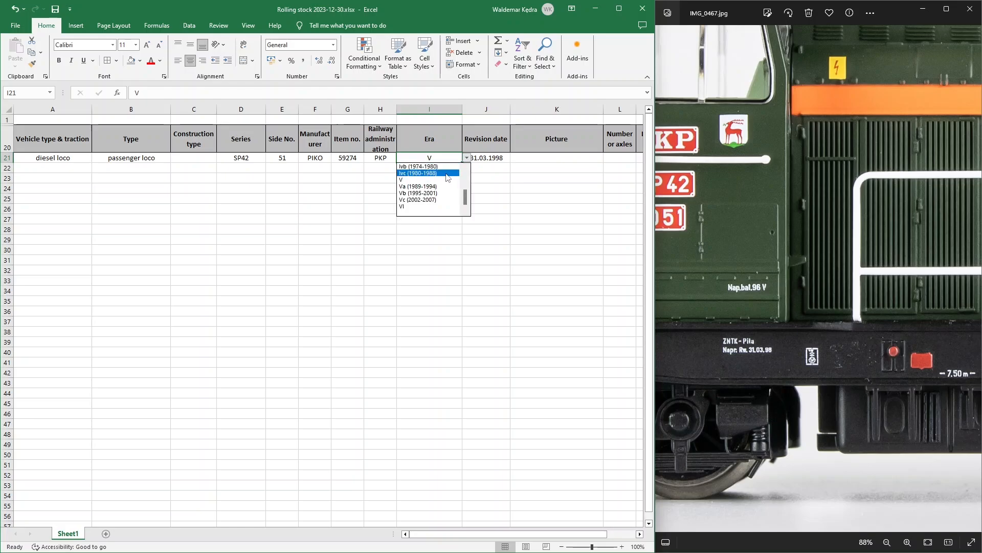
click(408, 193)
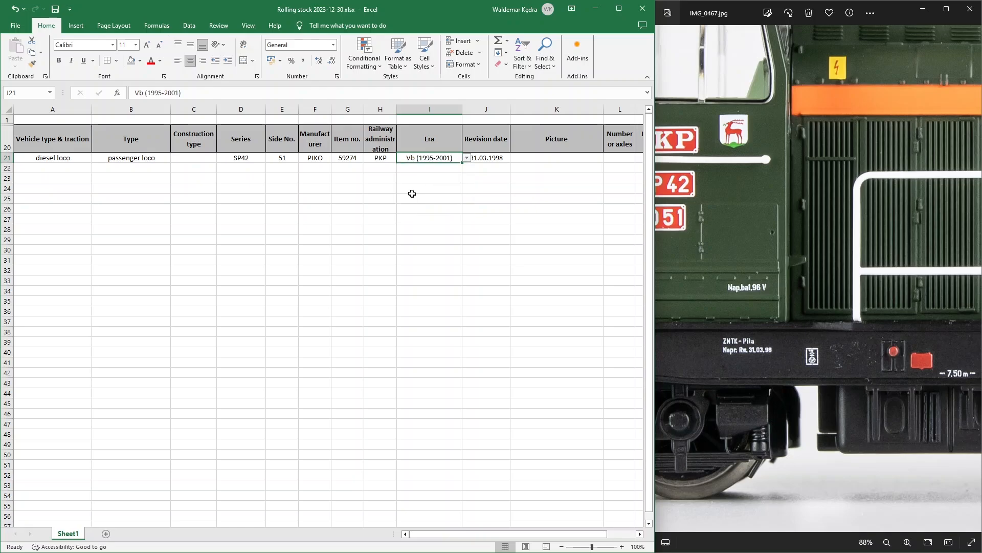
Enter 4 as the number of axles in row 21.
click(556, 158)
drag(504, 533, 533, 534)
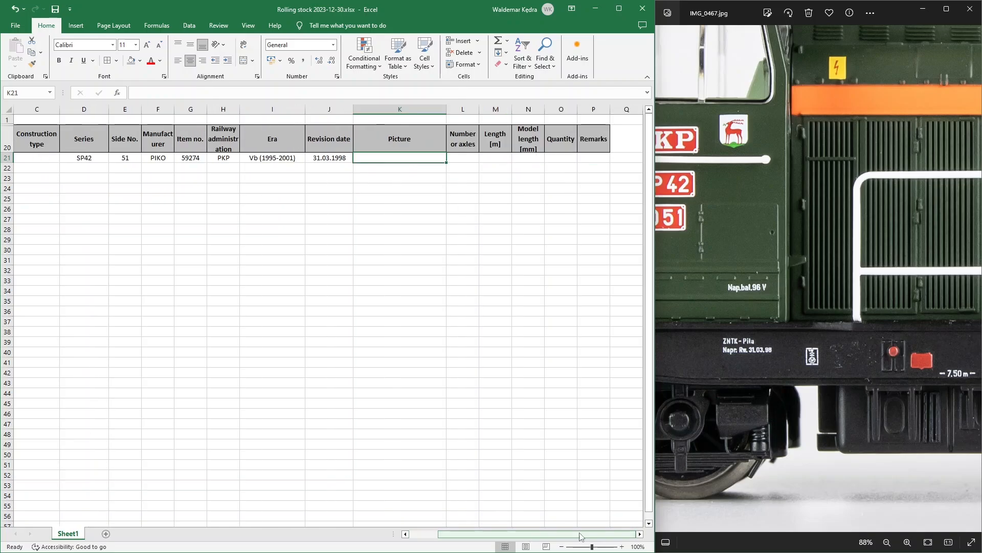
click(462, 158)
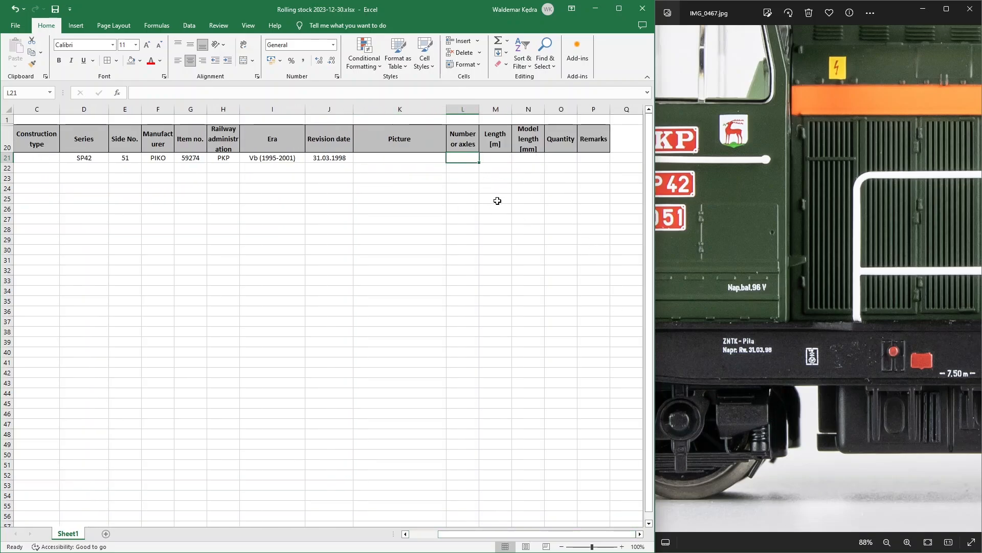
text(4)
key(Return)
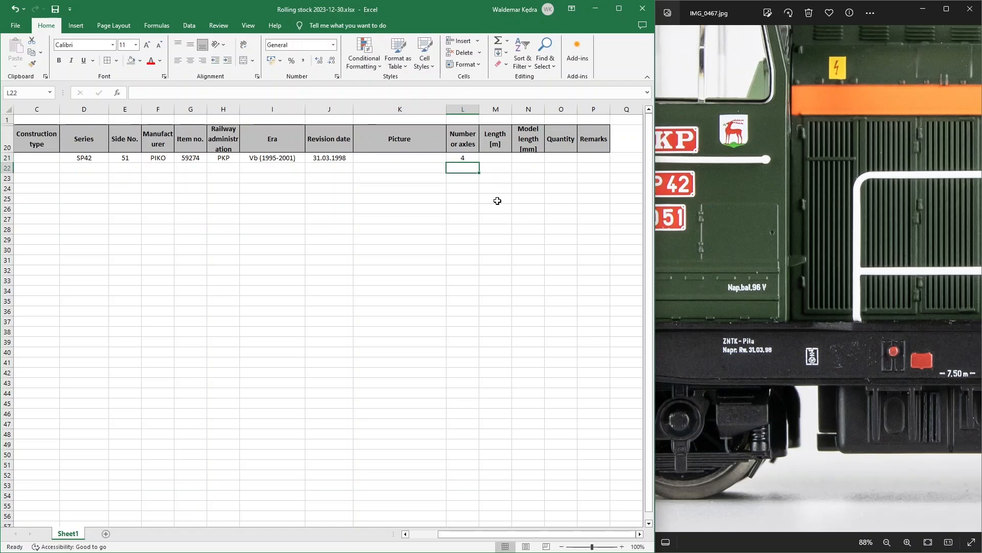
Examine the locomotive photo's frame markings to find the overall length.
key(Right)
drag(872, 285, 974, 278)
drag(791, 297, 980, 301)
drag(722, 309, 675, 338)
drag(938, 360, 774, 376)
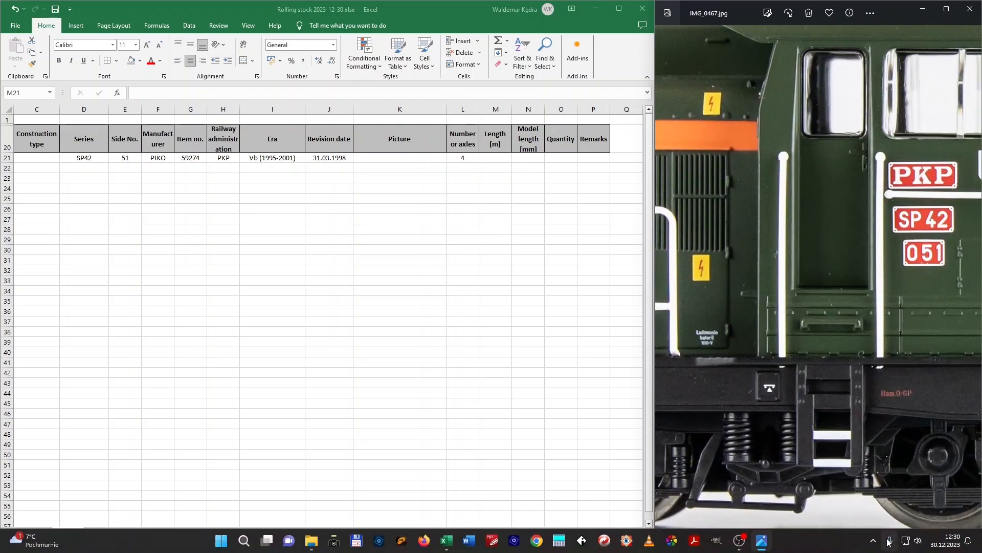
click(887, 544)
click(887, 543)
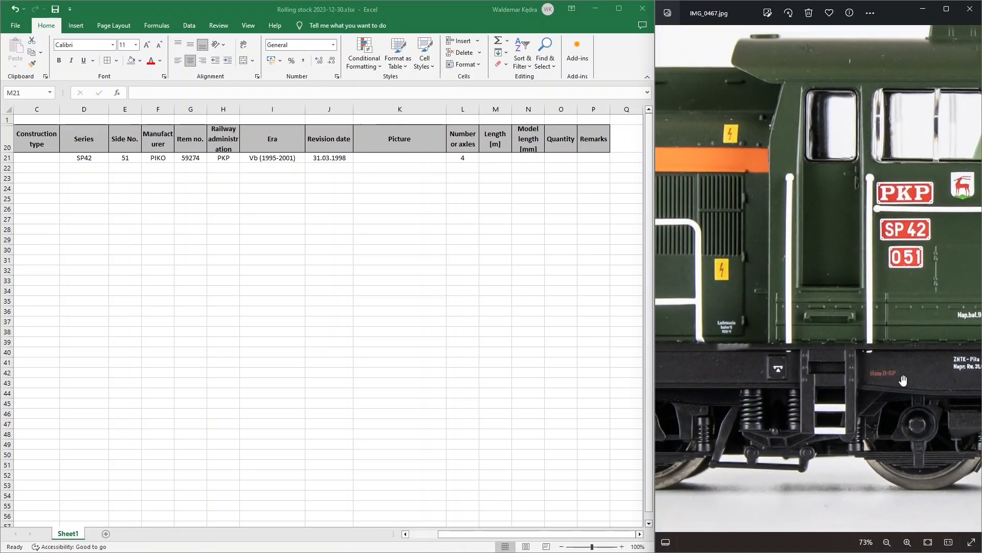
drag(902, 381, 753, 376)
drag(906, 356, 827, 343)
Enter 14,24 as the length in metres in row 21.
click(494, 159)
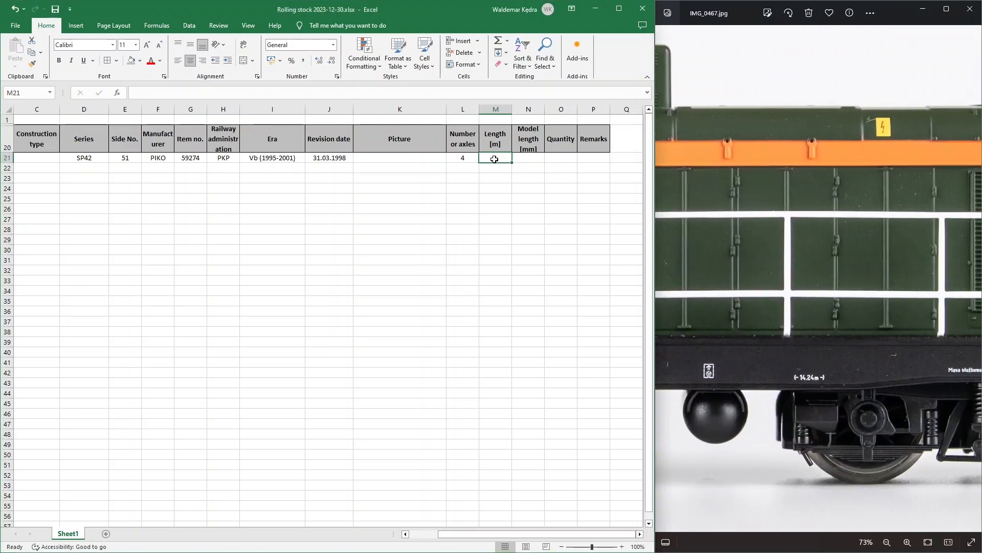
text(14,24)
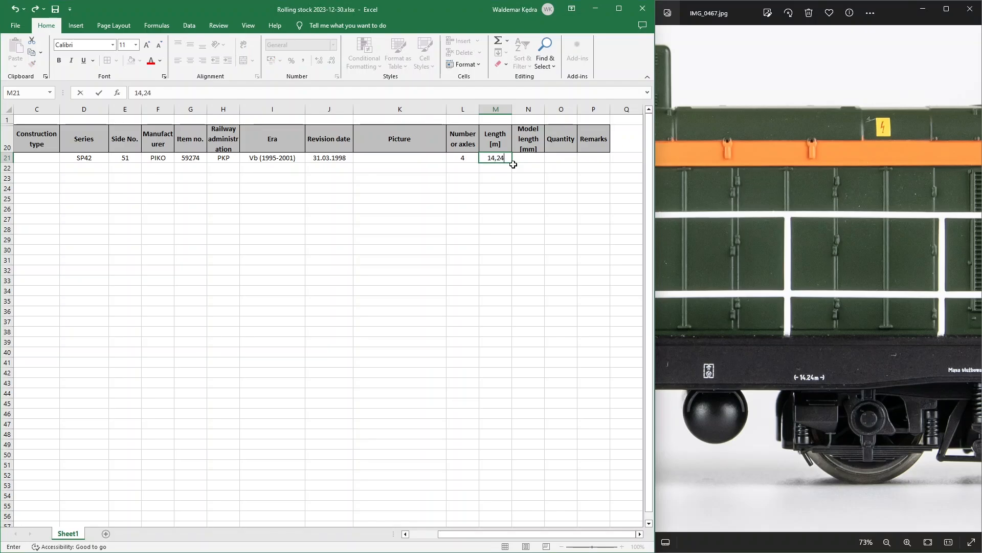
key(Return)
Enter 1 as the quantity in row 21, leaving the model length blank.
key(Up)
key(Right)
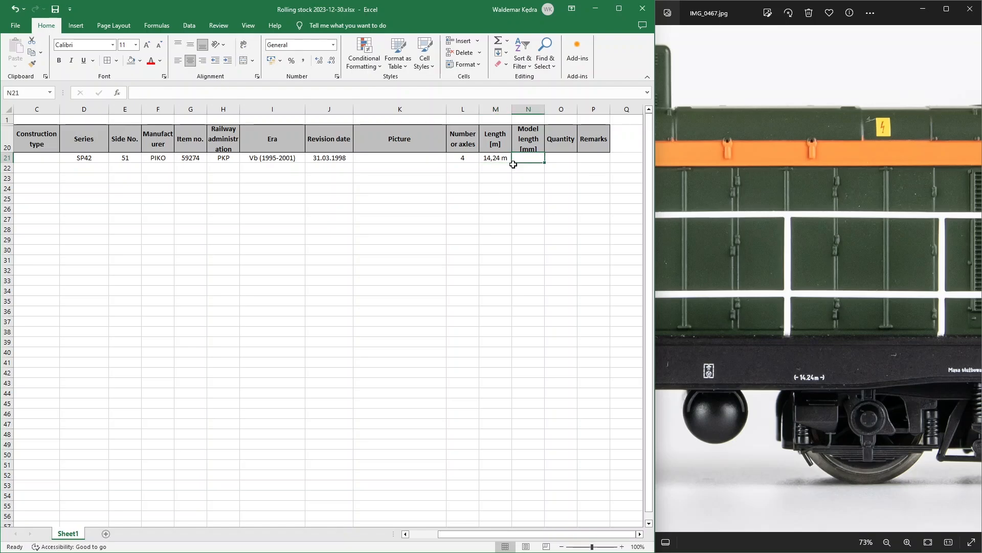
key(Right)
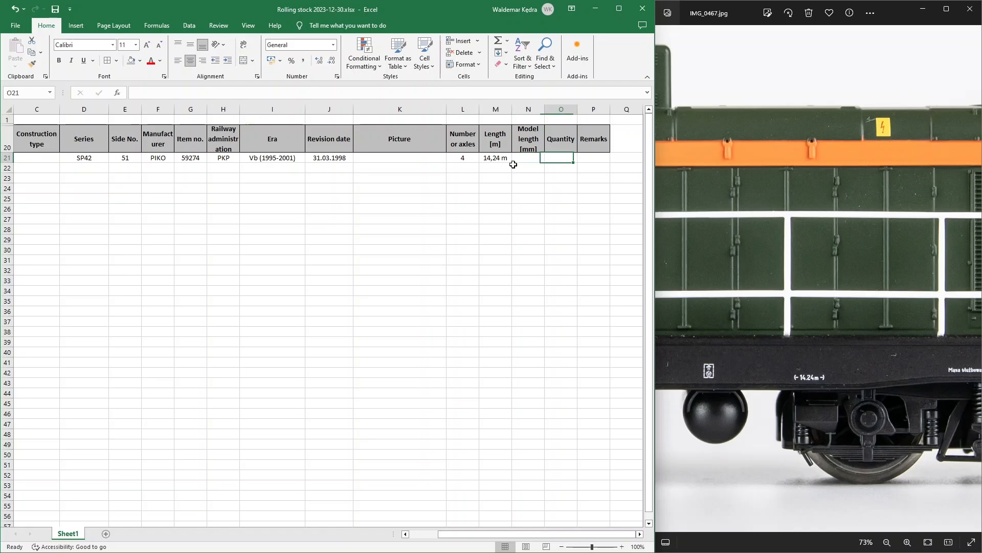
text(1)
key(Return)
key(Up)
key(Right)
key(Left)
key(Left)
key(Left)
key(Left)
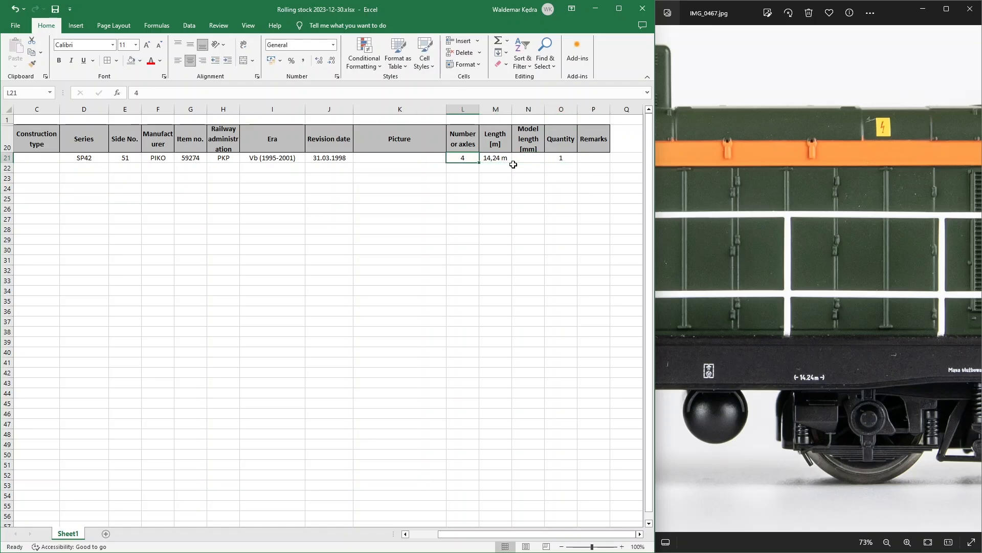
Apply borders to all row 21 cells from vehicle type through remarks, maximize the workbook window, and select the row's picture cell.
drag(603, 157, 11, 158)
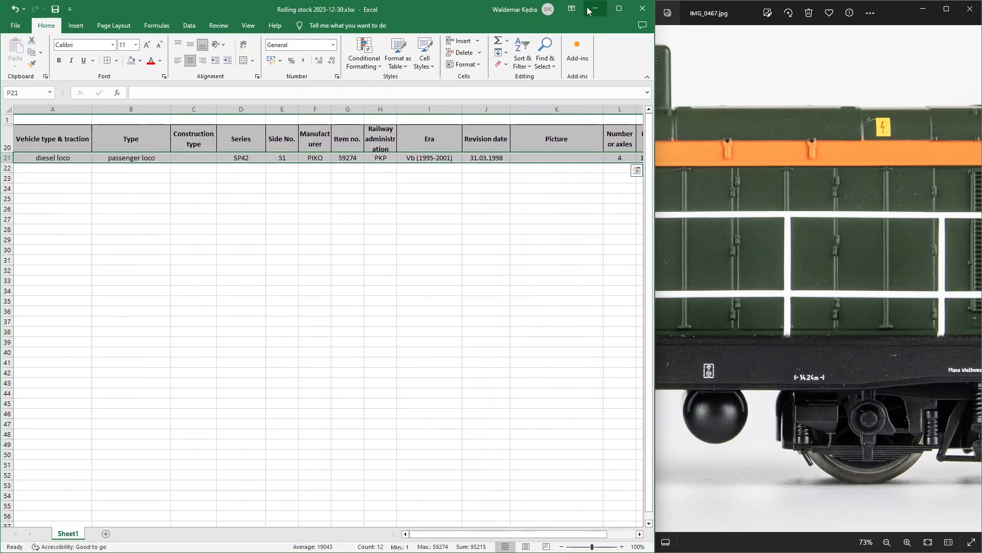
click(619, 11)
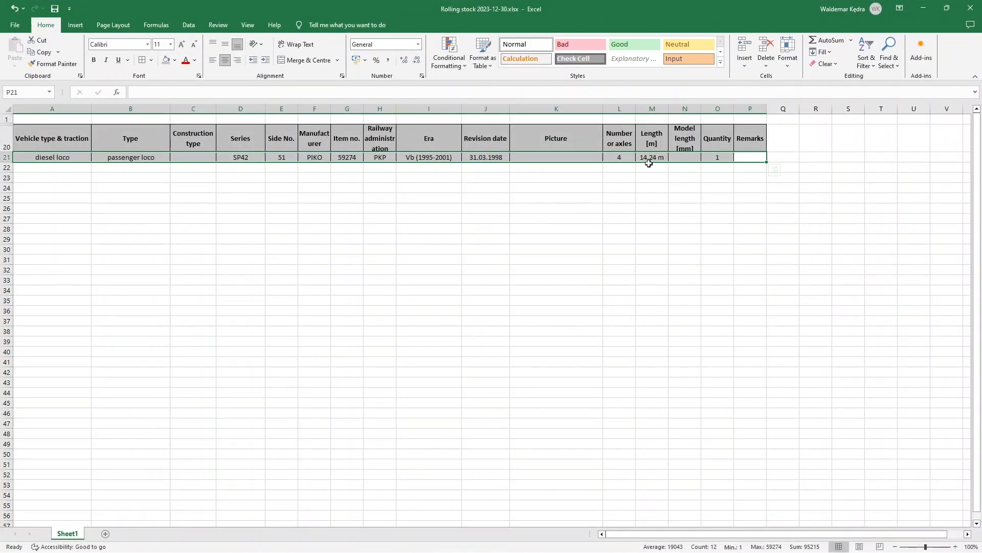
click(541, 156)
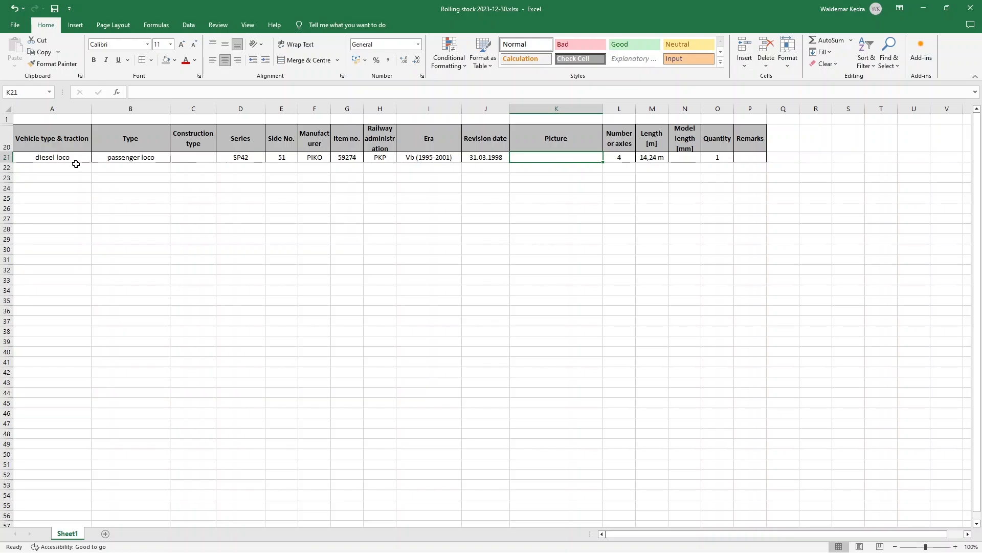
Set the height of row 21 to 80 and widen the Picture column to roughly three times its width.
right_click(5, 157)
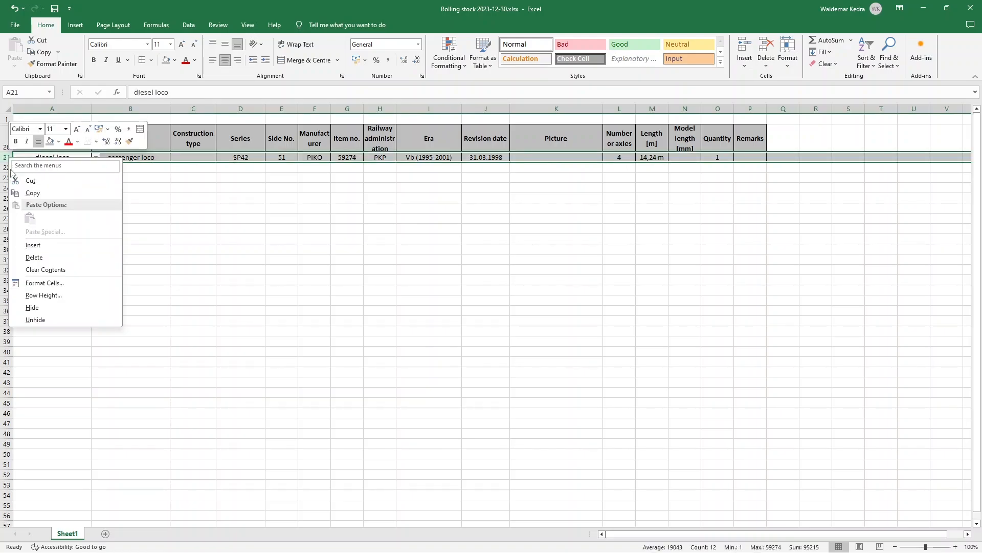
click(43, 295)
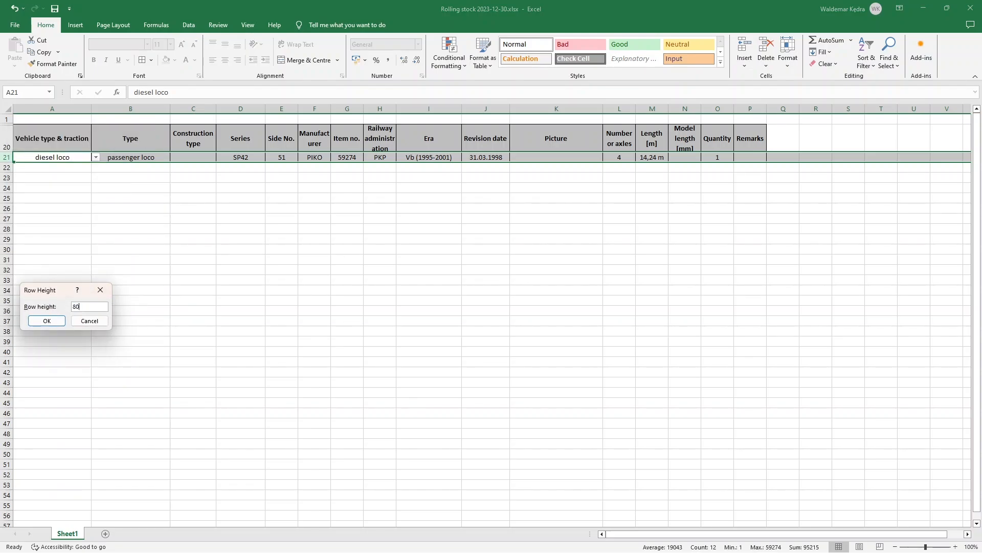
click(46, 321)
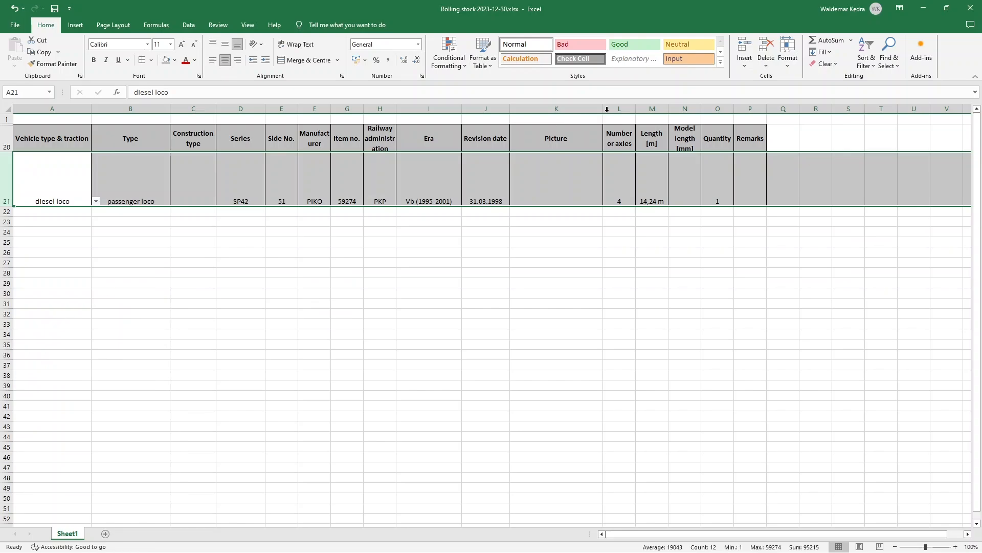
click(553, 170)
drag(603, 109, 650, 109)
drag(738, 109, 787, 110)
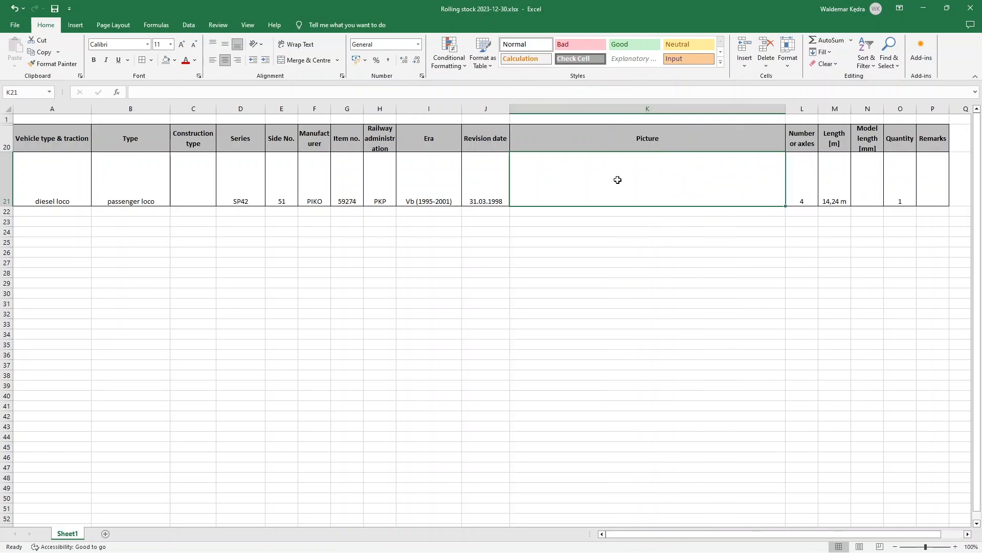
Vertically centre the contents of row 21 from vehicle type through remarks.
drag(48, 185, 609, 180)
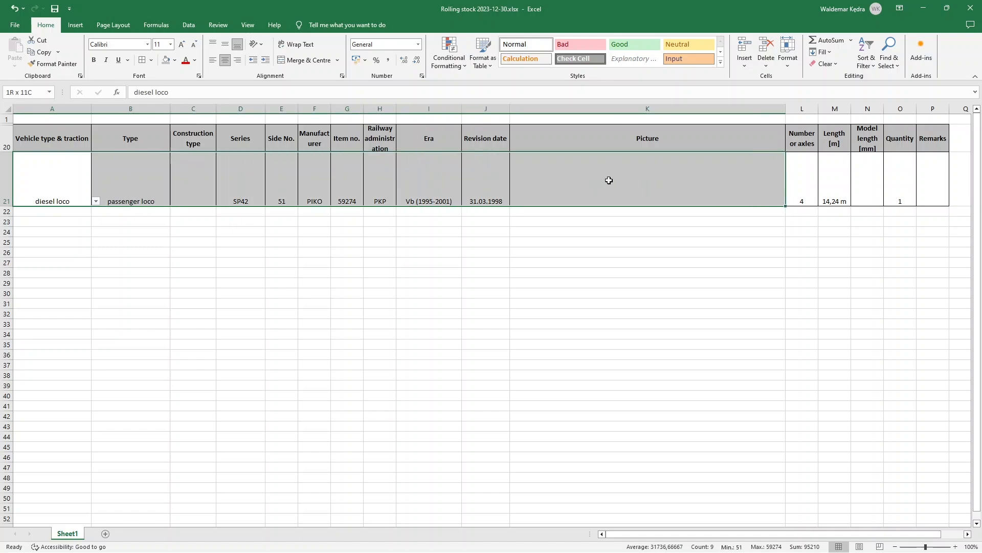
drag(796, 172, 932, 179)
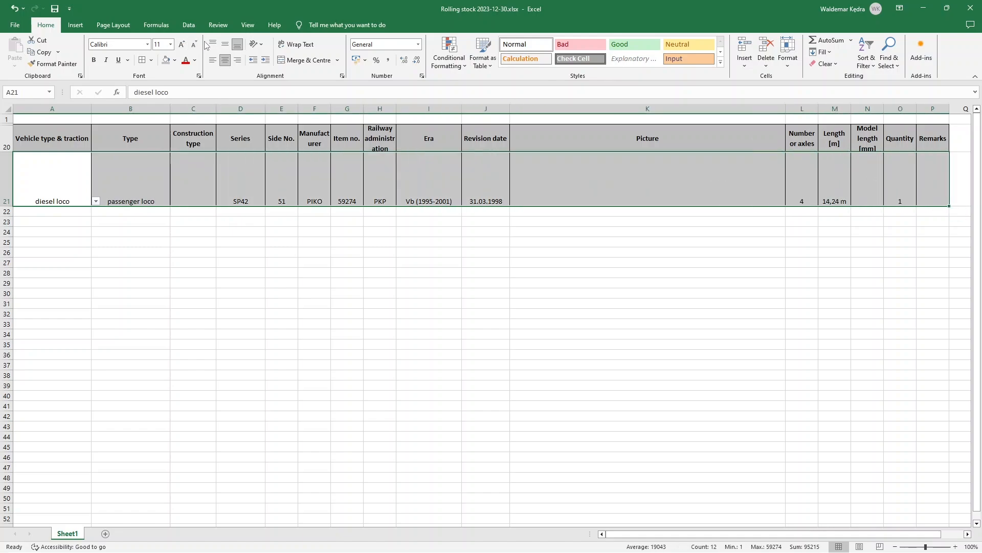
click(224, 44)
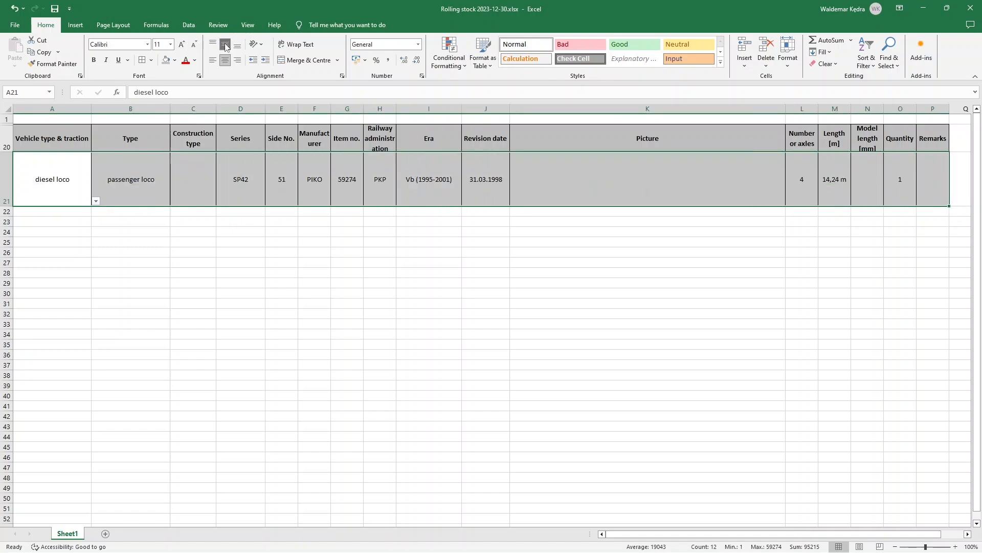
Insert the picture IMG_0467.jpg from the episode's locos folder on the WORK (E:) drive into row 21's picture cell.
click(568, 176)
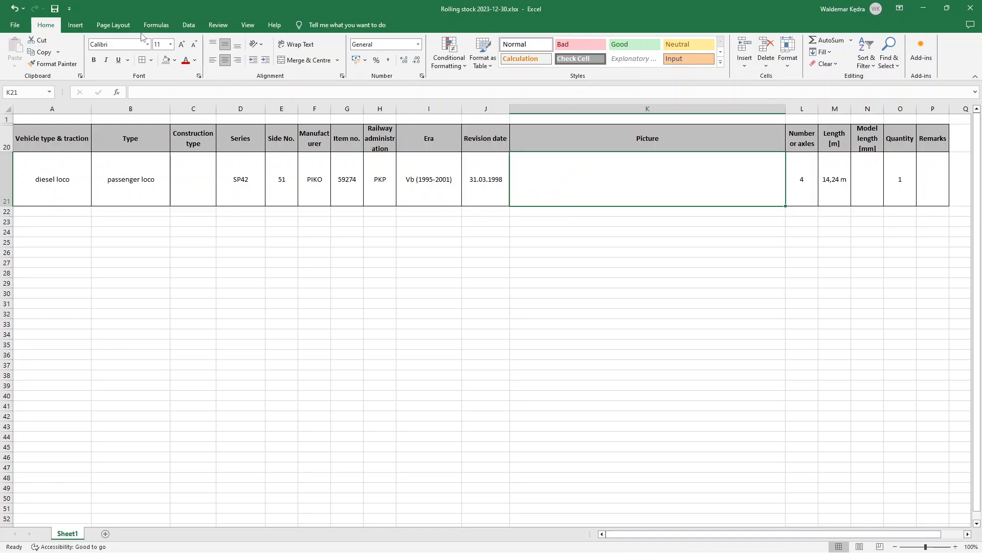
click(75, 26)
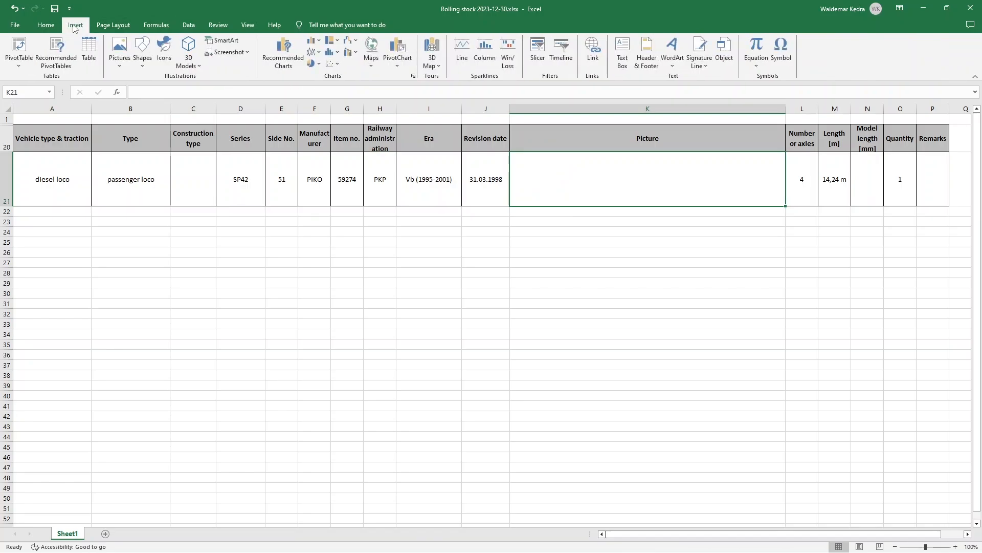
click(120, 53)
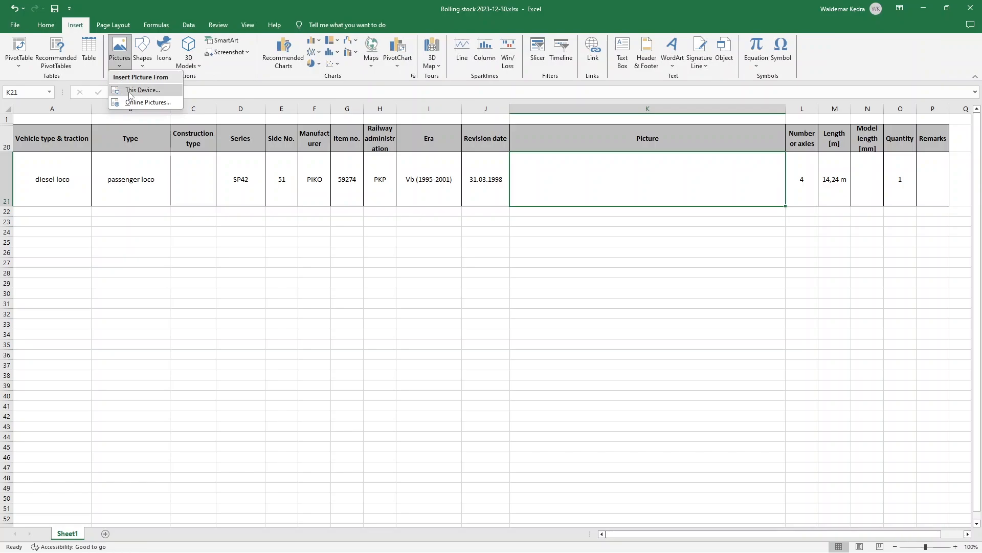
click(159, 94)
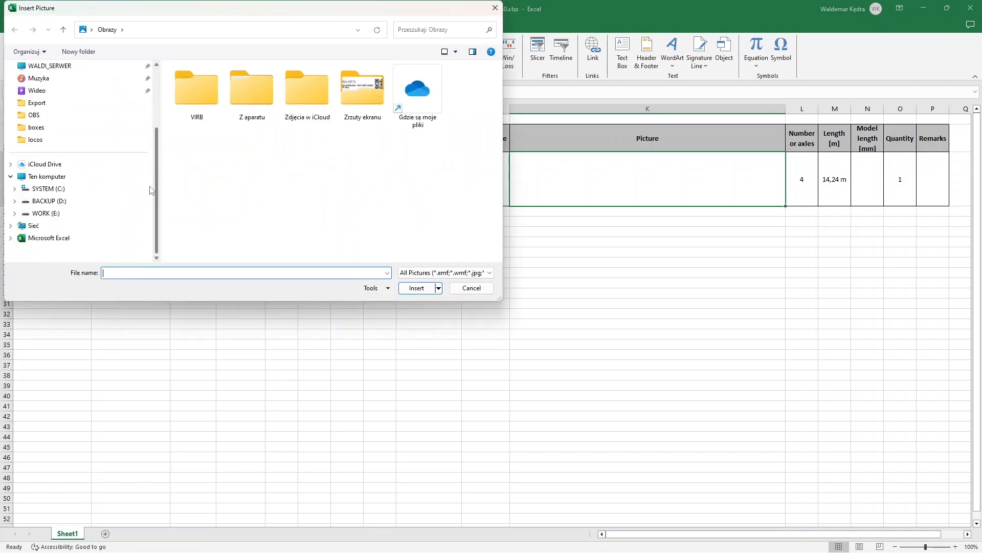
click(46, 213)
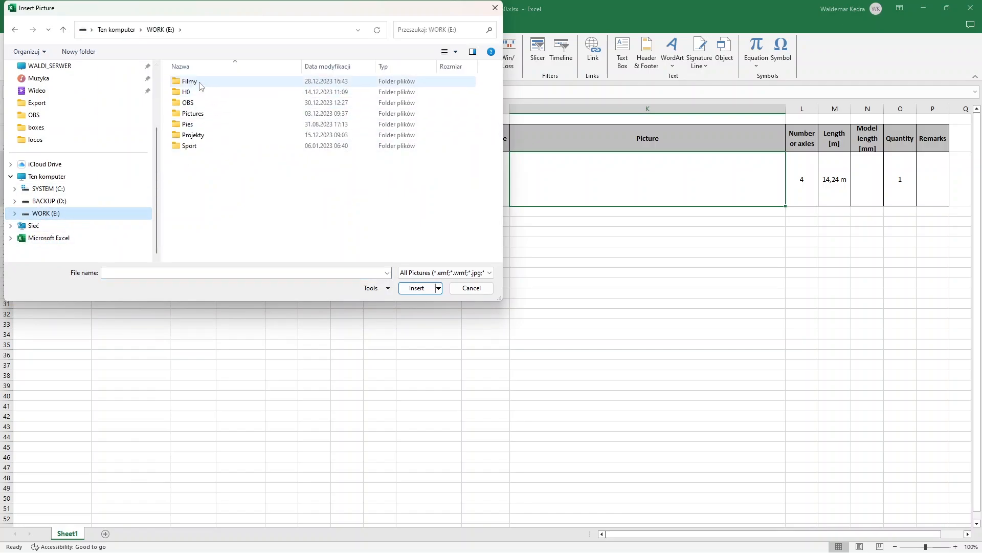
double_click(201, 86)
double_click(228, 83)
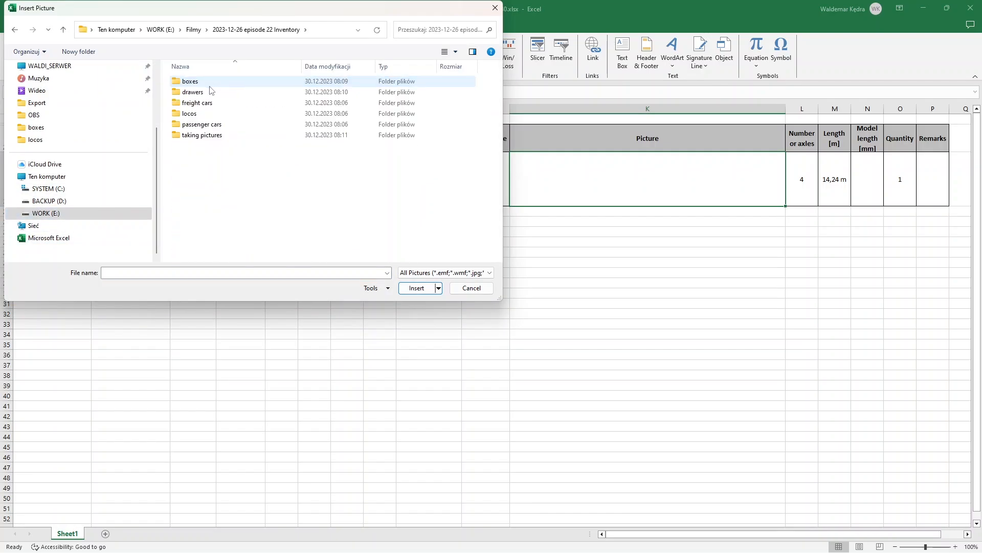
double_click(178, 114)
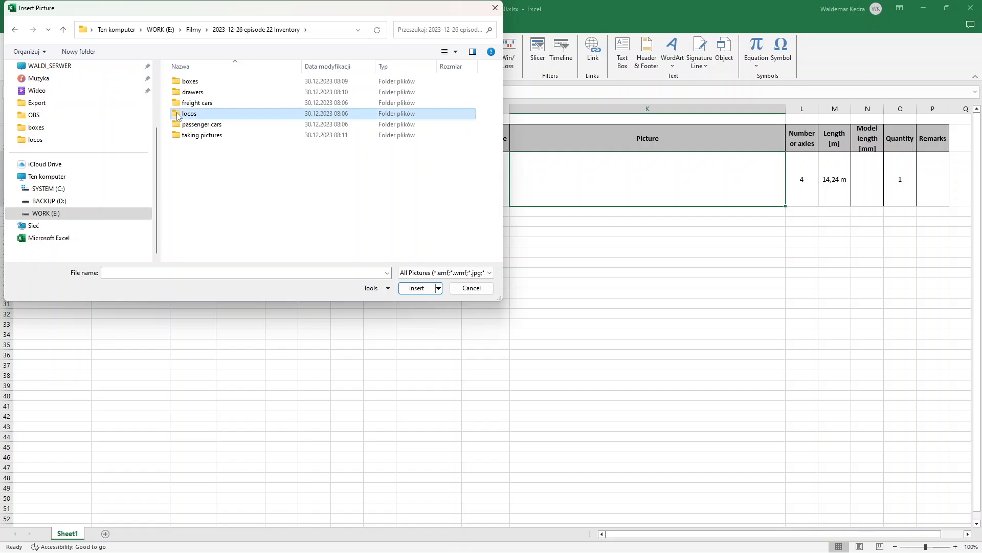
click(252, 164)
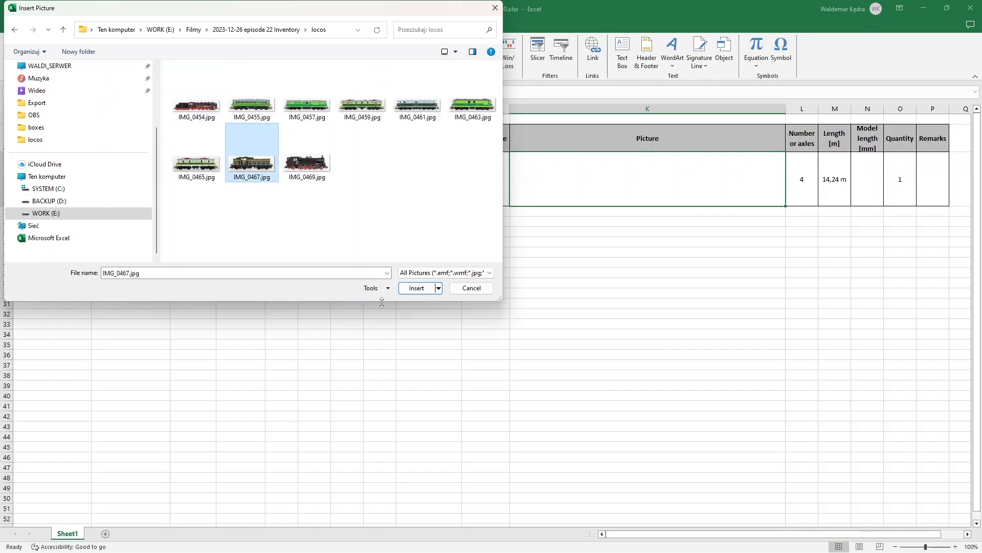
click(414, 288)
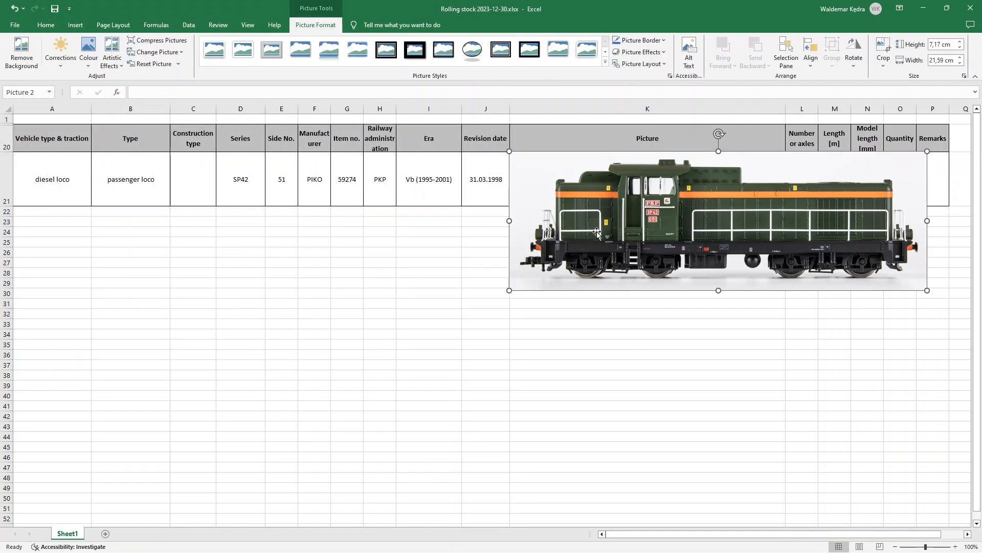
Shrink the locomotive picture to about 2,49 cm high and 7,49 cm wide and centre it in row 21's picture cell.
drag(509, 290, 771, 176)
drag(828, 201, 579, 200)
drag(641, 184, 622, 188)
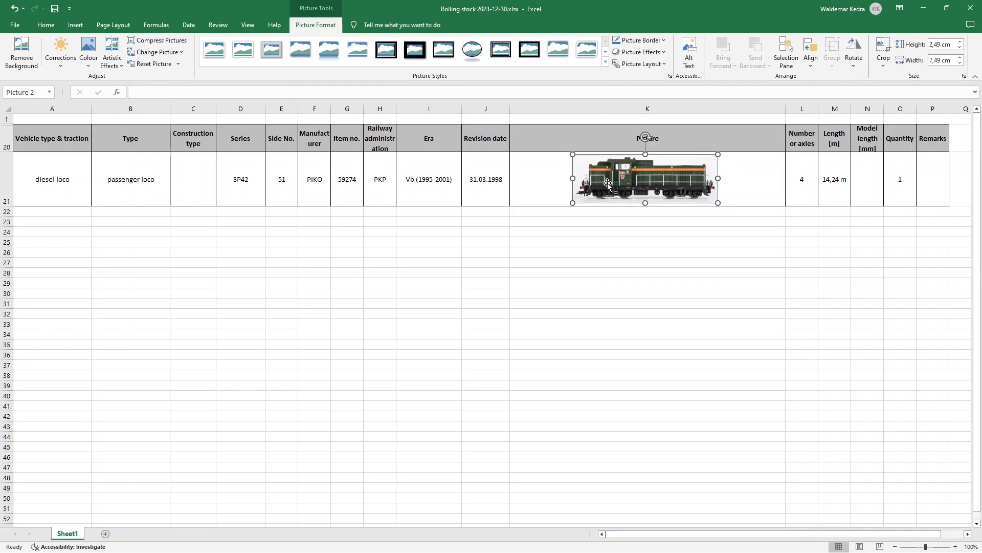
Set the row 21 locomotive picture to move and size with cells.
right_click(606, 182)
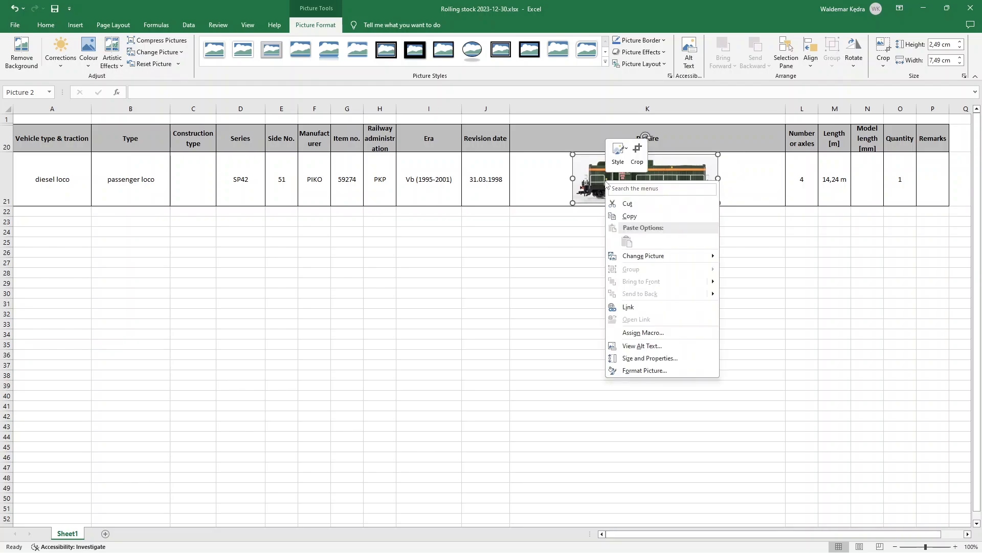
click(665, 358)
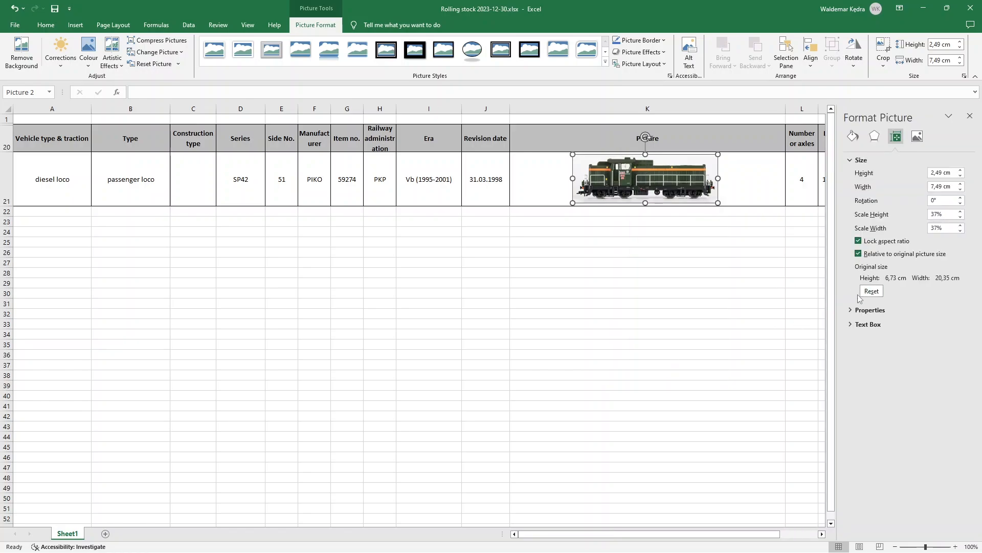
click(851, 310)
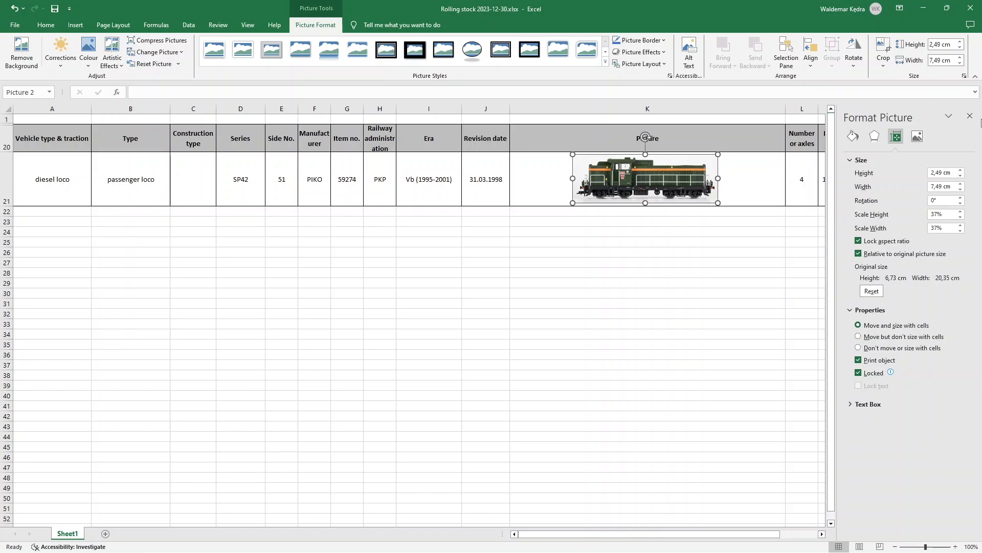
click(970, 117)
click(366, 283)
Copy the formatting of row 21, from vehicle type through remarks, onto rows 22 to 30.
drag(44, 184, 942, 181)
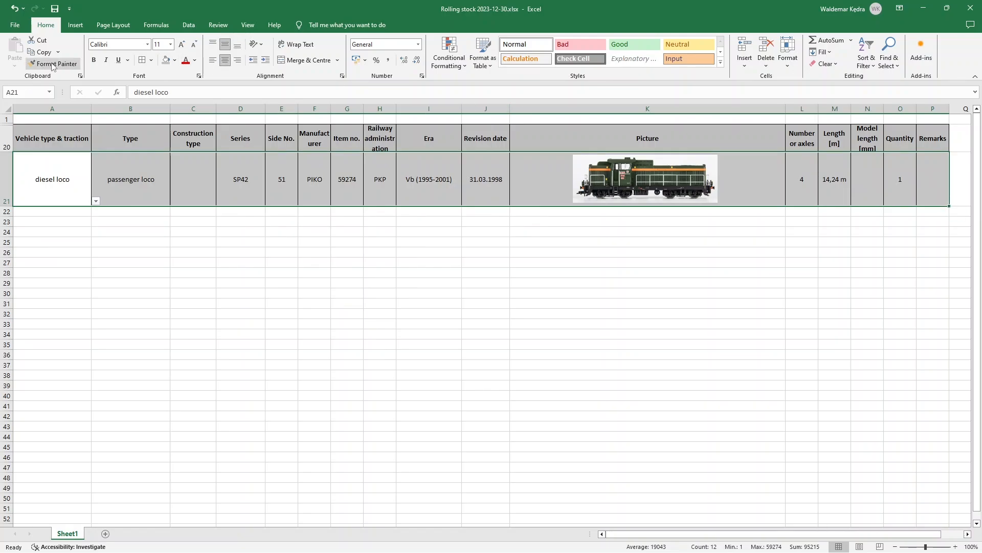
click(50, 65)
mouse_move(61, 215)
mouse_down()
mouse_move(252, 266)
mouse_move(931, 300)
mouse_up()
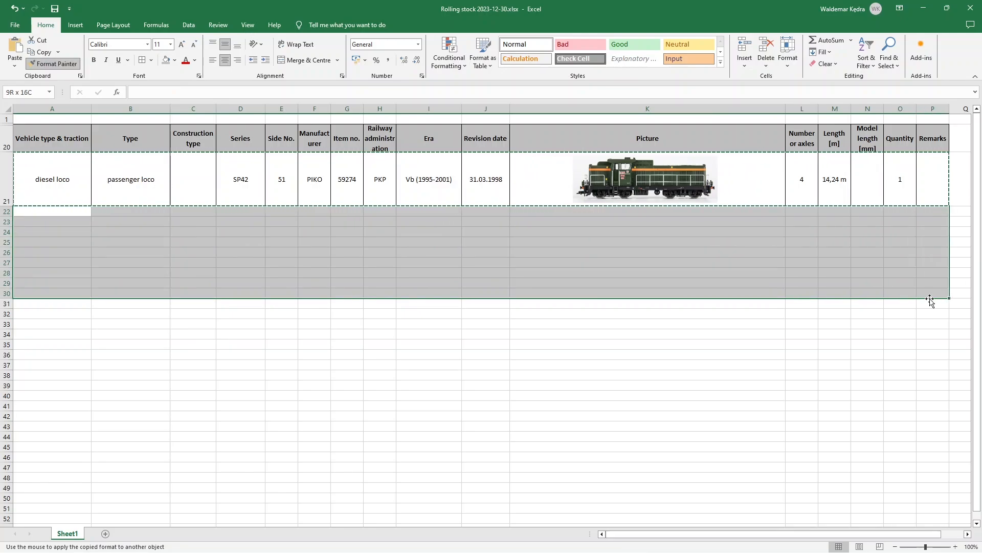
Set the height of rows 22 to 30 to 80.
drag(2, 212, 4, 294)
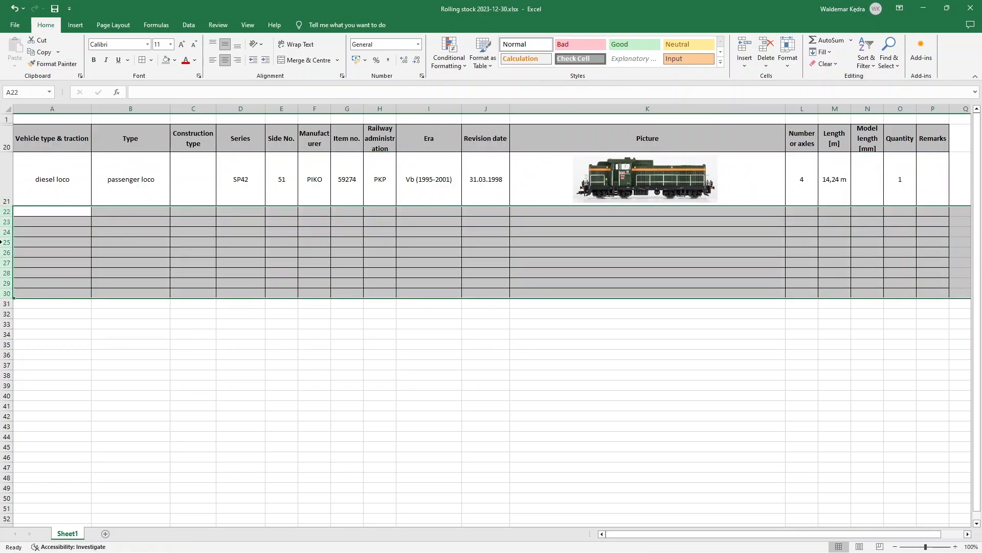
right_click(4, 211)
click(71, 349)
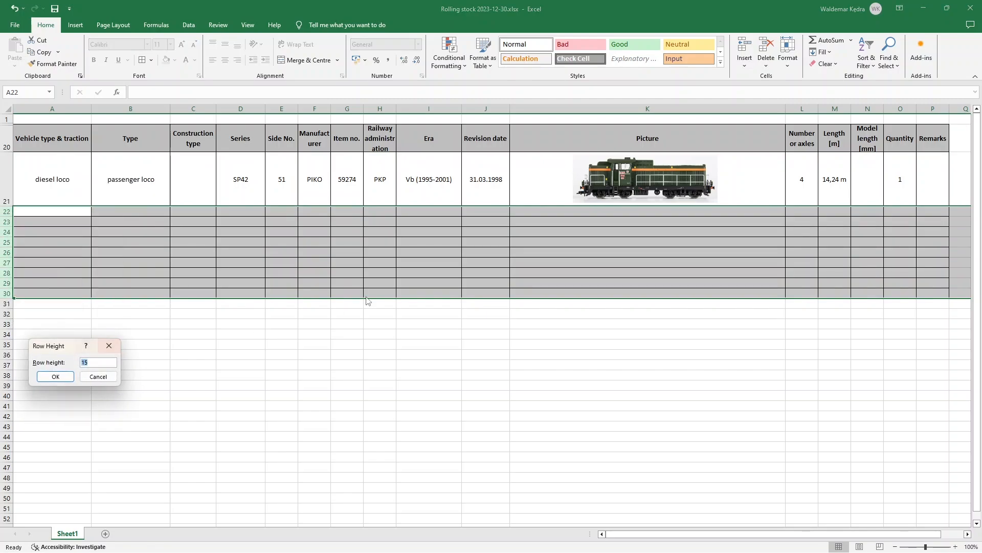
text(80)
click(55, 376)
click(48, 238)
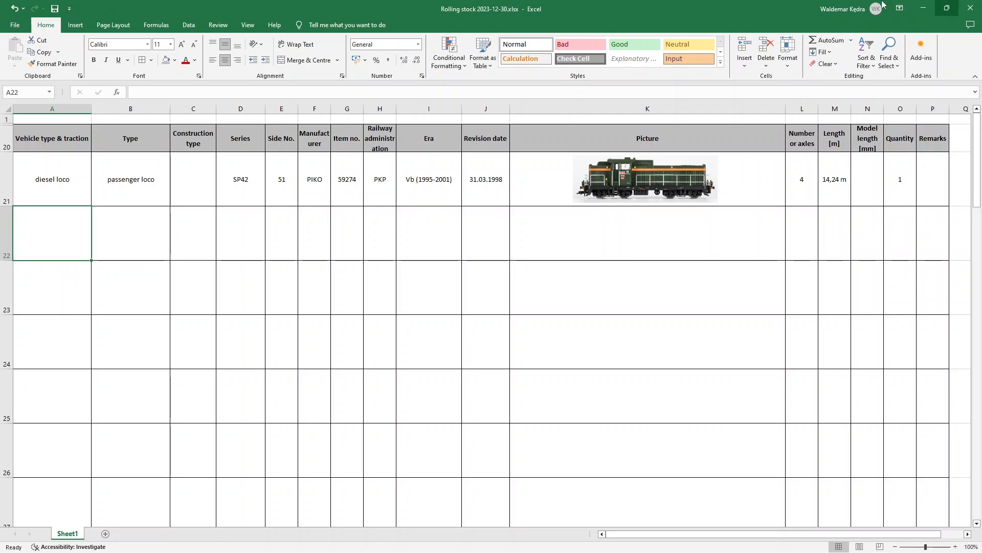
Arrange the workbook beside the photo viewer and display the steam locomotive photo IMG_0469.jpg.
drag(628, 10, 321, 60)
drag(746, 15, 429, 32)
click(386, 93)
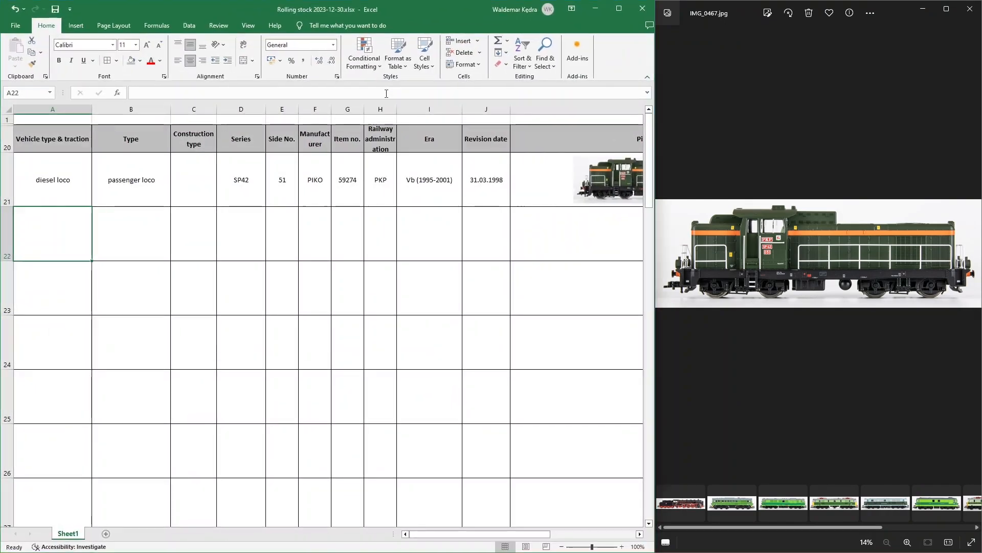
click(819, 287)
click(955, 504)
click(907, 543)
click(908, 542)
Enter series TKt1, side number 63, manufacturer PIKO and railway administration PKP in row 22, leaving the item number blank.
key(alt+Tab)
key(Right)
key(Right)
key(Right)
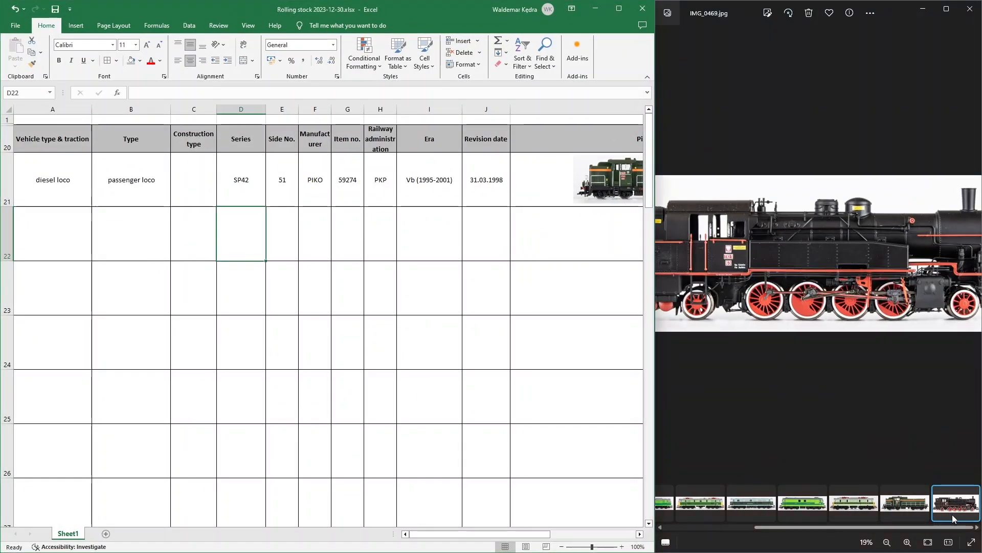
click(908, 542)
click(907, 542)
click(246, 237)
text(TK11)
key(Tab)
text(63)
key(Tab)
text(PIKO)
key(Tab)
key(Tab)
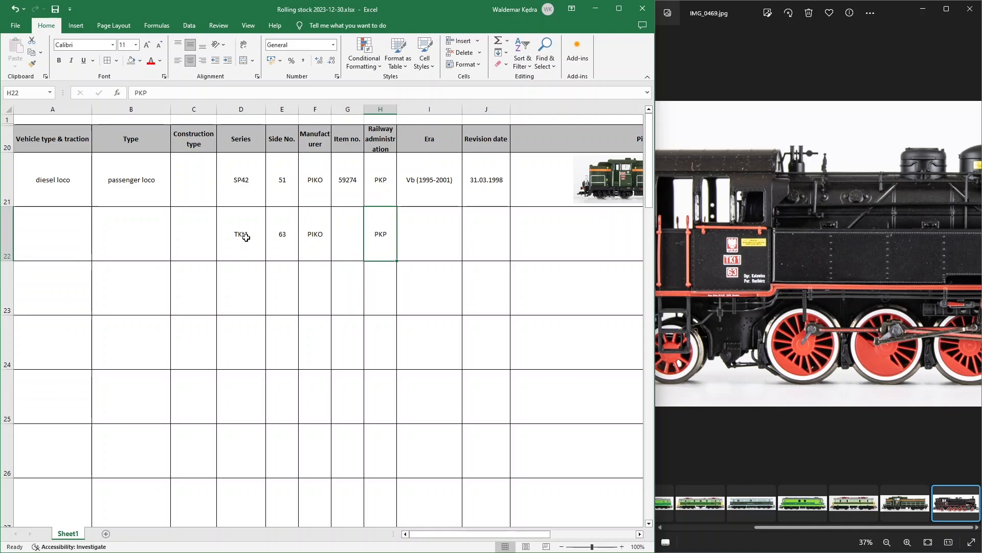
Read the revision date from the steam locomotive's frame marking and enter 19.05.1967 in row 22.
key(Tab)
key(Tab)
click(908, 542)
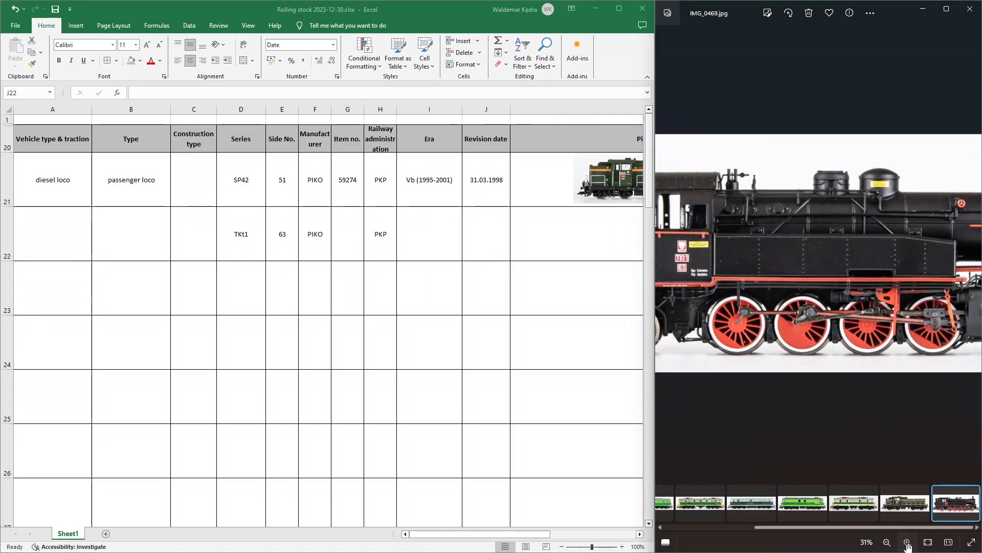
click(908, 542)
click(907, 542)
click(908, 542)
click(482, 240)
text(1)
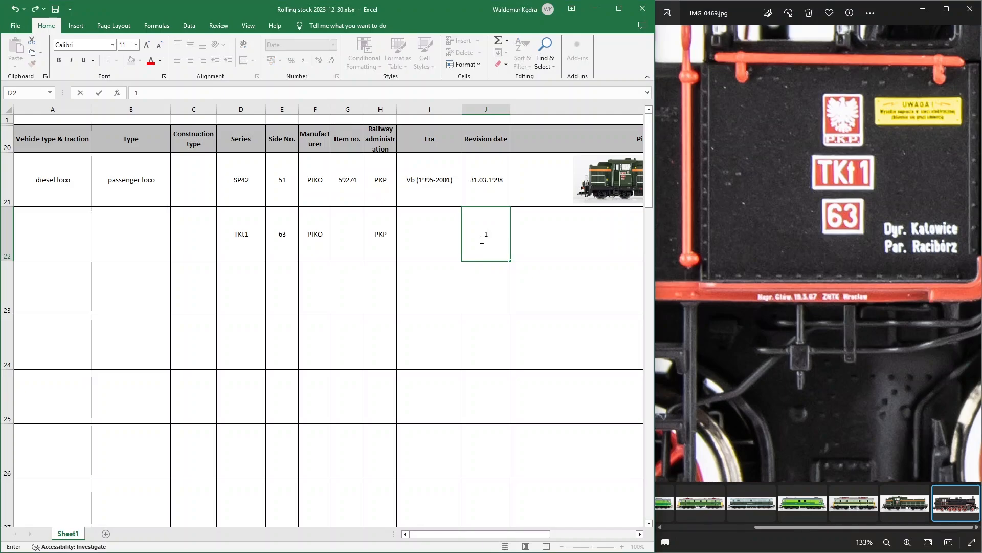
text(9.05.1967)
Copy the era cell from row 21 to row 22 and change the era to IIIc (1956-1968).
click(434, 256)
click(450, 180)
key(ctrl+c)
click(430, 226)
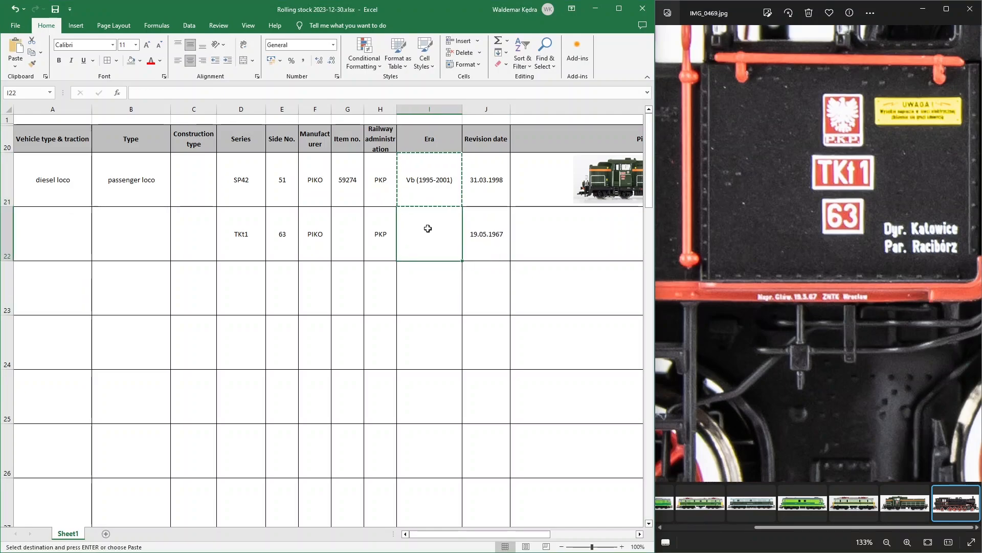
key(ctrl+v)
click(466, 255)
click(429, 298)
Enter 1-4-1 as text for the number of axles and 1 as the quantity in row 22.
key(Tab)
key(Tab)
key(Tab)
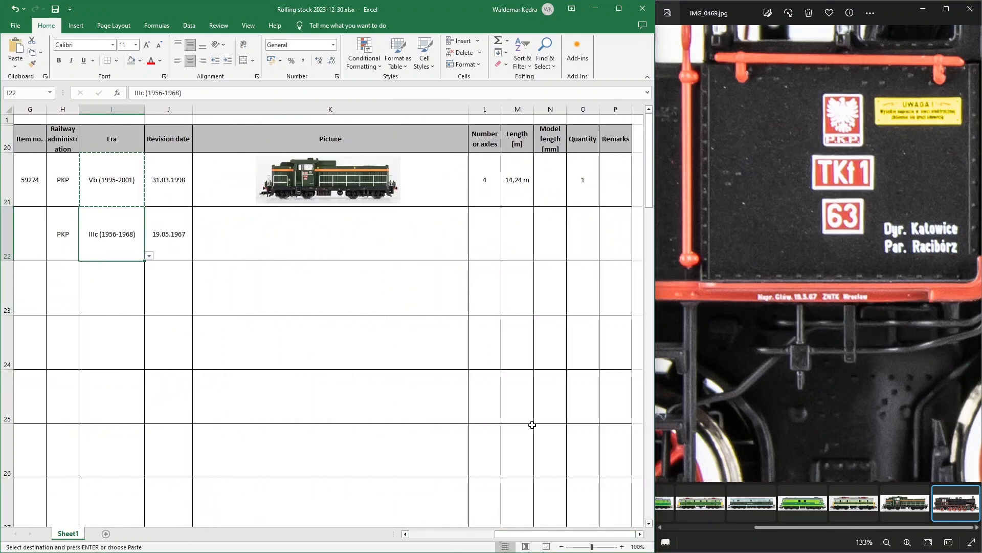
click(886, 543)
click(887, 543)
click(481, 234)
text('1-4-1)
key(ctrl+Return)
key(Right)
key(Right)
key(Right)
text(1)
Insert the steam locomotive picture IMG_0469.jpg into row 22's picture cell.
key(ctrl+Left)
key(ctrl+Left)
key(Right)
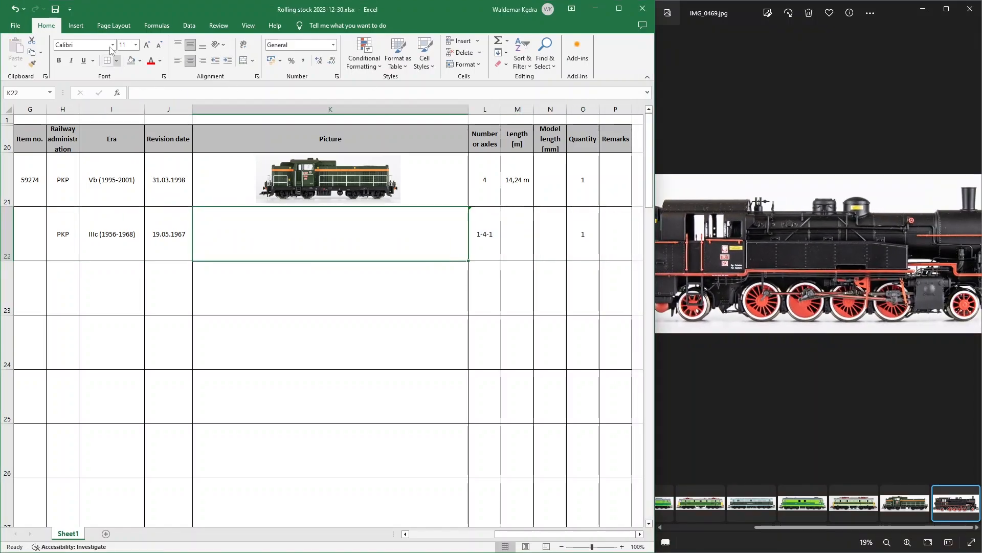
click(76, 26)
click(125, 54)
click(122, 103)
click(148, 142)
double_click(307, 166)
Shrink the steam locomotive picture and centre it within row 22's picture cell.
drag(192, 358, 467, 259)
drag(524, 239, 319, 241)
drag(407, 260, 403, 259)
Set the steam locomotive picture in row 22 to move and size with cells.
right_click(352, 233)
click(412, 413)
click(531, 326)
click(641, 118)
key(Escape)
Copy the vehicle type and type cells from row 21 to row 22 and change the vehicle type to steam loco.
drag(506, 534, 417, 533)
key(Home)
drag(41, 177, 131, 181)
key(ctrl+c)
click(61, 233)
key(ctrl+v)
click(96, 255)
click(46, 272)
Set the type in row 22 to freight loco.
click(131, 238)
click(175, 256)
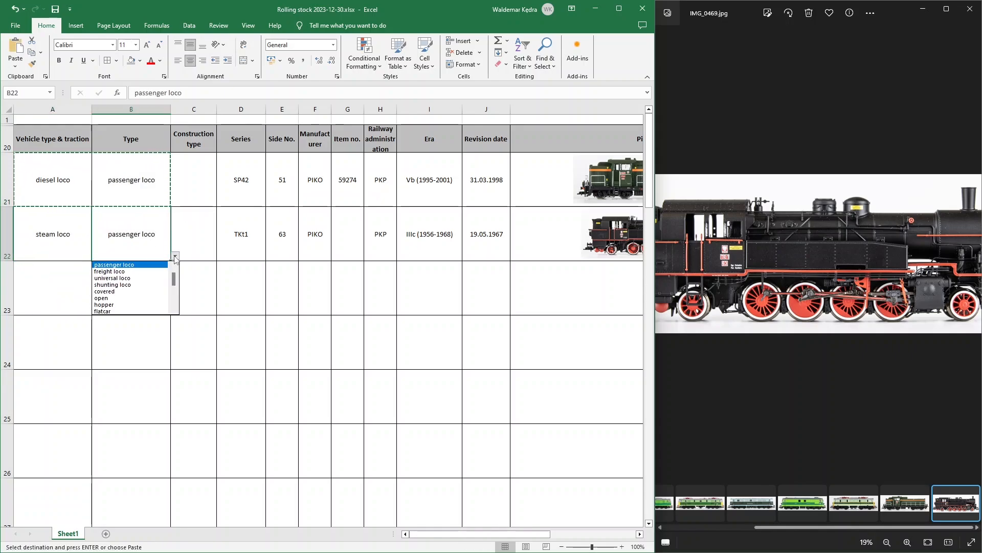
click(107, 271)
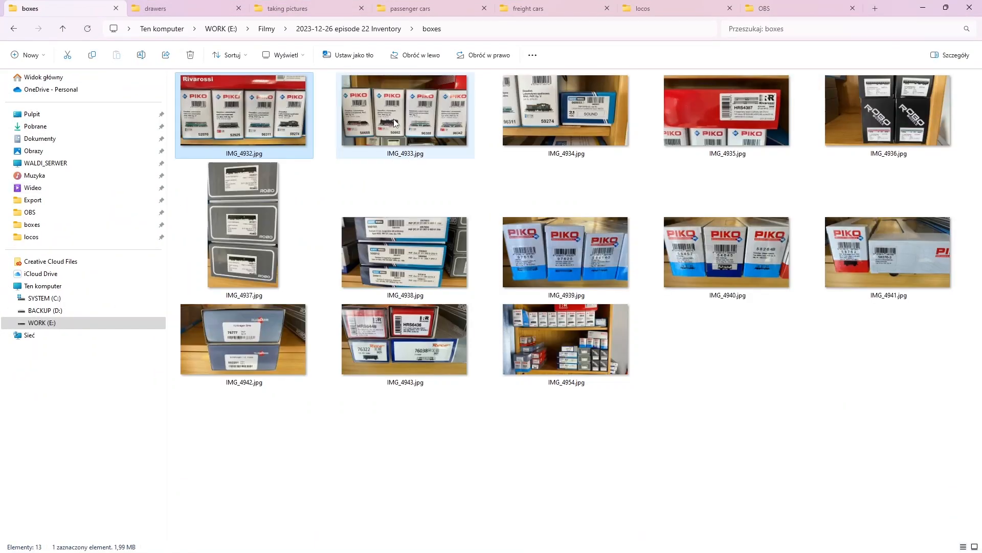
Switch to the inventory workbook and add filters to the header row from vehicle type to remarks.
double_click(394, 118)
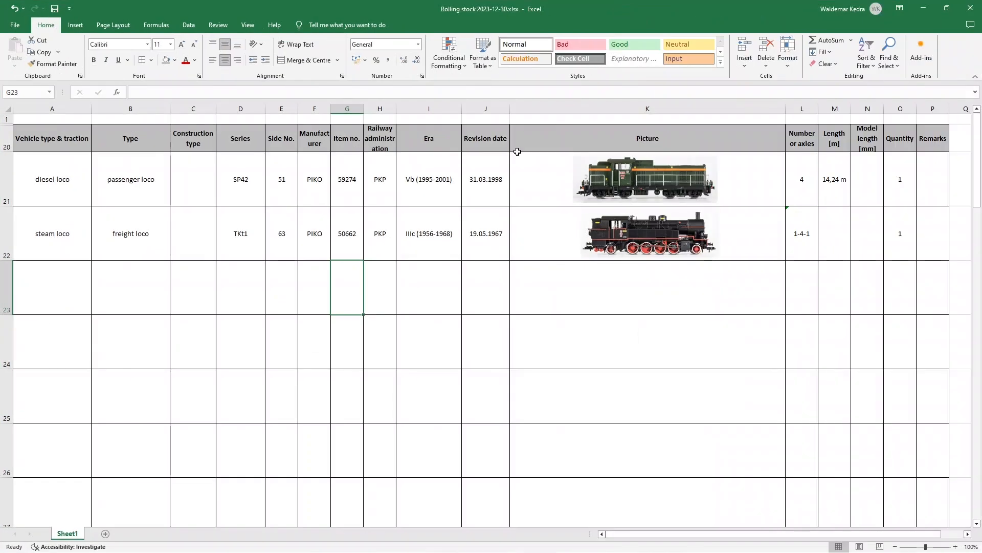
drag(42, 138, 932, 138)
click(189, 25)
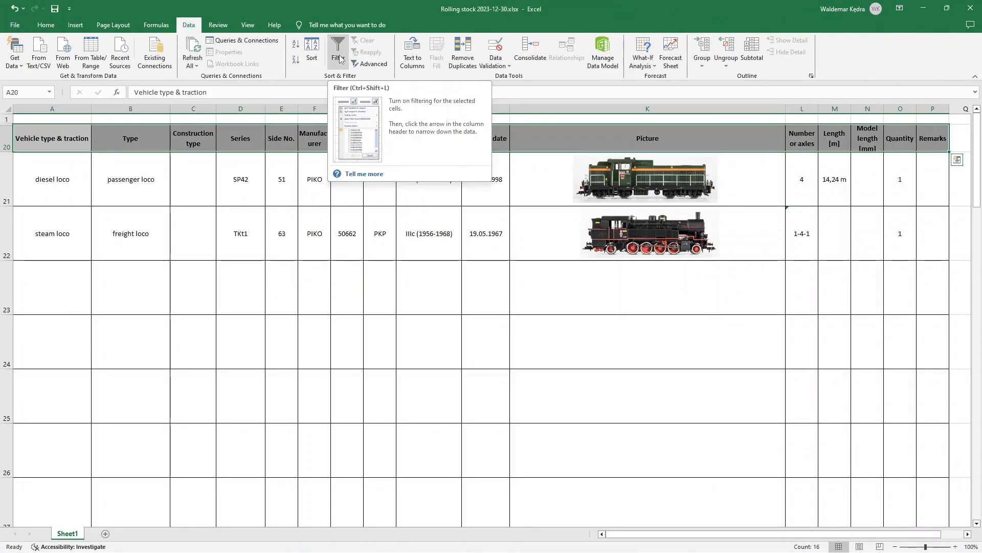
click(339, 52)
Filter the vehicle type and traction column to show only diesel loco.
click(87, 147)
click(30, 280)
click(550, 188)
Filter the vehicle type and traction column to show only steam loco, and clear that filter.
click(86, 147)
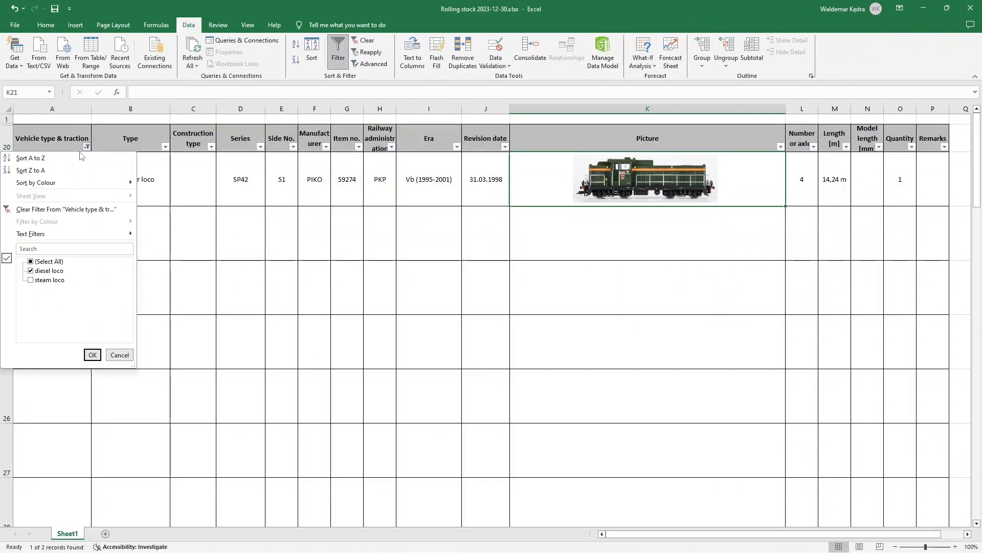
click(51, 281)
click(52, 272)
click(93, 354)
click(86, 147)
click(77, 209)
Sort the inventory by the Type column from A to Z.
click(165, 147)
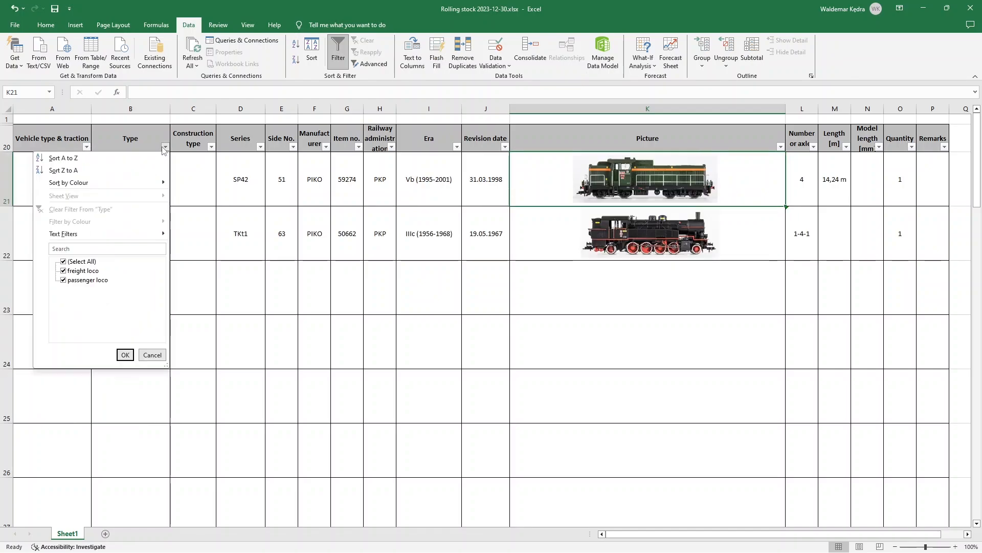
click(70, 154)
click(60, 302)
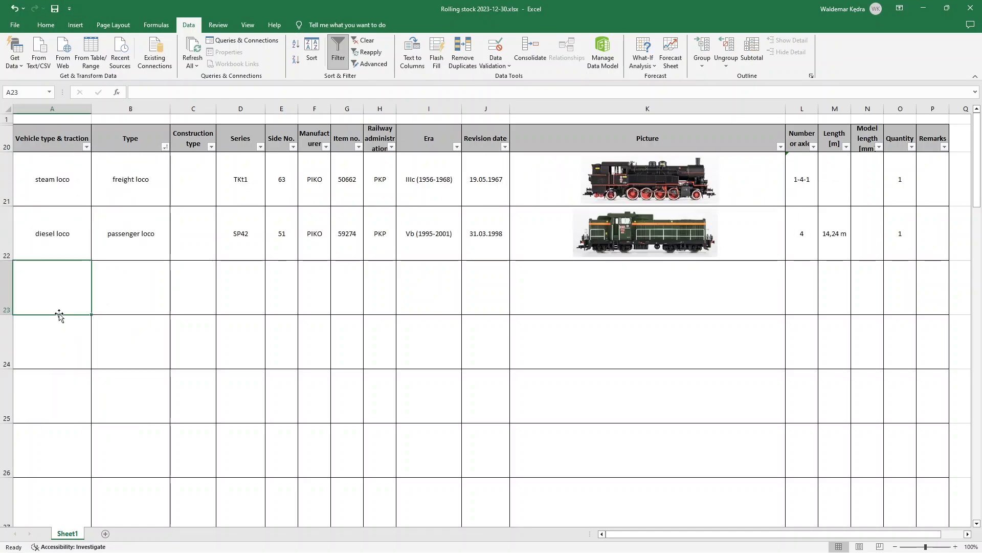
Open the box label photo IMG_4937.jpg beside the workbook and enlarge the label of item 351011.
click(739, 540)
click(354, 499)
click(625, 459)
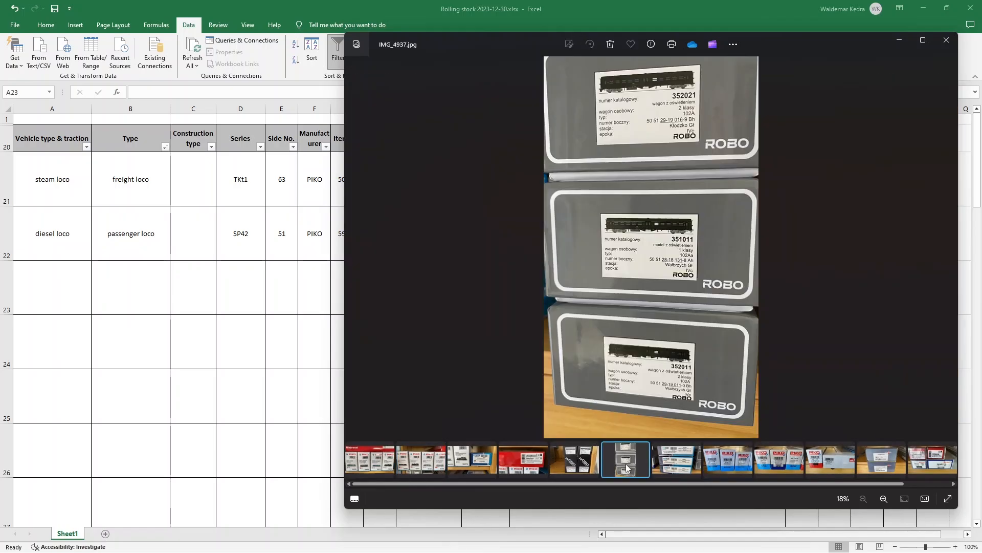
drag(464, 45, 422, 31)
click(327, 271)
click(907, 542)
click(907, 542)
click(908, 542)
Copy the vehicle type and type cells from row 22 to row 23 and choose passenger car and 1st class.
drag(57, 238, 137, 240)
key(ctrl+c)
click(61, 289)
key(ctrl+v)
click(96, 310)
click(155, 299)
click(175, 310)
click(146, 346)
click(193, 290)
text(102Aa)
key(Tab)
text(Ah)
key(Tab)
text(50 51 28-18 131-8)
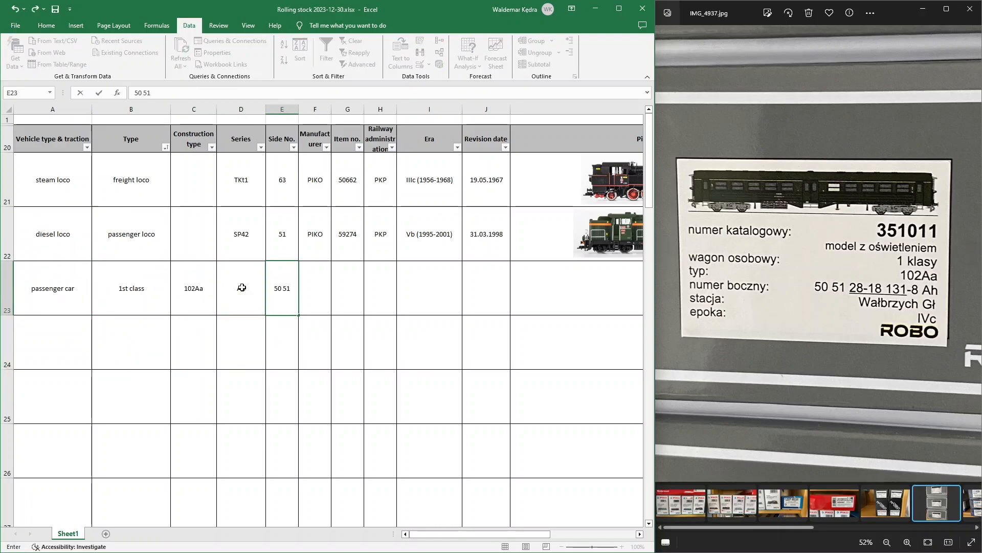
key(Return)
drag(300, 110, 330, 110)
Enter manufacturer ROBO, item number 351011 and railway administration PKP in row 23.
click(353, 292)
text(ROBO)
key(Tab)
text(351011)
key(Tab)
text(PKP)
key(Tab)
Copy the era cell from row 22 to row 23 and choose Ivc (1980-1988).
click(463, 243)
key(ctrl+c)
click(465, 289)
key(ctrl+v)
click(498, 310)
click(458, 324)
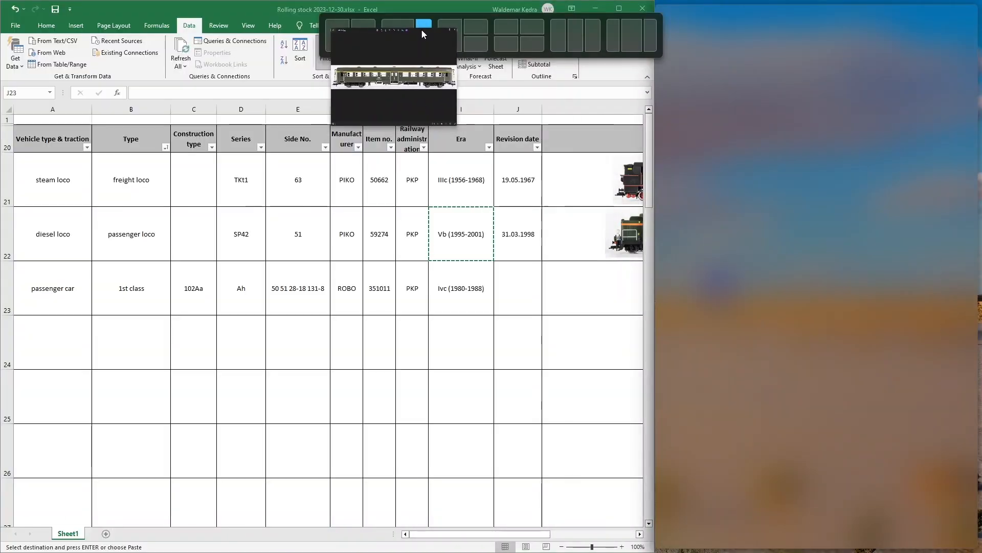
Read the revision date on the passenger car photo IMG_0437.jpg and enter 14.10.1986 as the revision date in row 23.
scroll(777, 309, up, 5)
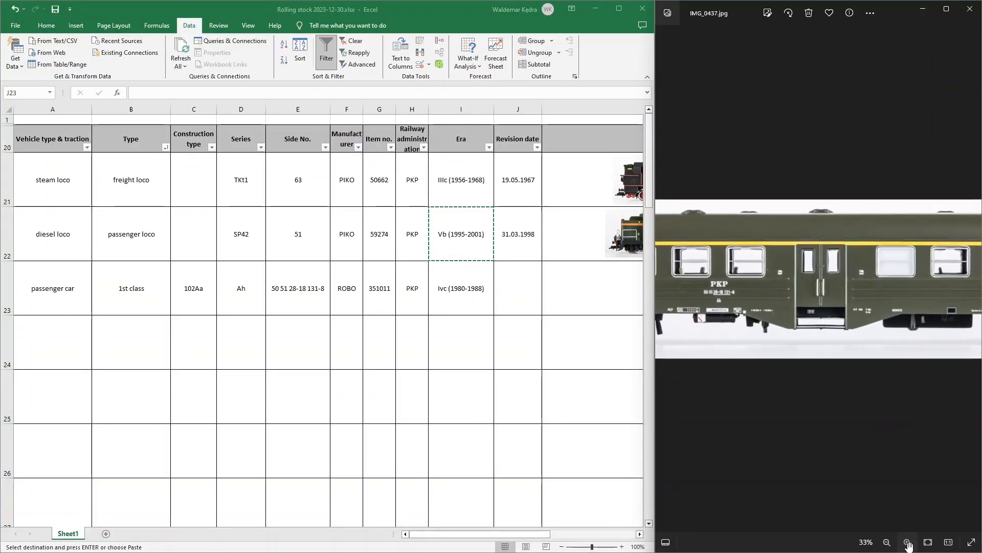
drag(883, 303, 689, 318)
drag(932, 312, 764, 313)
key(Left)
click(908, 543)
click(908, 542)
click(666, 542)
click(769, 506)
click(873, 499)
click(908, 542)
click(908, 543)
scroll(825, 287, up, 7)
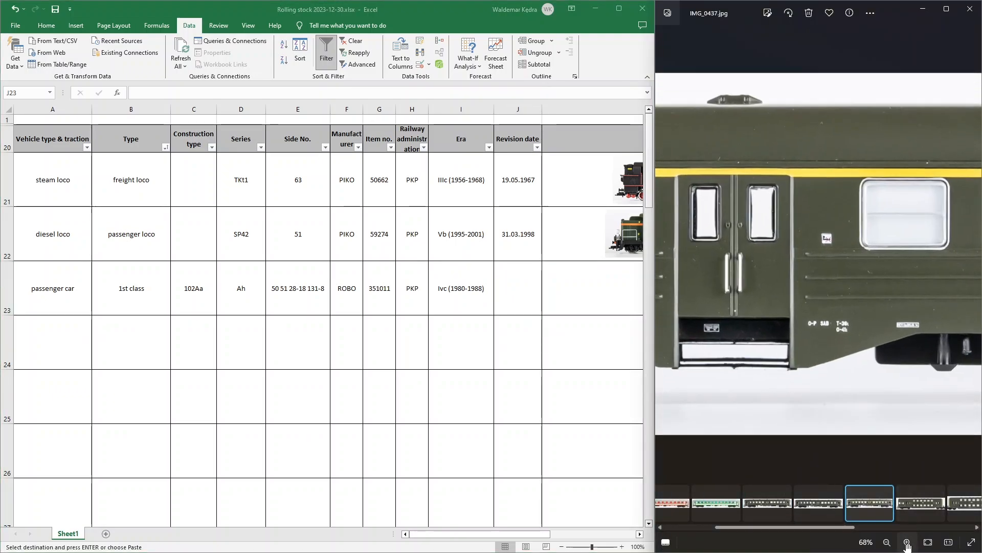
text(14.10.1986)
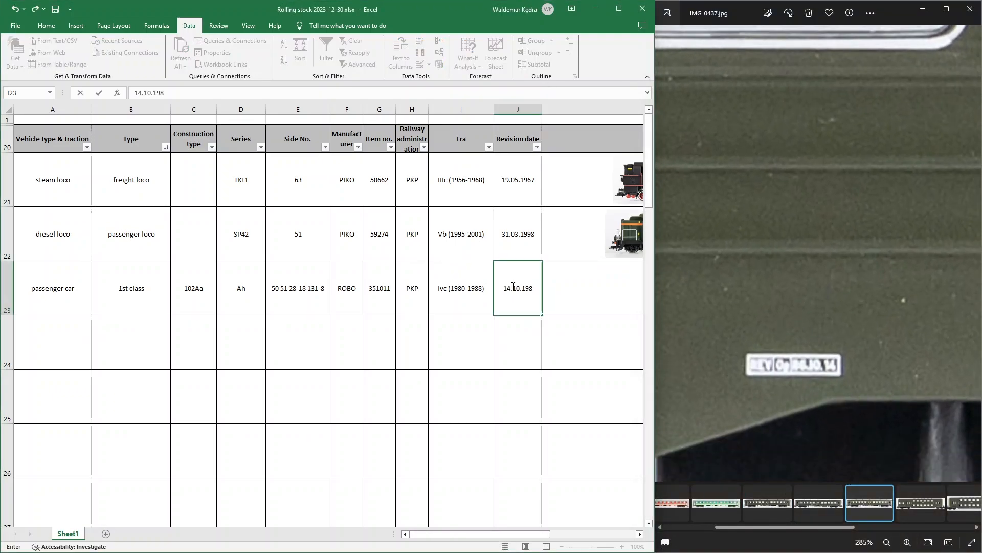
key(Return)
Enter 4 axles and the length 24,21 for the passenger car in row 23, reading the length from its photo.
click(887, 542)
click(887, 544)
drag(936, 286, 680, 286)
click(908, 542)
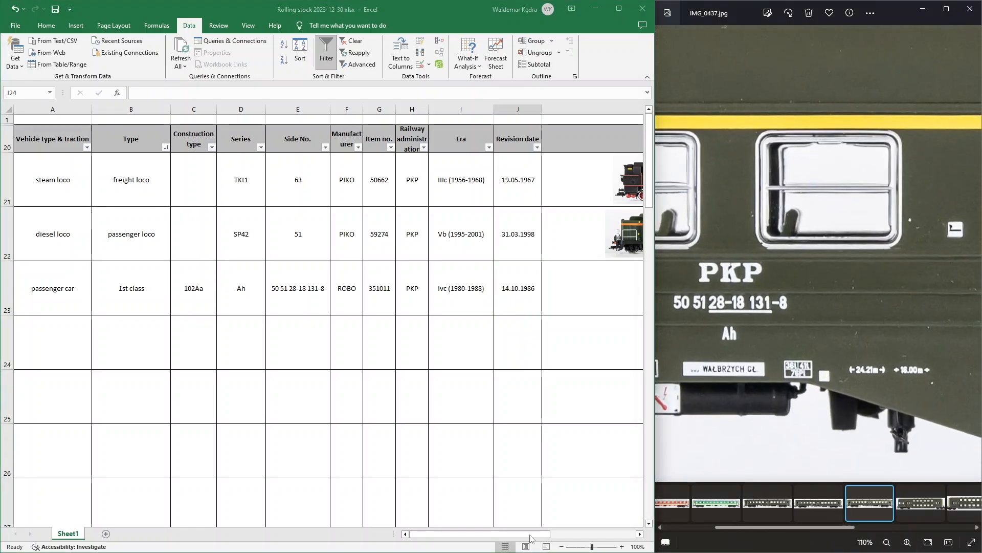
drag(527, 535, 613, 535)
click(489, 303)
text(4)
key(Tab)
text(24,21)
key(Return)
Set the passenger car's quantity in row 23 to 1.
key(Up)
key(Right)
key(Right)
text(1)
key(Return)
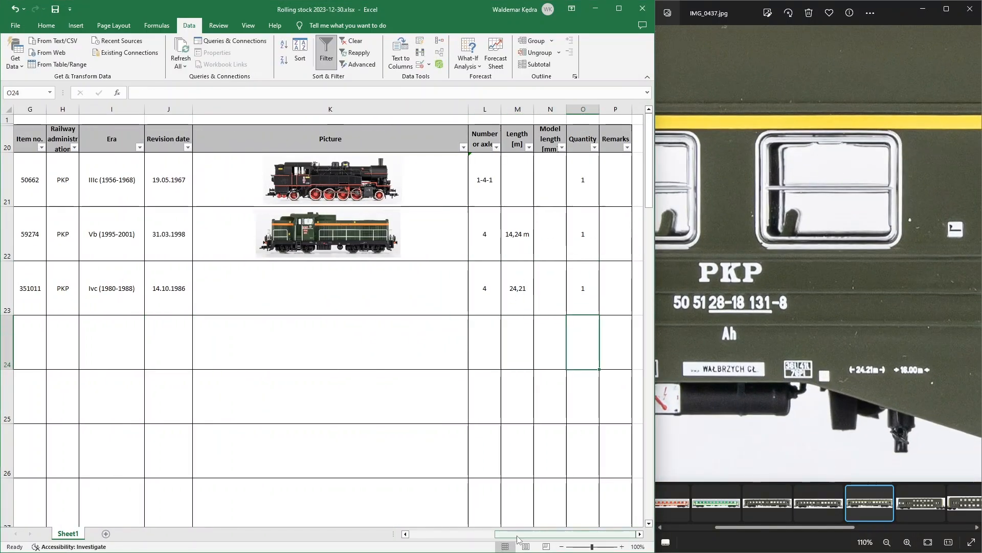
Maximize the workbook window, select row 23's picture cell and save the workbook.
click(619, 8)
click(359, 288)
click(55, 9)
click(75, 25)
click(121, 56)
click(66, 239)
double_click(191, 129)
double_click(193, 154)
key(Delete)
Insert the passenger car picture, shrink it to about 13,5 cm wide and centre it in row 23's picture cell.
click(121, 56)
double_click(537, 107)
drag(193, 340, 341, 292)
drag(523, 286, 378, 289)
Set the passenger car picture in row 23 to move and size with cells.
right_click(377, 288)
click(429, 464)
click(913, 327)
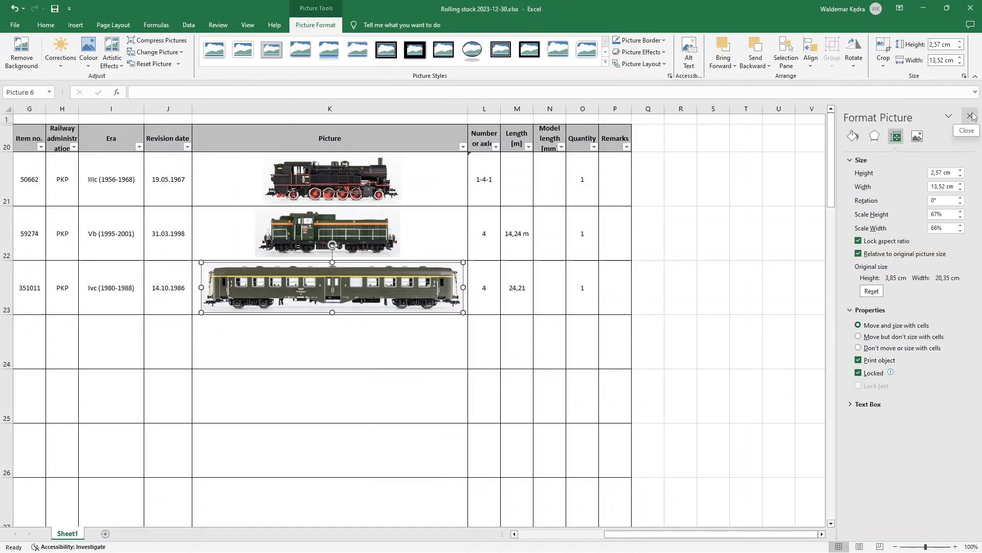
click(971, 116)
Filter the vehicle type and traction column to show only passenger car.
drag(768, 534, 683, 534)
click(447, 296)
click(86, 147)
click(49, 263)
click(51, 279)
click(92, 355)
Add diesel loco to the vehicle type filter, and restore all vehicle types.
click(86, 146)
click(49, 271)
click(92, 354)
click(86, 147)
click(49, 263)
click(88, 354)
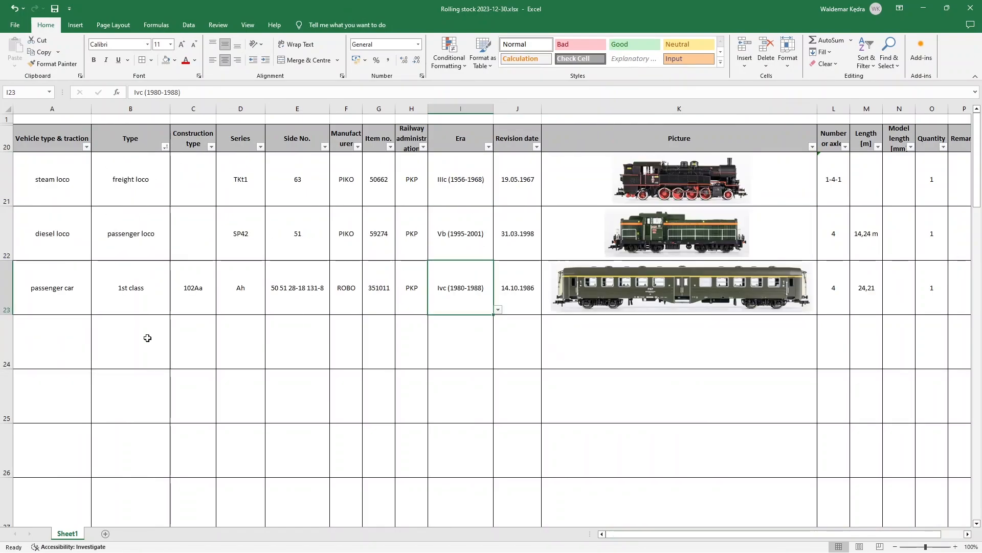
Open the recent workbook 16.5 mm Rolling stock.xlsx.
click(54, 336)
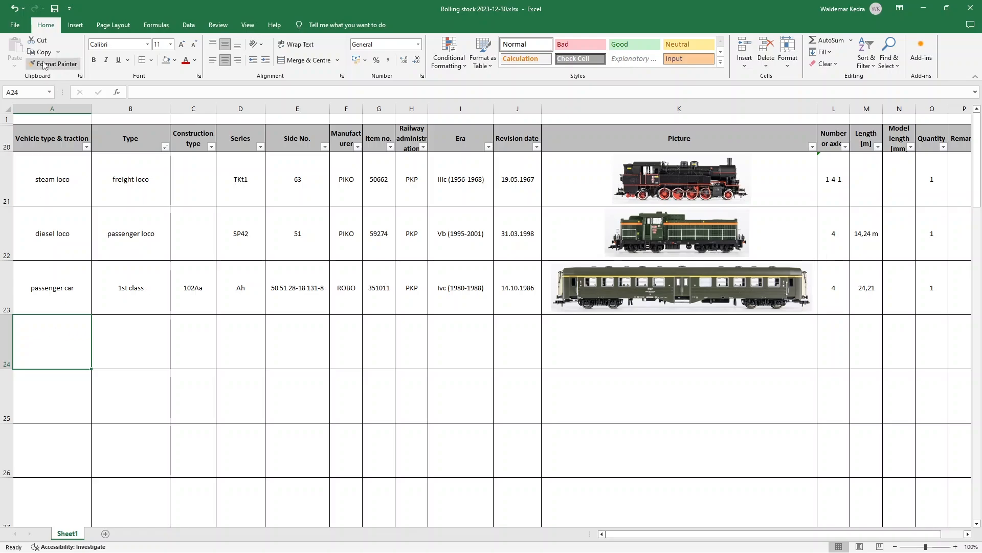
click(14, 27)
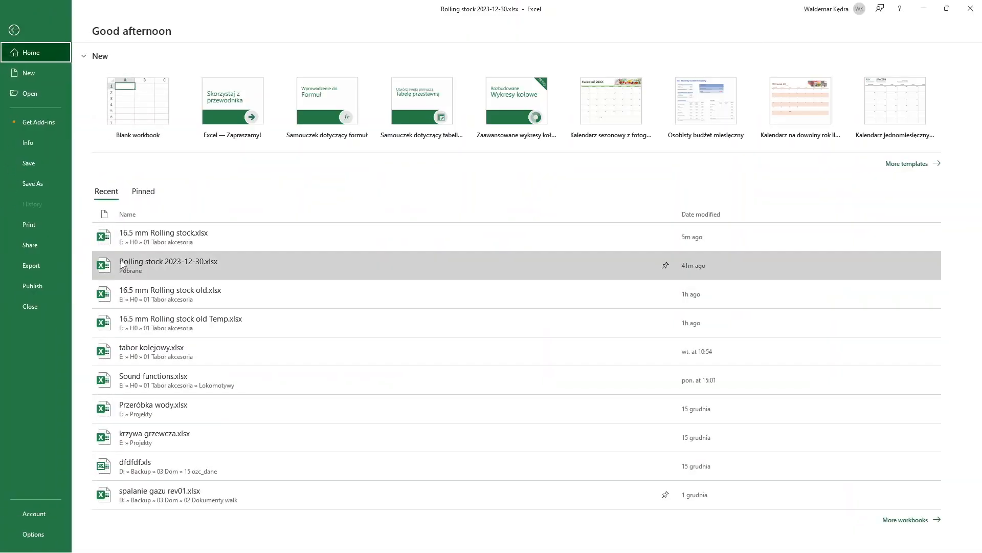
click(174, 233)
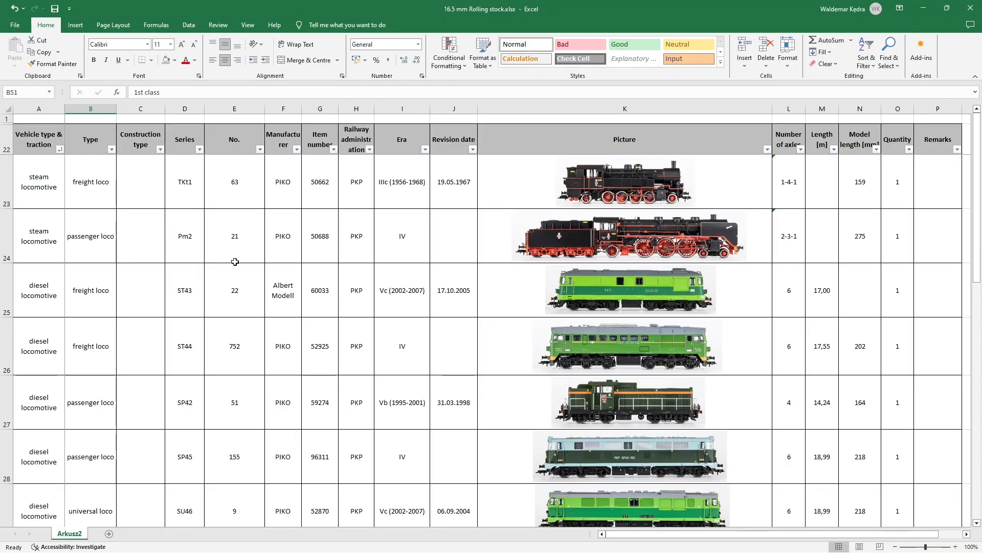
Examine the complete rolling stock list with its pictures, from the locomotives down to the passenger cars.
click(895, 546)
click(896, 547)
click(896, 547)
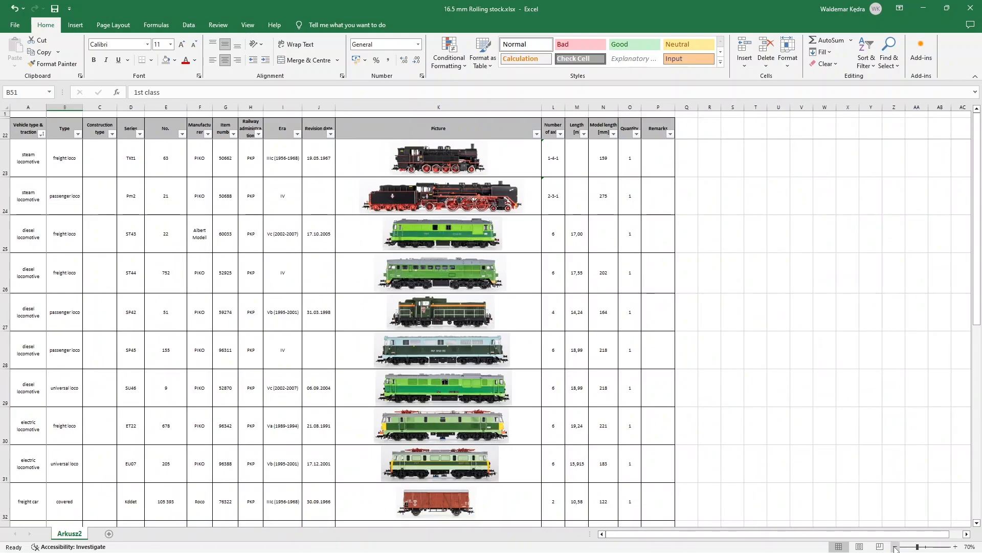
click(896, 547)
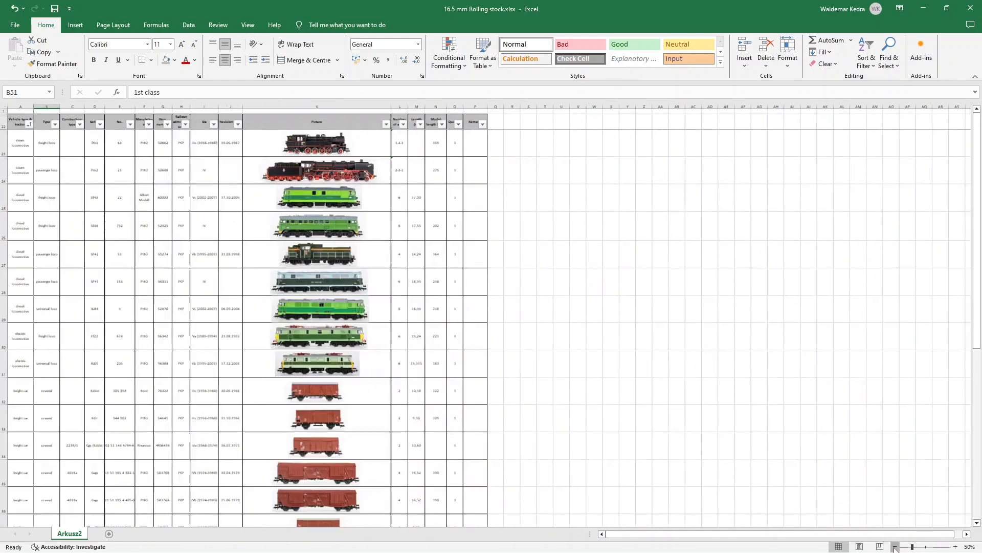
click(895, 547)
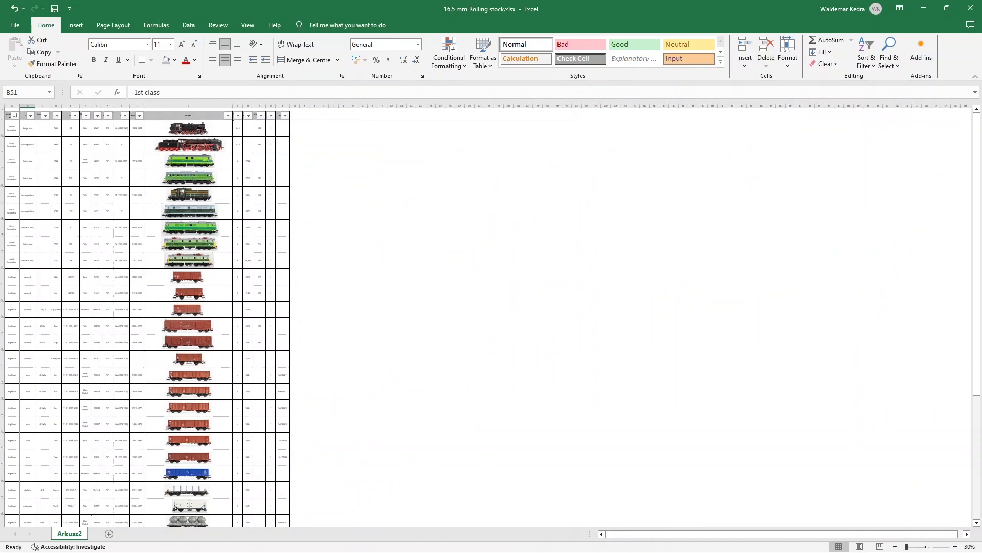
click(977, 497)
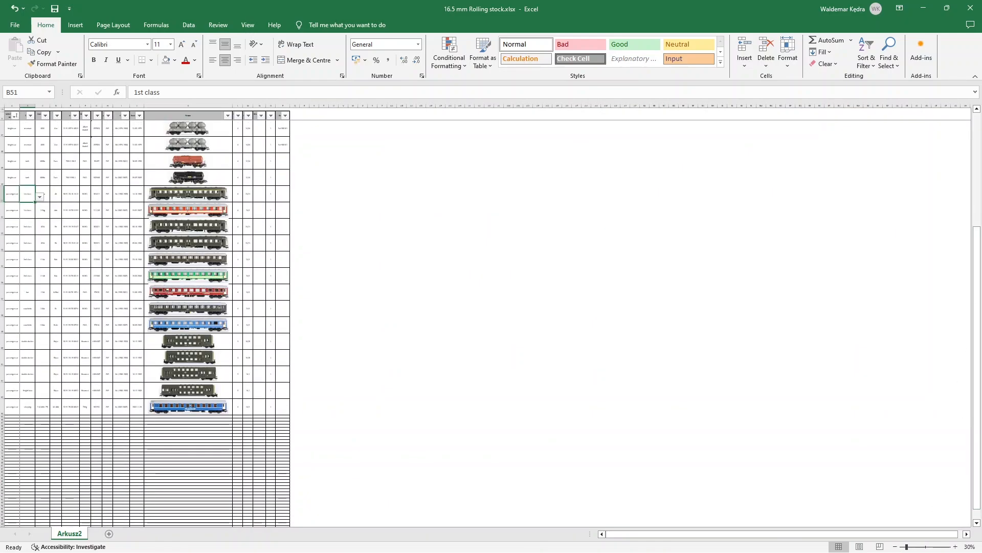
click(974, 126)
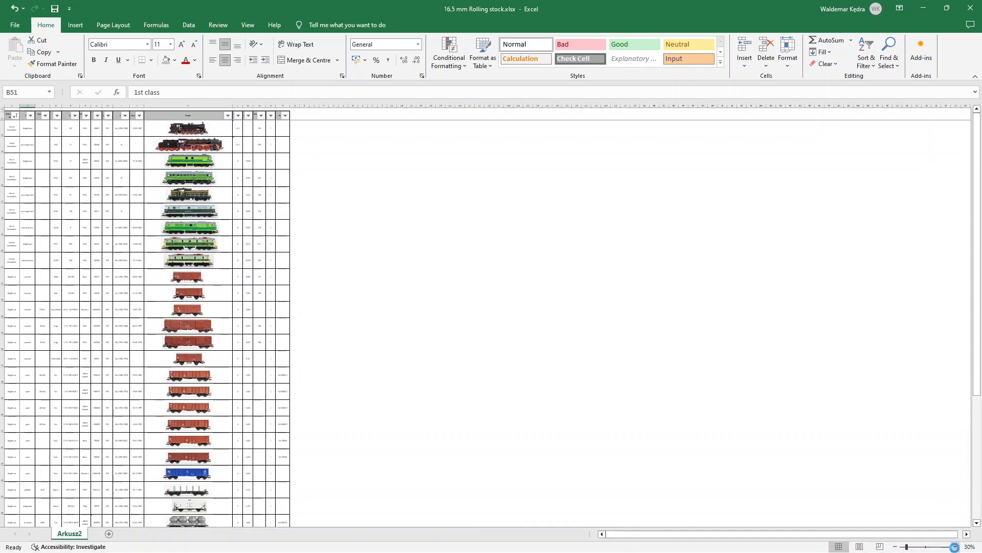
click(955, 547)
click(955, 547)
click(955, 547)
click(955, 547)
click(955, 547)
click(955, 547)
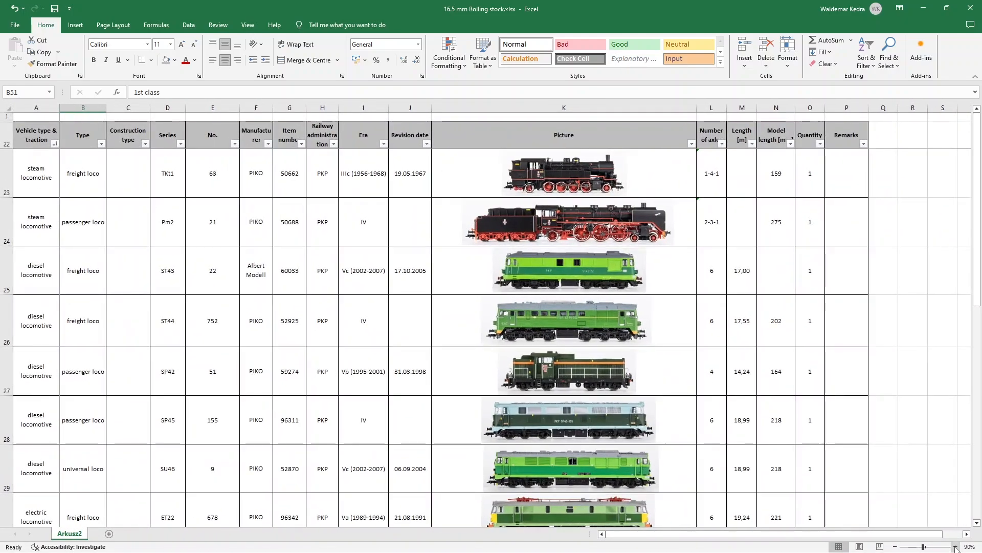
click(954, 547)
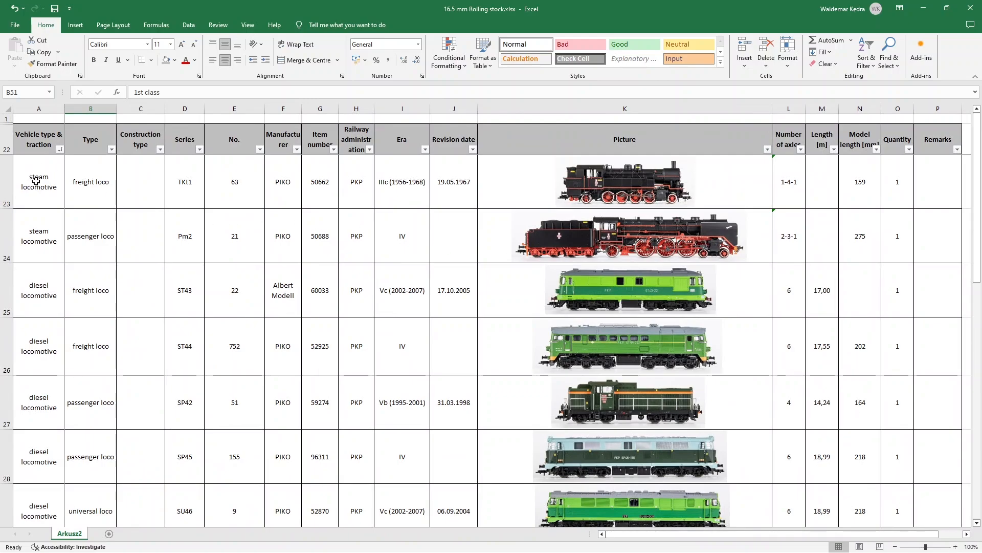
Filter the complete list's vehicle type column to show only steam locomotive.
click(61, 149)
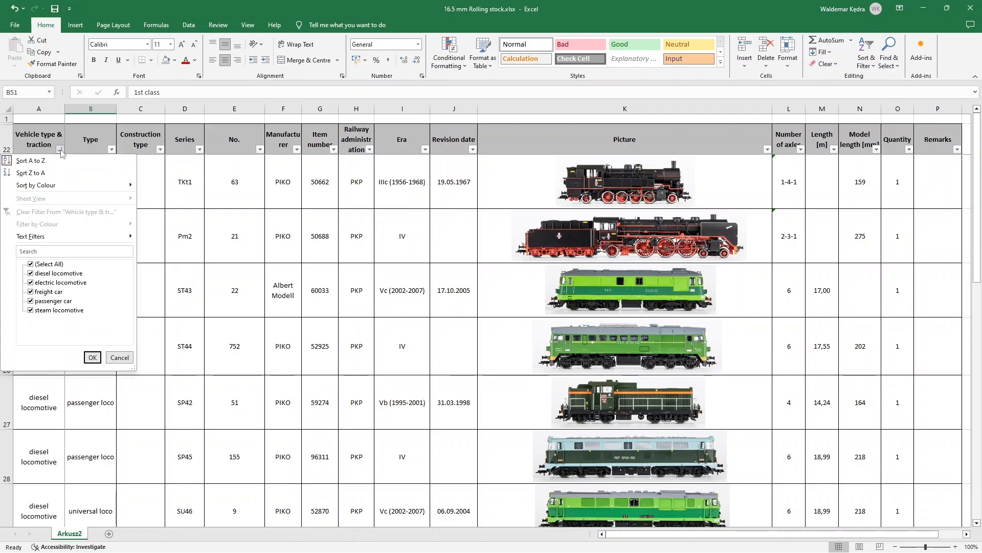
click(48, 264)
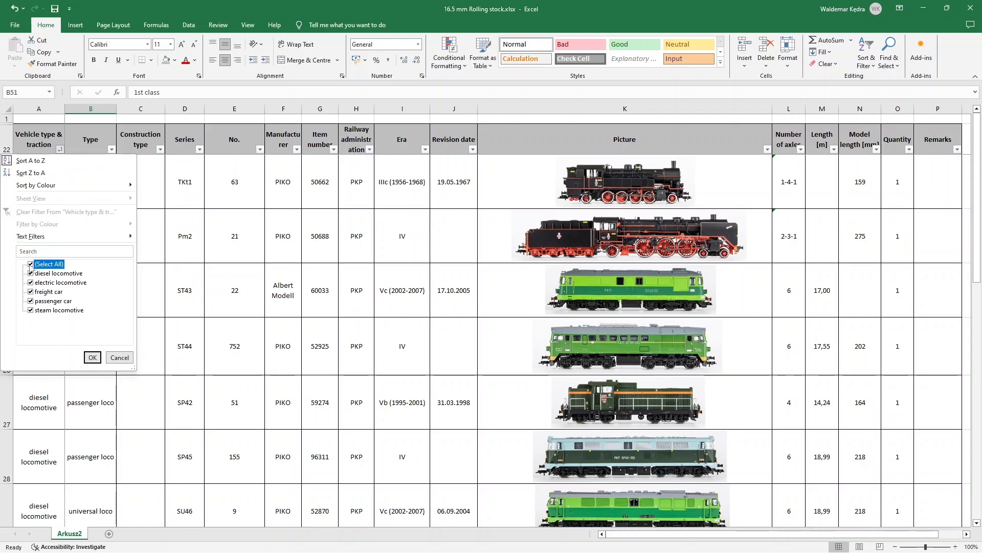
click(31, 310)
click(92, 357)
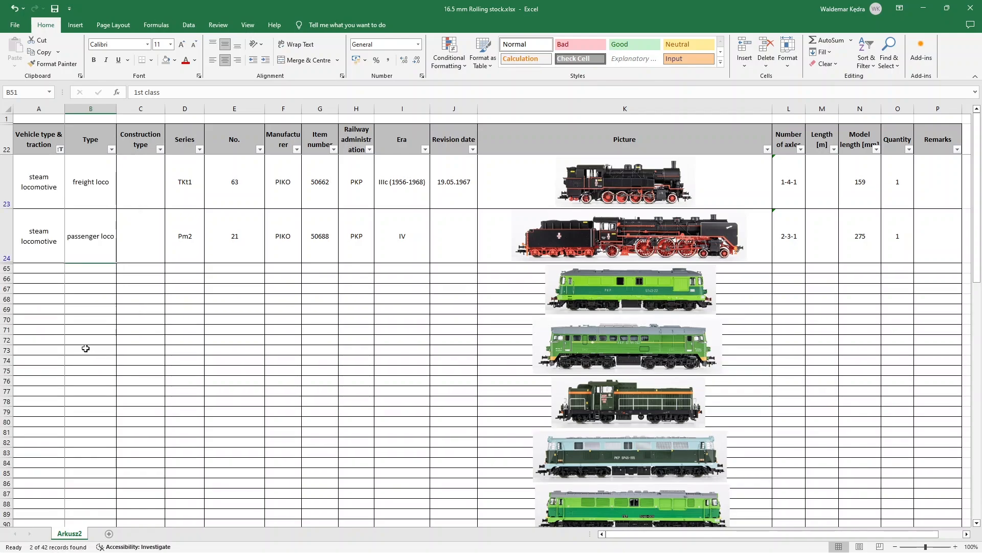
Change the vehicle type filter to show only diesel locomotive.
click(60, 149)
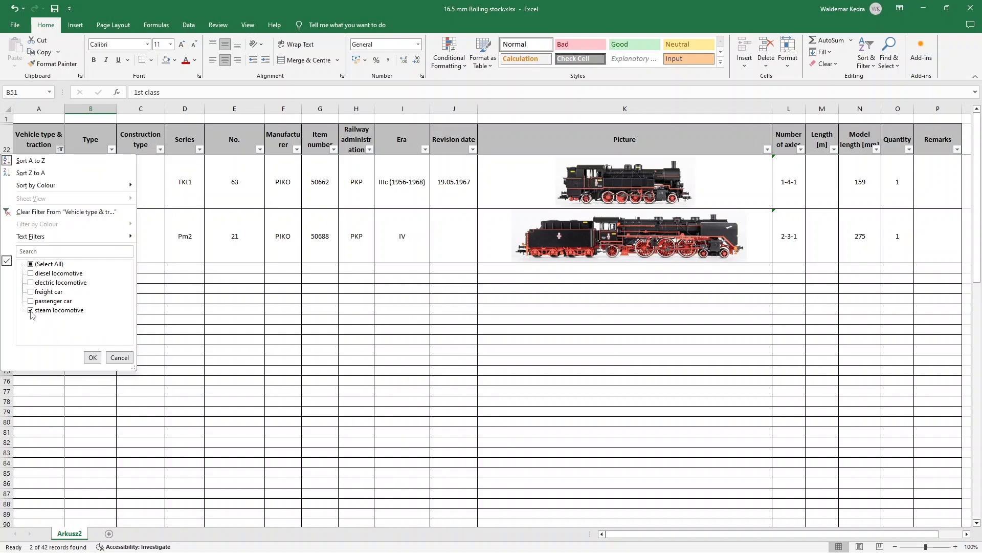
click(30, 311)
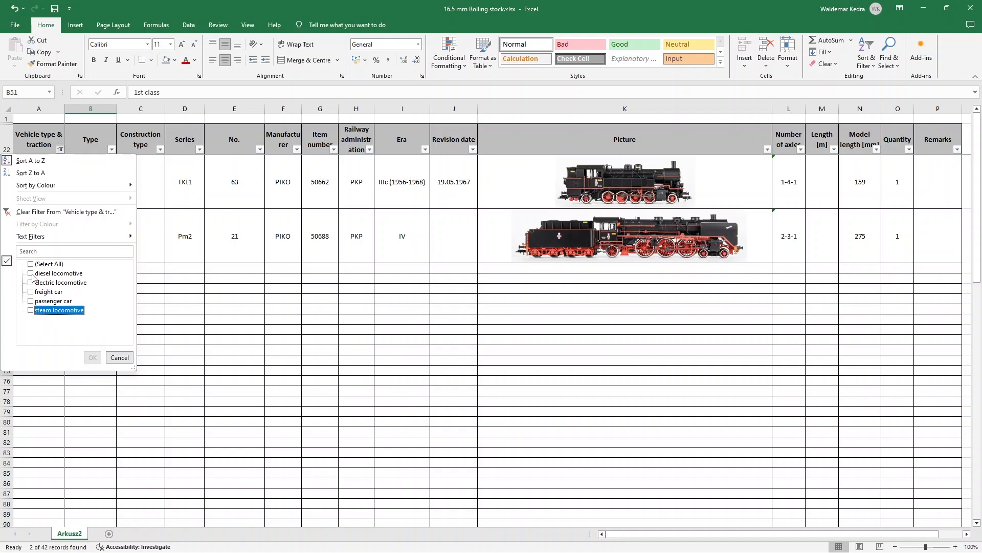
click(31, 273)
click(92, 357)
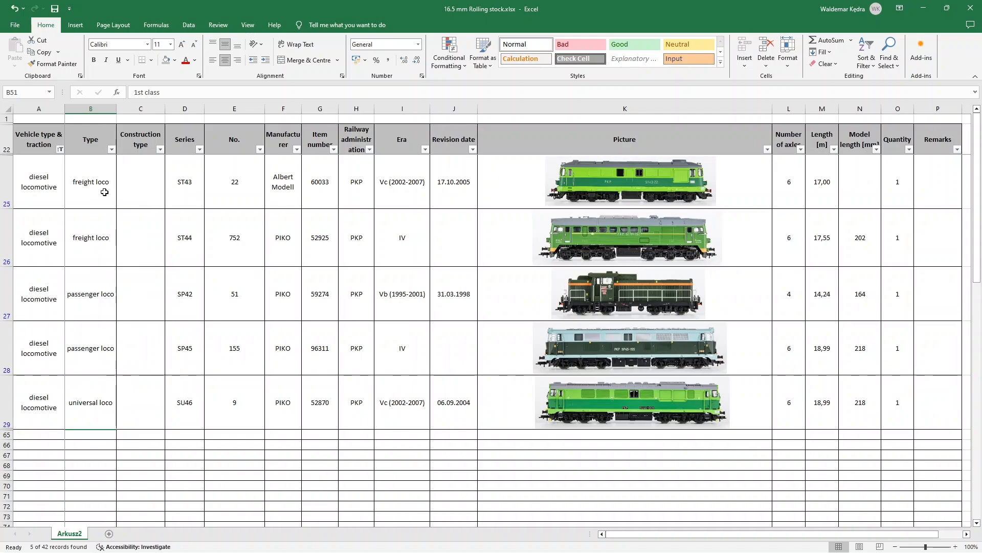
Change the vehicle type filter to show only freight car.
click(60, 148)
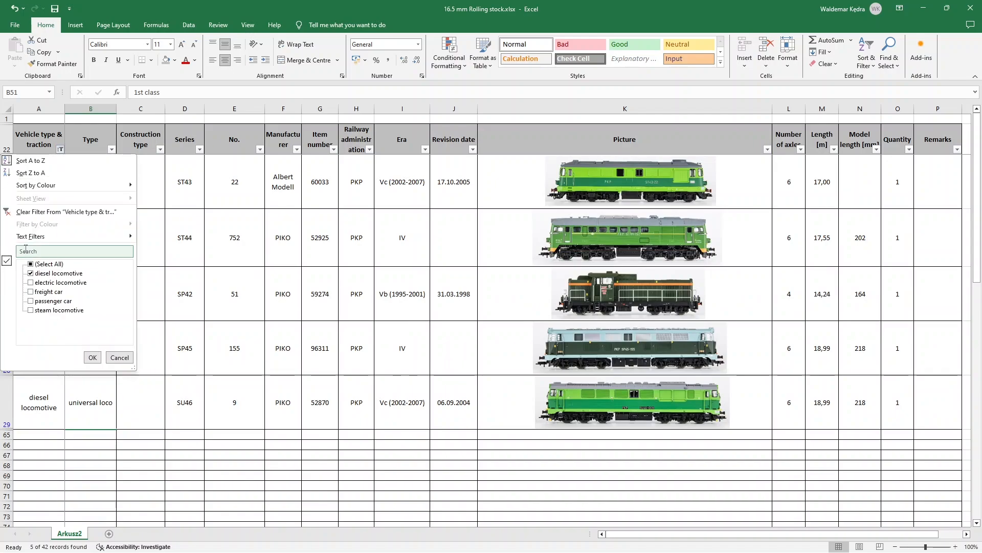
click(31, 274)
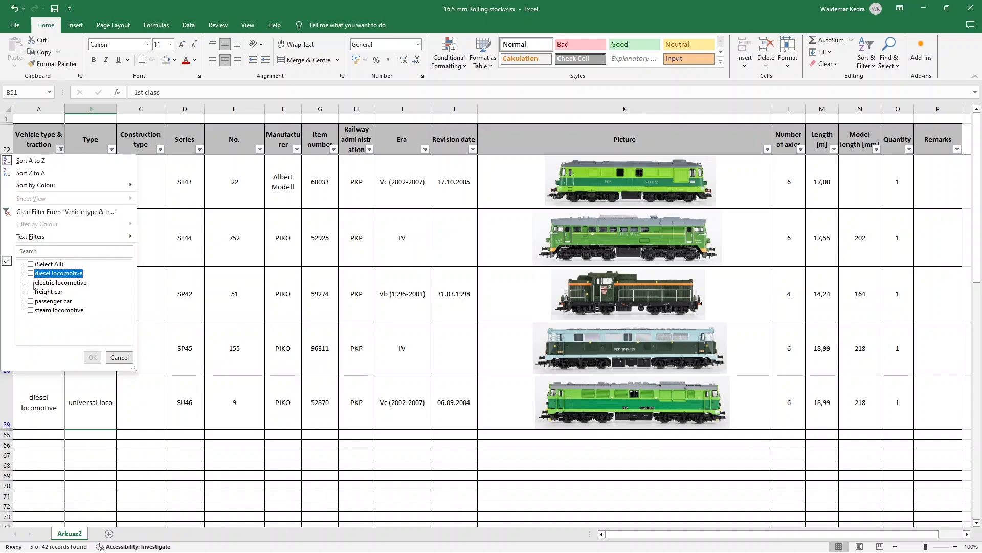
click(31, 293)
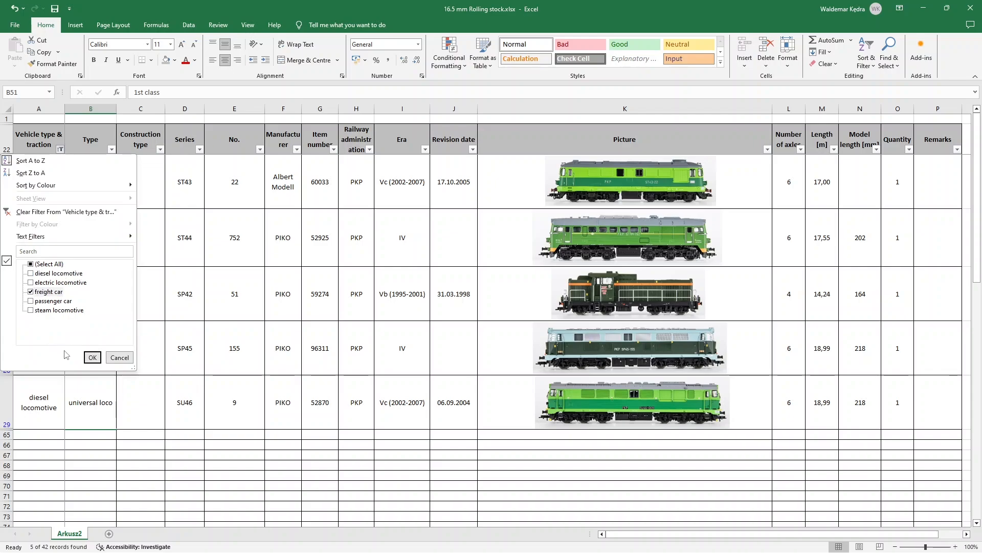
click(93, 358)
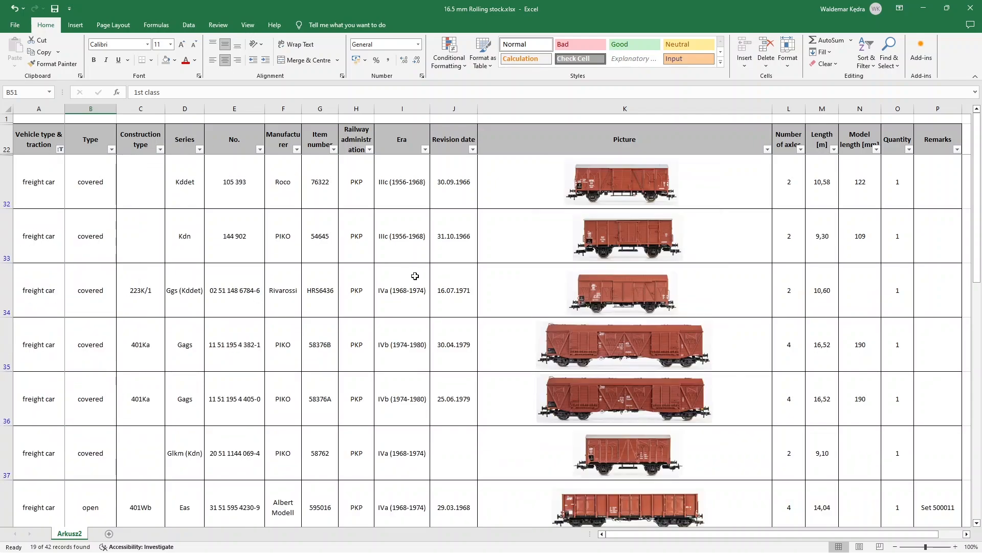
Filter the Type column of the freight cars to show only open.
scroll(890, 366, down, 2)
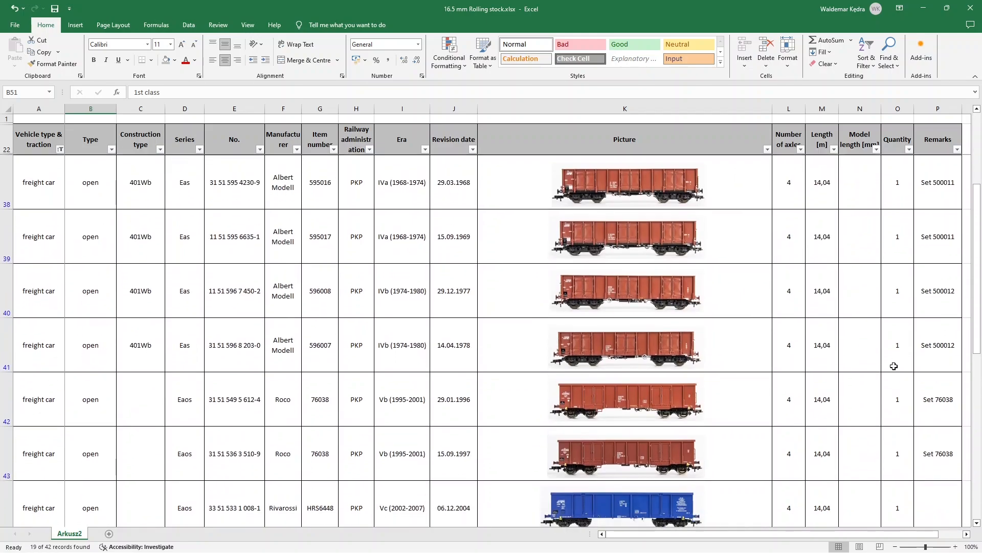
scroll(891, 366, up, 2)
click(112, 150)
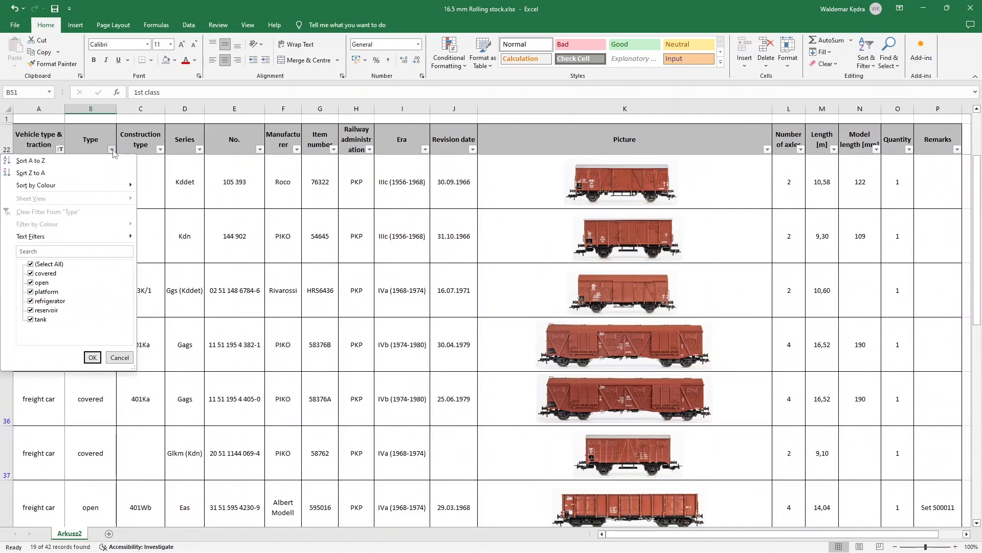
click(31, 264)
click(31, 282)
click(91, 357)
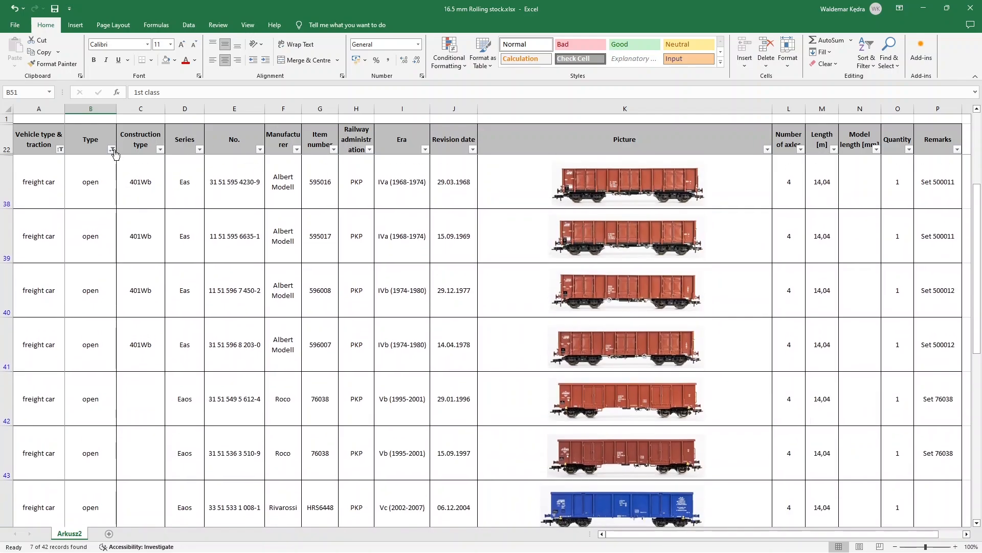
Change the Type filter of the freight cars to show only refrigerator.
click(111, 149)
click(30, 282)
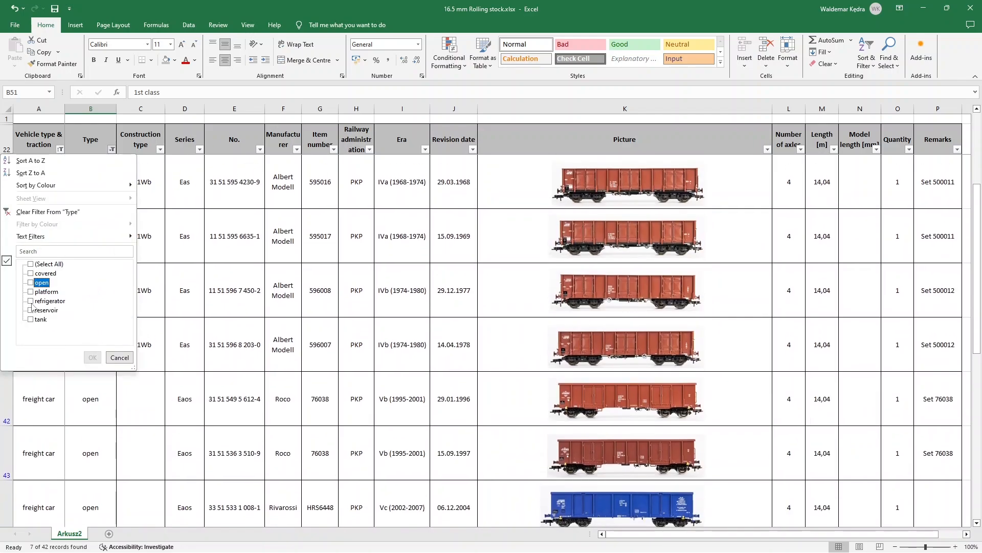
click(31, 301)
click(92, 357)
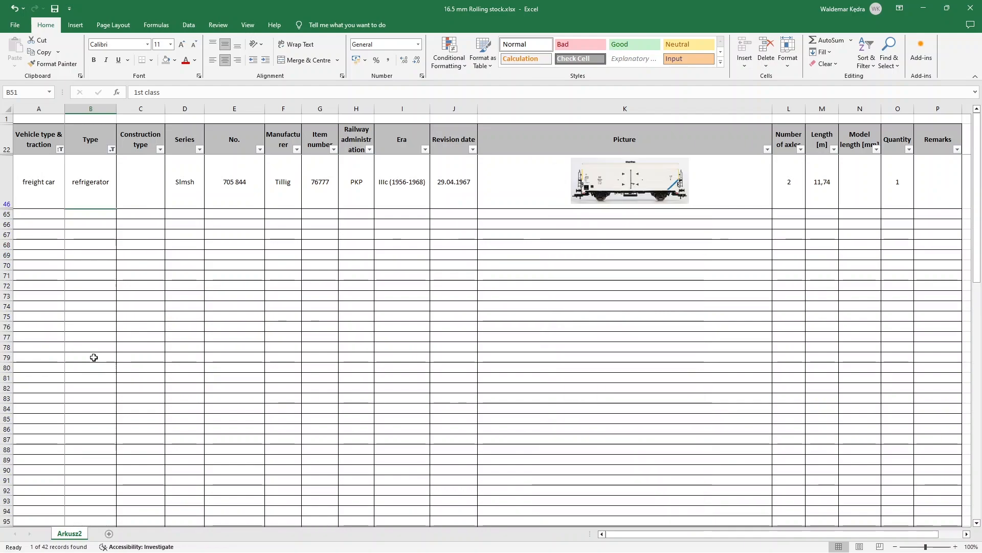
Change the Type filter of the freight cars to show only reservoir.
click(111, 149)
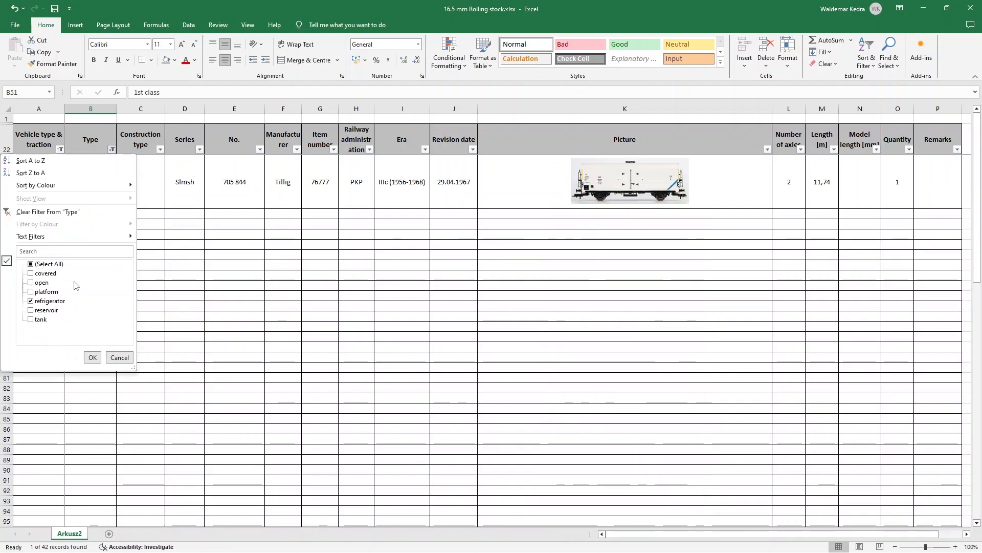
click(31, 301)
click(30, 310)
click(93, 357)
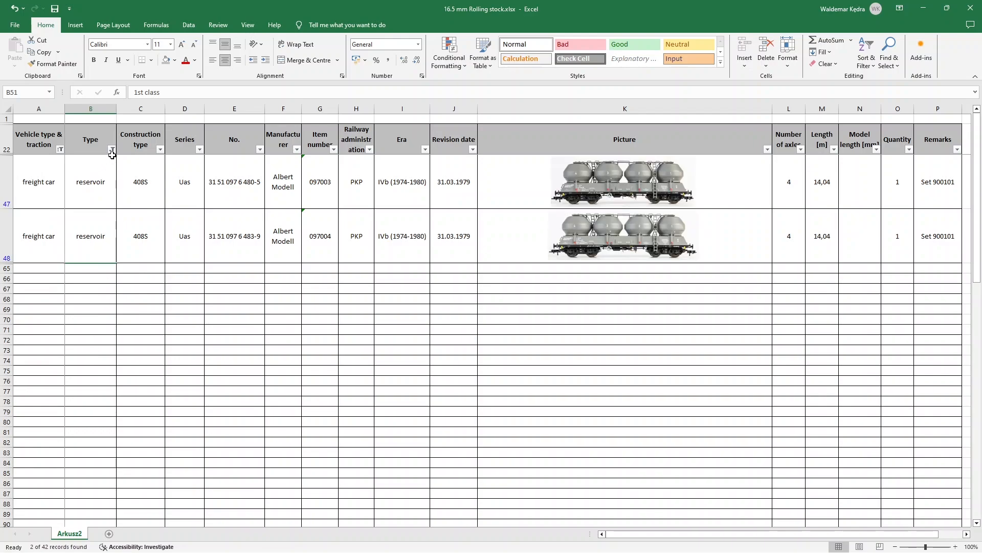
Add tank to the Type filter so both reservoir and tank freight cars are included.
click(112, 149)
click(31, 319)
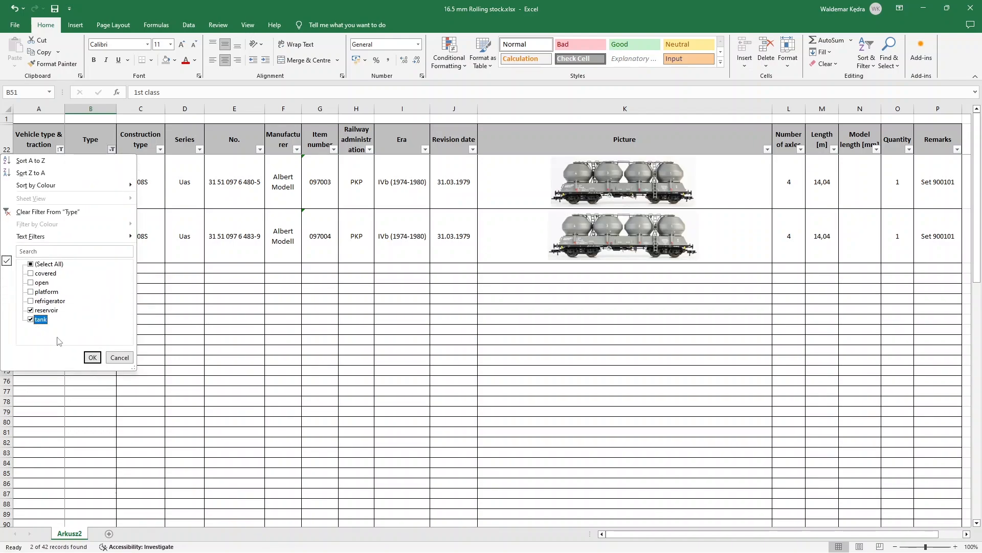
click(92, 358)
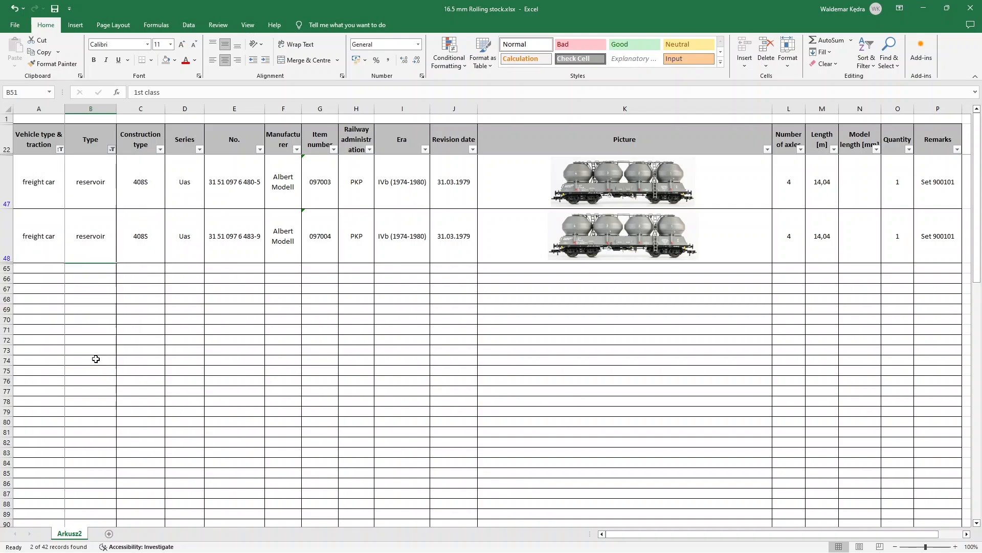
Clear the Type filter and change the vehicle type filter to show only passenger car.
click(112, 150)
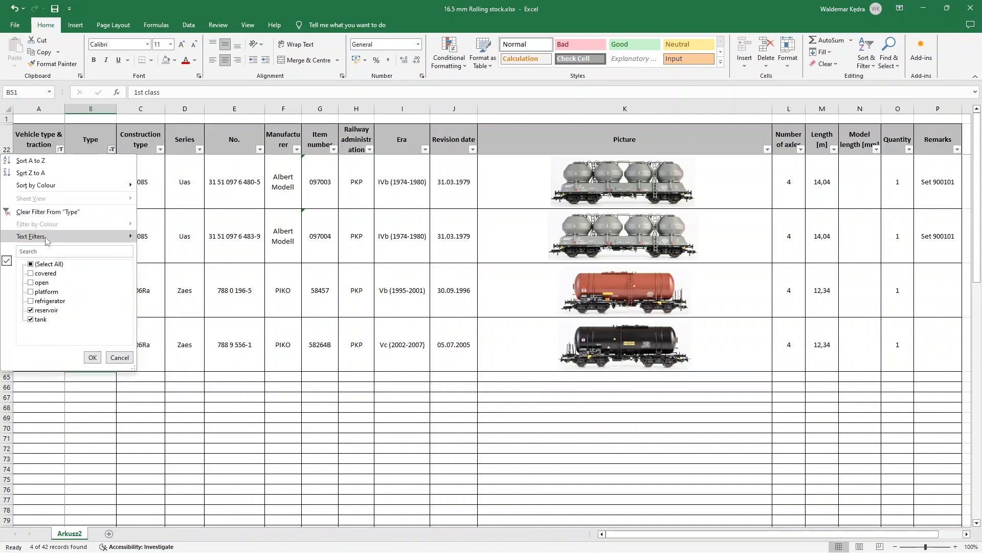
click(87, 214)
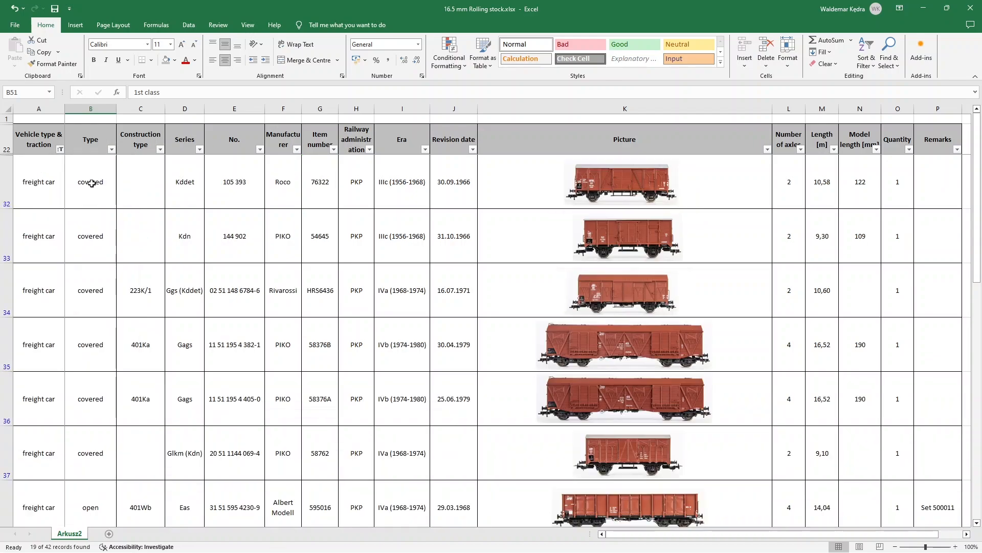
click(60, 149)
click(31, 292)
click(30, 301)
click(93, 357)
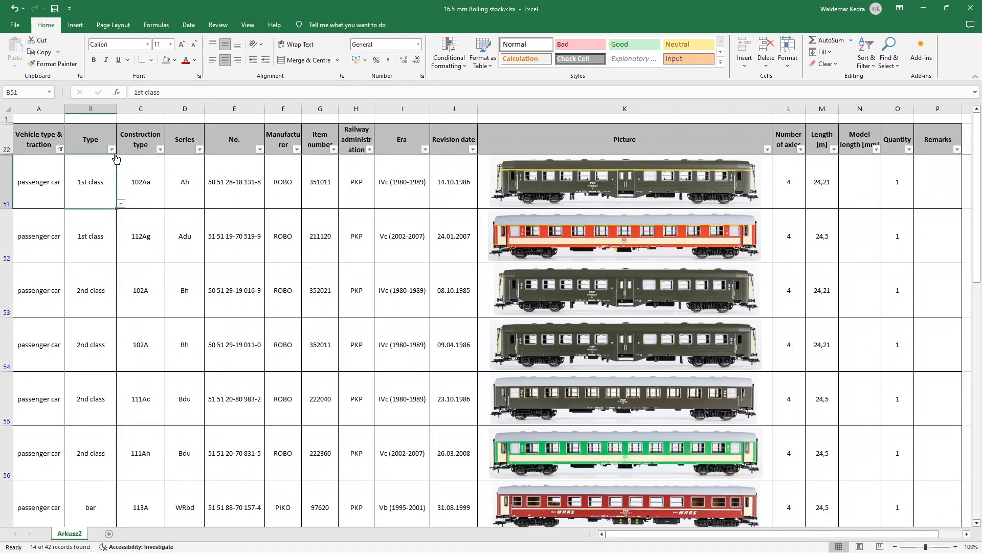
Filter the Type column of the passenger cars to show only 1st class.
click(111, 149)
click(30, 263)
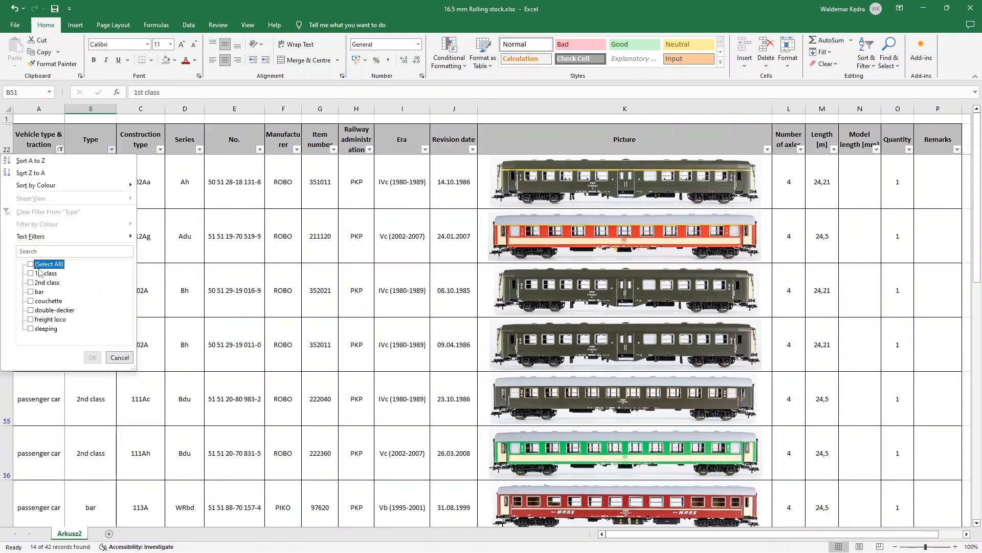
click(31, 273)
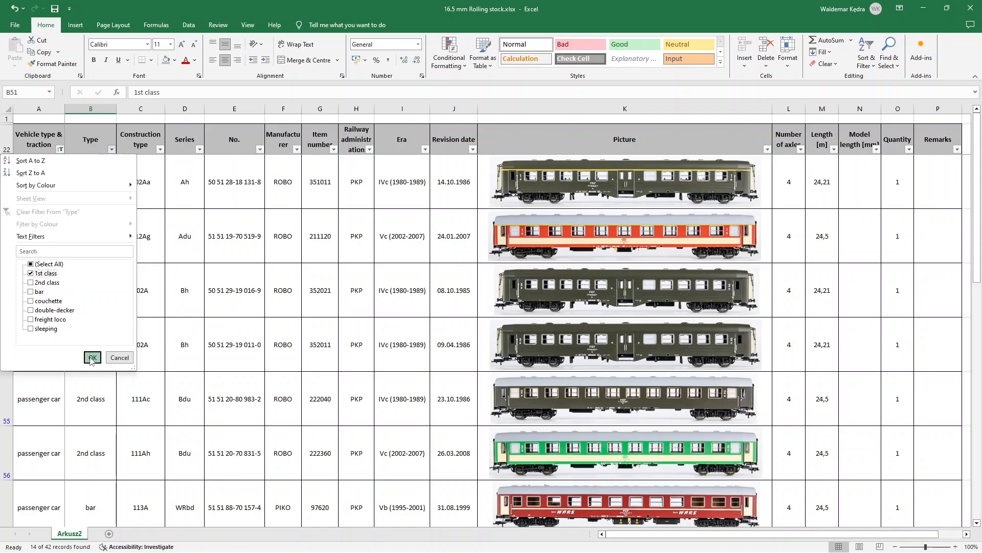
click(91, 357)
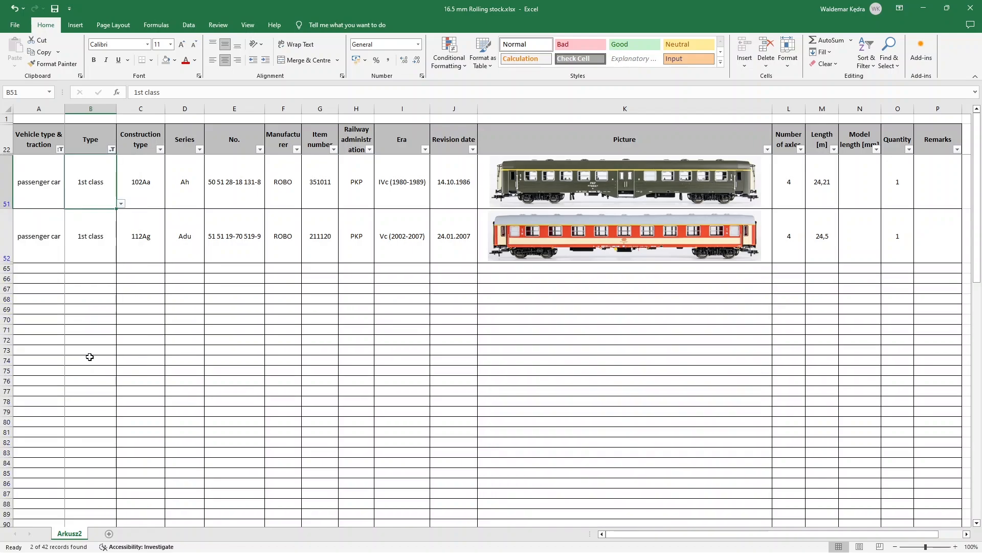
Change the Type filter of the passenger cars to show only 2nd class.
click(111, 149)
click(31, 273)
click(30, 282)
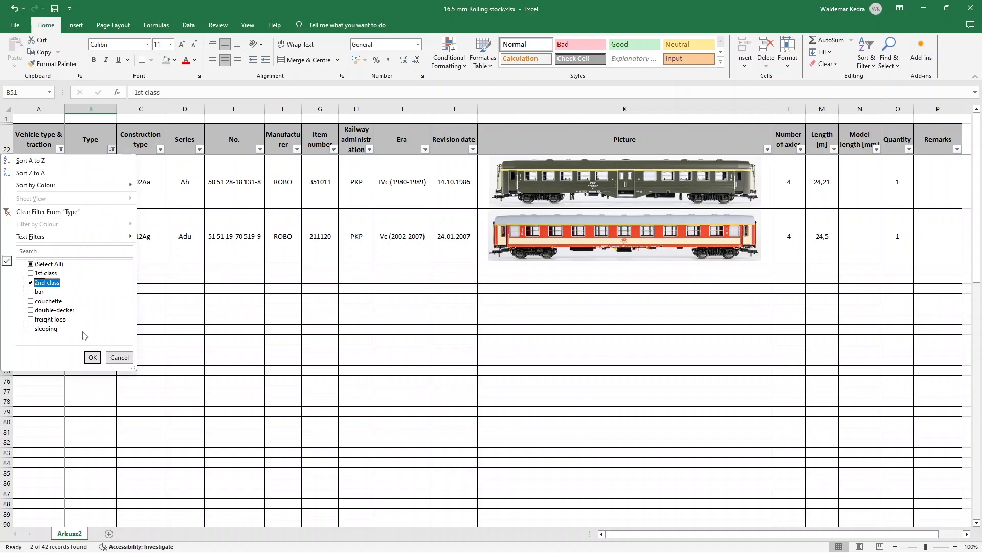
click(92, 357)
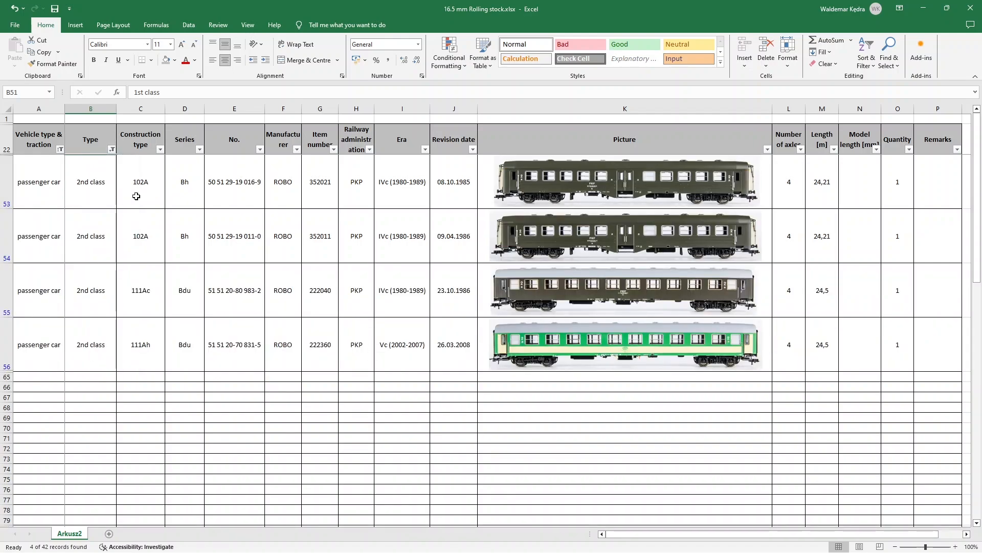
Change the Type filter of the passenger cars to show only sleeping.
click(111, 149)
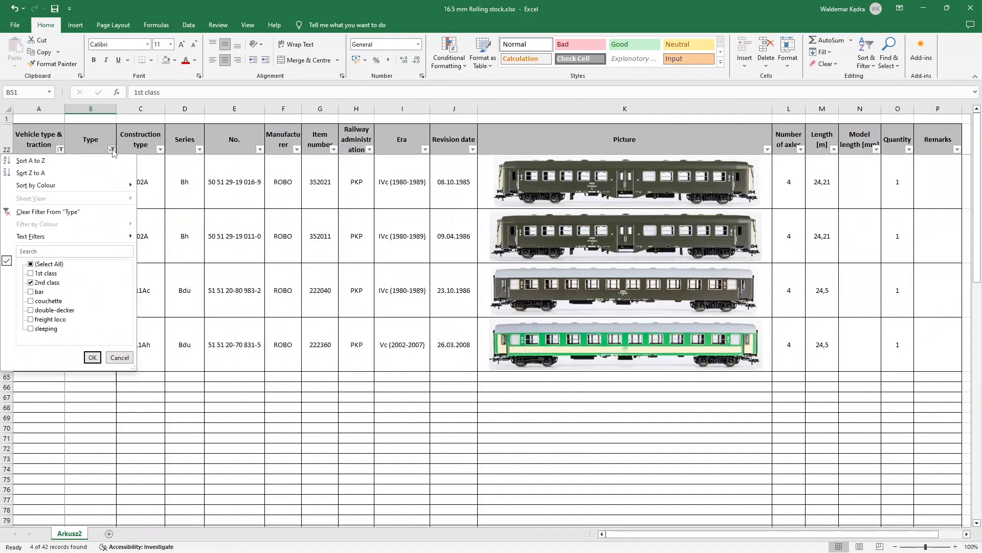
click(31, 282)
click(31, 328)
click(92, 357)
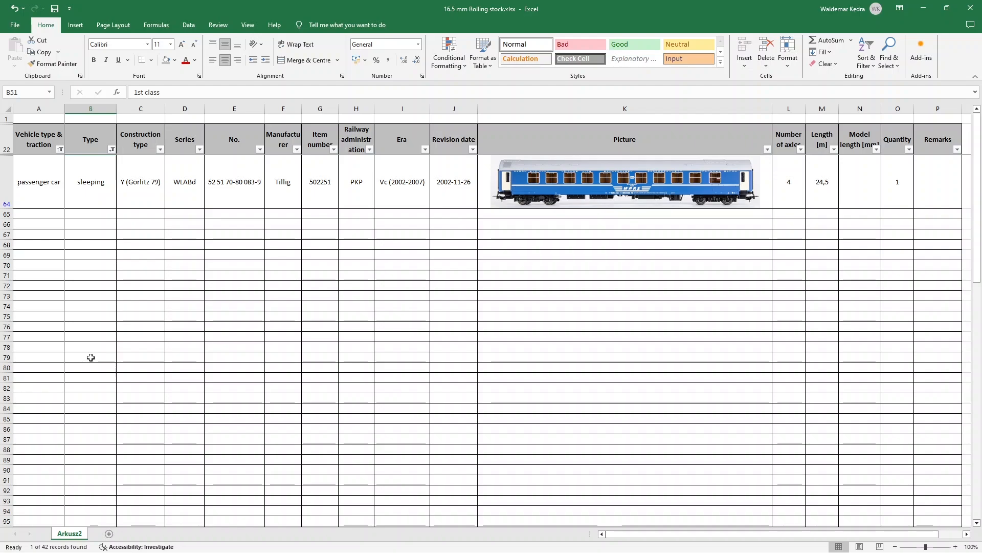
Clear the filters from the Type column and the vehicle type column to restore the full list.
click(112, 149)
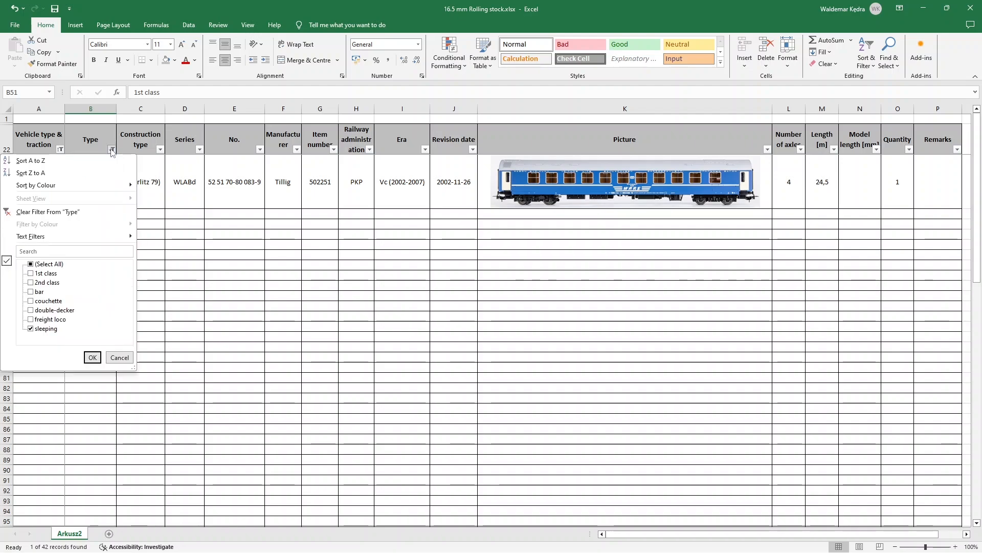
click(75, 212)
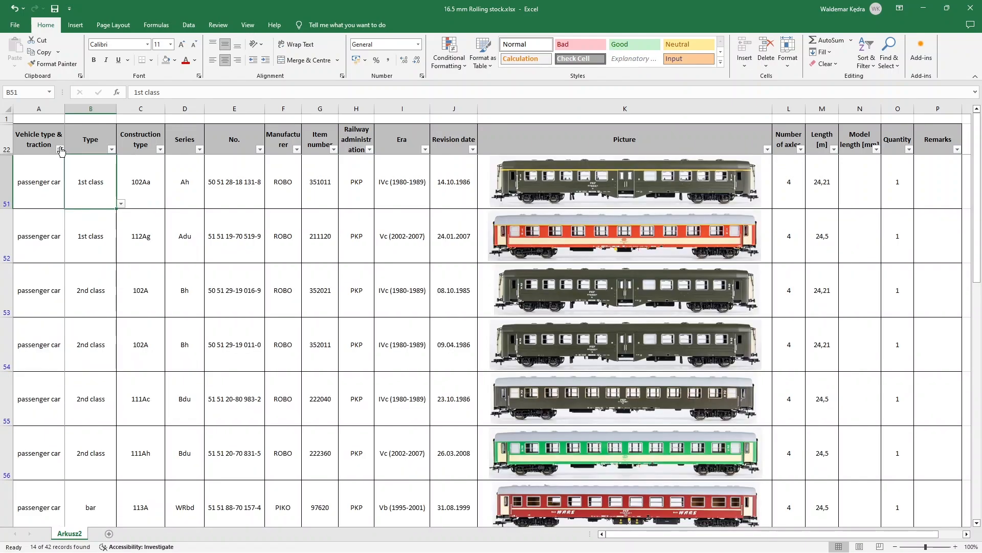
click(60, 149)
click(49, 209)
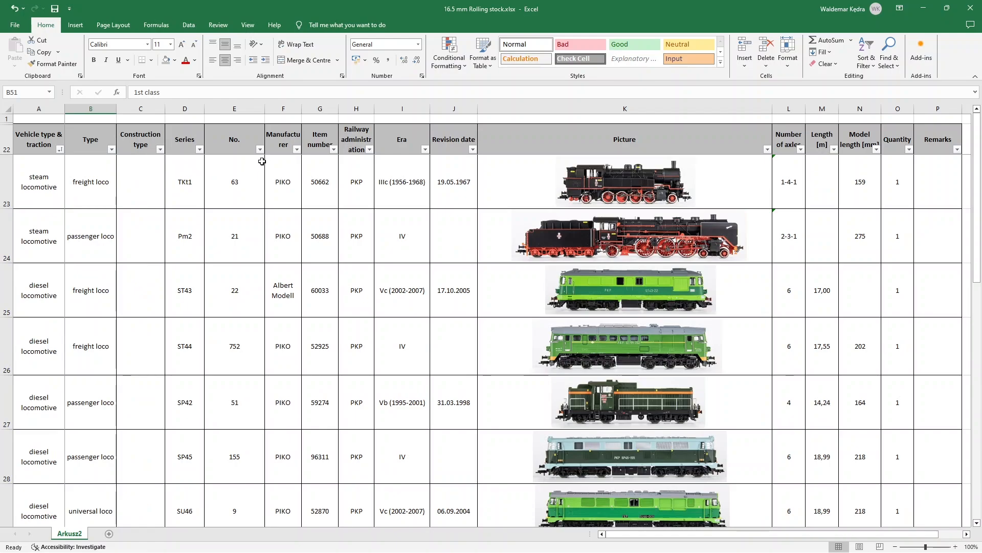
Filter the Manufacturer column to show only Rivarossi.
click(298, 151)
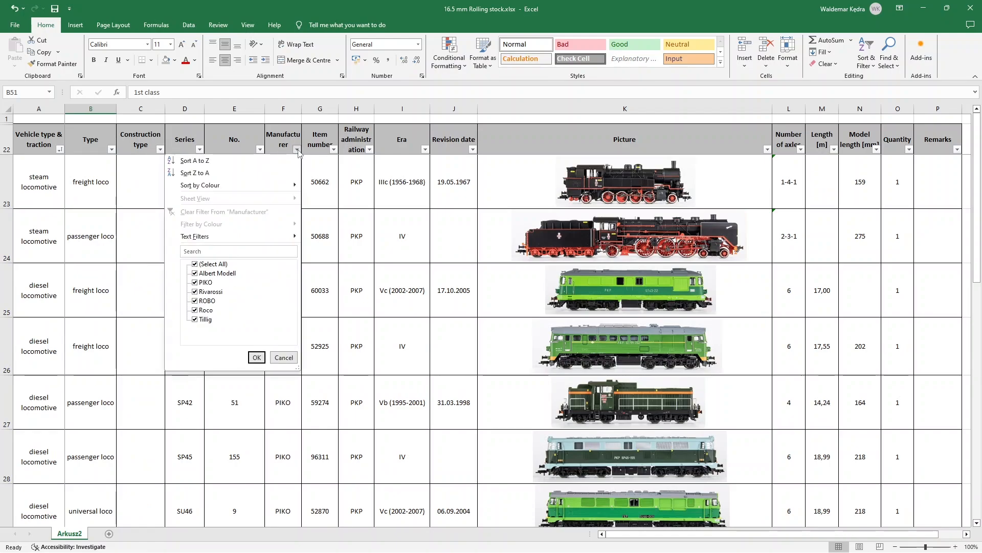
click(195, 264)
click(195, 291)
click(257, 357)
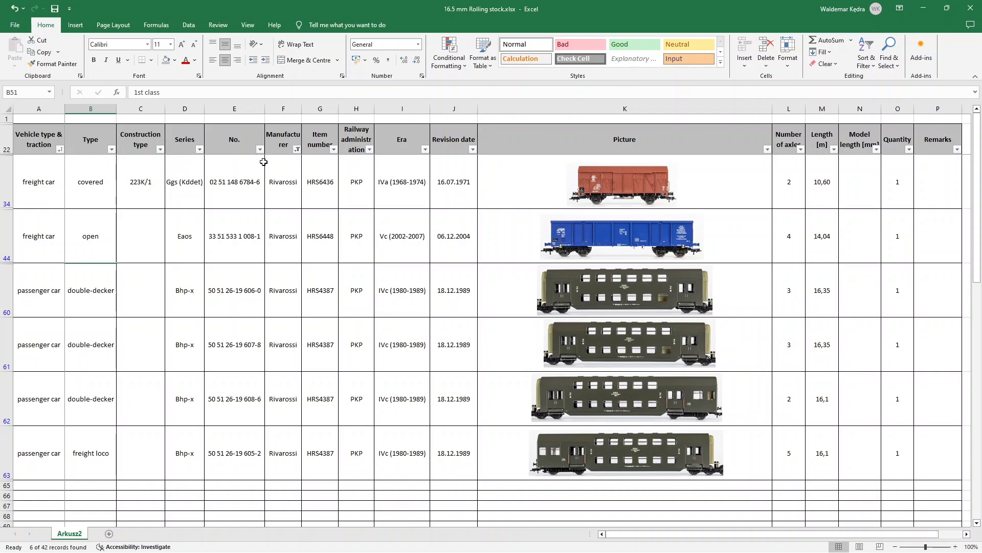
Change the Manufacturer filter to show only Roco.
click(297, 150)
click(196, 293)
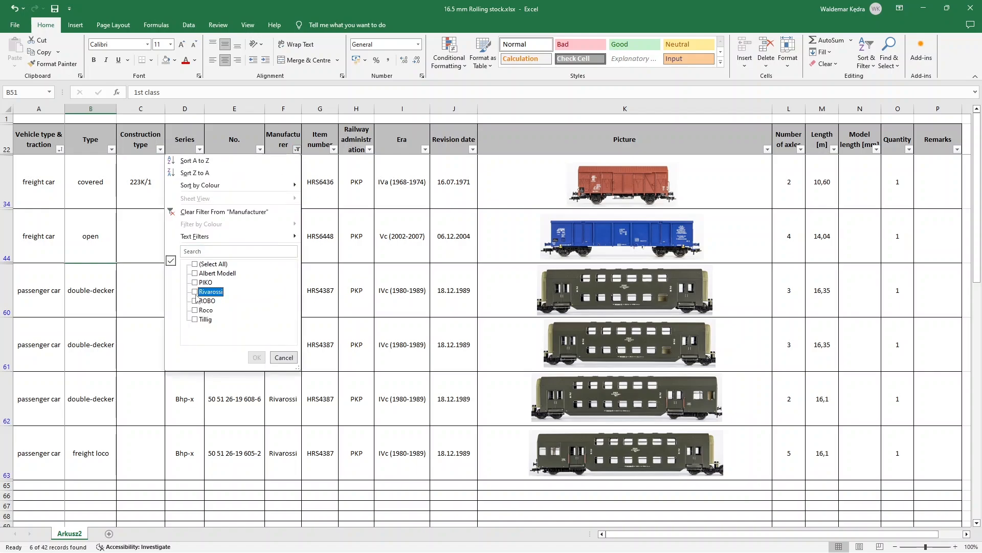
click(195, 310)
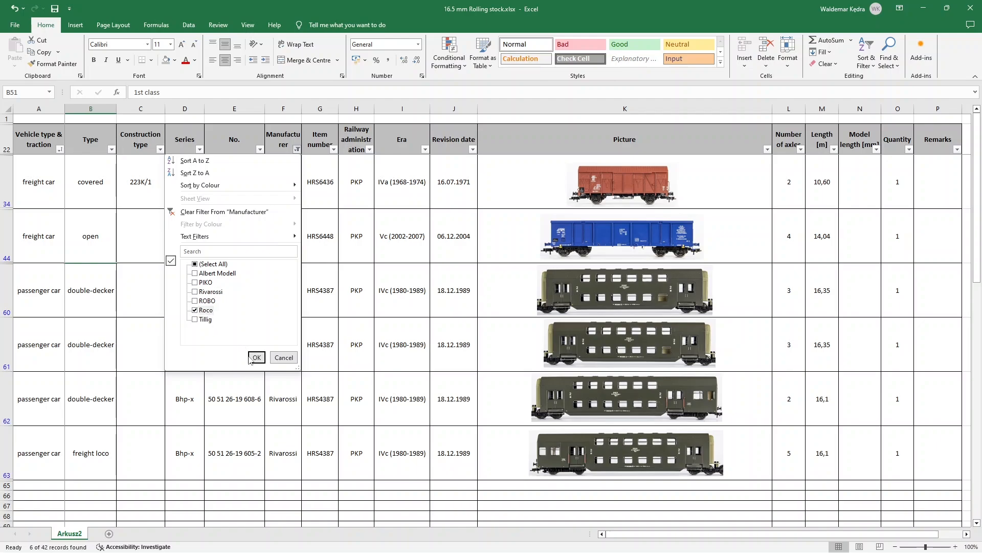
click(255, 357)
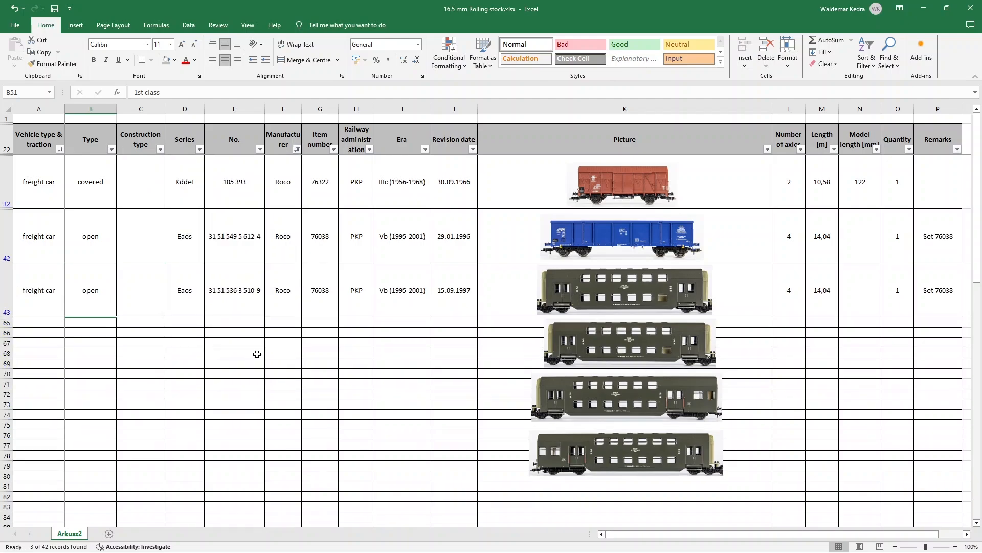
Clear the Manufacturer filter and check the filter options of the railway administration column without applying any.
click(297, 150)
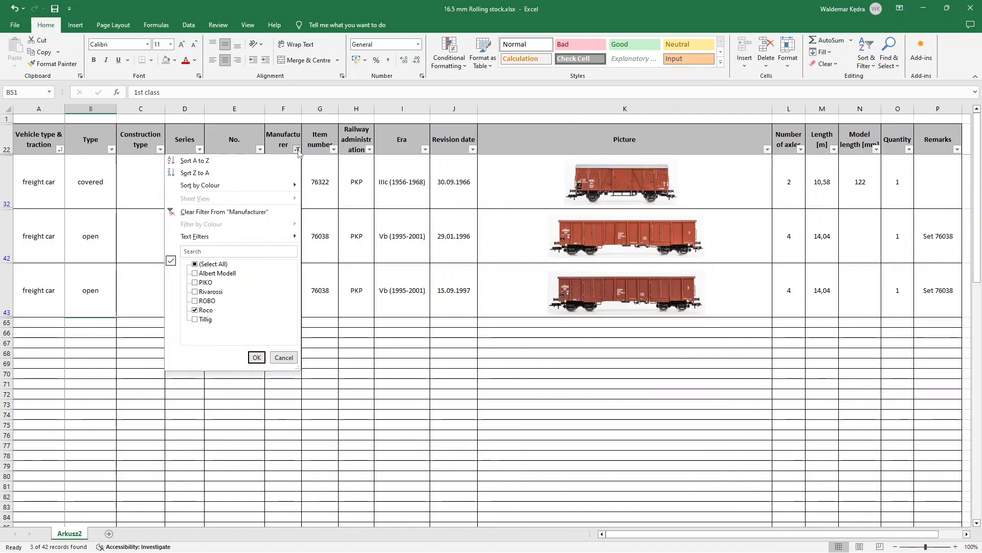
click(186, 212)
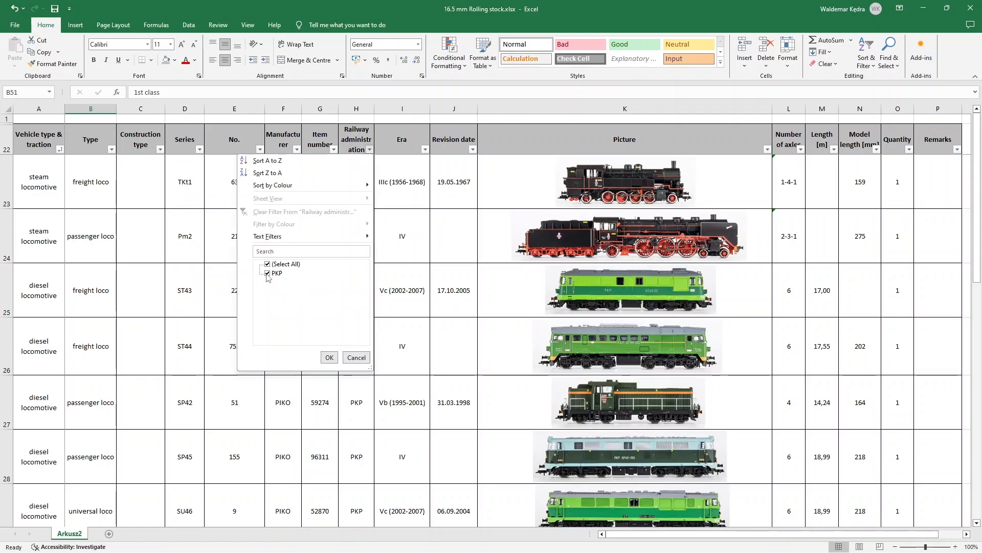
click(356, 357)
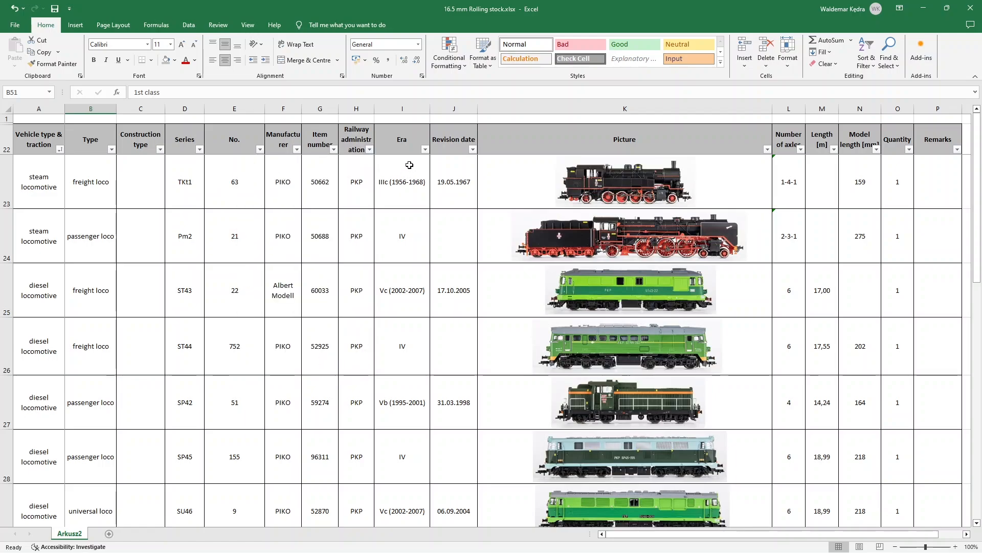
Filter the Era column to show only IIIc (1956-1968).
click(425, 148)
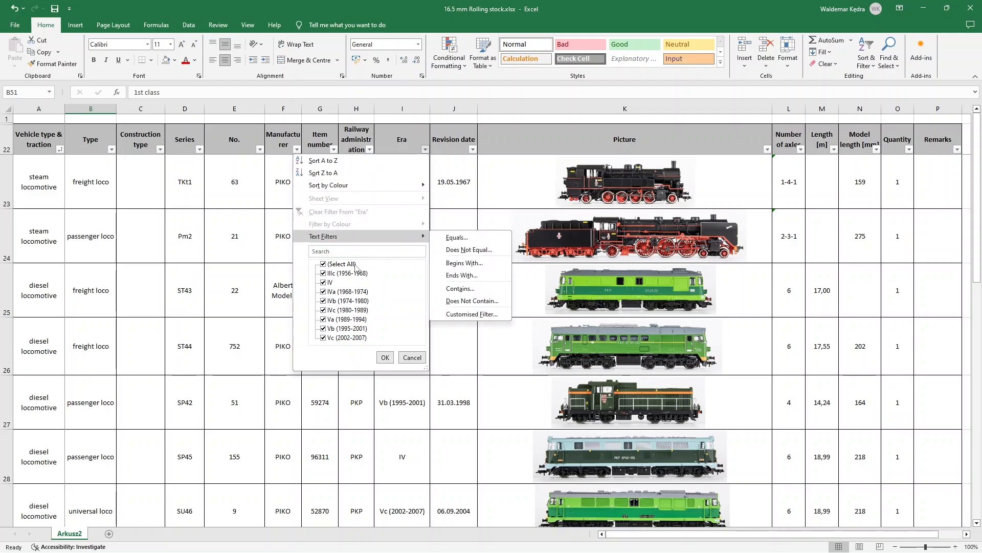
click(324, 264)
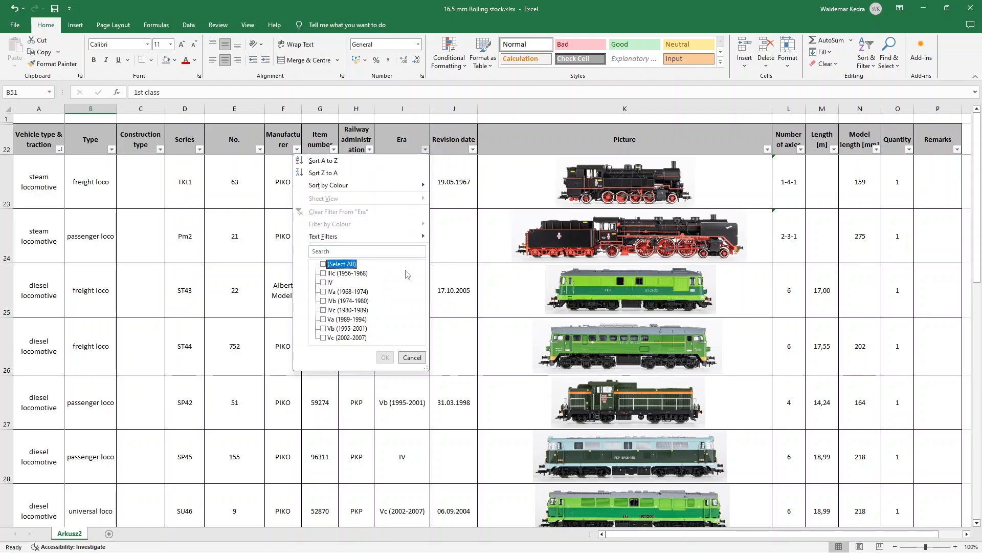
click(324, 274)
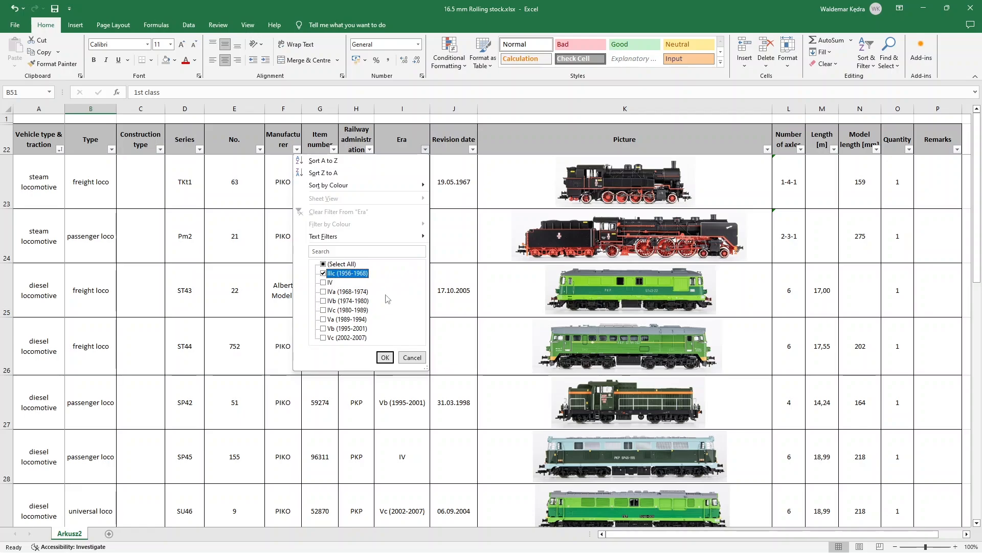
click(385, 358)
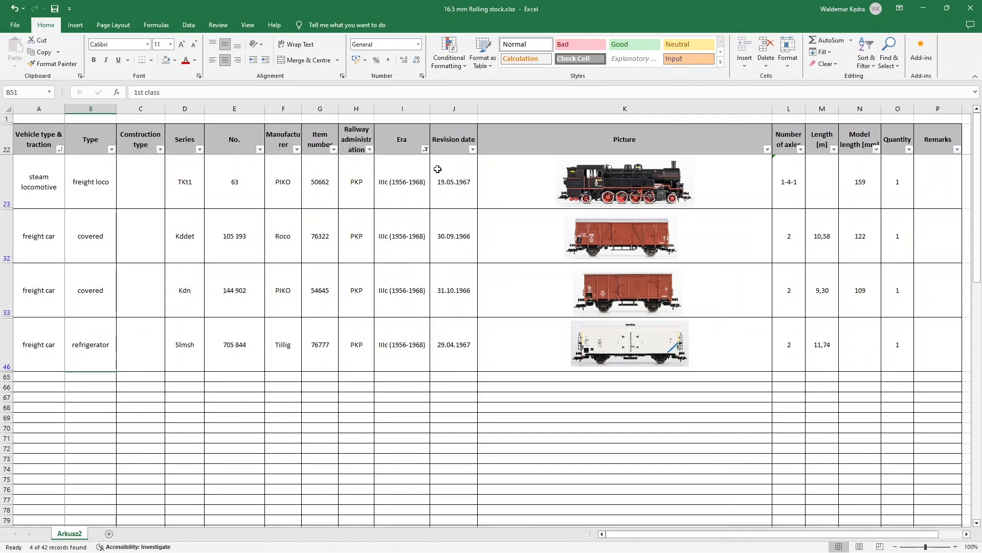
Change the Era filter to show only Va (1989-1994), Vb (1995-2001) and Vc (2002-2007), and look through the filtered vehicles.
click(426, 149)
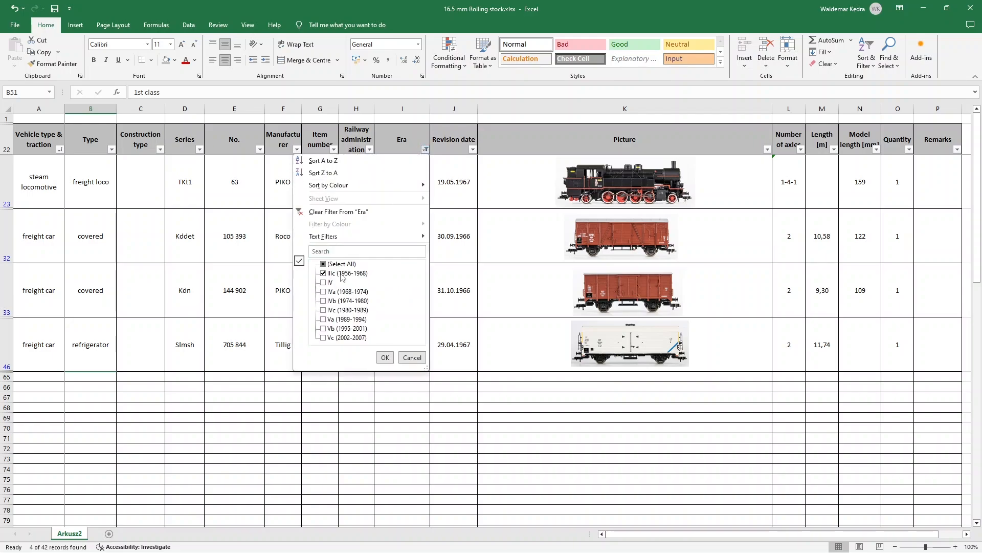
click(323, 273)
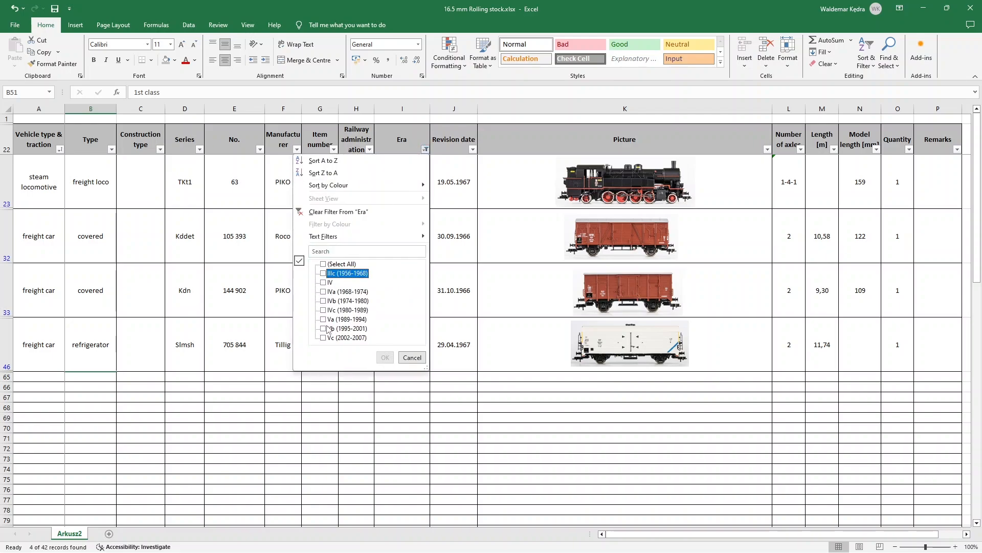
click(324, 320)
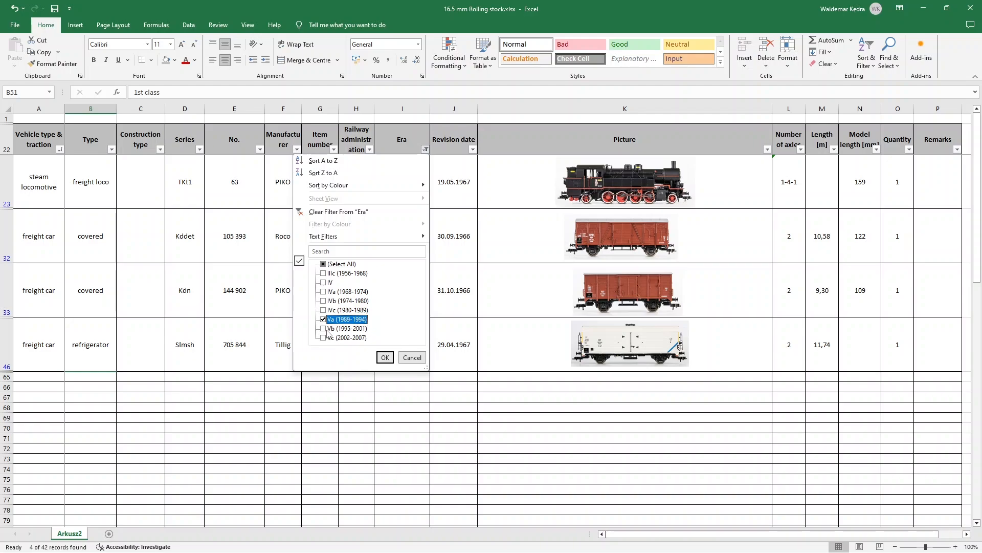
click(323, 328)
click(323, 338)
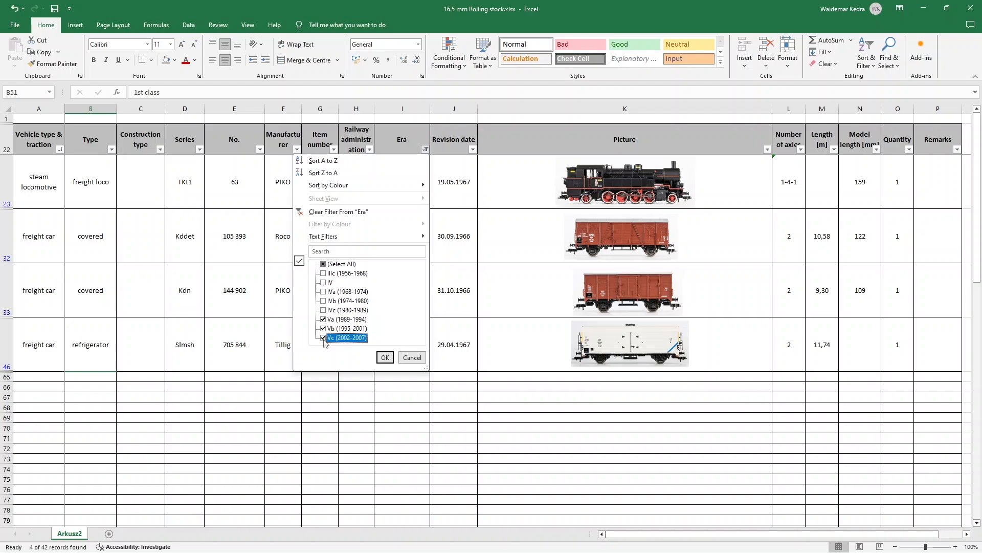
click(385, 357)
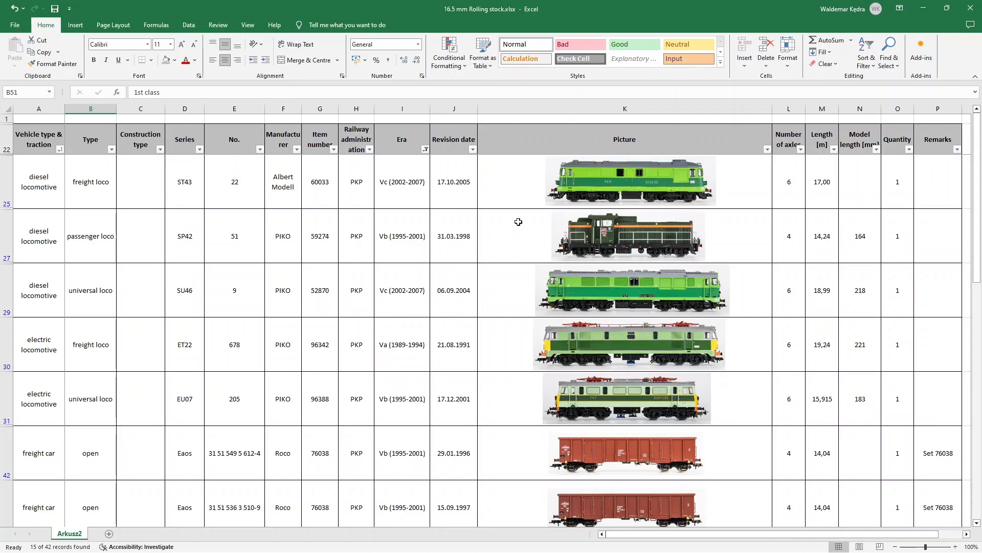
scroll(532, 292, down, 1)
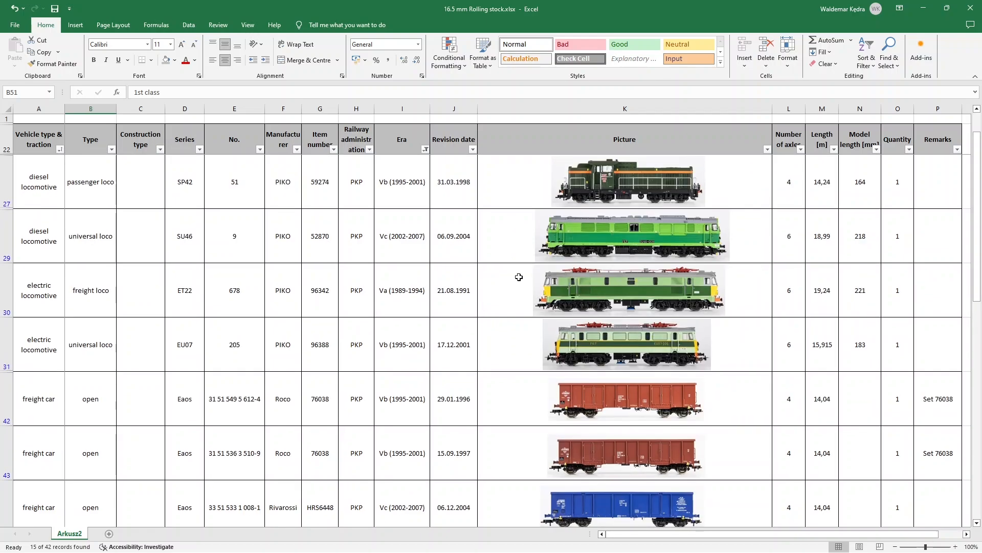
scroll(523, 281, down, 7)
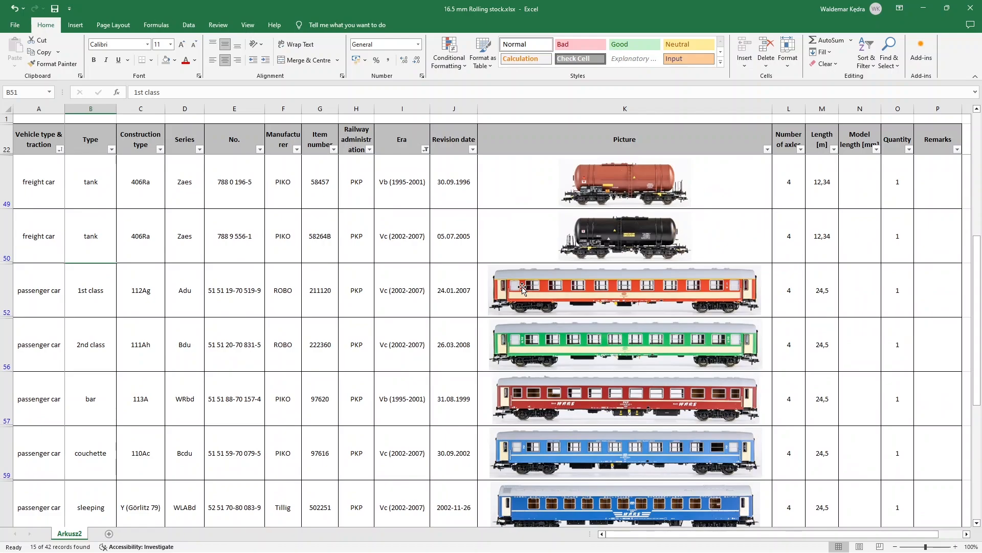
scroll(523, 287, down, 5)
scroll(525, 282, up, 12)
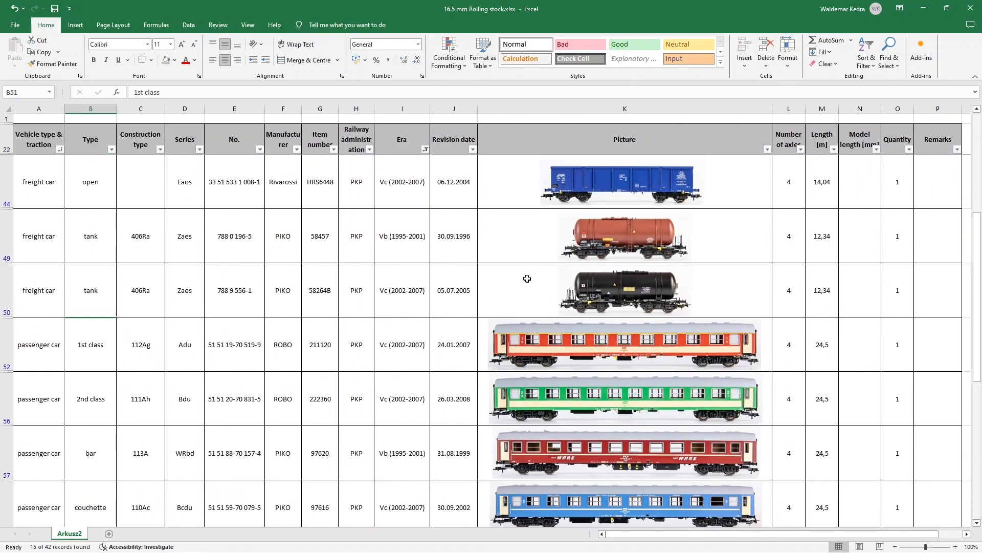
scroll(527, 278, up, 1)
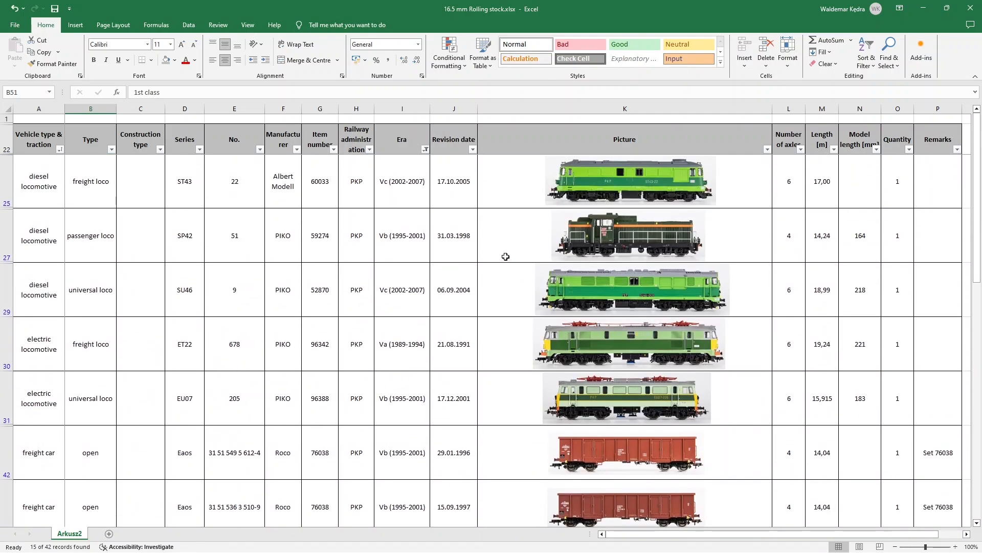
Clear the Era filter and sort the table by revision date from oldest to newest.
click(426, 149)
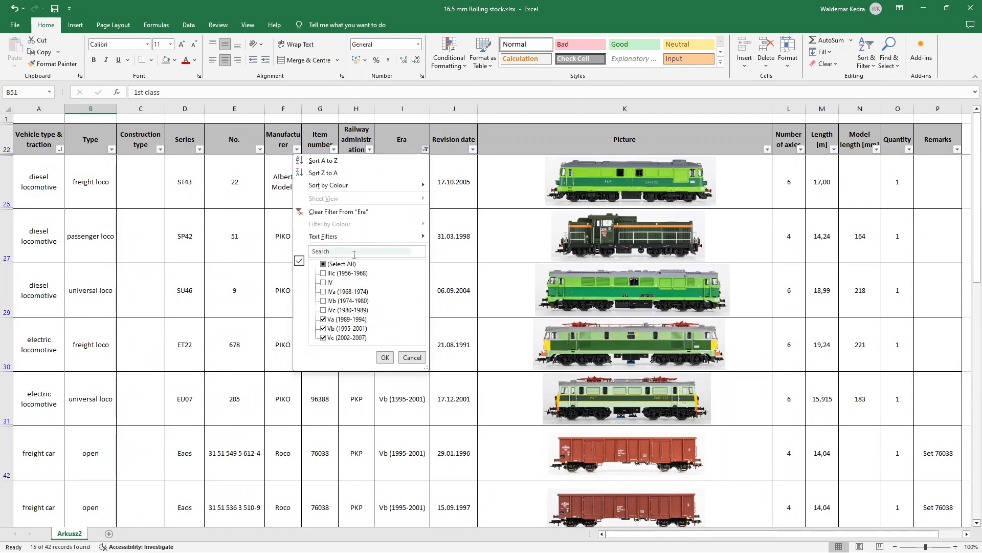
click(340, 211)
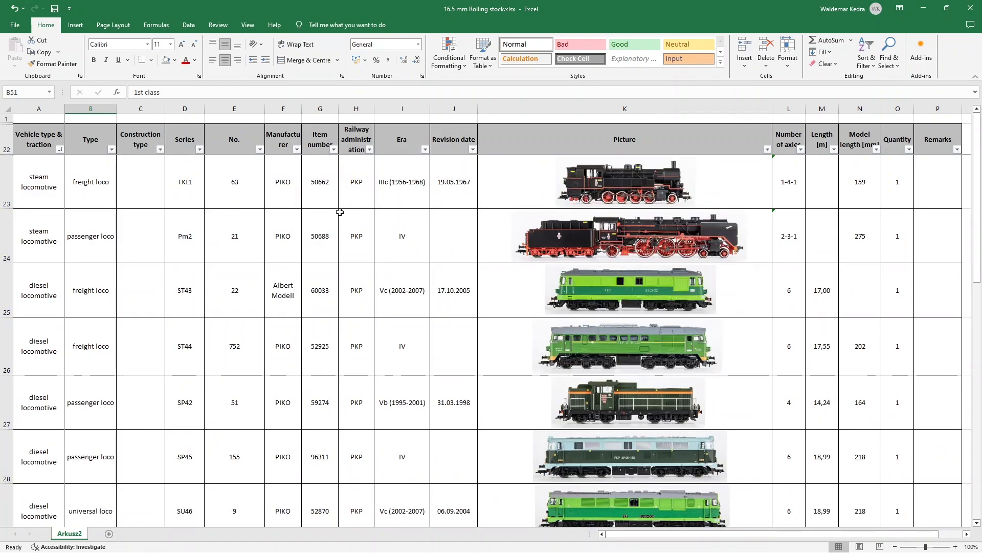
click(473, 150)
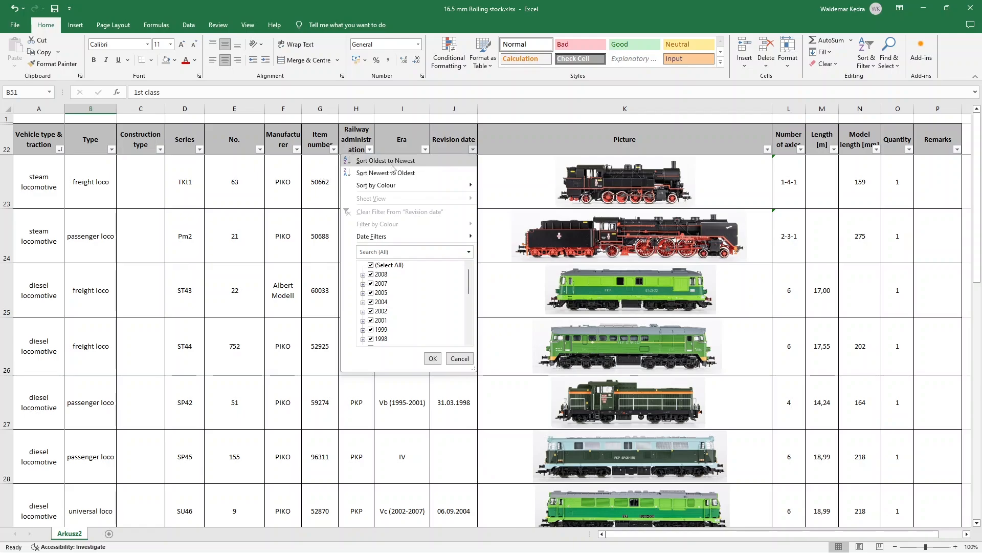
click(371, 162)
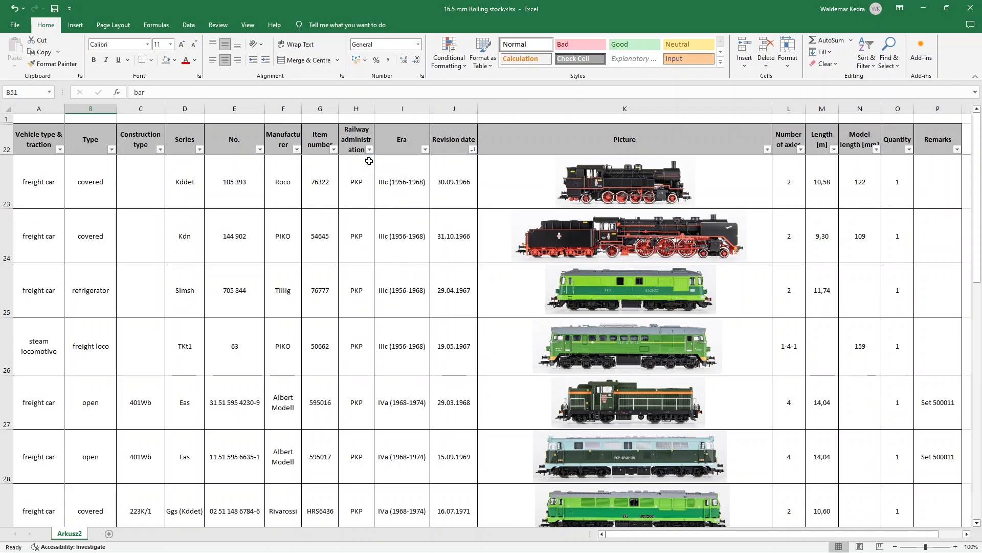
Examine the order of the revision dates from the first record down to the end of the list.
click(459, 188)
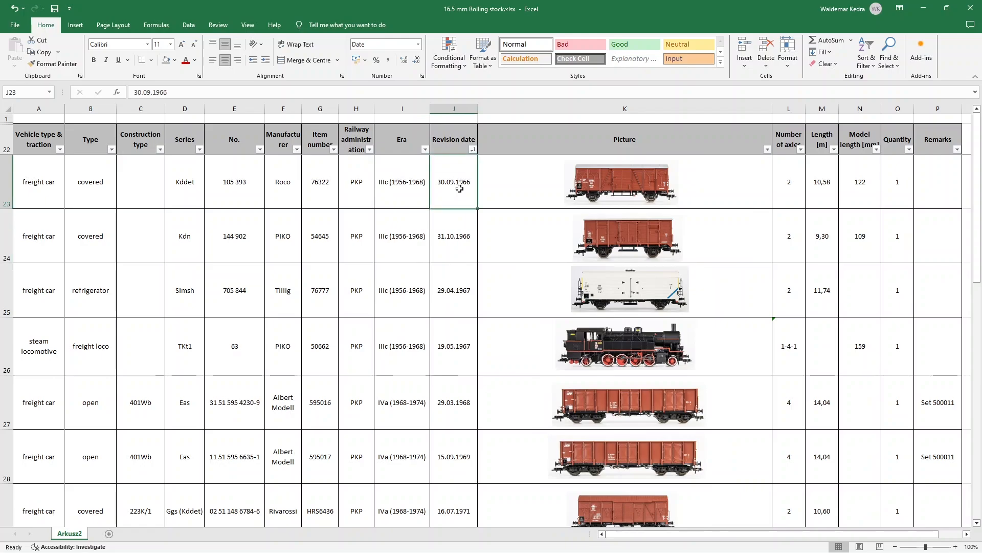
click(464, 238)
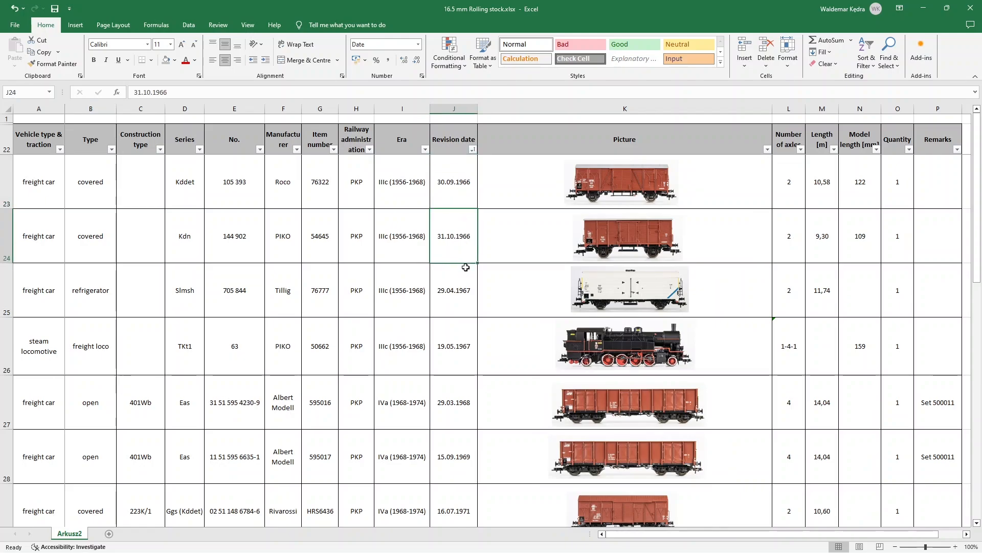
click(454, 295)
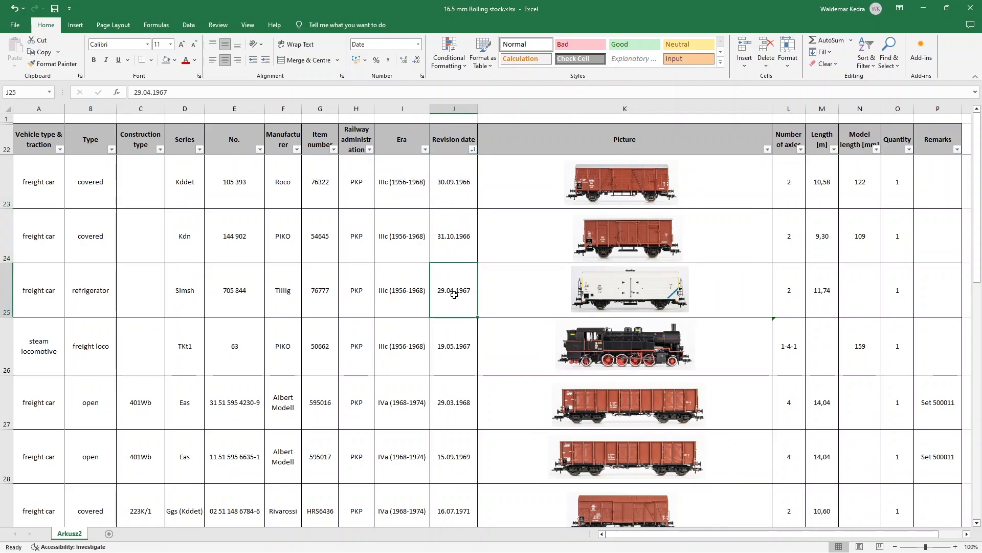
click(449, 350)
scroll(450, 340, down, 2)
scroll(450, 332, down, 6)
scroll(448, 330, down, 4)
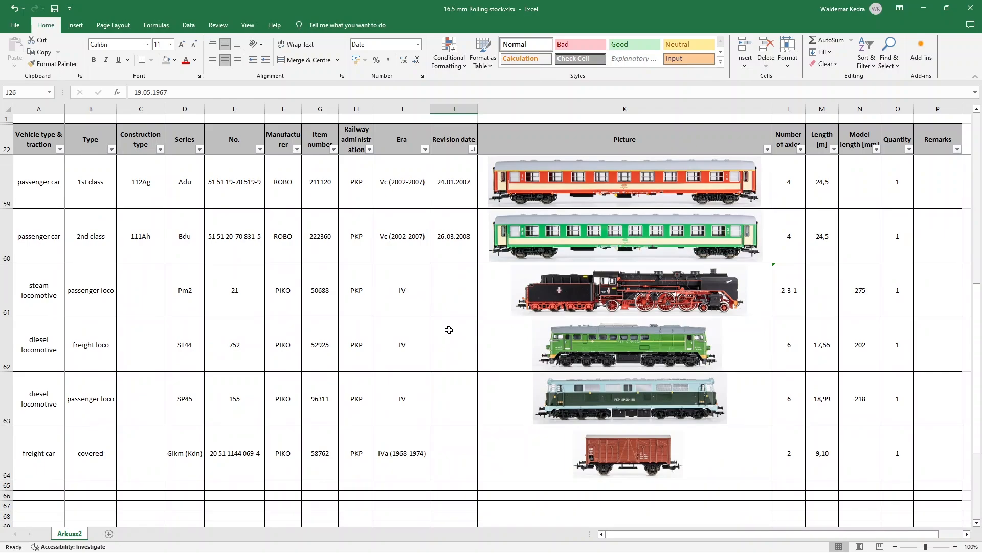
scroll(449, 317, down, 1)
scroll(450, 249, up, 1)
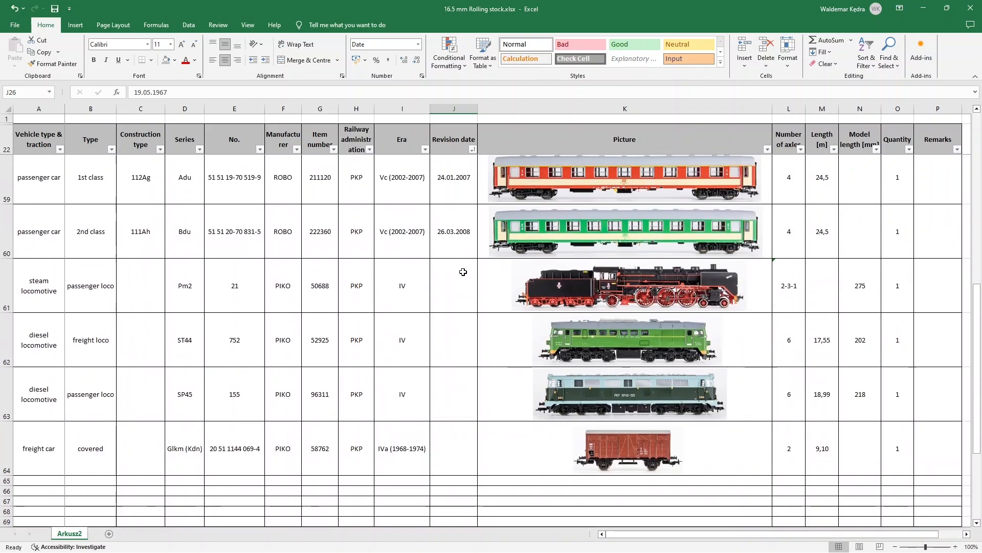
Highlight the empty revision date cells of the last four records and the era IV entries beside them.
drag(446, 293, 450, 458)
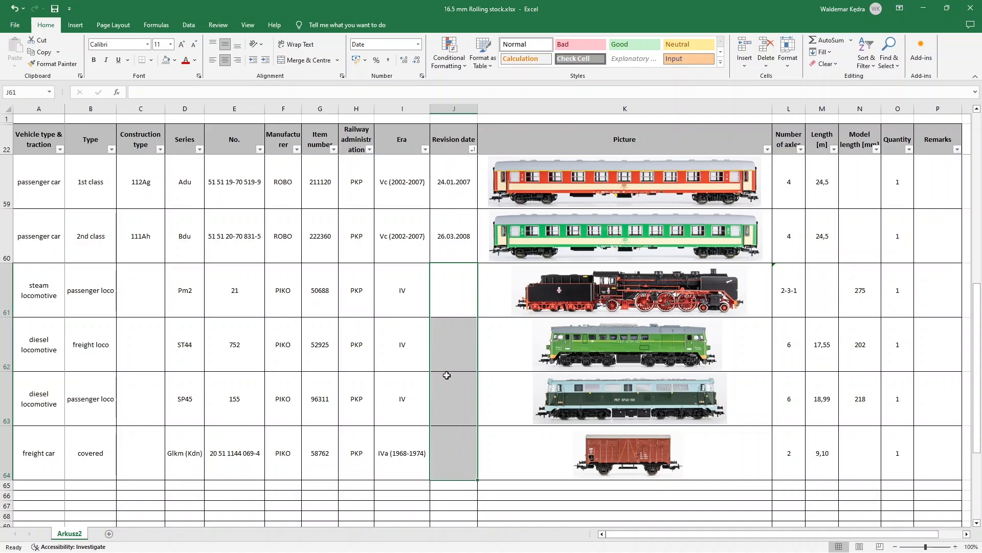
click(396, 285)
drag(395, 306, 401, 406)
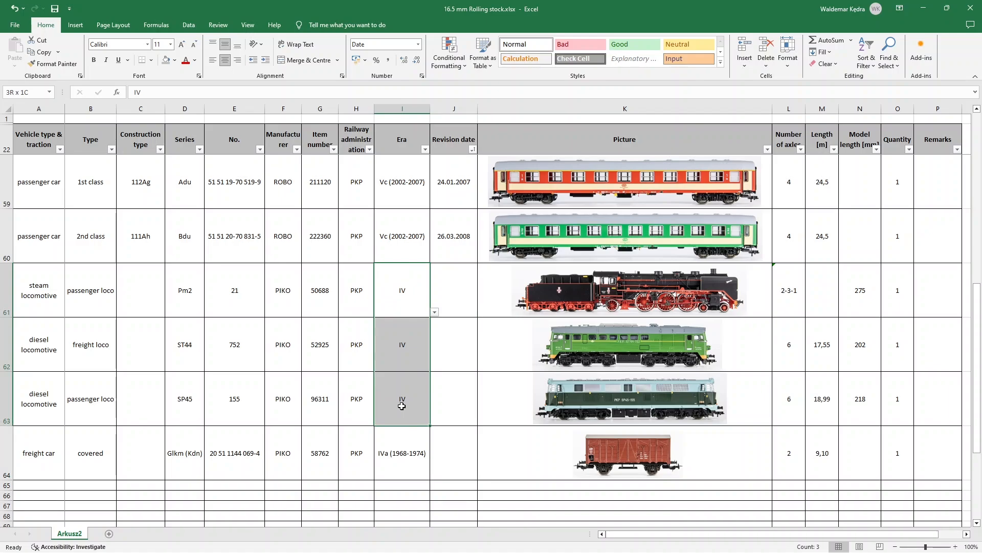
drag(402, 405, 402, 406)
click(447, 293)
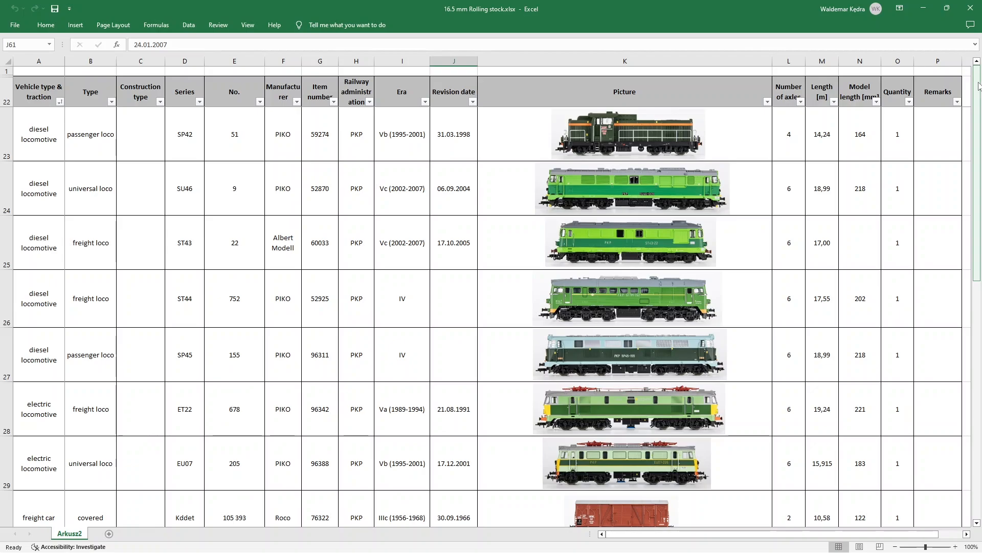
Look through the entire rolling stock list down to the steam locomotives and return to its first records.
drag(979, 86, 976, 109)
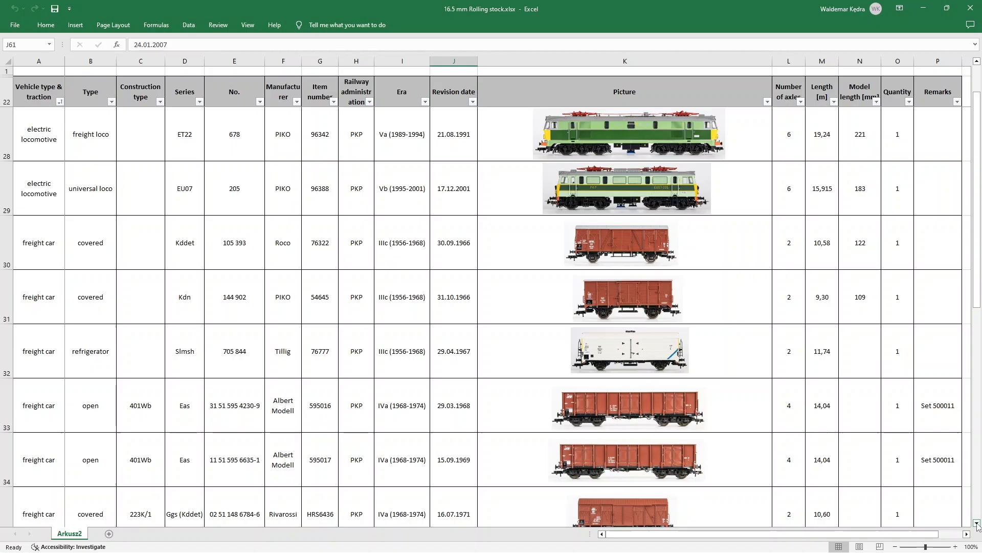
click(978, 516)
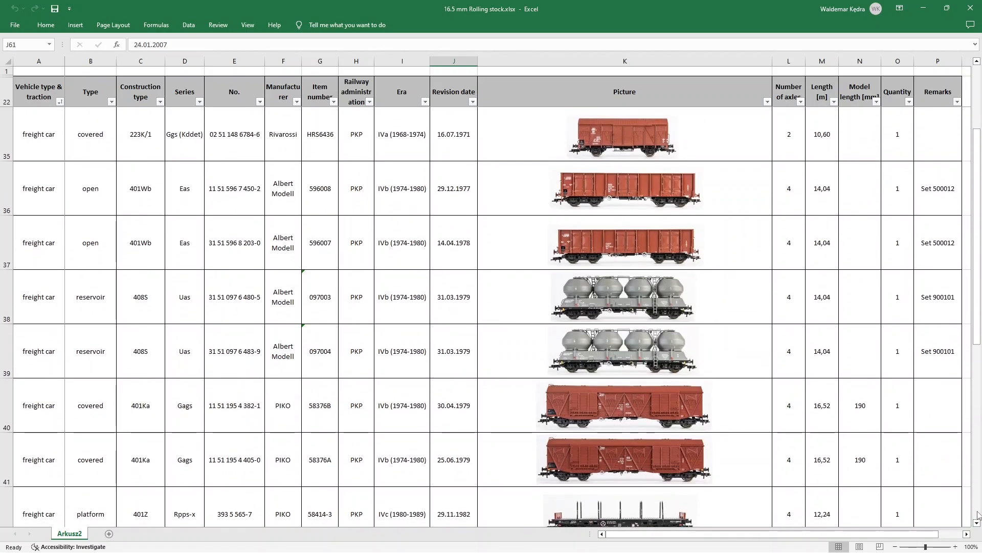
click(978, 516)
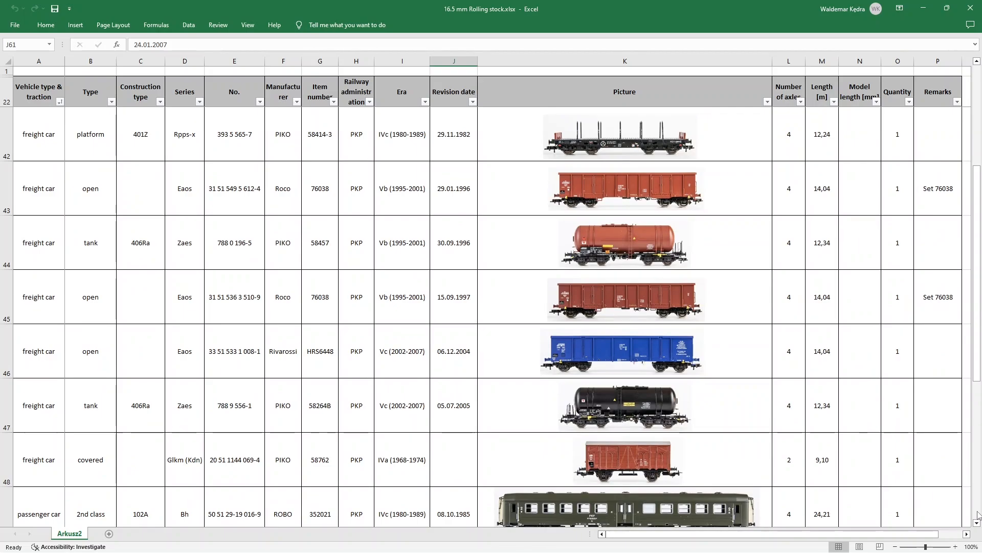
click(978, 516)
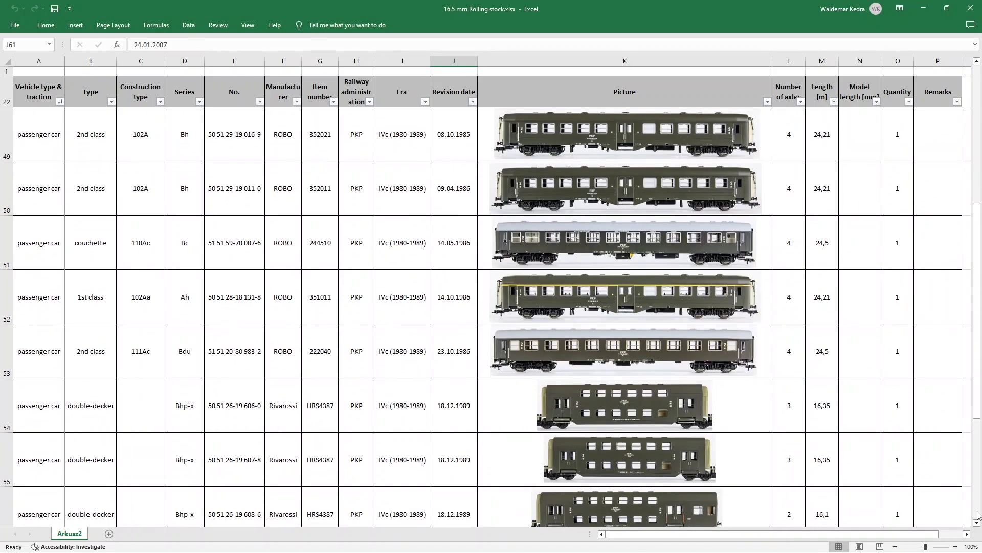
click(979, 512)
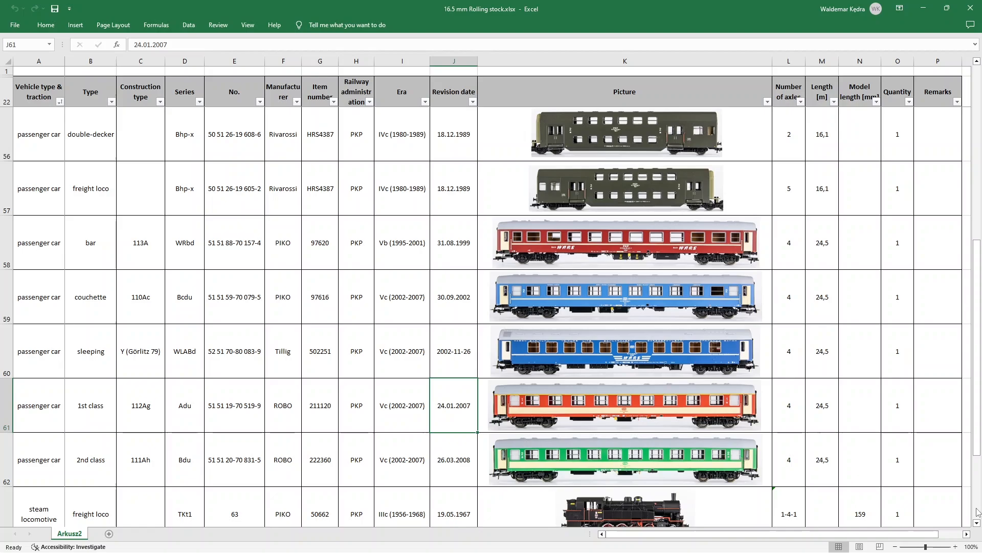
click(978, 511)
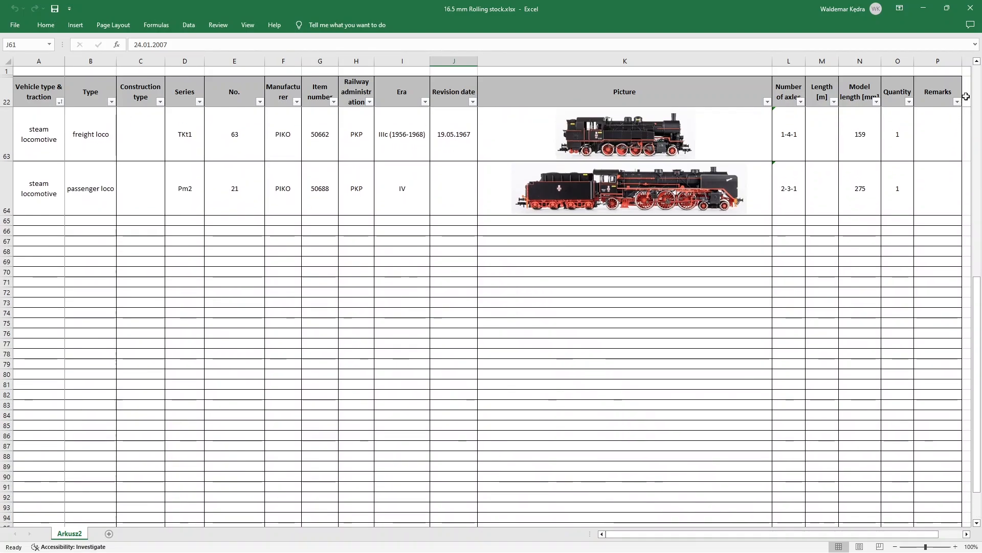
click(978, 86)
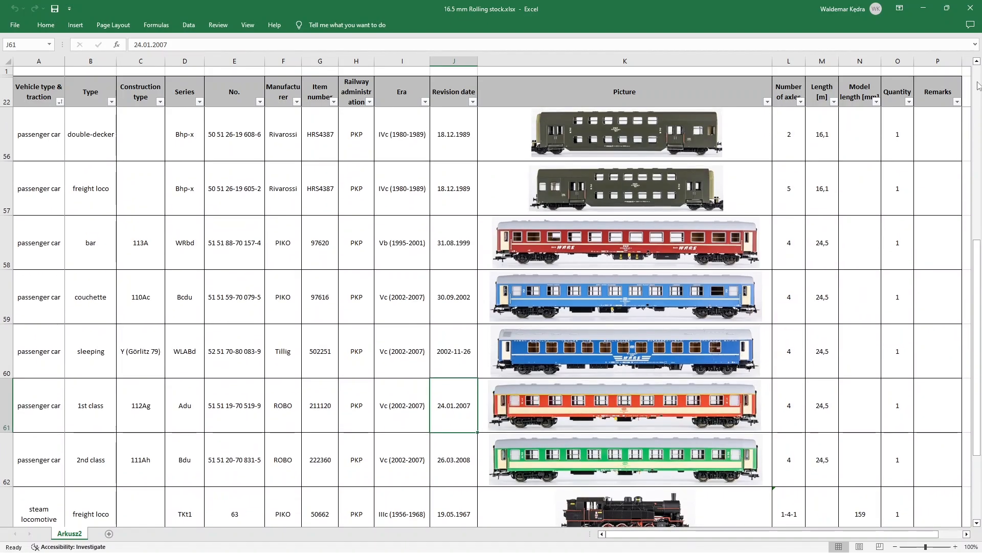
click(978, 86)
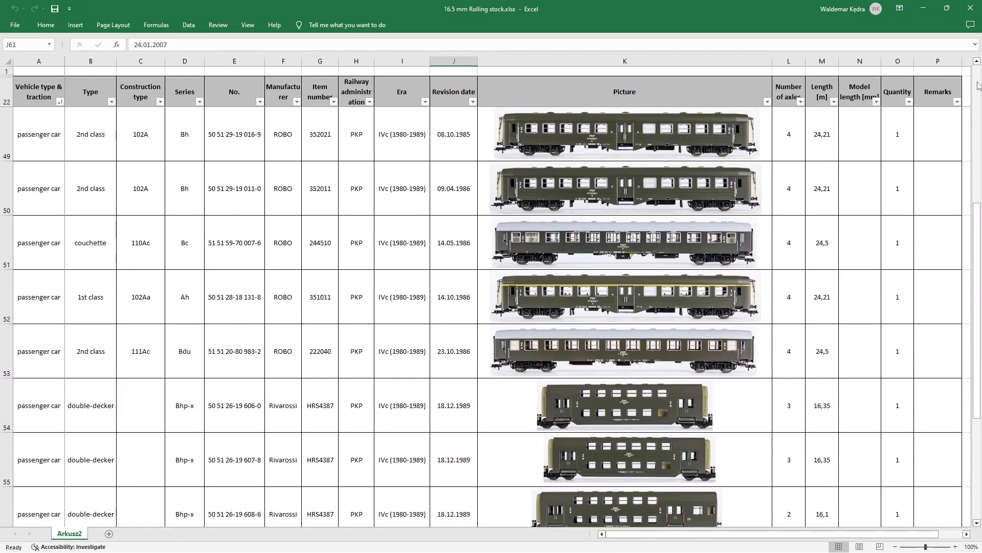
click(979, 86)
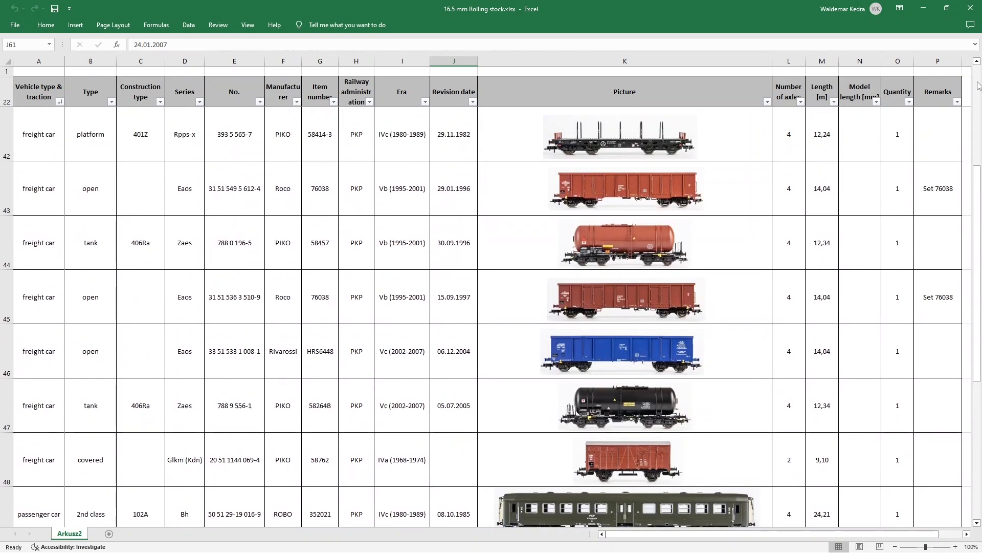
click(978, 84)
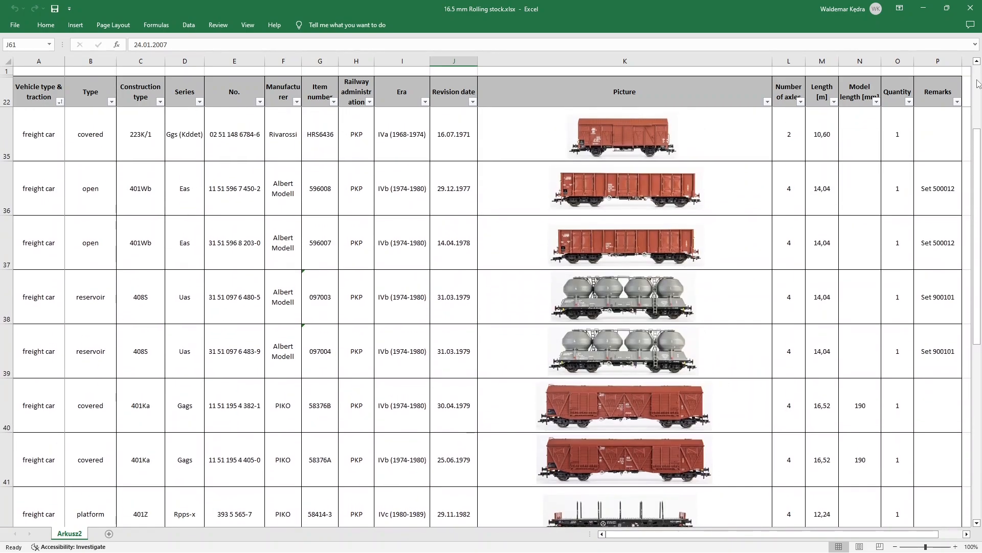
click(979, 82)
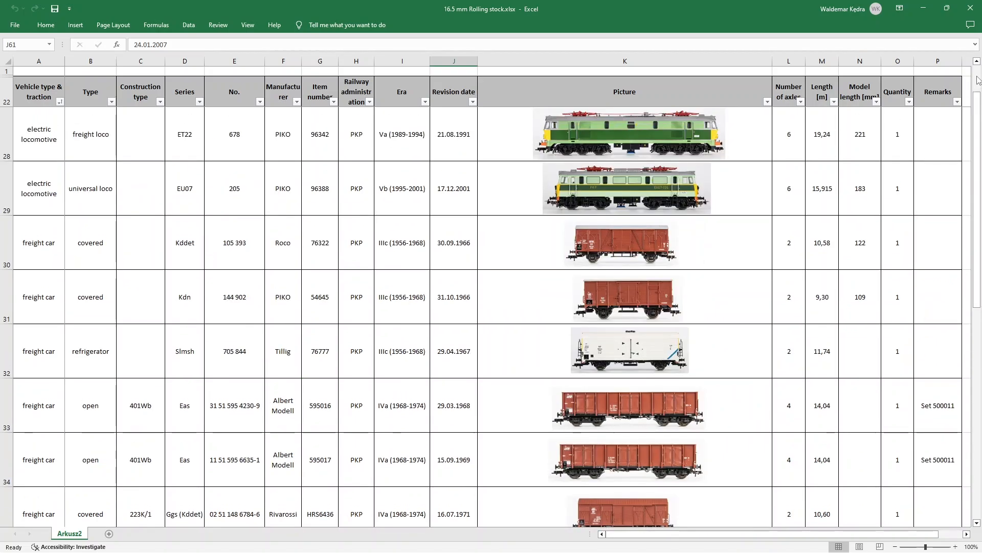
click(978, 78)
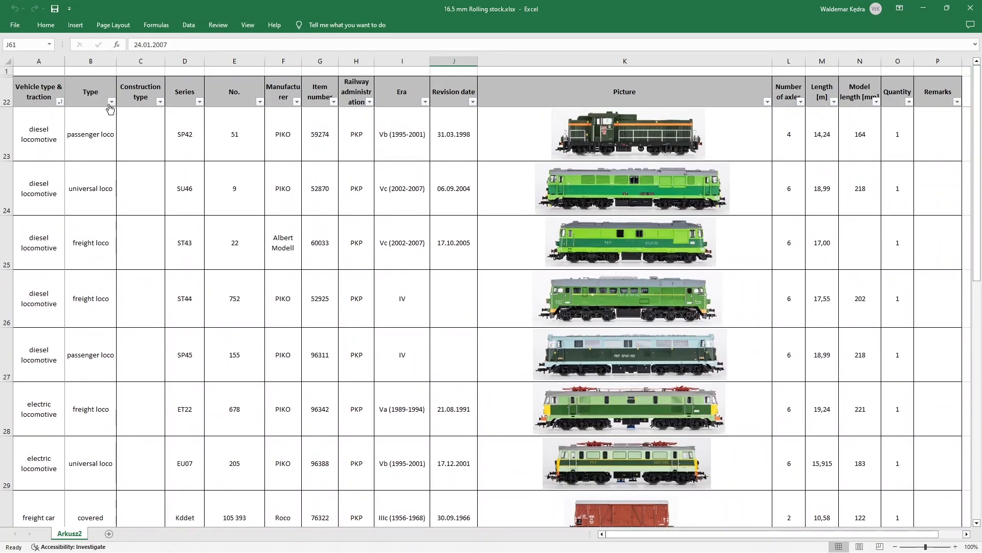
Sort the table by vehicle type & traction from A to Z, and reverse the order to Z to A.
click(62, 106)
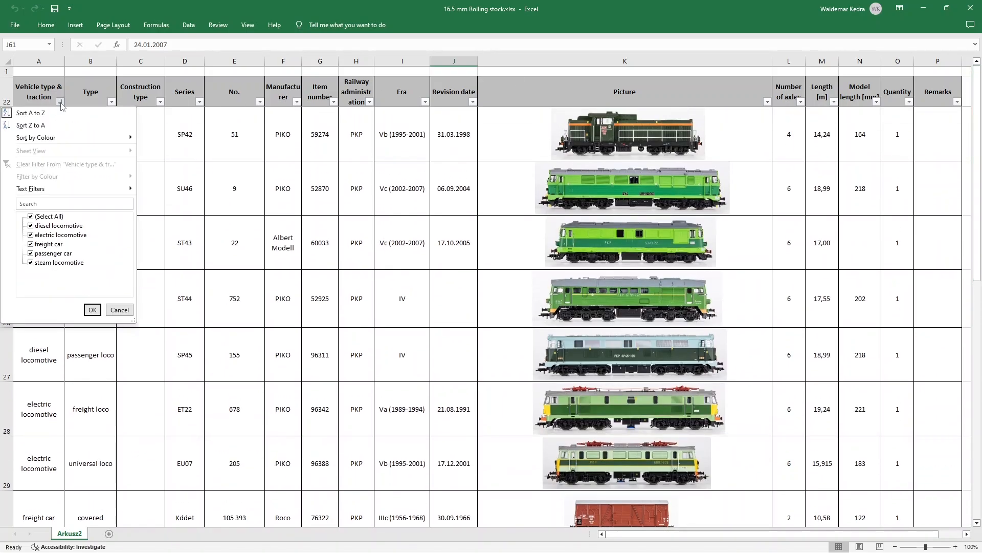
click(31, 112)
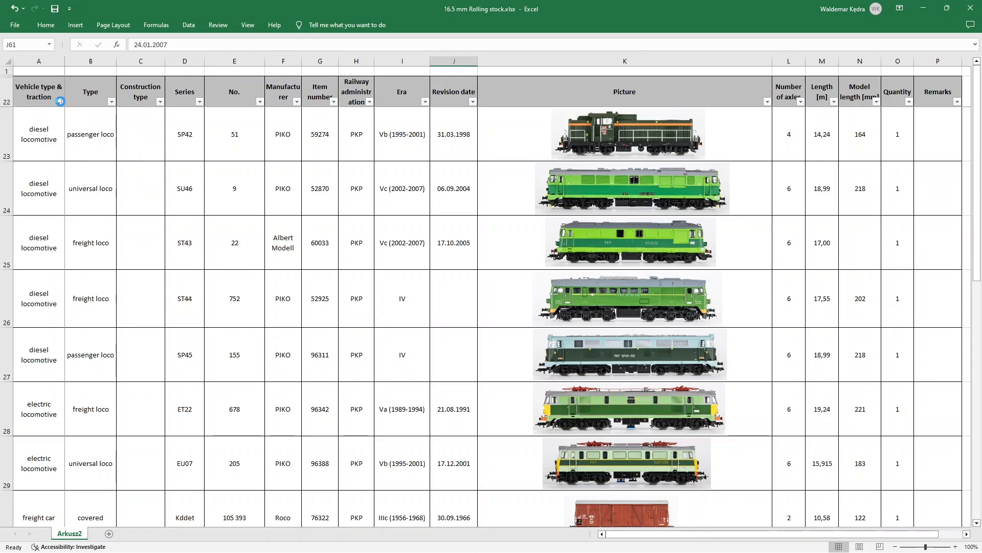
click(60, 102)
click(46, 125)
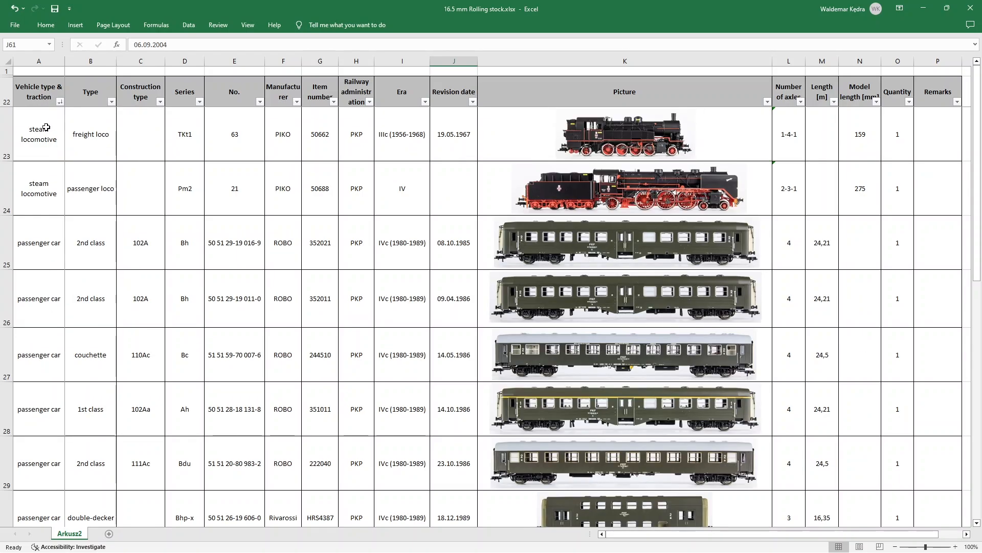
Sort the table by the Type column from A to Z, and reverse the order to Z to A.
click(112, 102)
click(89, 113)
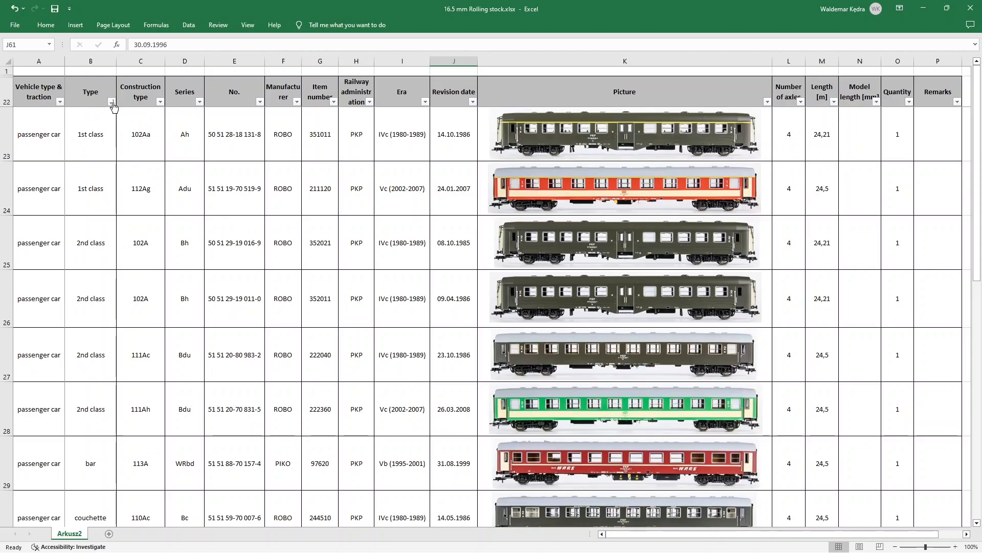
click(112, 102)
click(41, 125)
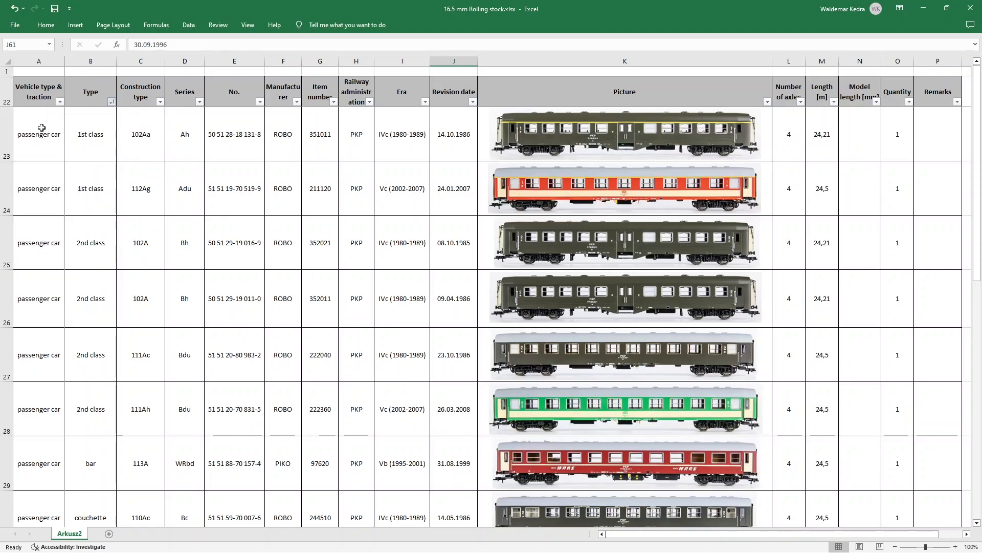